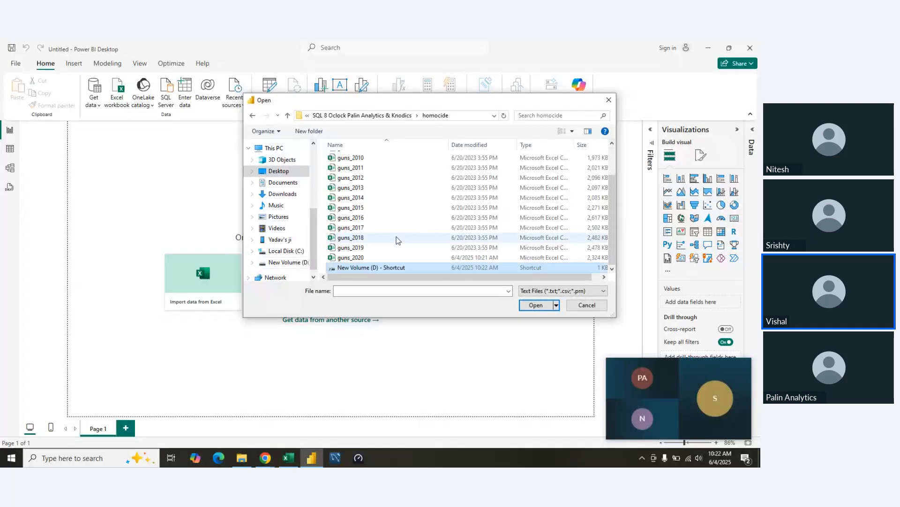
- Delete the New Volume (D) shortcut from the homocide folder and open the guns_2020 CSV file for data transformation
right_click(393, 267)
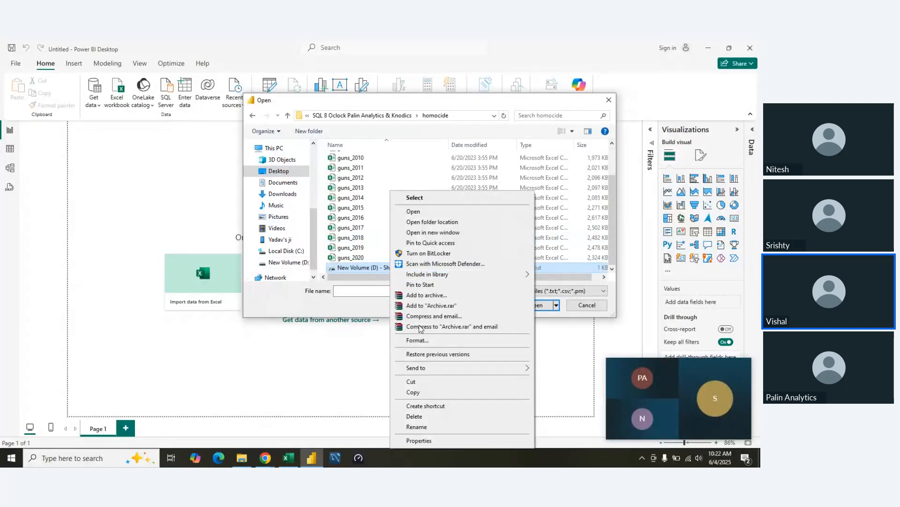
click(423, 416)
click(388, 267)
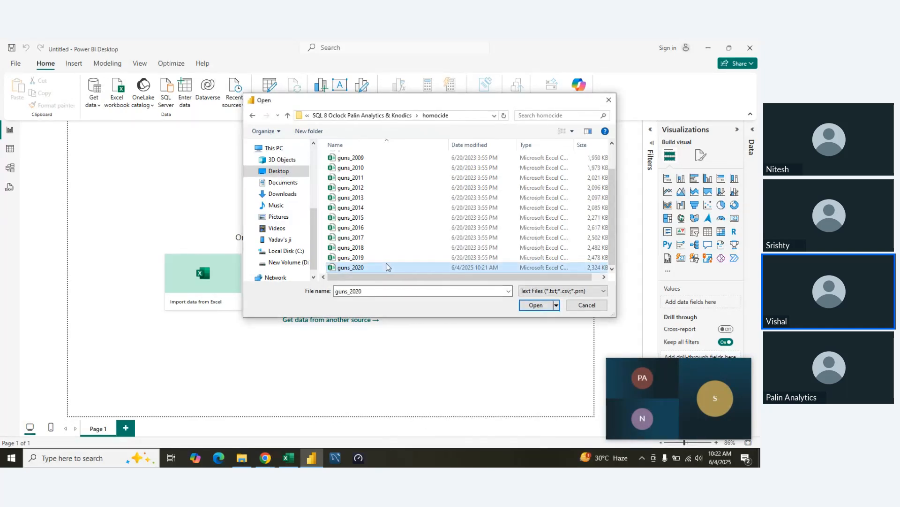
click(535, 306)
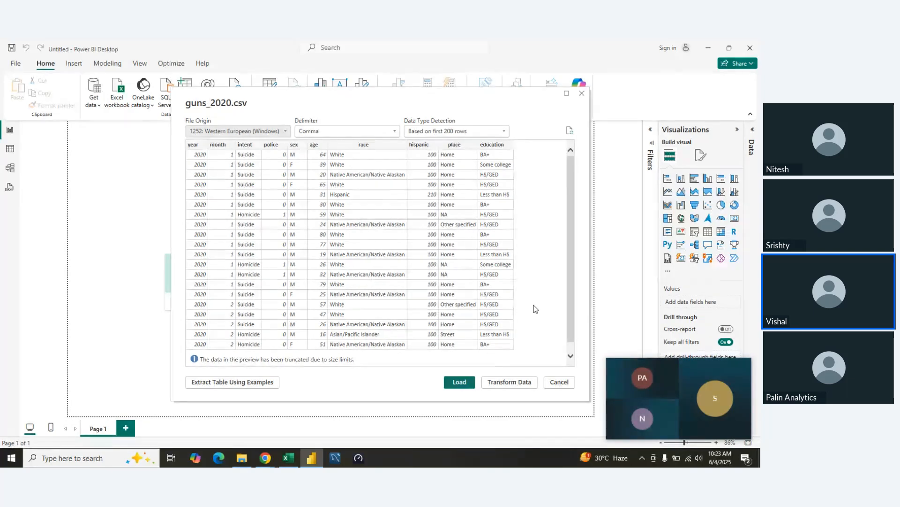
click(510, 382)
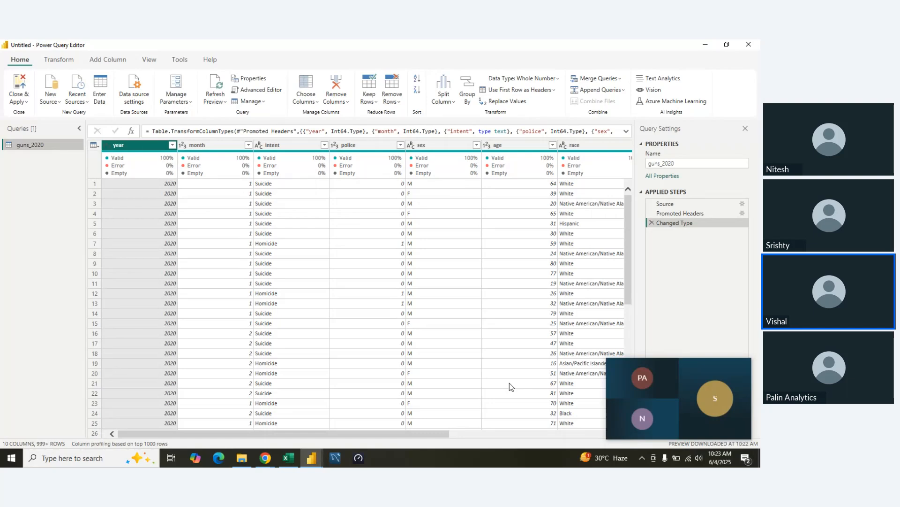
- Examine the columns of the guns_2020 table from year through race and education
click(321, 245)
key(Left)
key(Left)
key(Up)
key(Up)
key(Up)
key(Up)
key(Up)
key(Up)
key(Up)
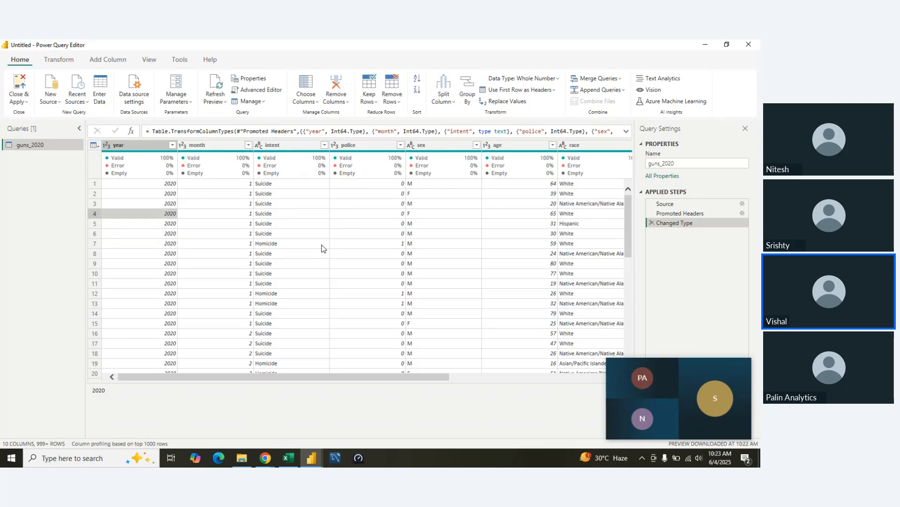
key(Right)
key(Right)
key(Right)
key(Right)
key(Right)
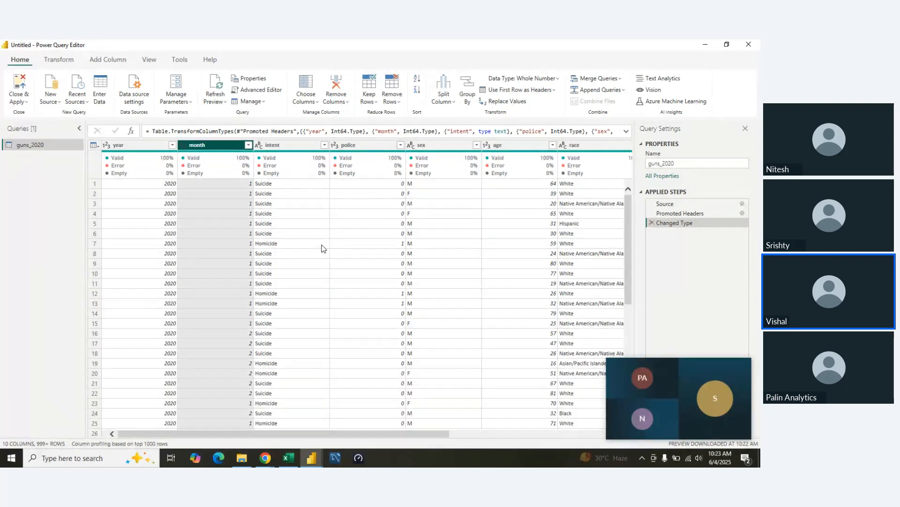
key(Right)
key(Right)
key(Right)
key(Right)
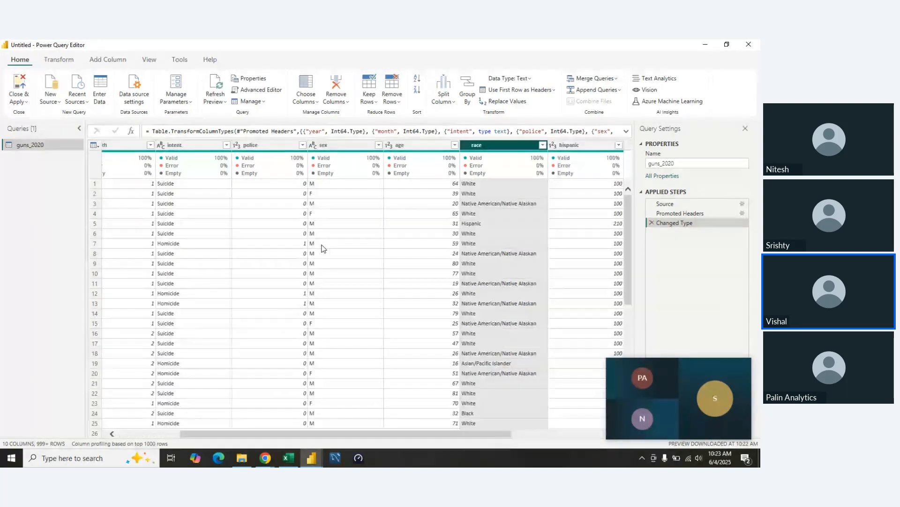
key(Left)
key(Left)
key(Left)
key(Left)
key(Left)
key(Left)
key(Left)
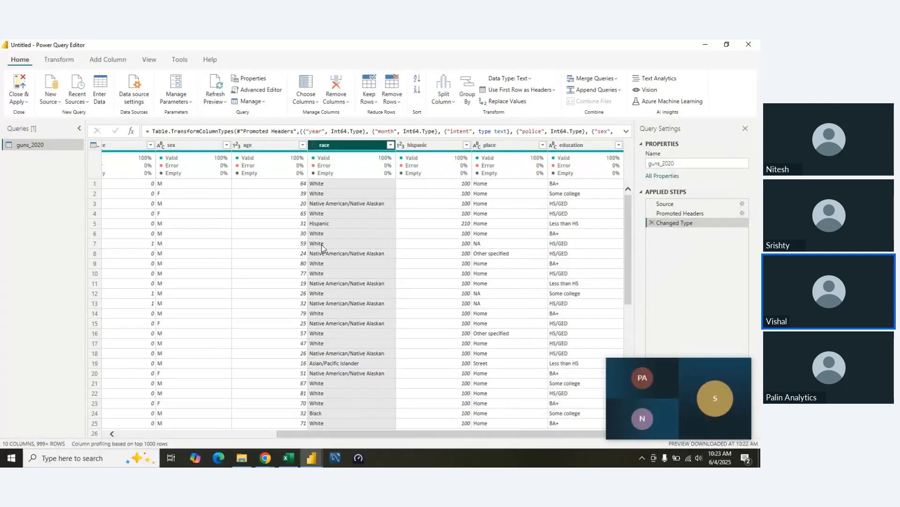
key(Right)
key(Right)
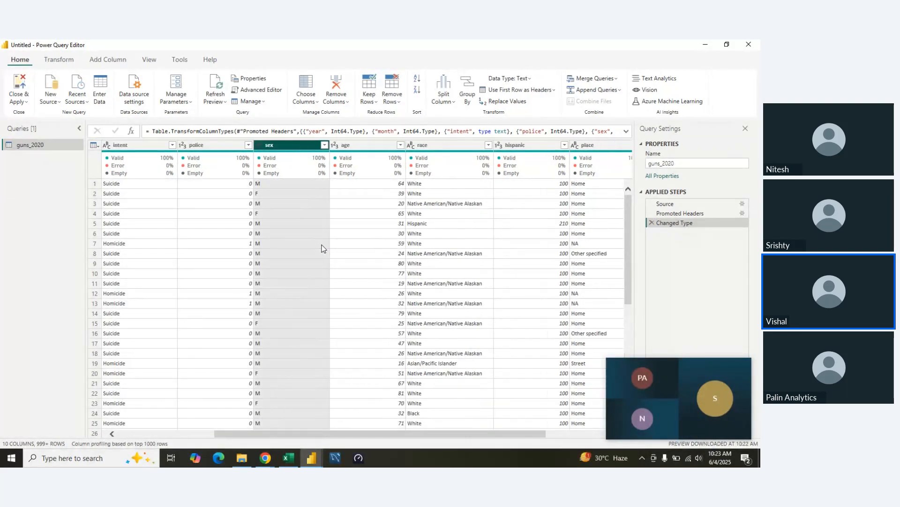
key(Left)
key(Left)
key(Left)
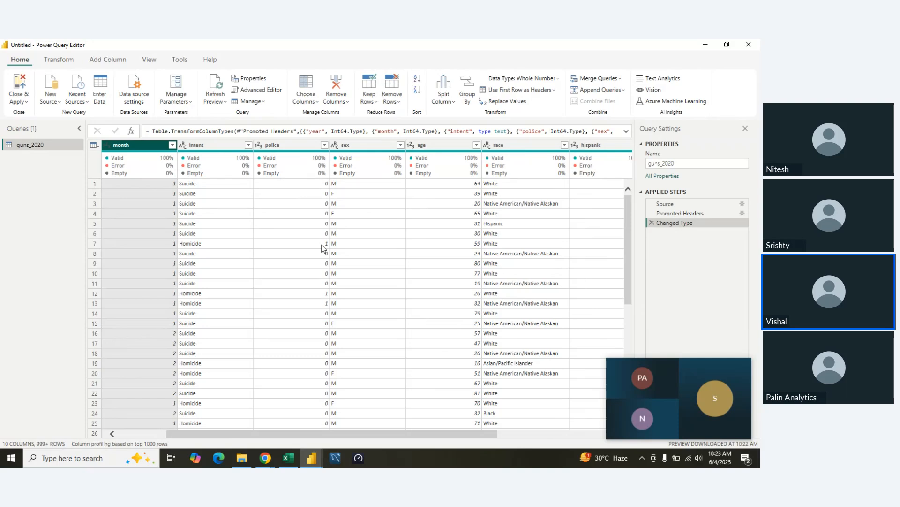
key(Left)
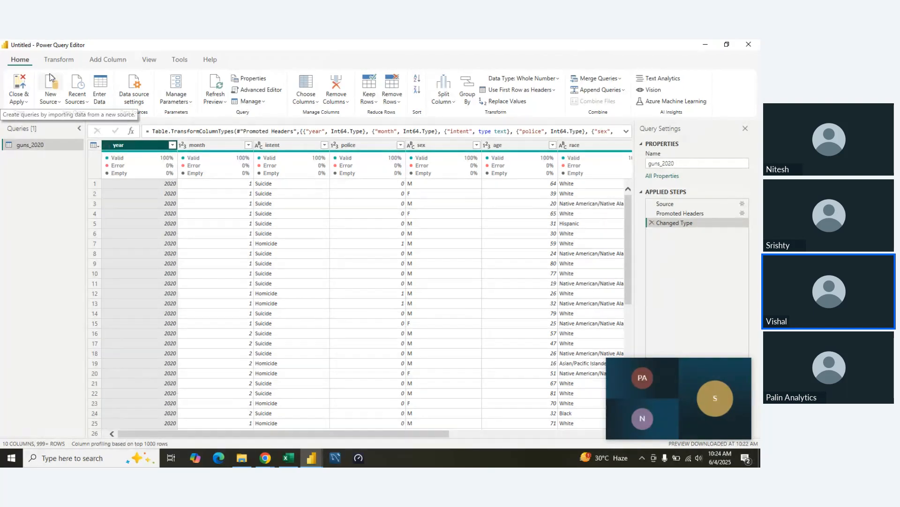
- Count the rows of the guns_2020 table and remove the Counted Rows step
click(59, 59)
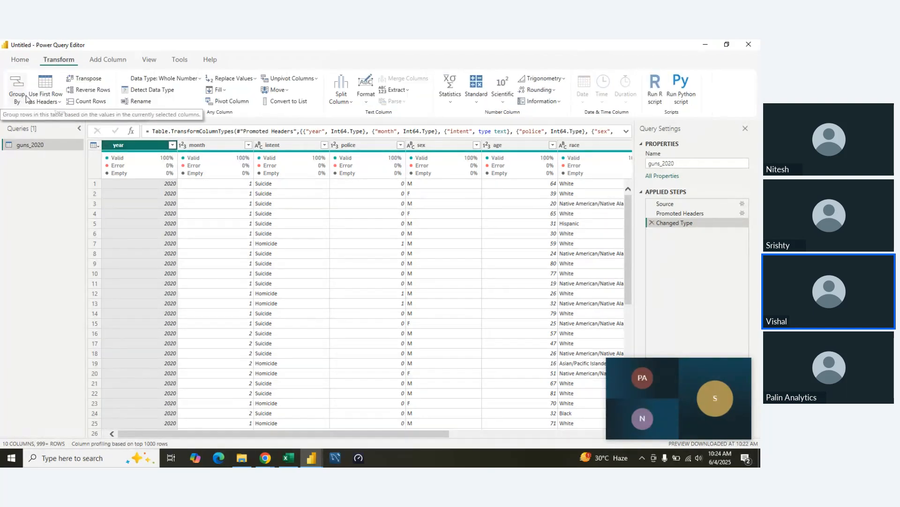
click(91, 103)
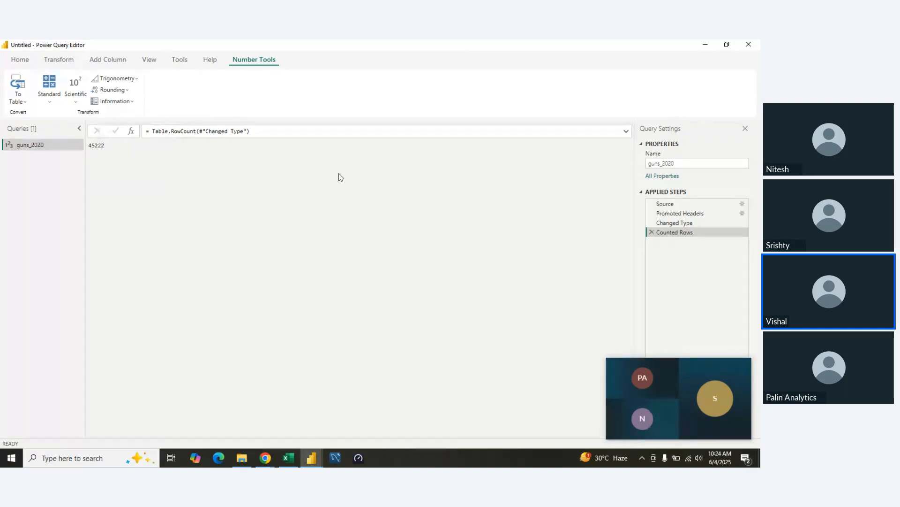
click(651, 233)
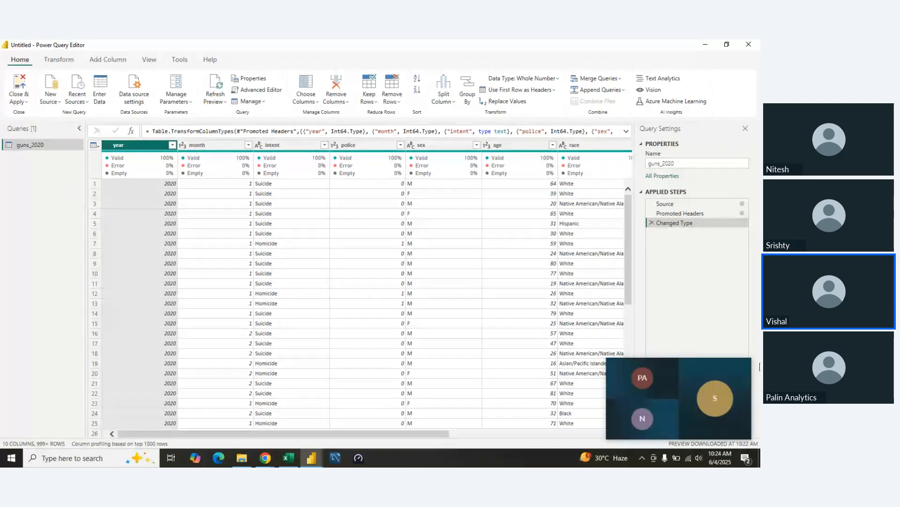
- Dismiss the floating meeting overlay, collapse the Queries pane and close the Query Settings pane
click(746, 366)
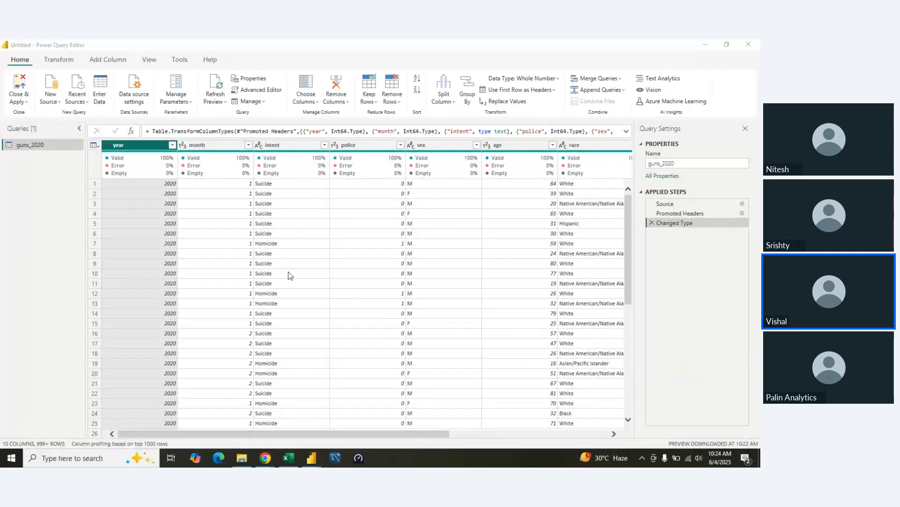
click(79, 128)
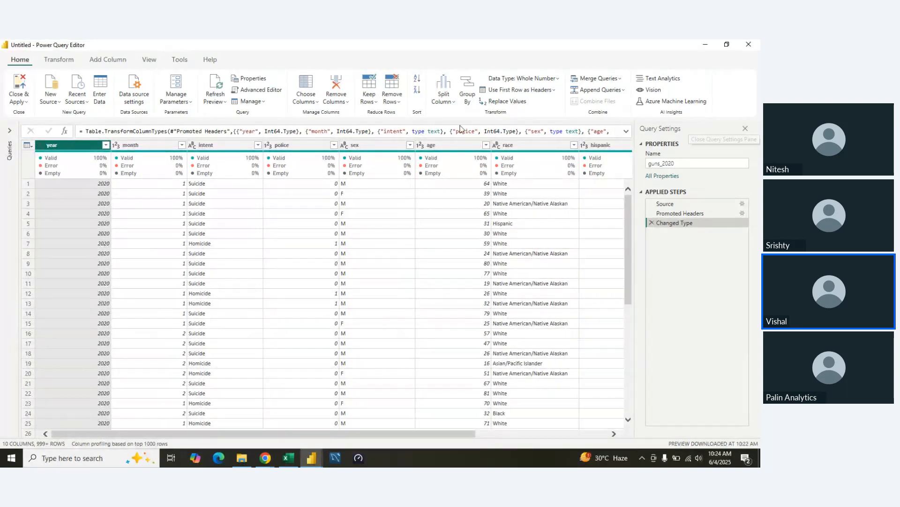
click(745, 128)
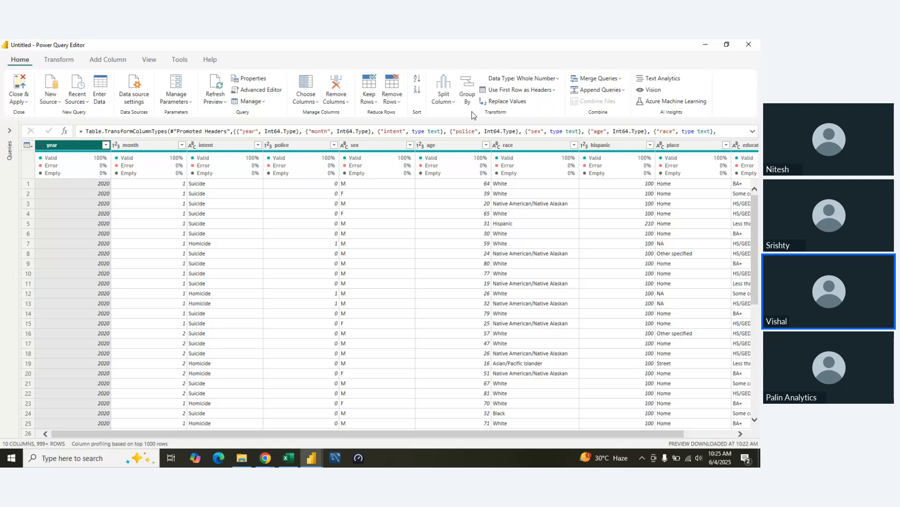
- Turn off the column quality display in the data preview and expand the Queries pane
click(149, 59)
click(68, 100)
click(32, 64)
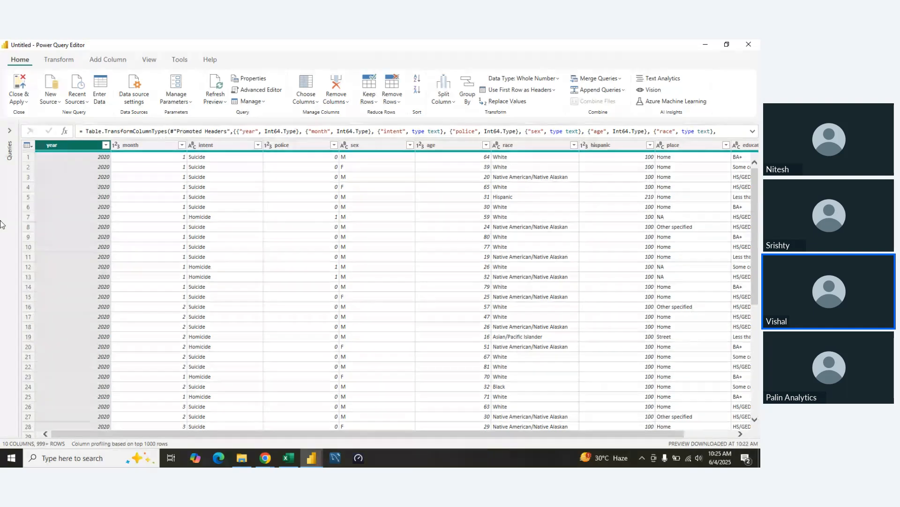
click(9, 130)
click(204, 63)
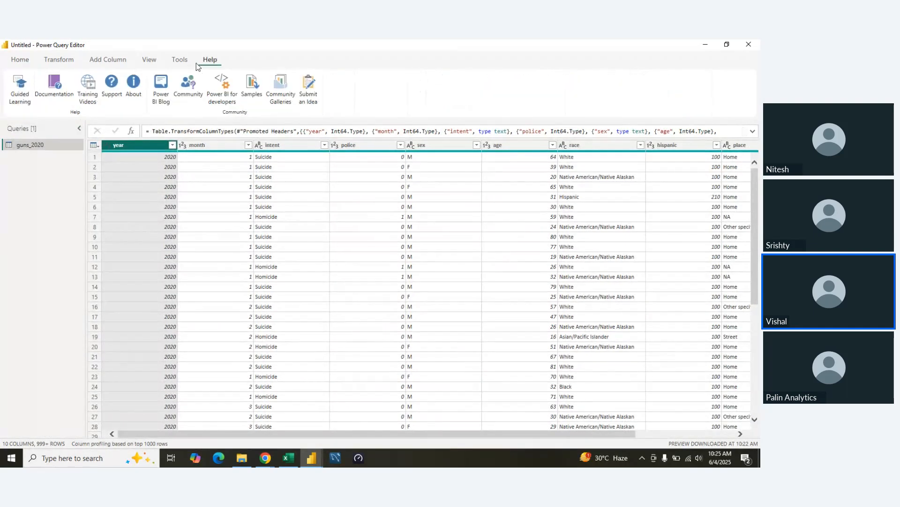
click(150, 61)
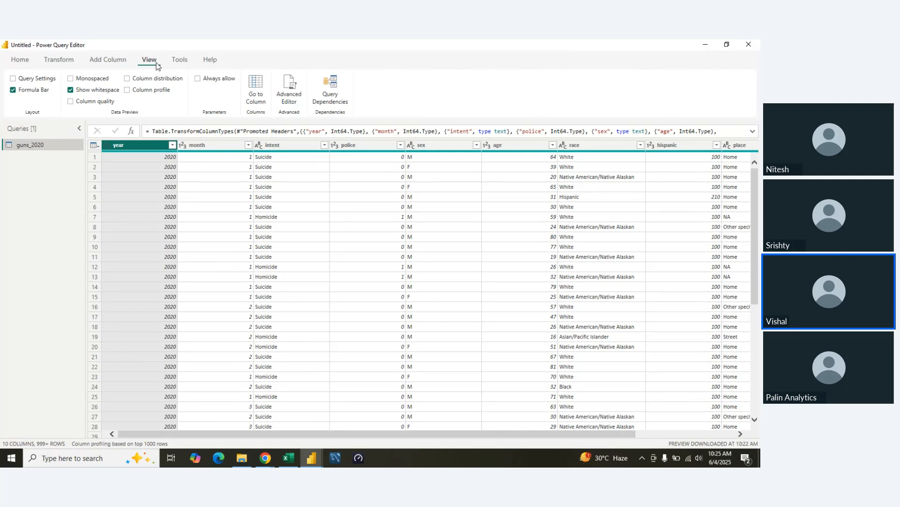
click(114, 59)
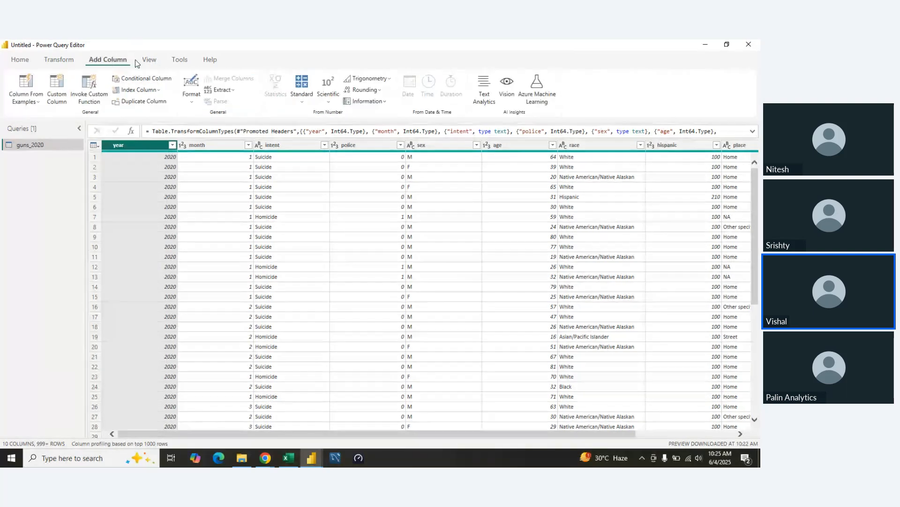
click(141, 63)
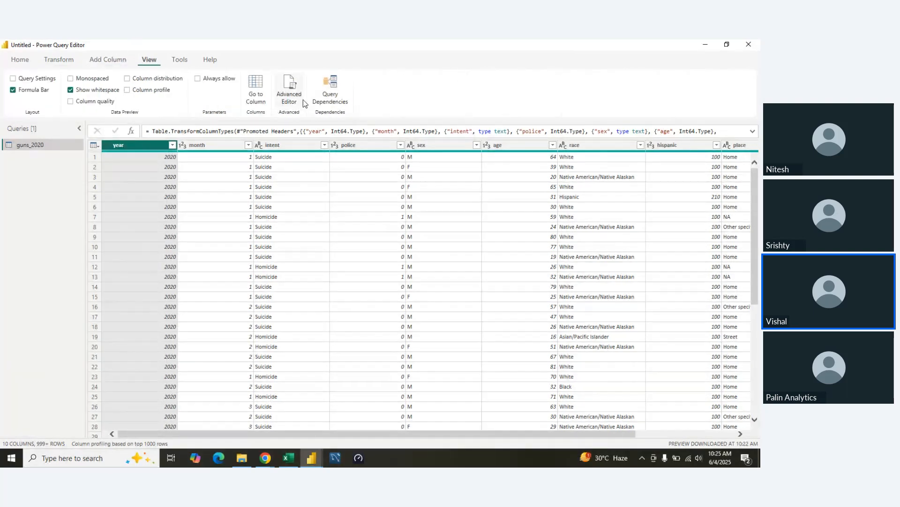
click(189, 59)
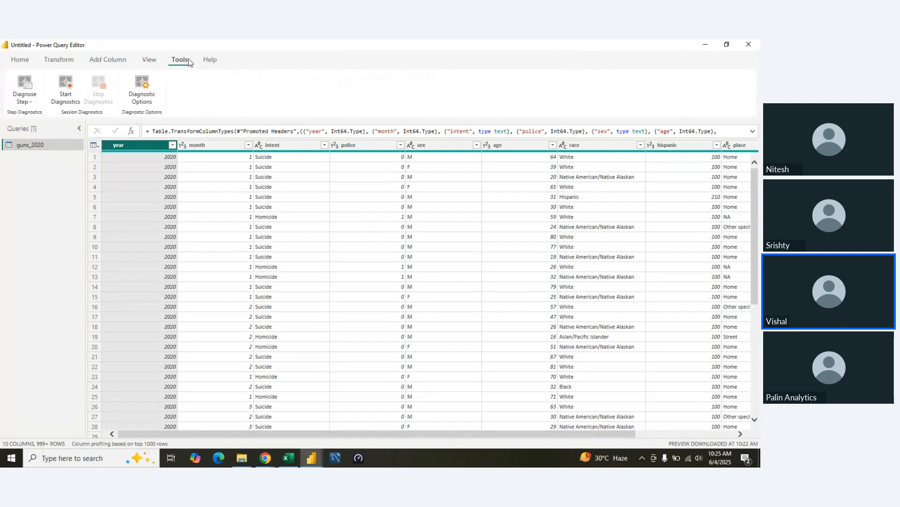
click(59, 60)
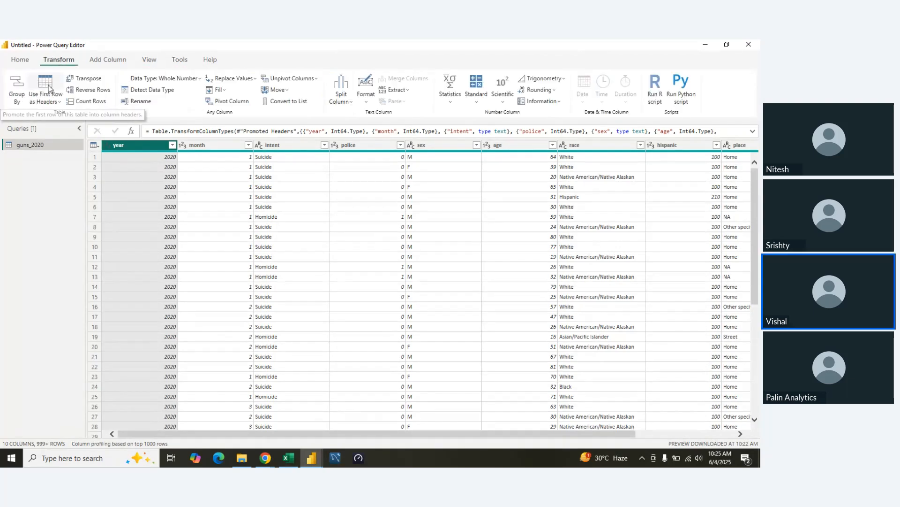
click(115, 60)
click(147, 60)
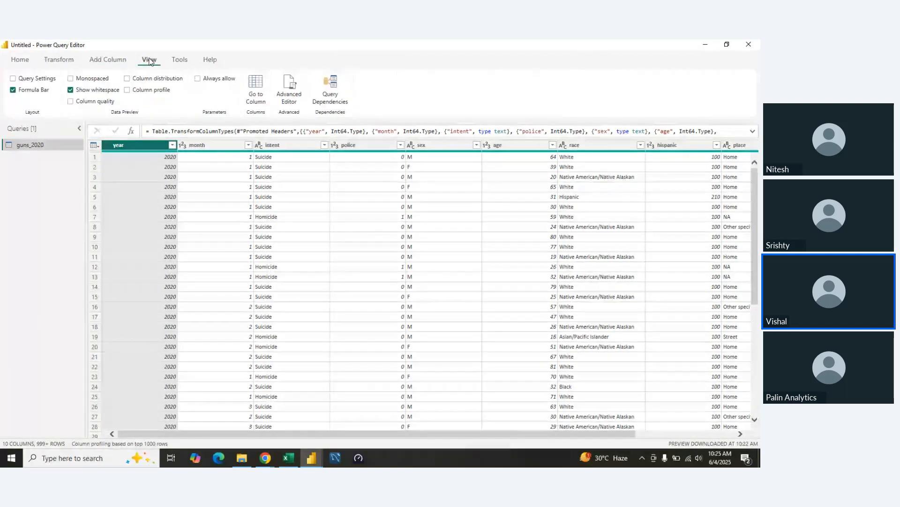
click(180, 61)
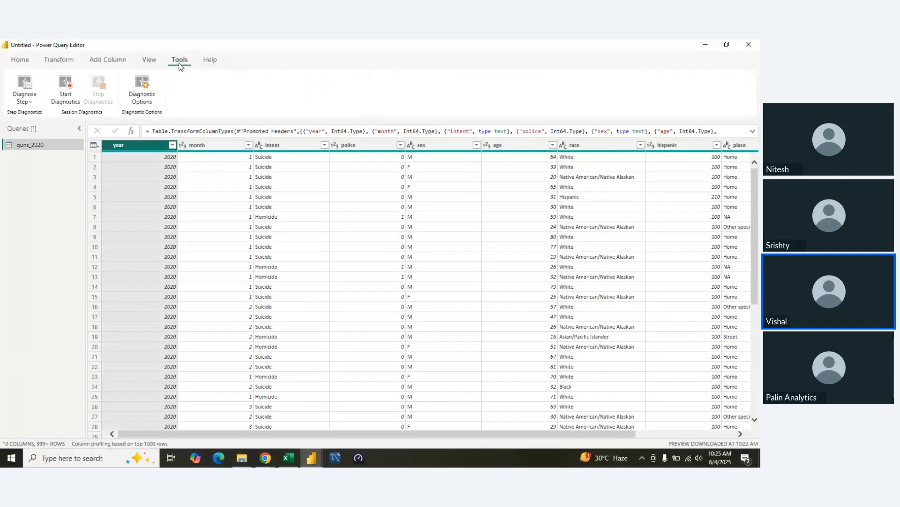
click(205, 62)
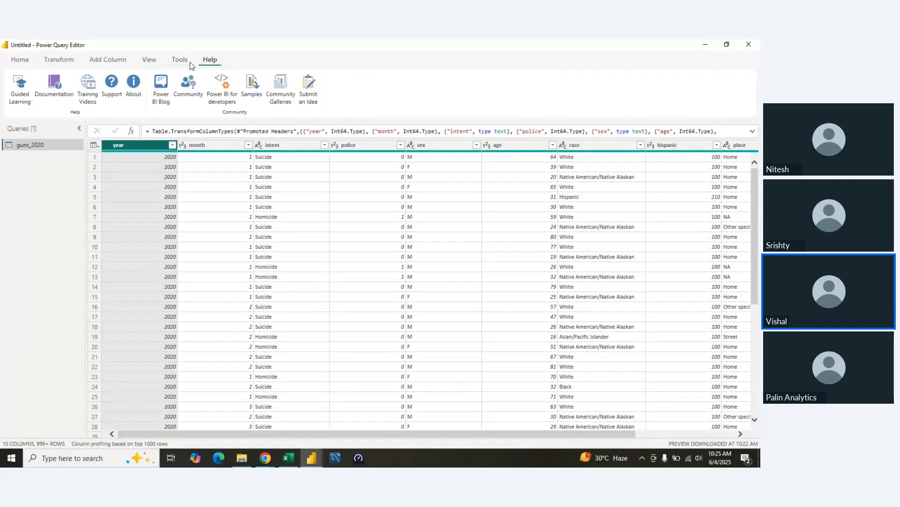
click(187, 61)
click(150, 62)
click(113, 61)
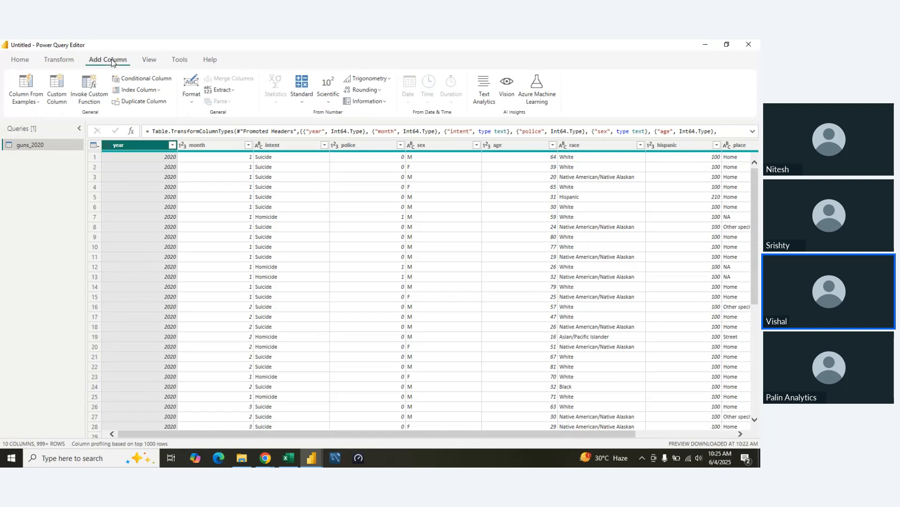
click(58, 61)
click(12, 64)
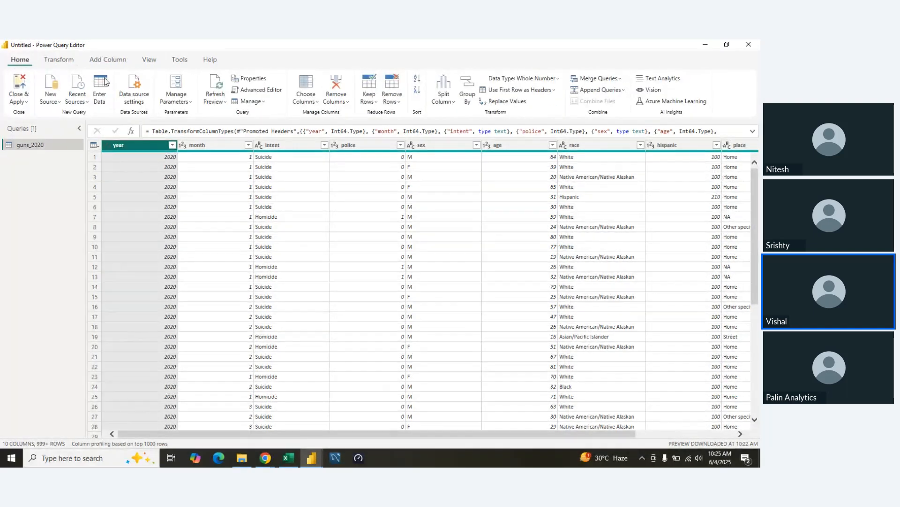
click(56, 61)
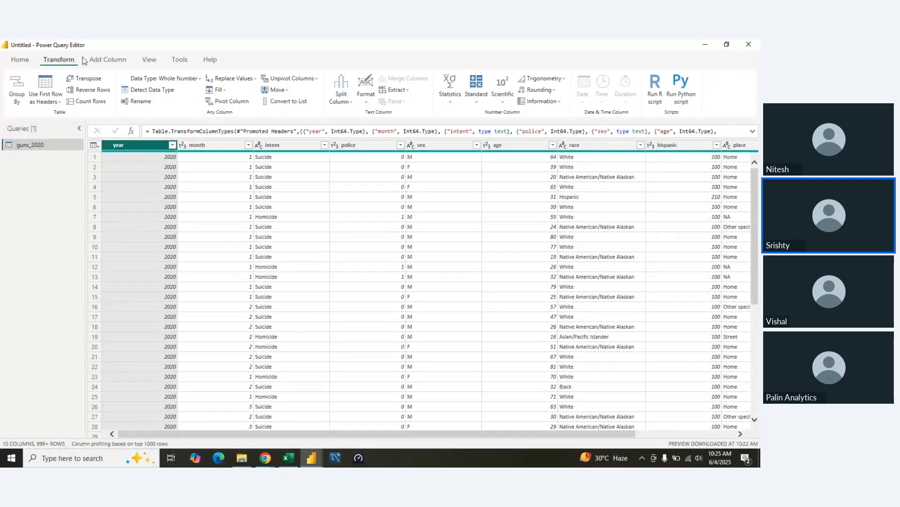
click(110, 62)
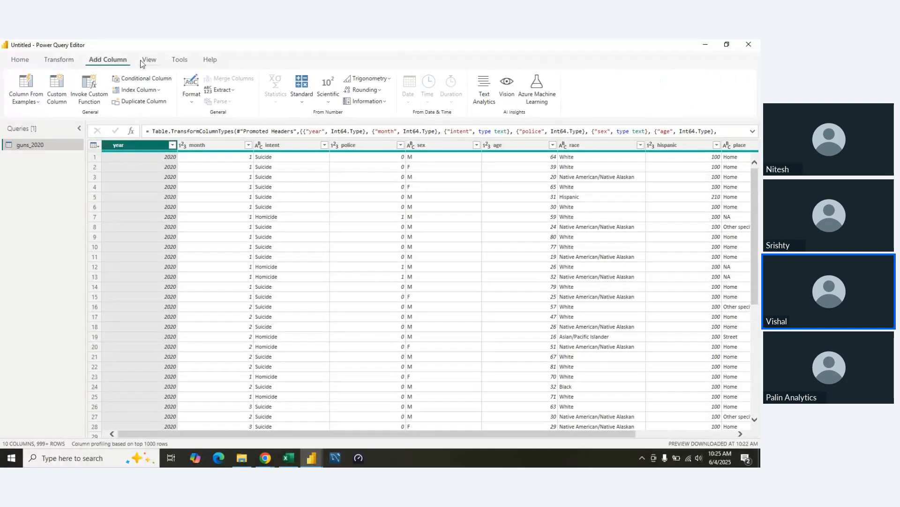
- View the query dependencies diagram for guns_2020 and close it
click(148, 61)
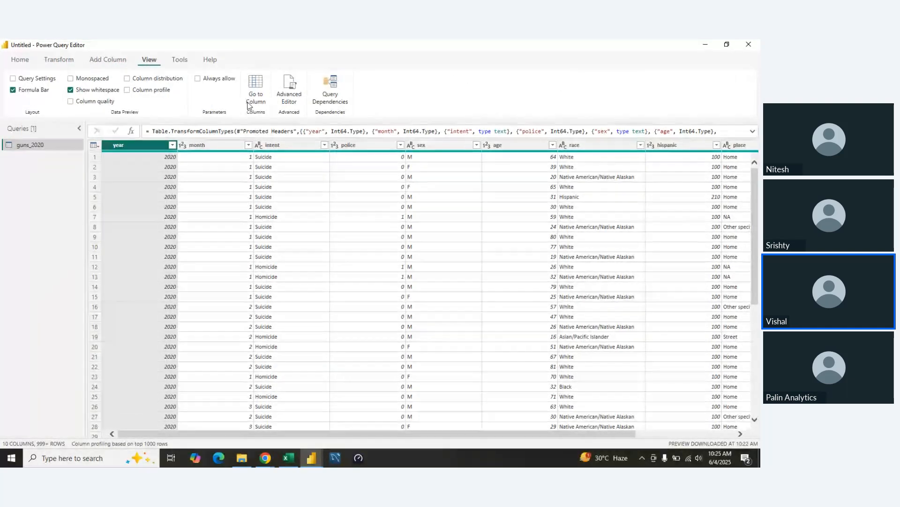
click(329, 109)
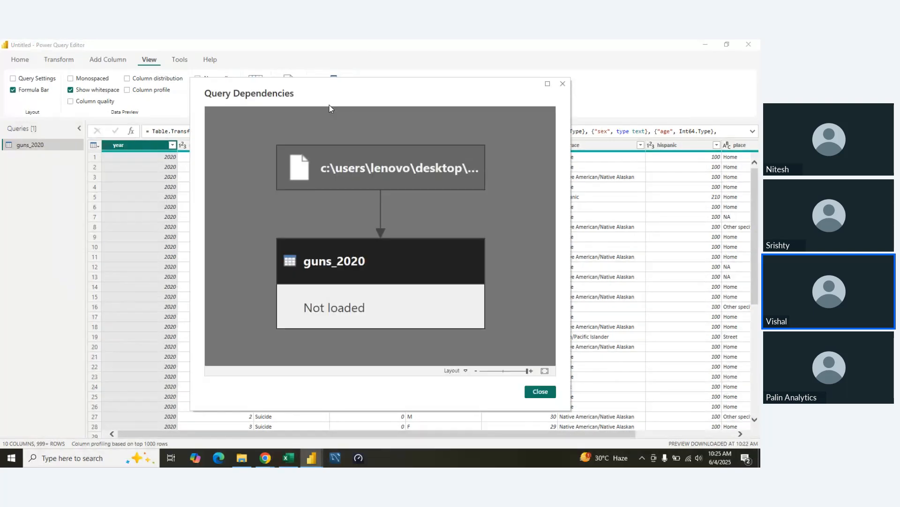
click(563, 83)
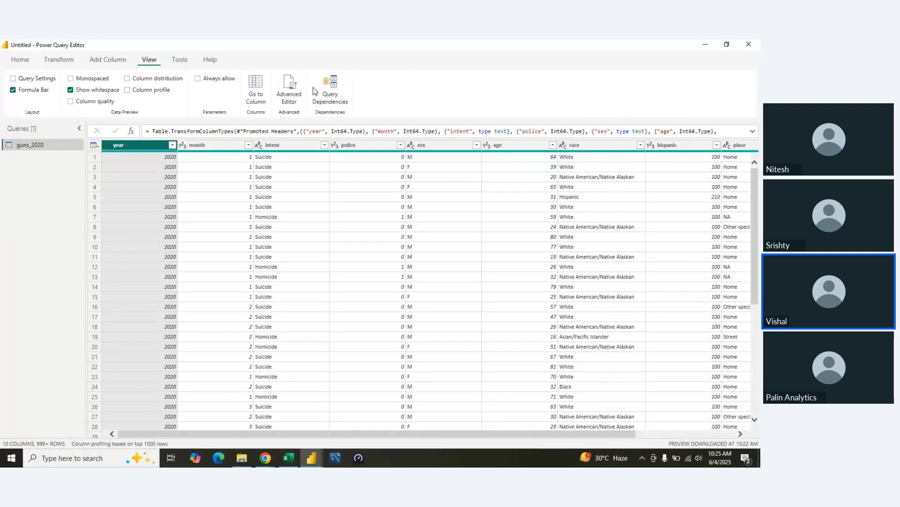
click(186, 60)
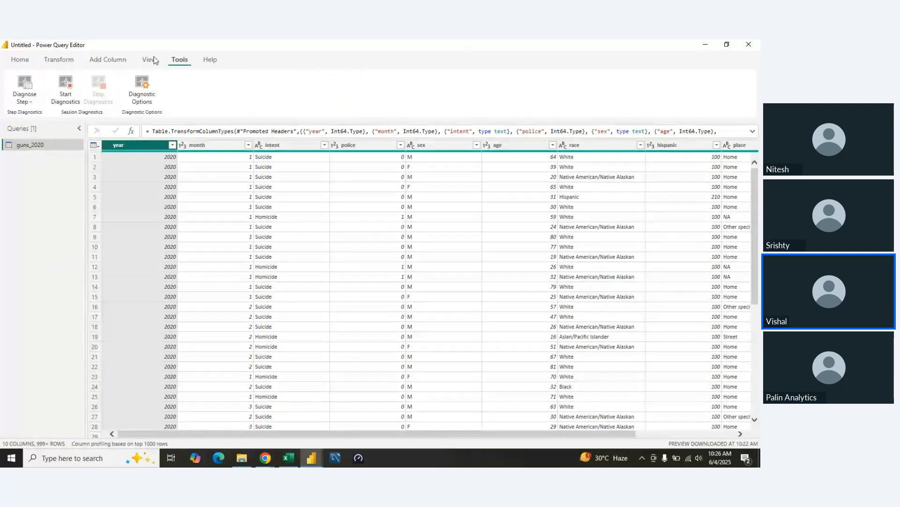
- Show the Query Settings pane again beside the guns_2020 data preview
click(59, 60)
click(19, 60)
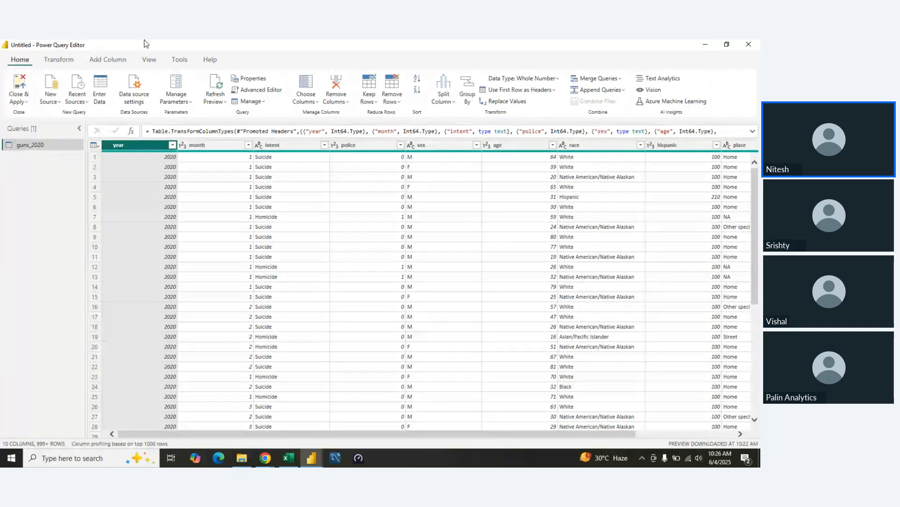
click(153, 61)
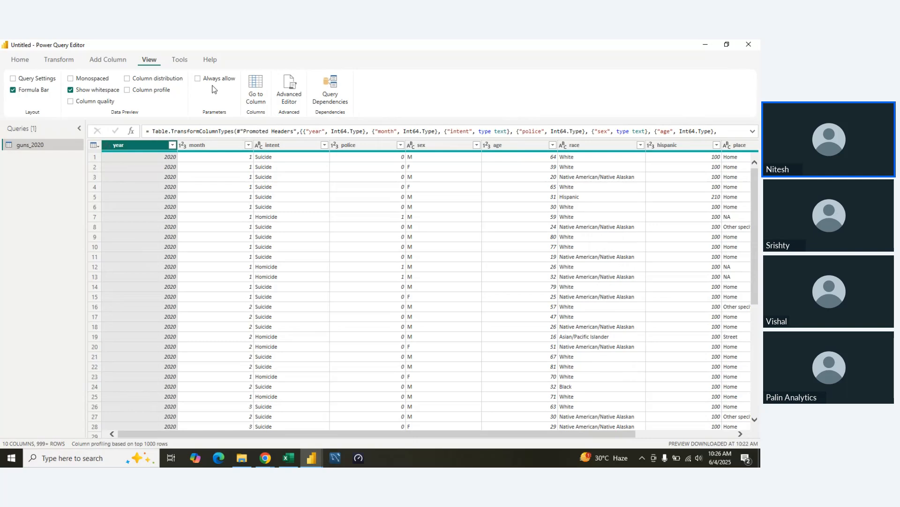
click(37, 78)
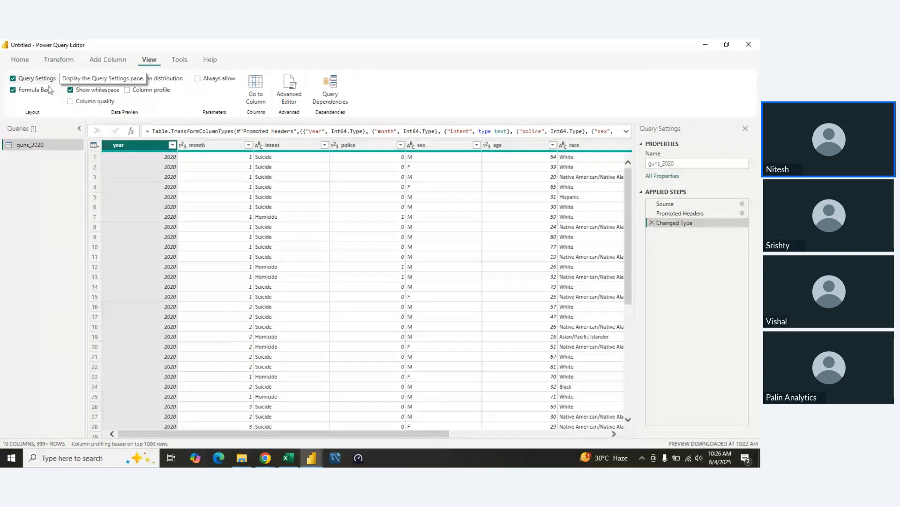
- Collapse the Queries pane and expand it again
click(27, 61)
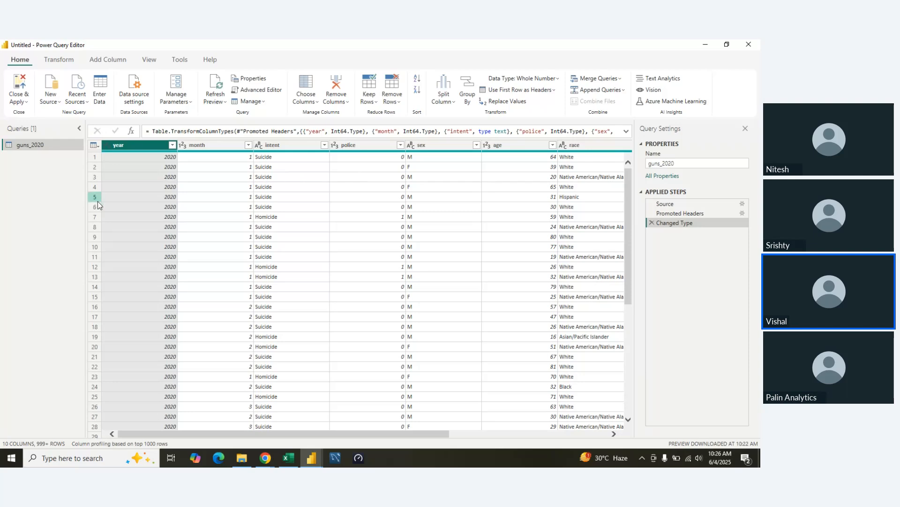
click(150, 60)
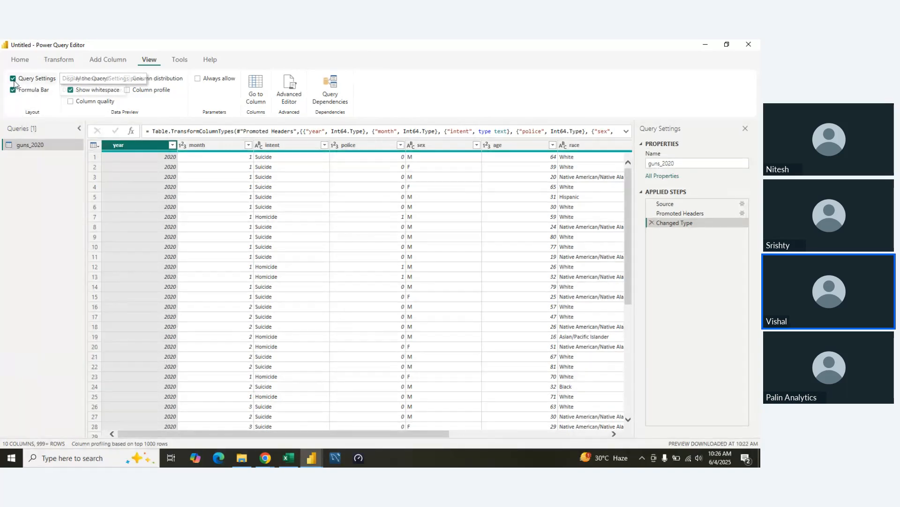
click(23, 63)
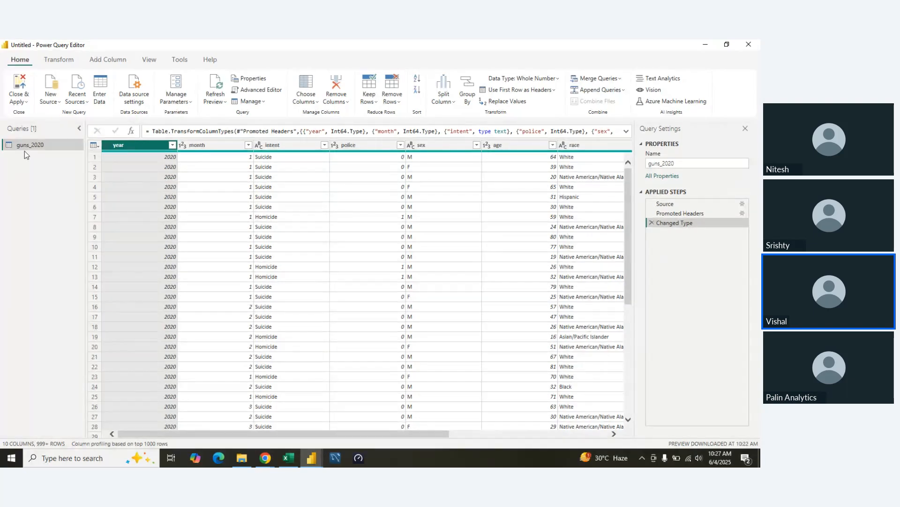
click(79, 128)
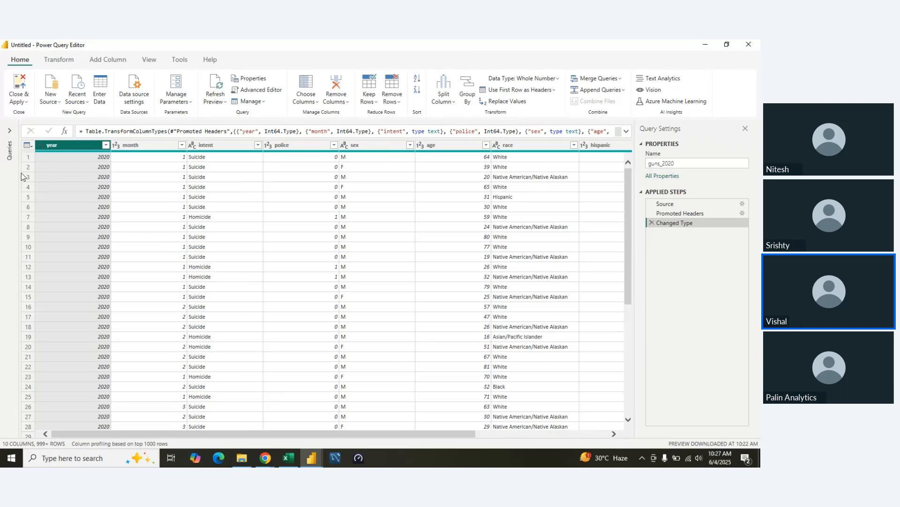
click(12, 134)
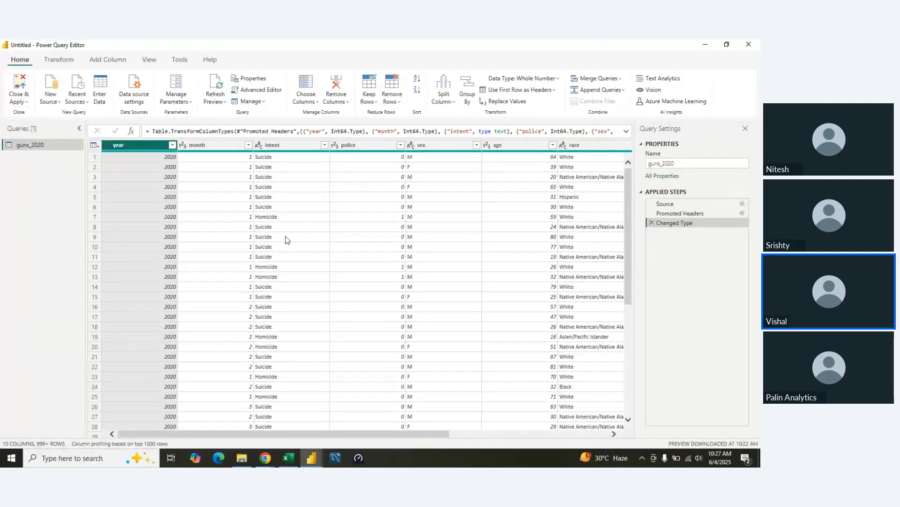
- Delete the guns_2020 query and confirm its removal
right_click(31, 145)
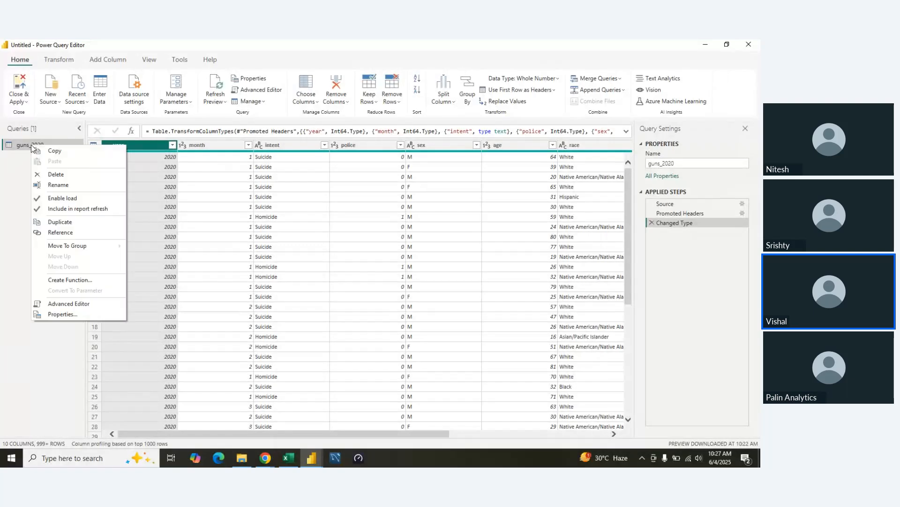
click(60, 177)
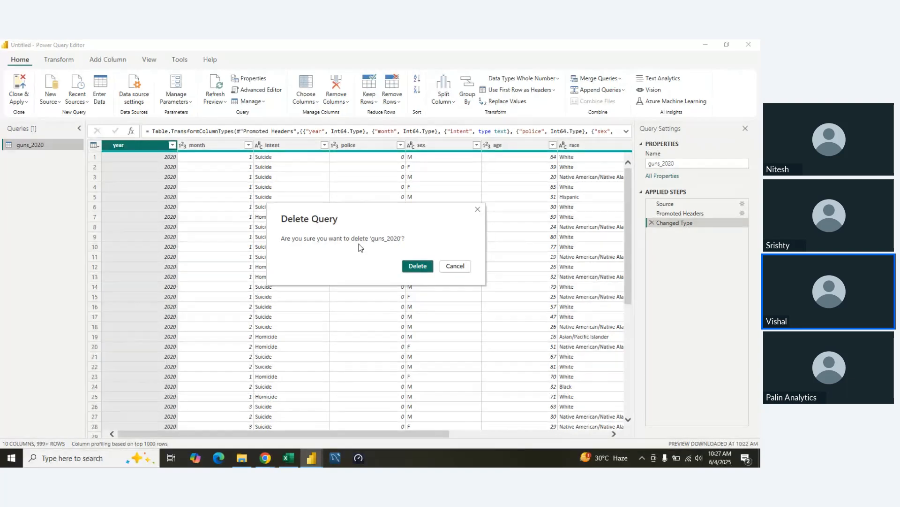
click(412, 269)
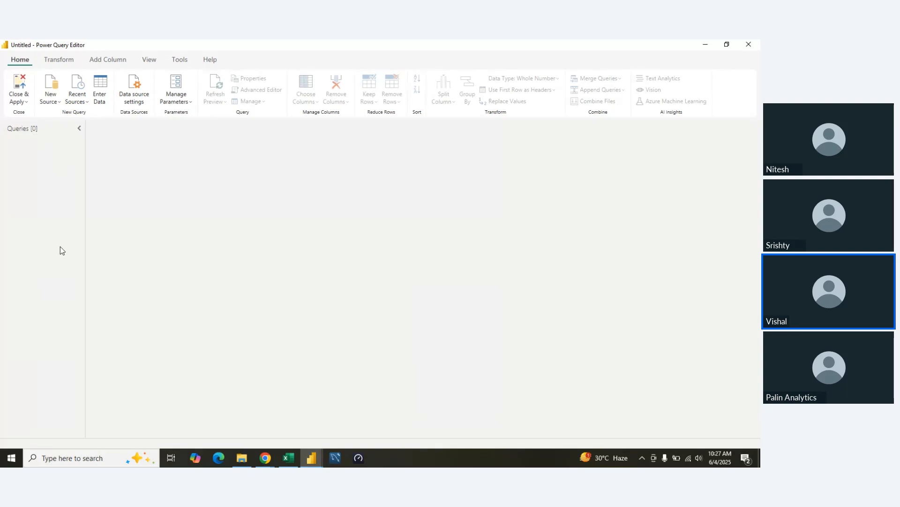
- Import guns_2020.csv again from the recent sources, keeping the Western European (Windows) file origin and comma delimiter
click(55, 104)
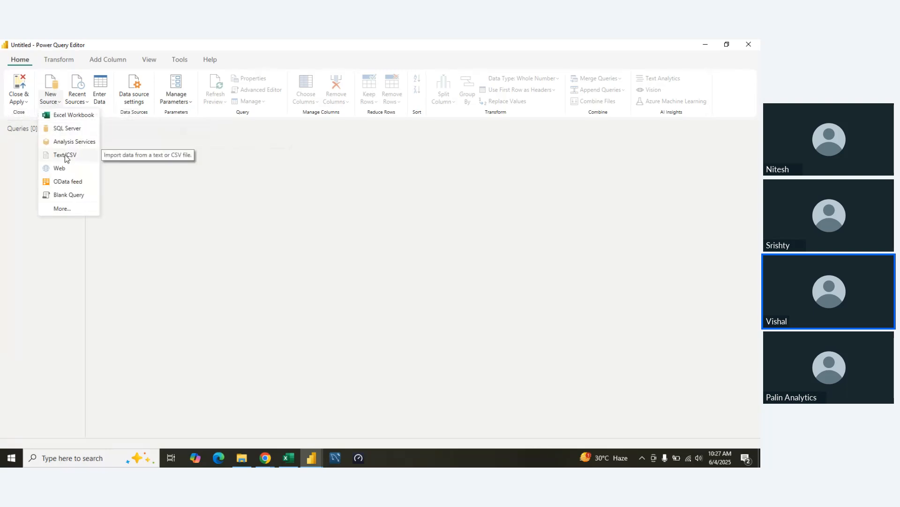
click(82, 108)
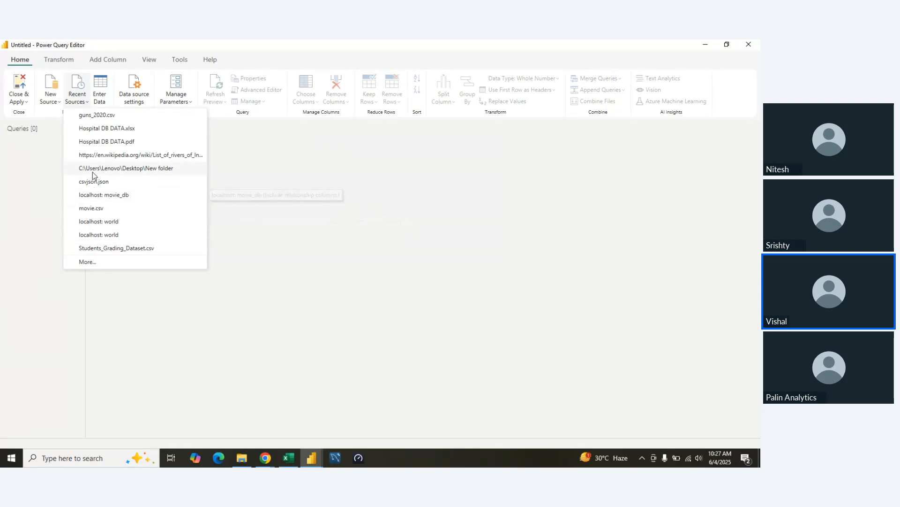
click(96, 118)
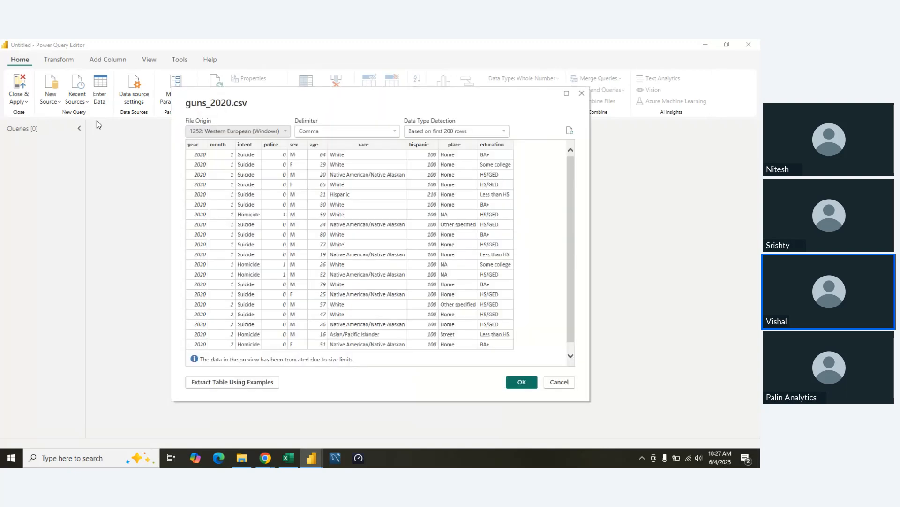
key(alt+Down)
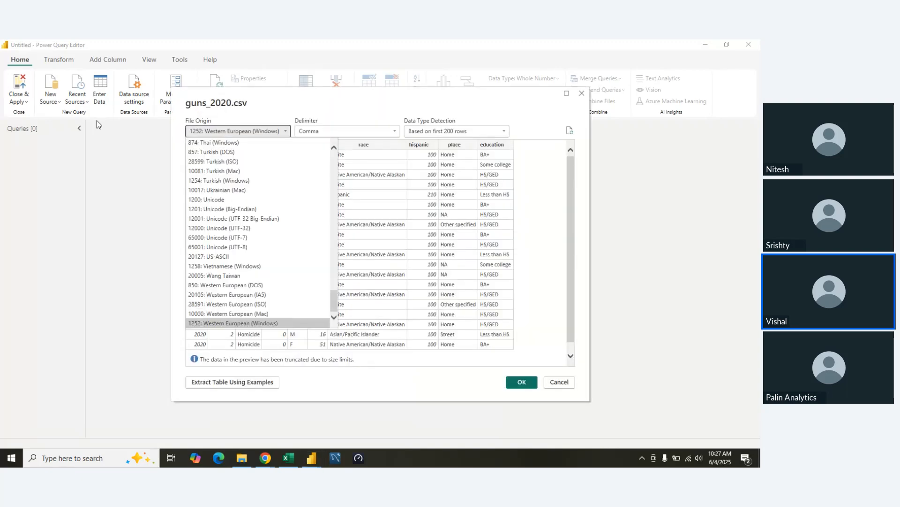
key(Escape)
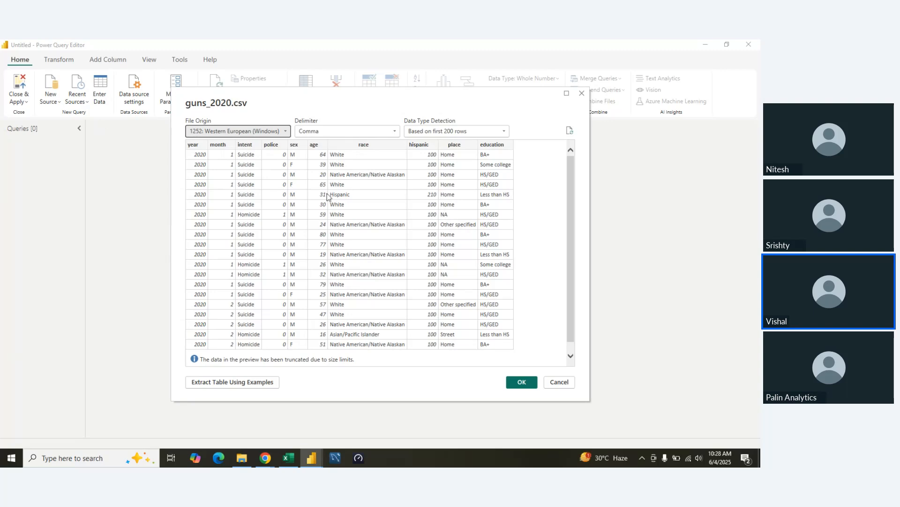
click(514, 378)
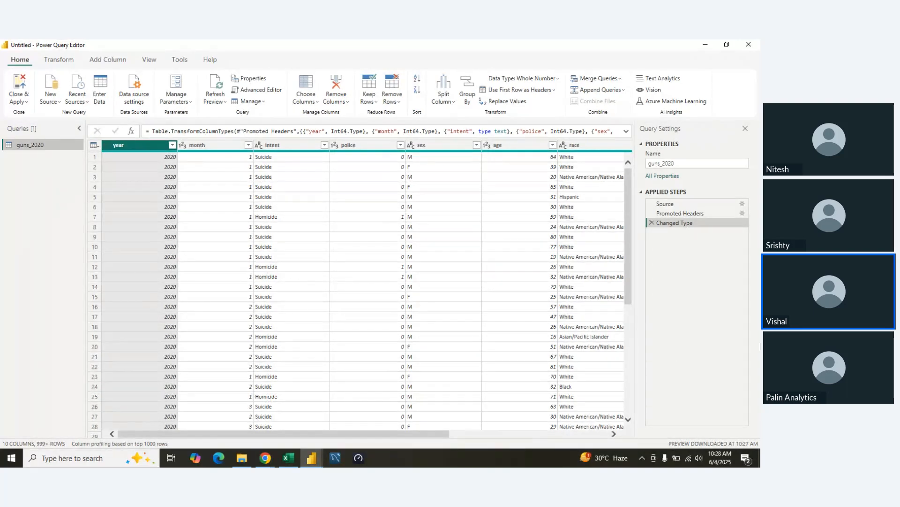
- Rename the imported query as guns_2020_1
click(676, 163)
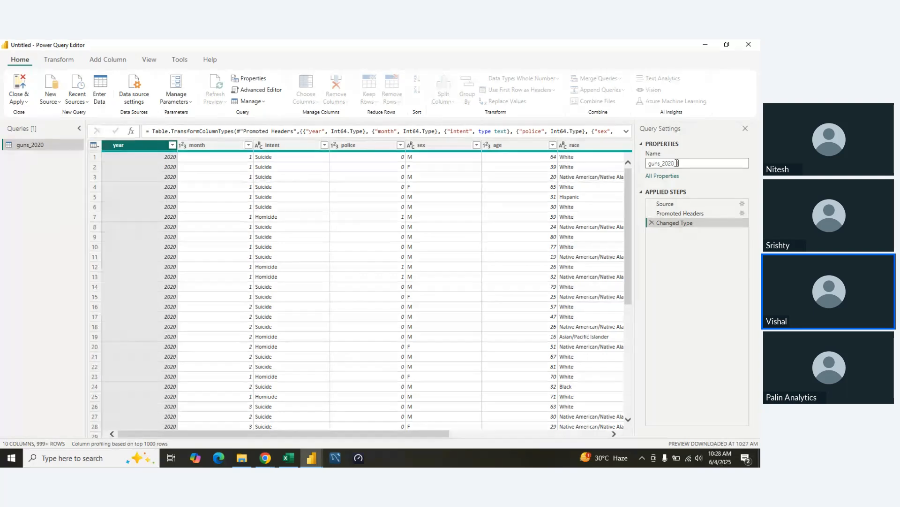
text(_1)
key(Return)
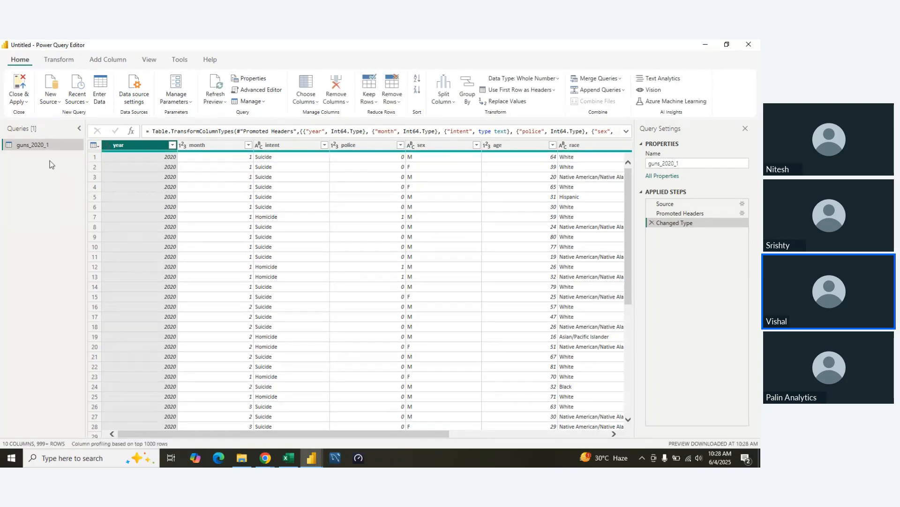
- View the full properties of the guns_2020_1 query, including its description and load options, and leave them without saving
click(661, 177)
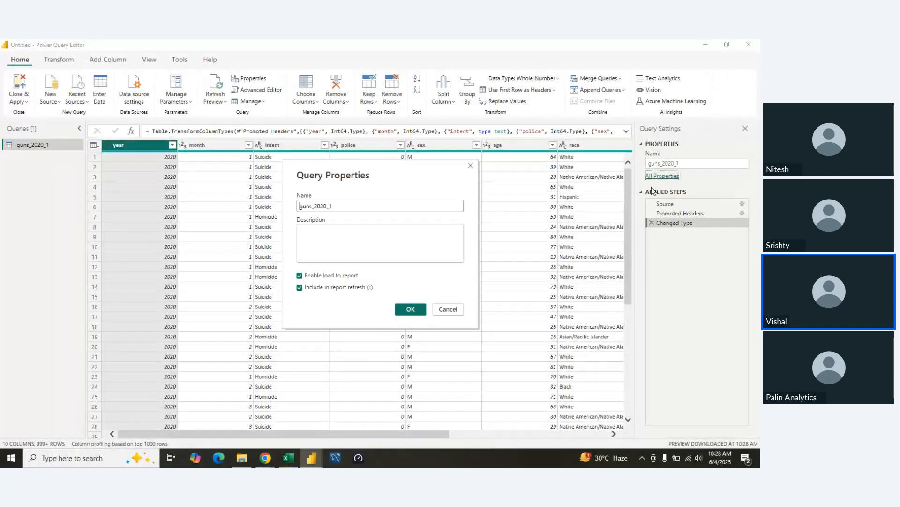
click(333, 237)
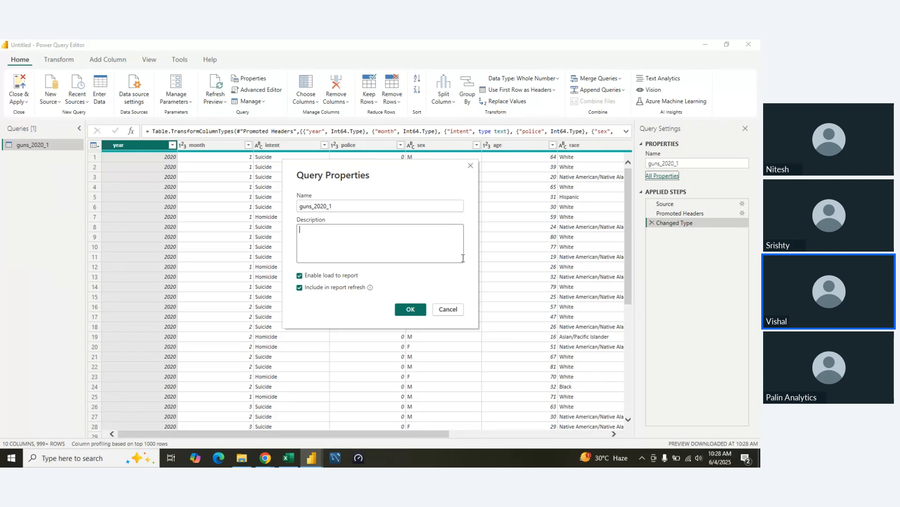
click(448, 311)
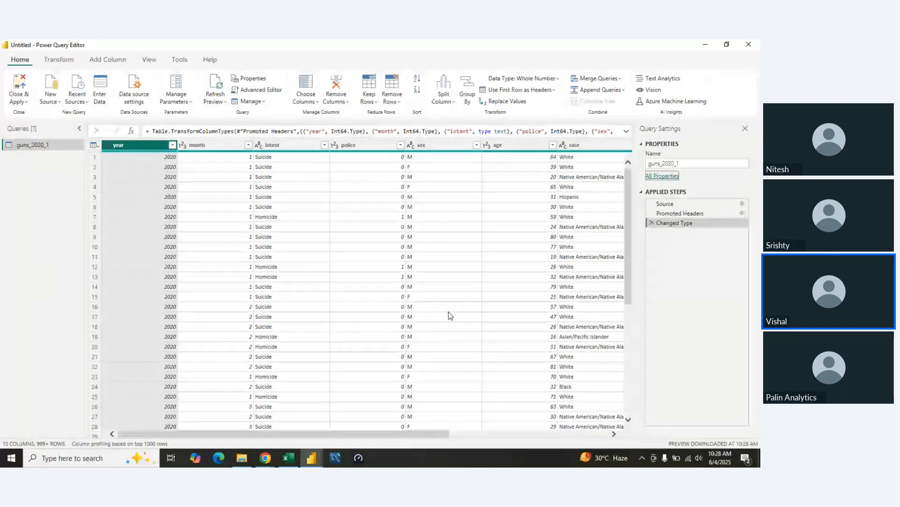
- Examine the Source step's data and its full formula, including the file path, delimiter and encoding
click(664, 205)
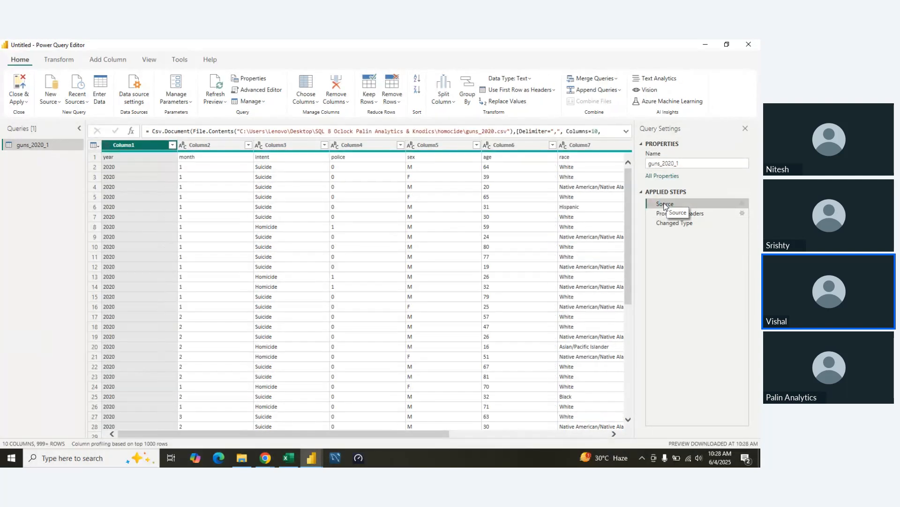
click(626, 132)
click(299, 138)
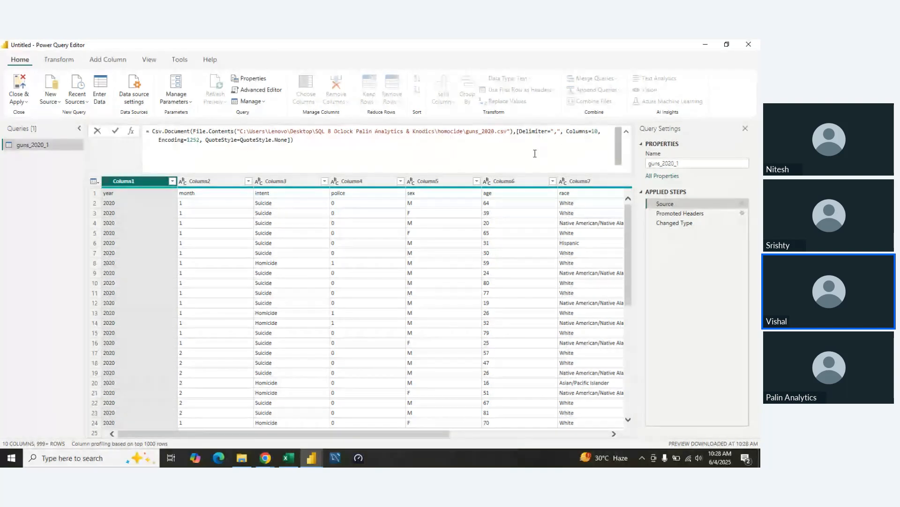
click(627, 133)
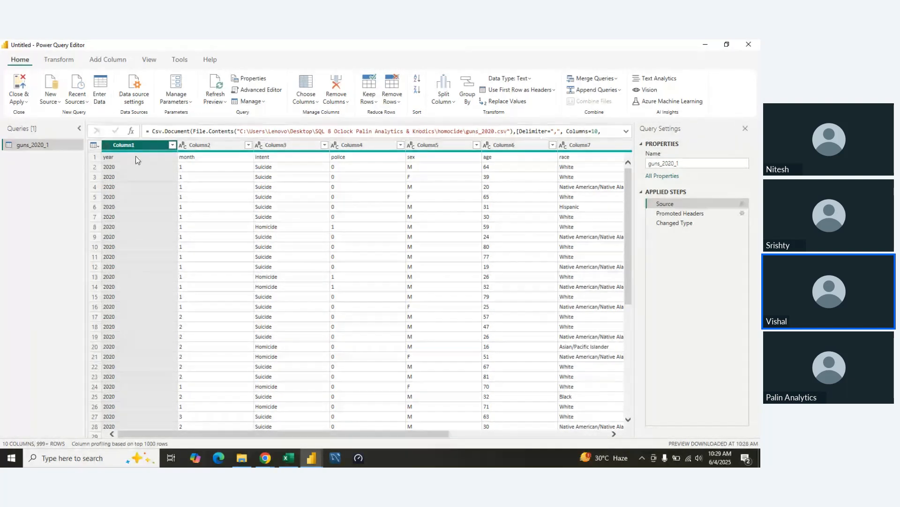
- Examine the Promoted Headers step, checking the column headers and the data type options of the month column
click(662, 218)
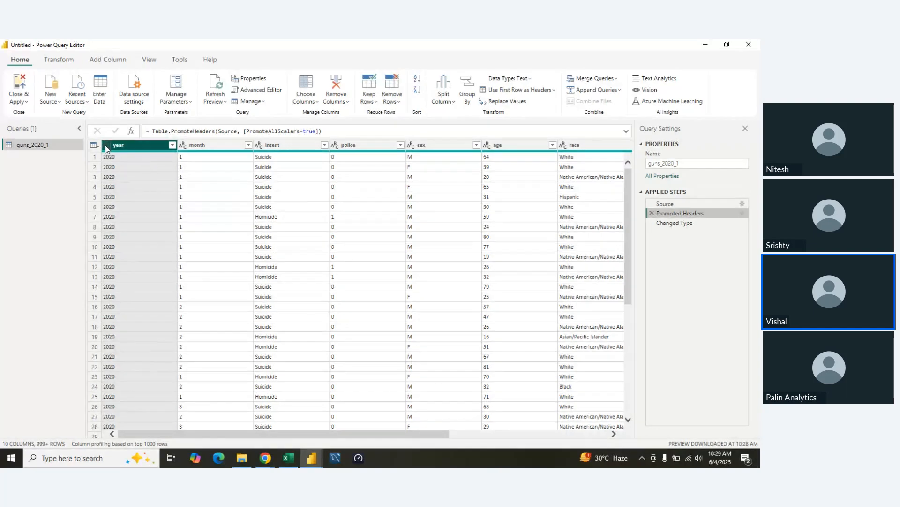
click(183, 146)
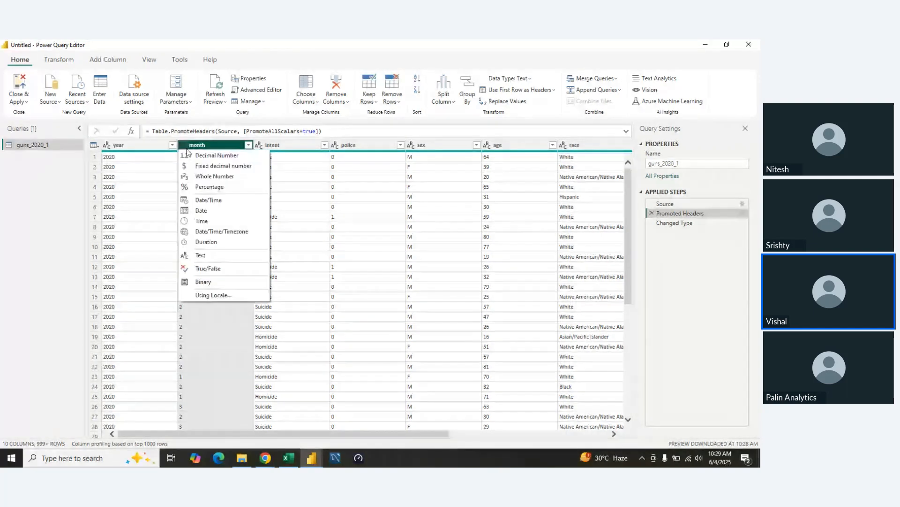
click(283, 148)
click(393, 149)
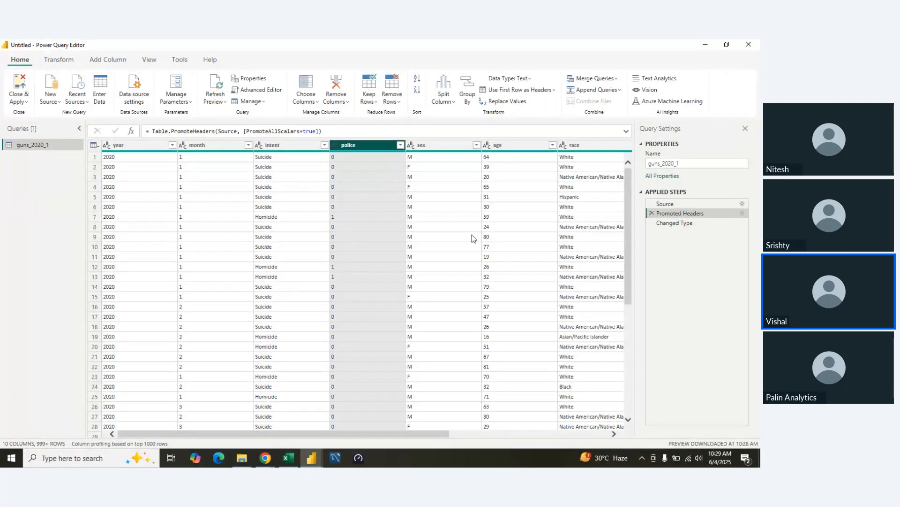
scroll(472, 237, right, 5)
scroll(473, 237, left, 5)
- Examine the Changed Type step and the data types assigned across all columns
click(664, 226)
scroll(175, 219, right, 5)
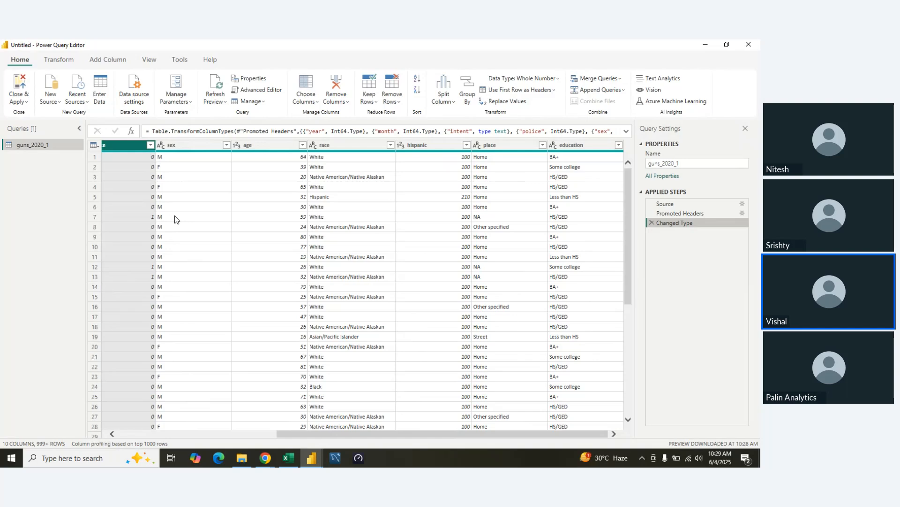
scroll(175, 219, left, 5)
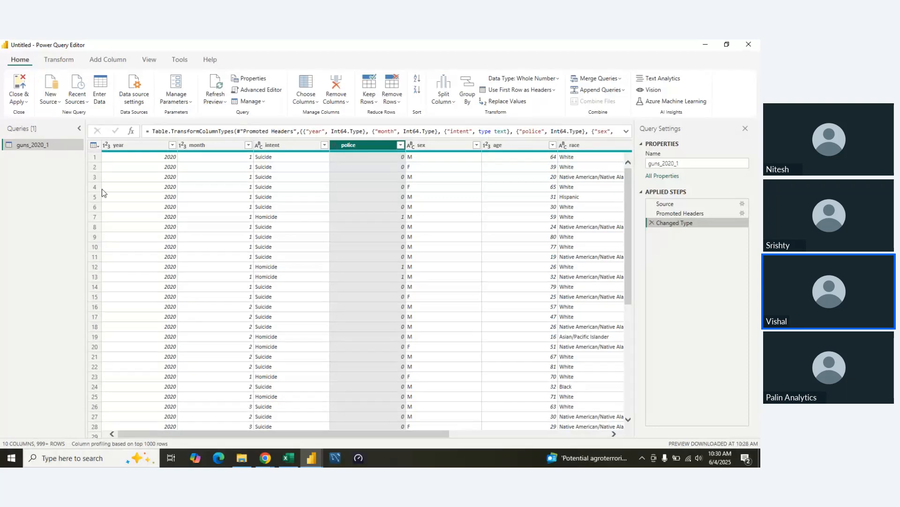
- Import the department table from the recent source Hospital DB DATA.xlsx as a new query and refresh its preview
click(60, 107)
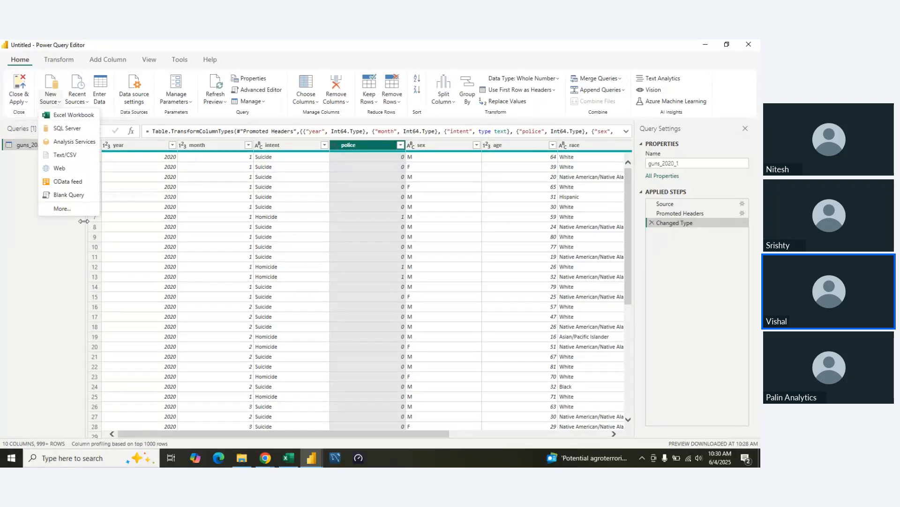
click(77, 96)
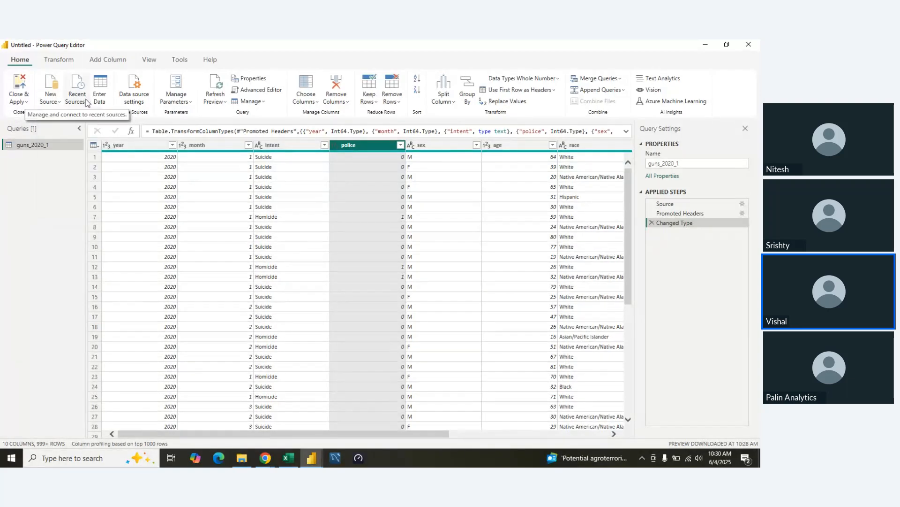
click(77, 96)
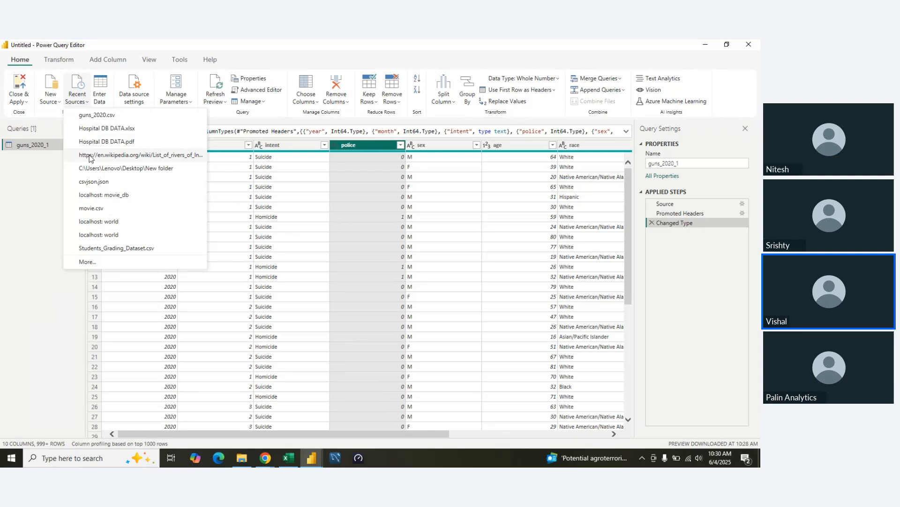
click(97, 128)
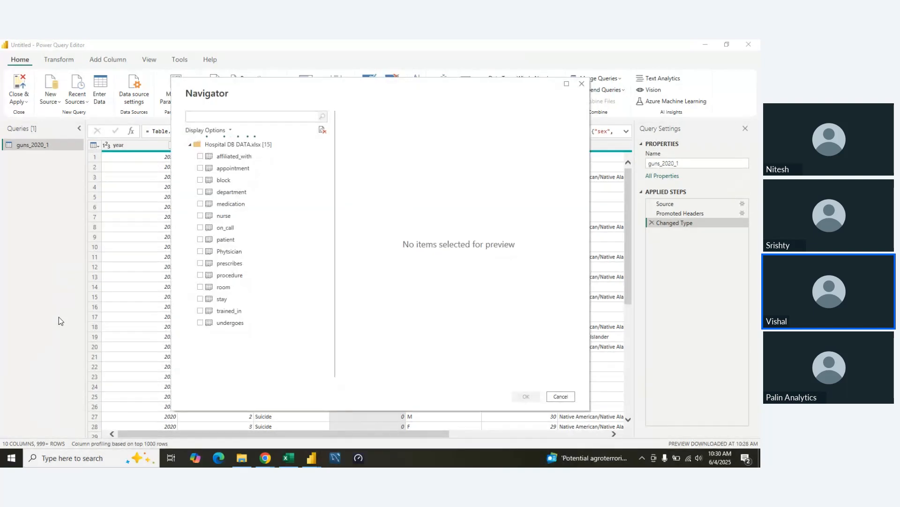
click(217, 192)
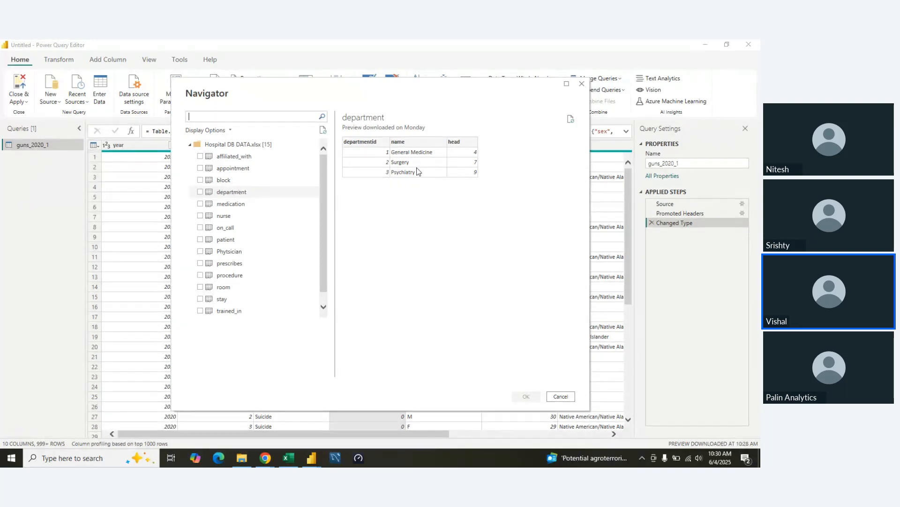
click(200, 196)
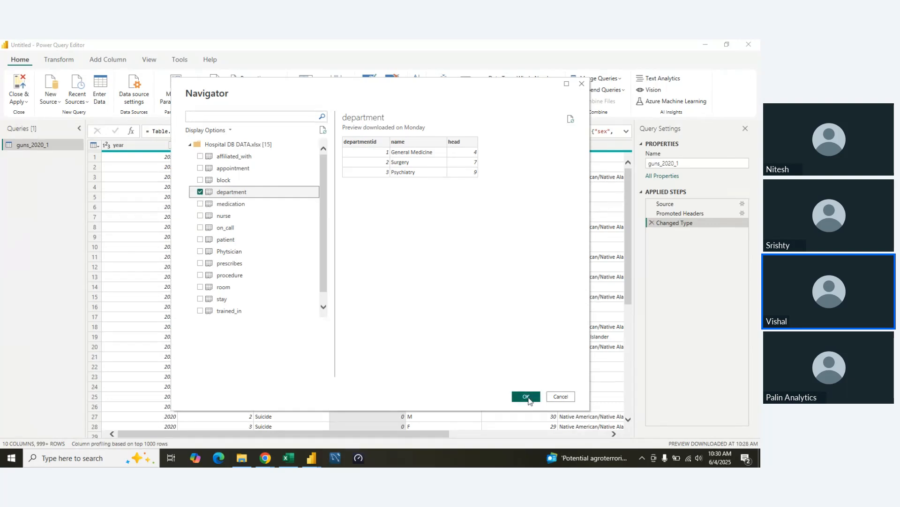
click(526, 396)
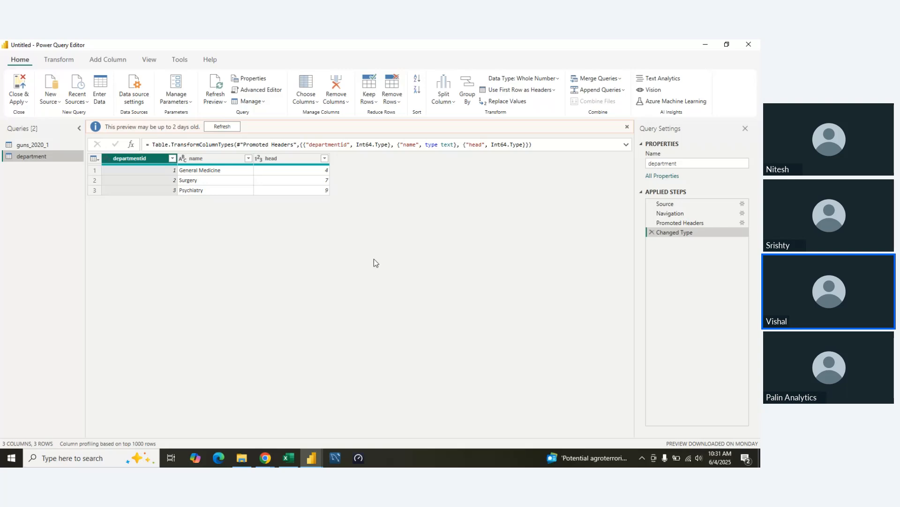
click(223, 127)
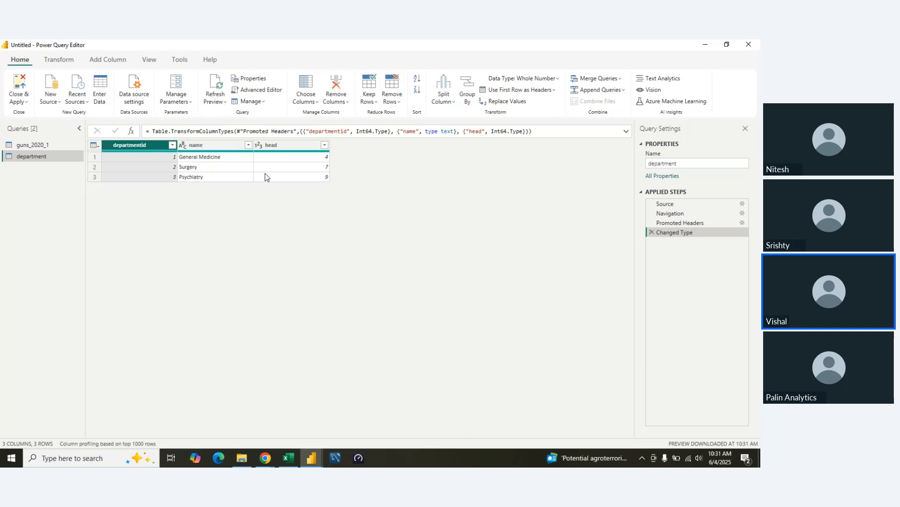
- Delete the department query and return to the columns of the guns_2020_1 query
right_click(29, 156)
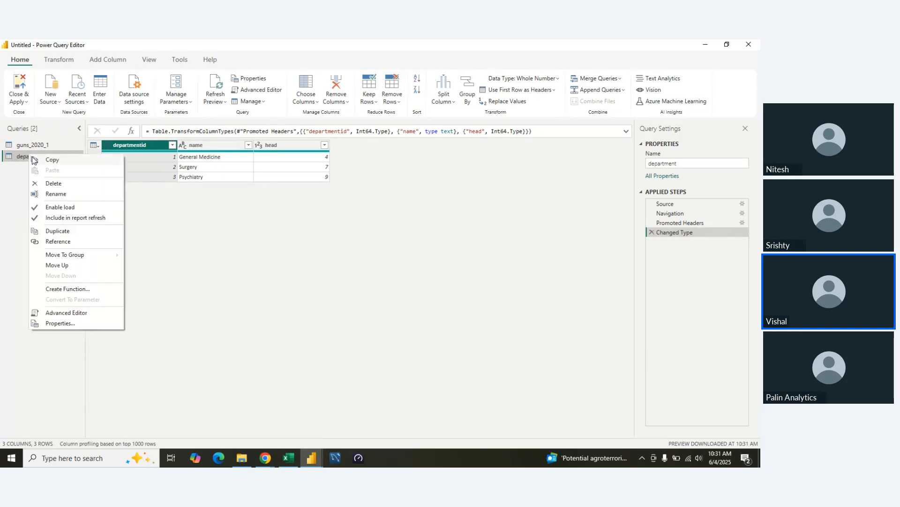
click(54, 183)
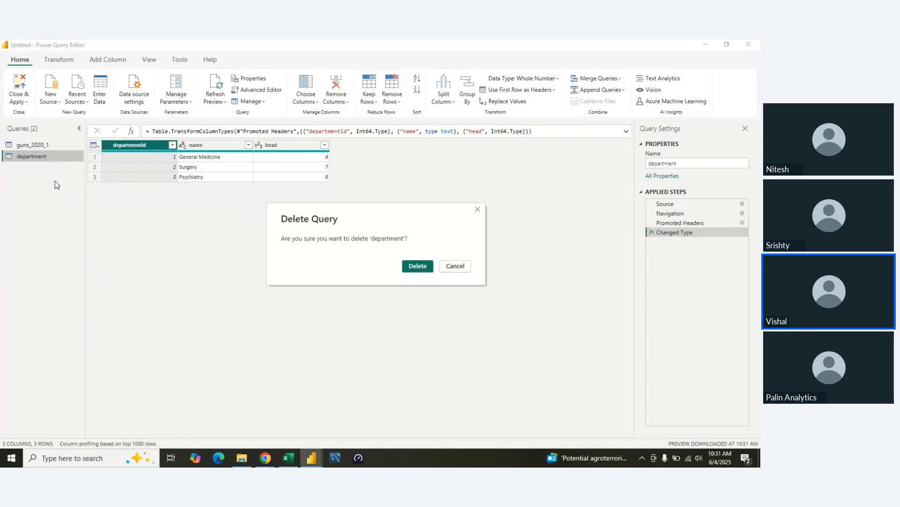
key(Return)
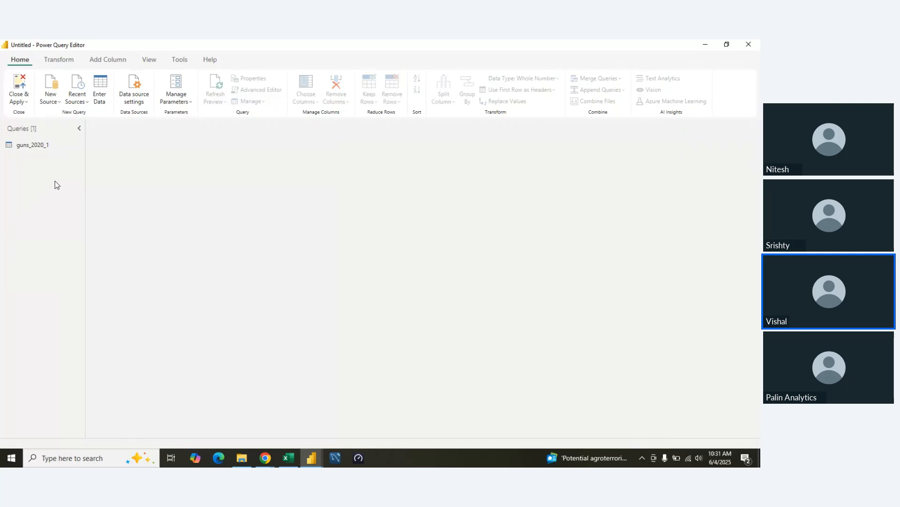
click(52, 146)
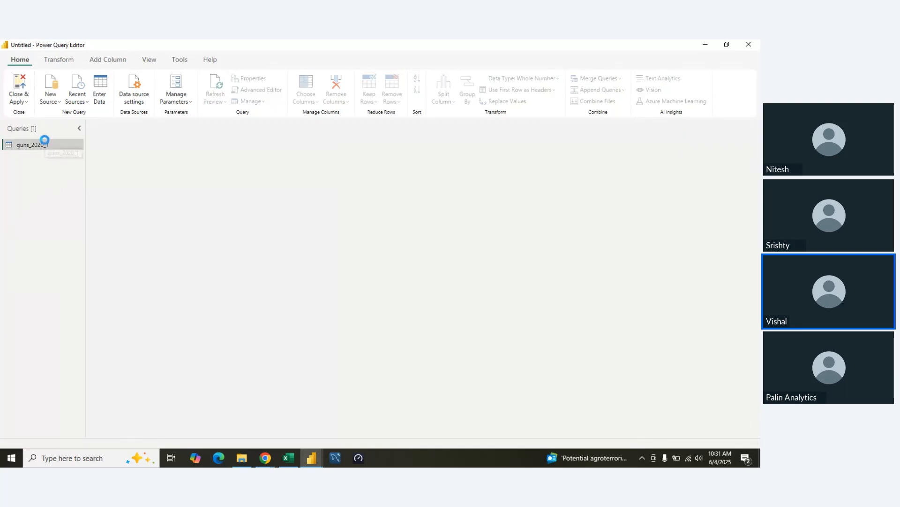
scroll(446, 257, right, 5)
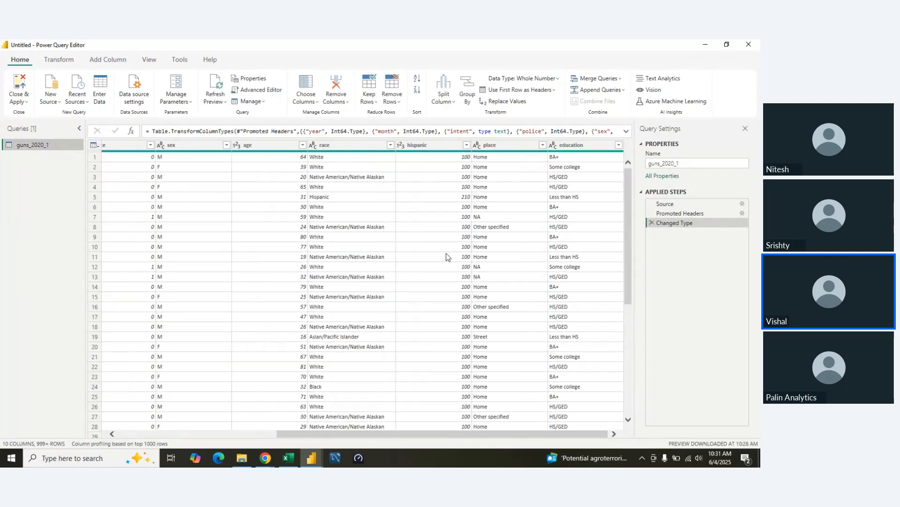
scroll(446, 252, left, 5)
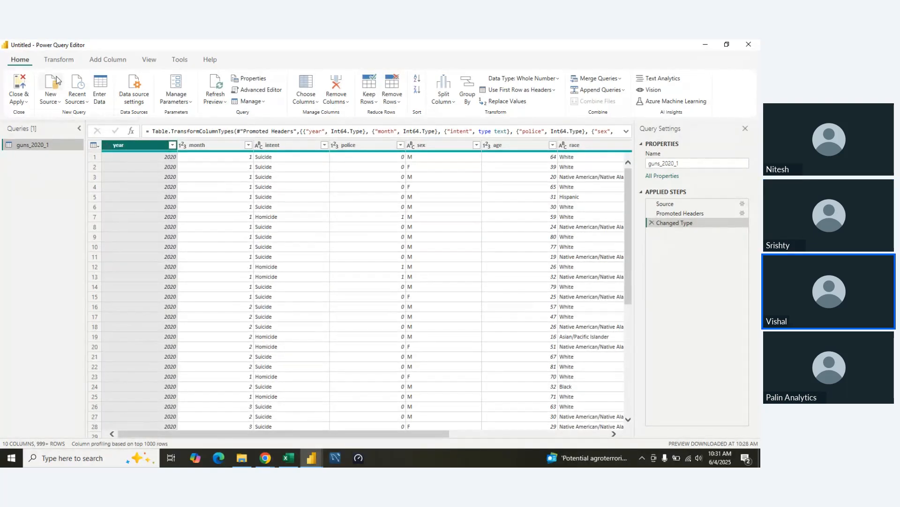
- View the complete list of data connectors for a new source and leave it without connecting
click(59, 103)
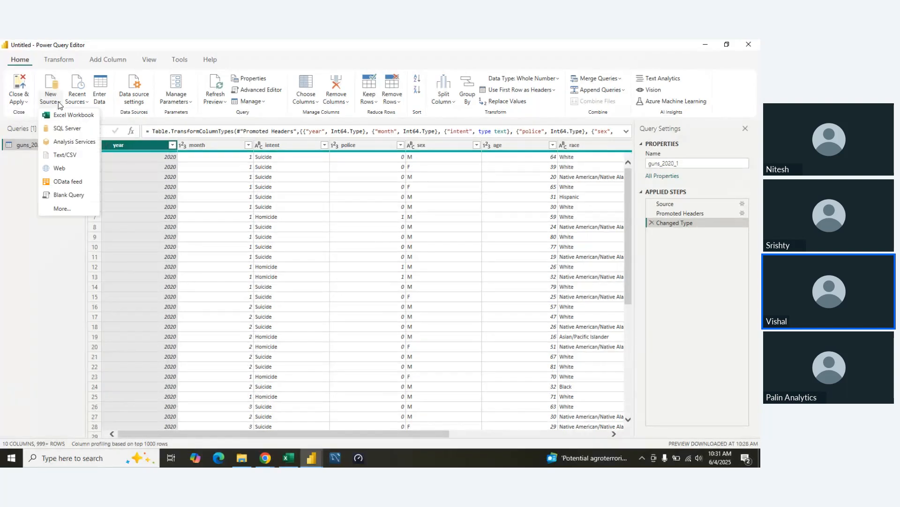
click(64, 213)
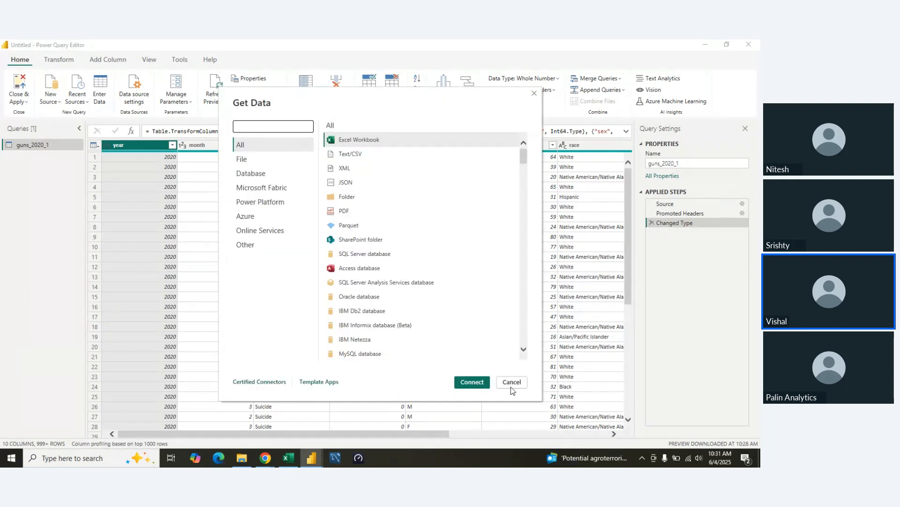
click(511, 382)
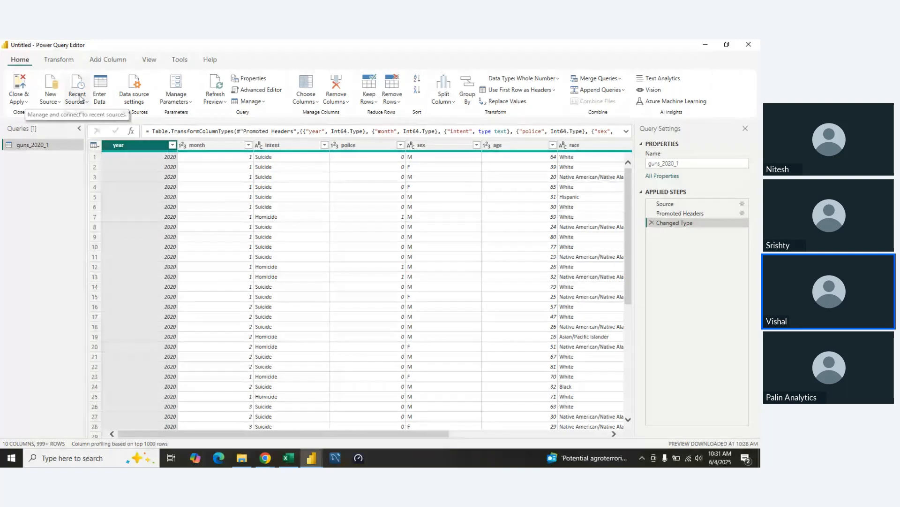
- Look through the full list of recent sources and leave it without connecting
click(87, 106)
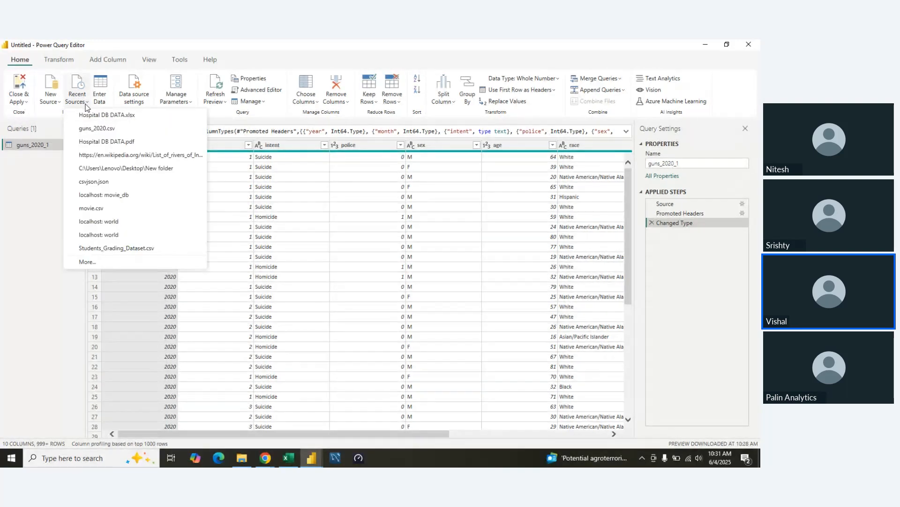
click(78, 264)
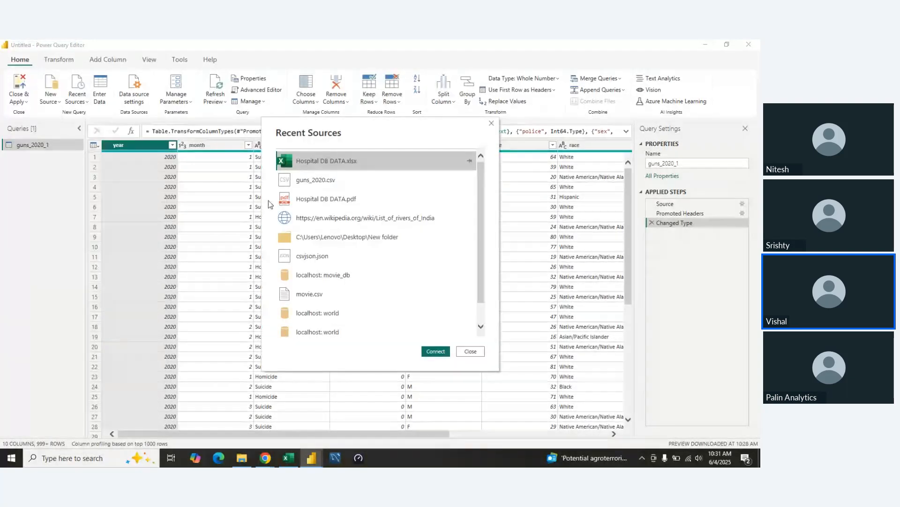
scroll(405, 244, down, 1)
scroll(405, 252, up, 1)
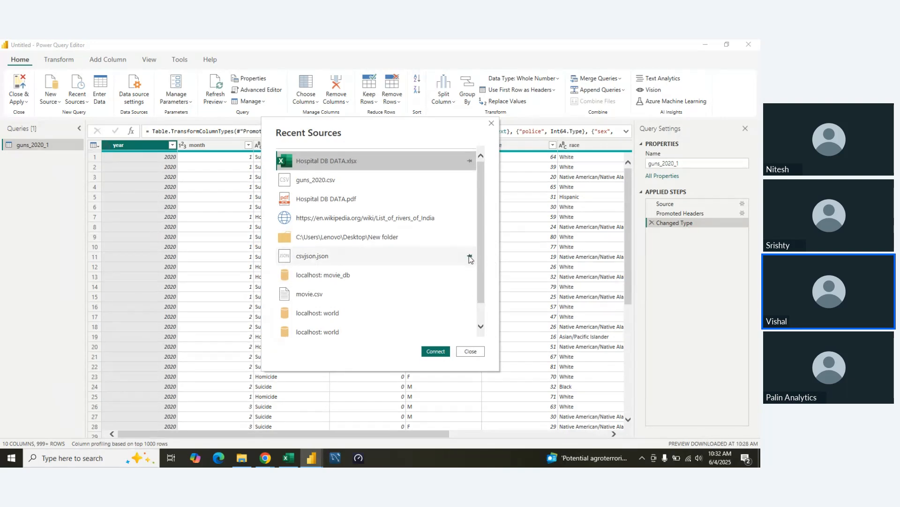
click(466, 351)
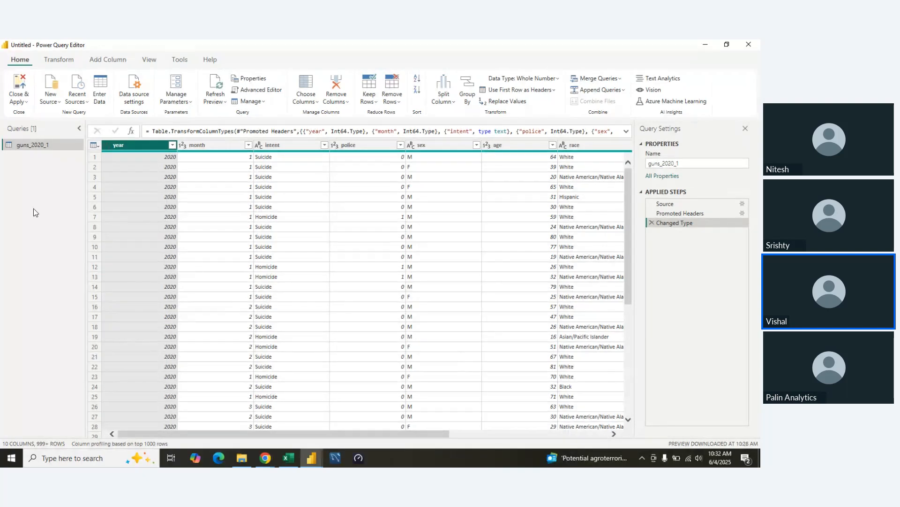
- Start a manually entered table with two columns headed Student Name and Grade
click(107, 97)
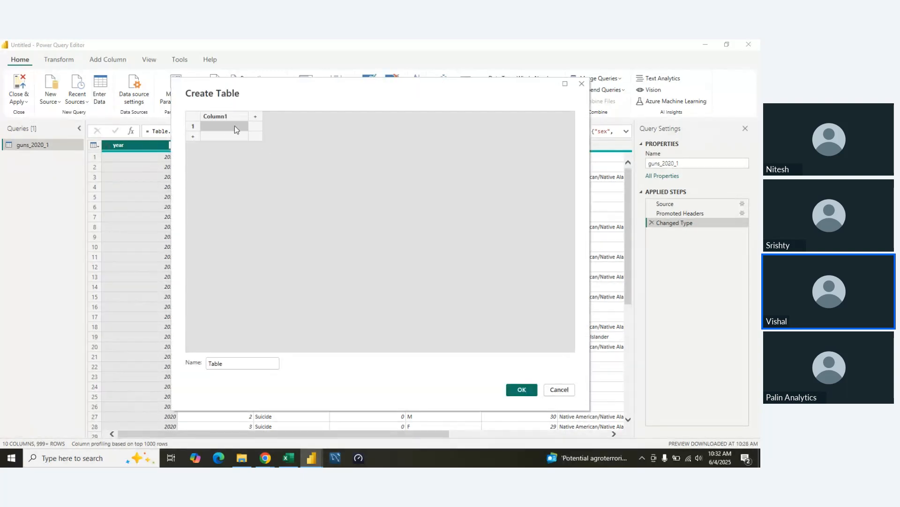
double_click(233, 119)
text(St)
key(BackSpace)
key(BackSpace)
text(ame)
key(Tab)
text(Gra)
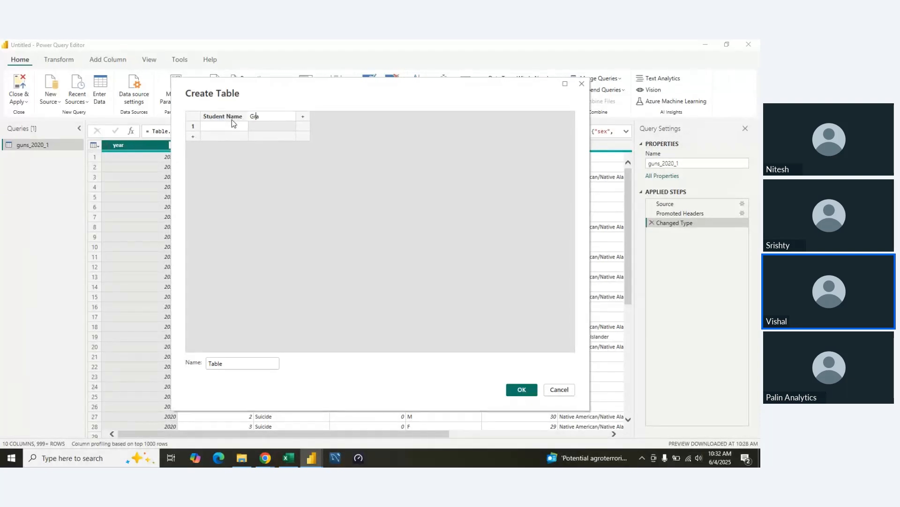
text(de)
key(Return)
key(Left)
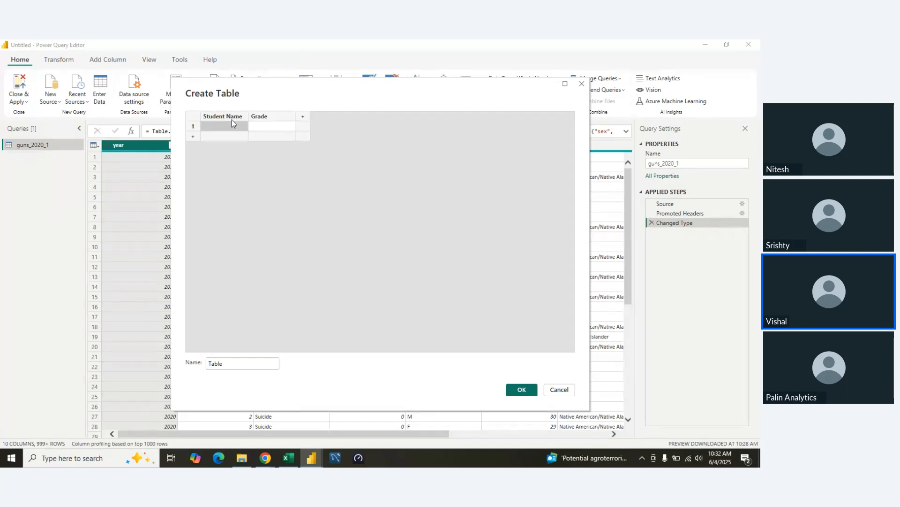
- Fill the first two rows with the students' first names and the grades A and B
text(Nitesh)
key(Tab)
text(A)
key(Tab)
text(S)
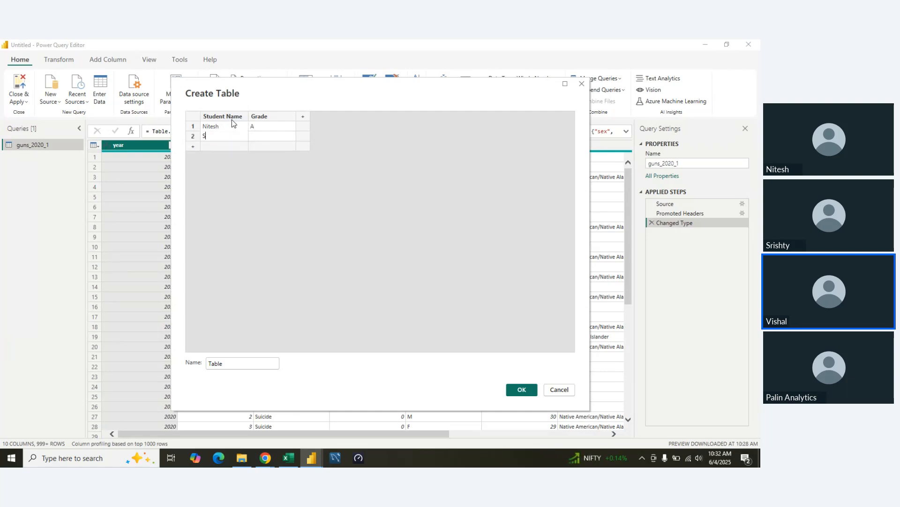
text(rishty)
key(Tab)
key(Return)
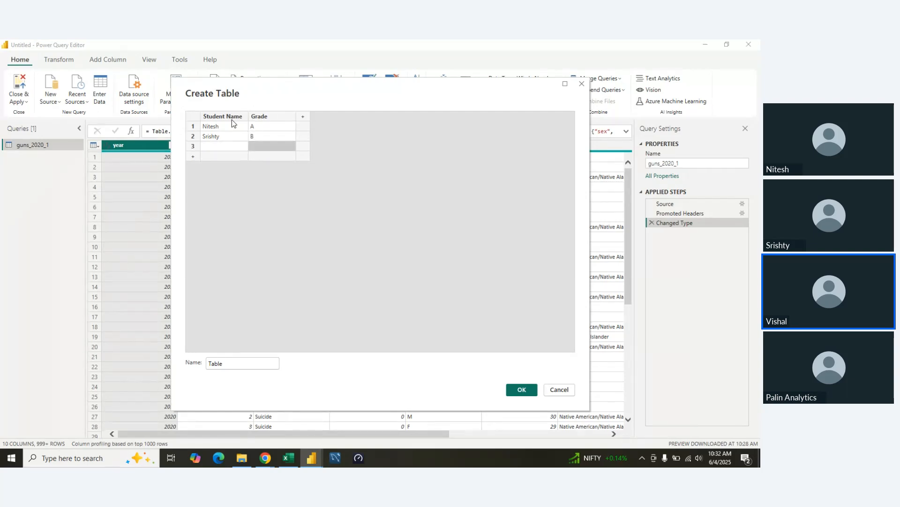
- Fill rows three and four with two more students' first names and the grades C and D
key(Return)
key(shift+Tab)
text(Shanu)
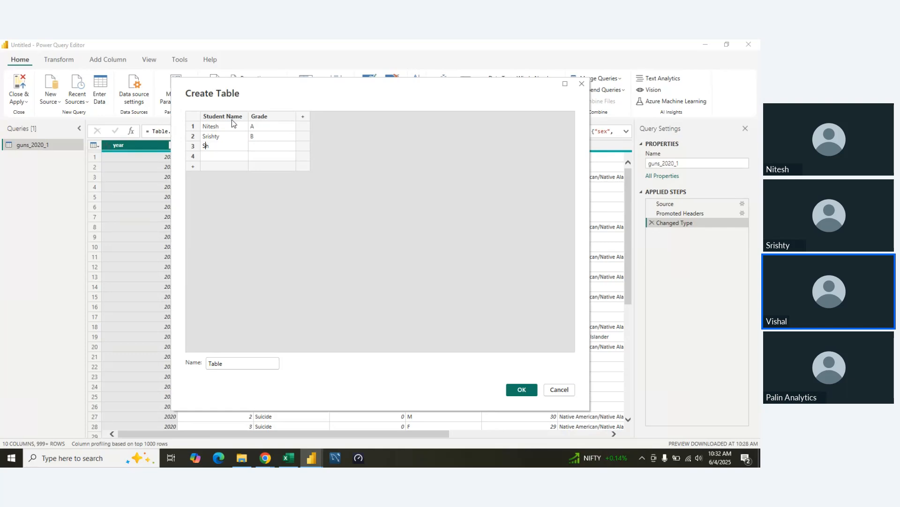
key(Tab)
key(Tab)
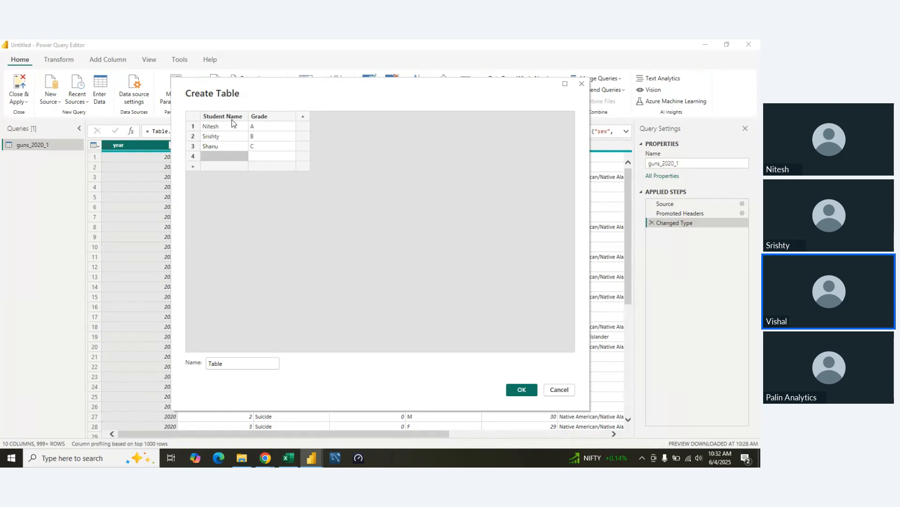
text(F)
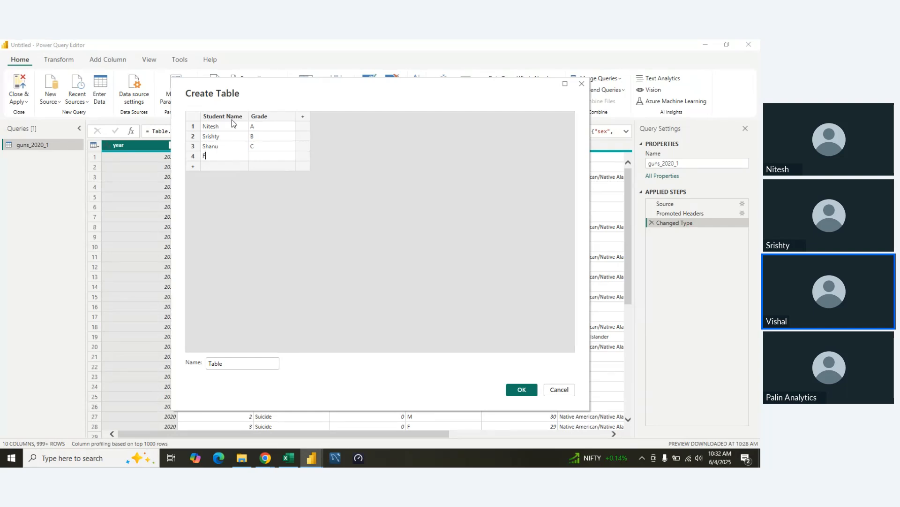
text(aran)
key(Tab)
text(D)
- Name the manually entered table GradingSystem and create it as a query
double_click(227, 363)
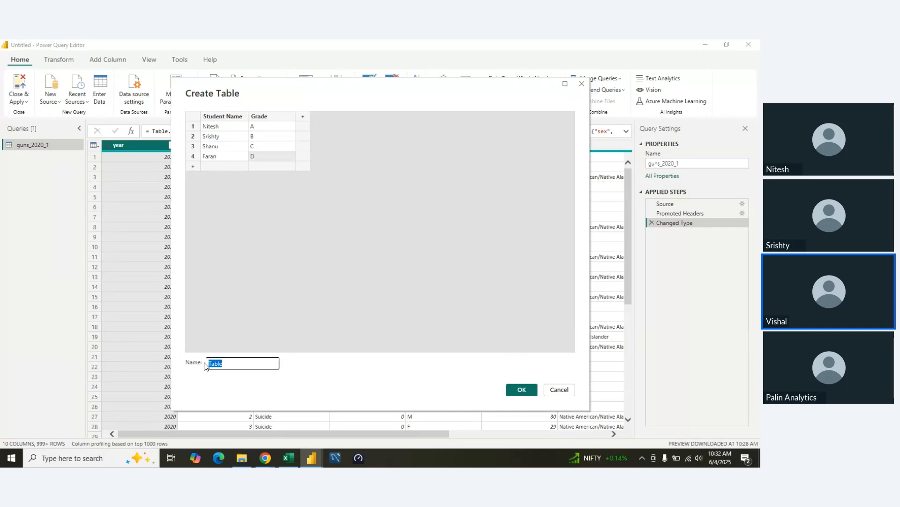
text(GradingSystem)
click(519, 392)
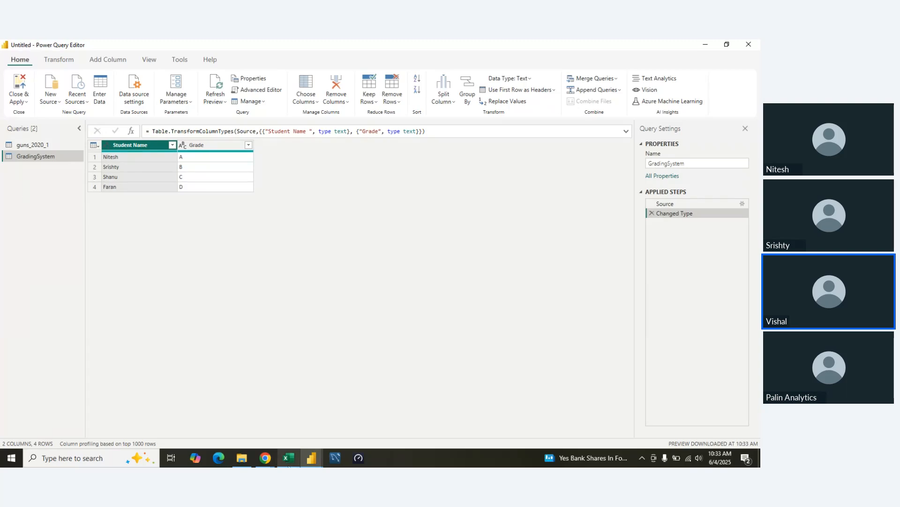
- Switch to Excel and create a new blank workbook
click(288, 458)
click(13, 72)
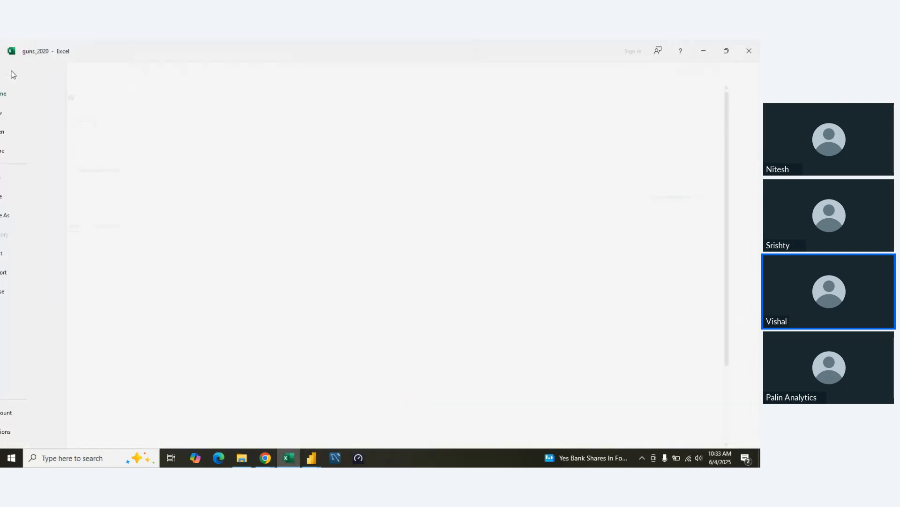
click(12, 74)
click(8, 69)
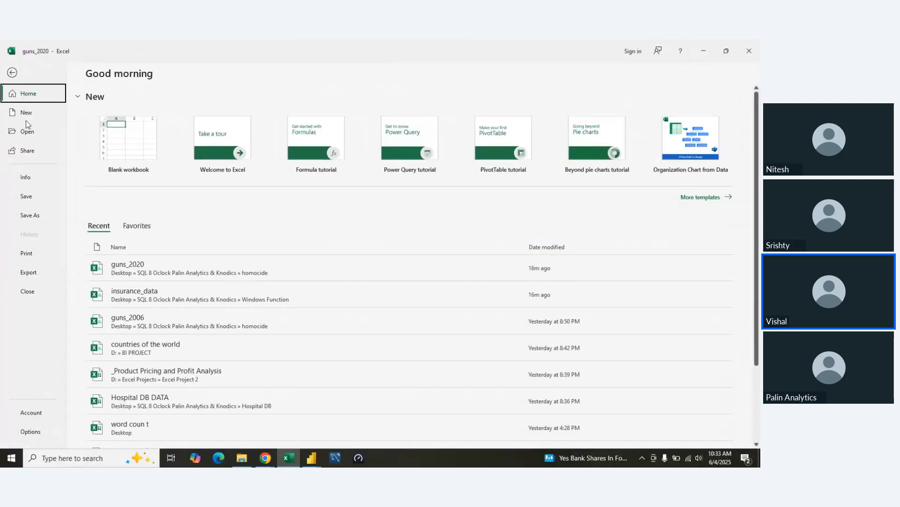
click(40, 218)
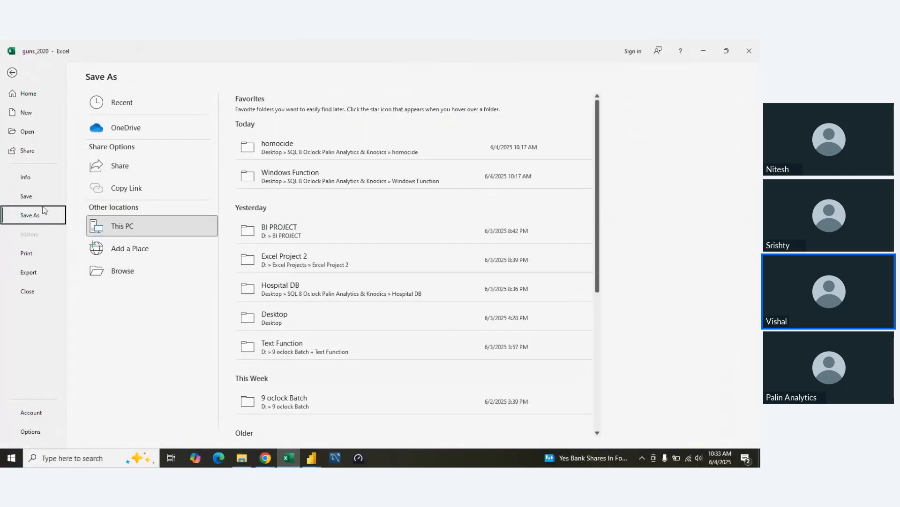
click(35, 114)
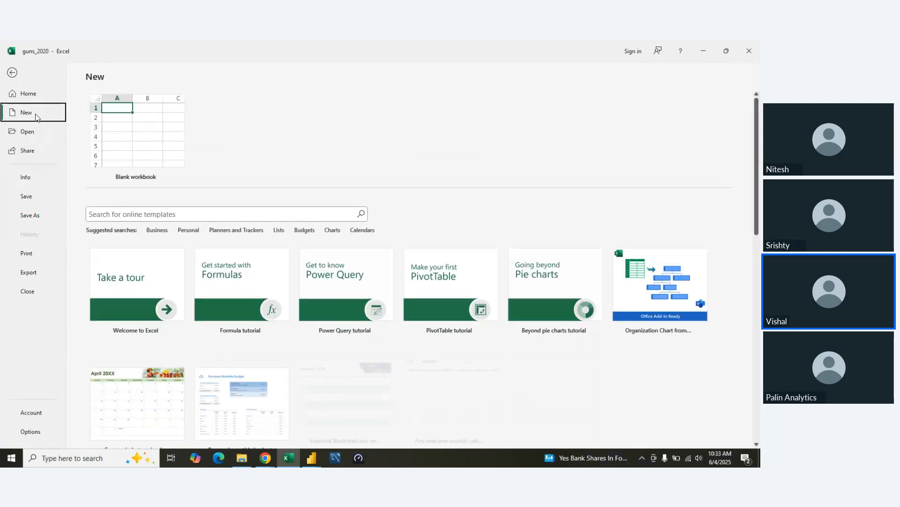
click(115, 140)
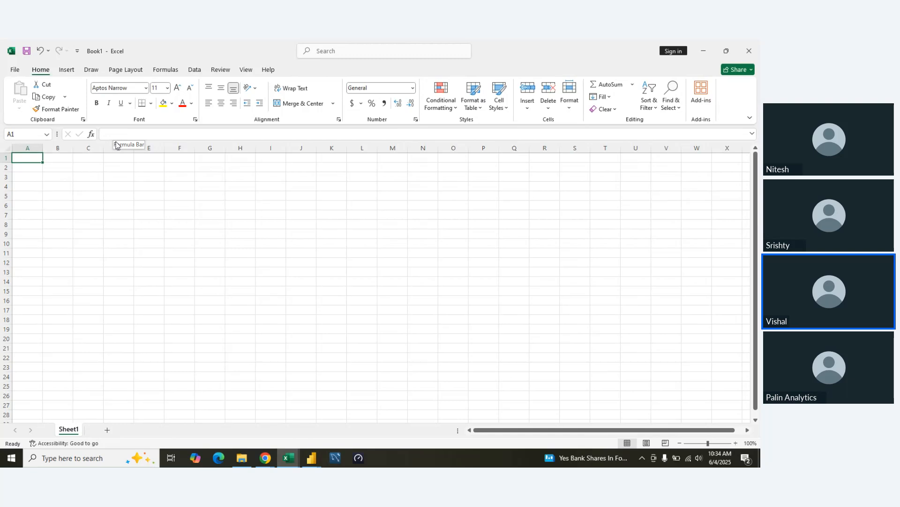
- Close the guns_2020 workbook and return to the blank workbook
key(alt+Tab)
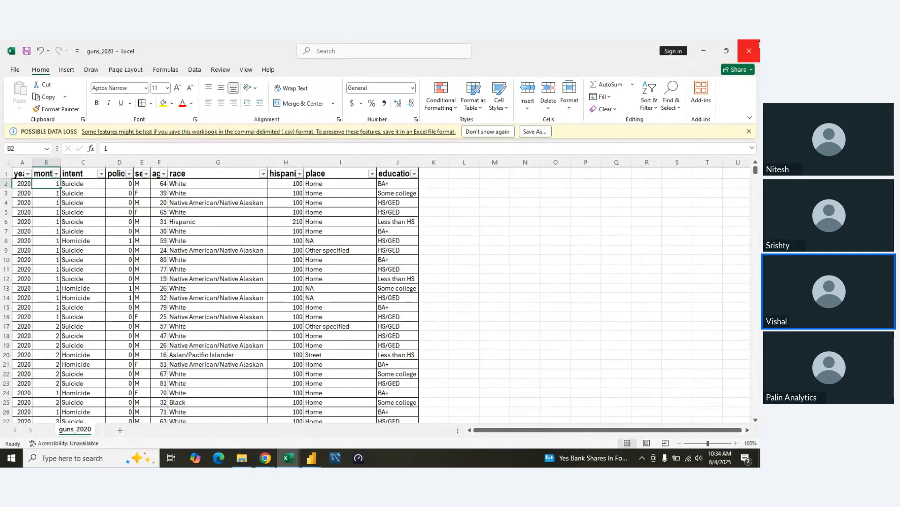
click(759, 46)
click(266, 269)
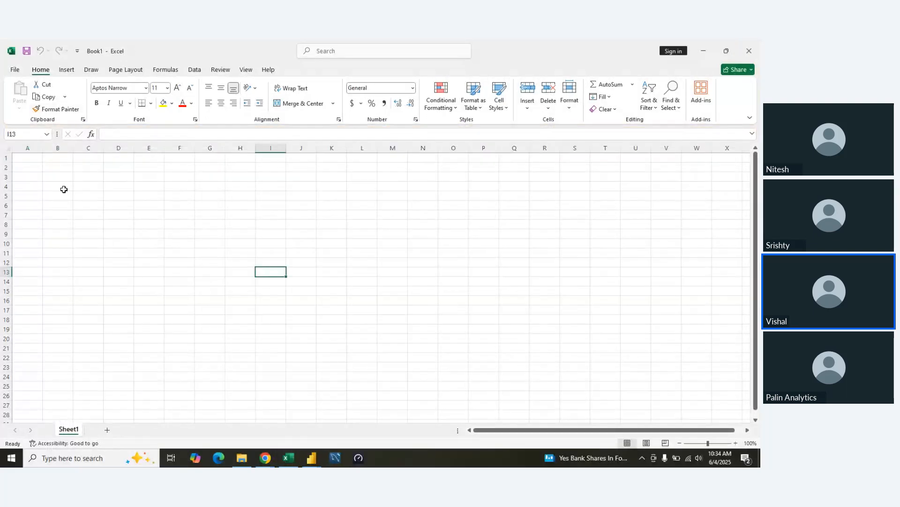
- Enter the headers Product and Price in cells B2 and C2
click(63, 172)
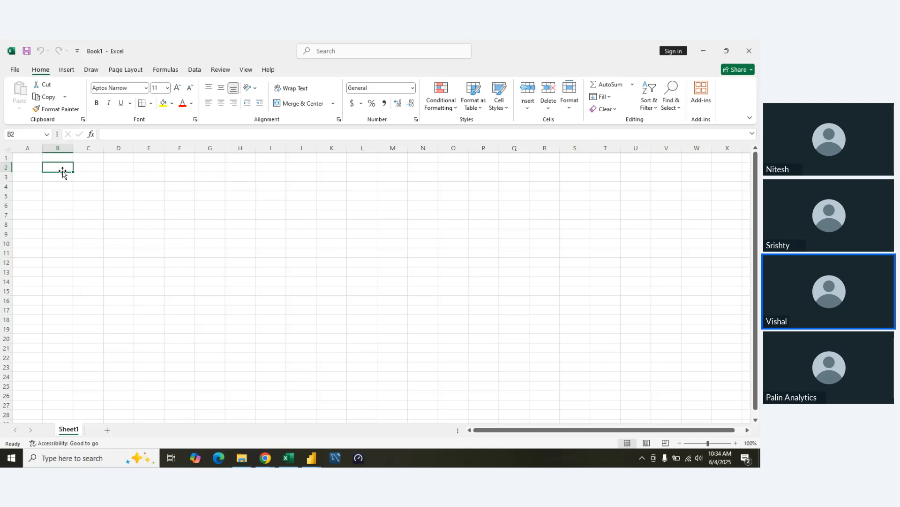
text(P)
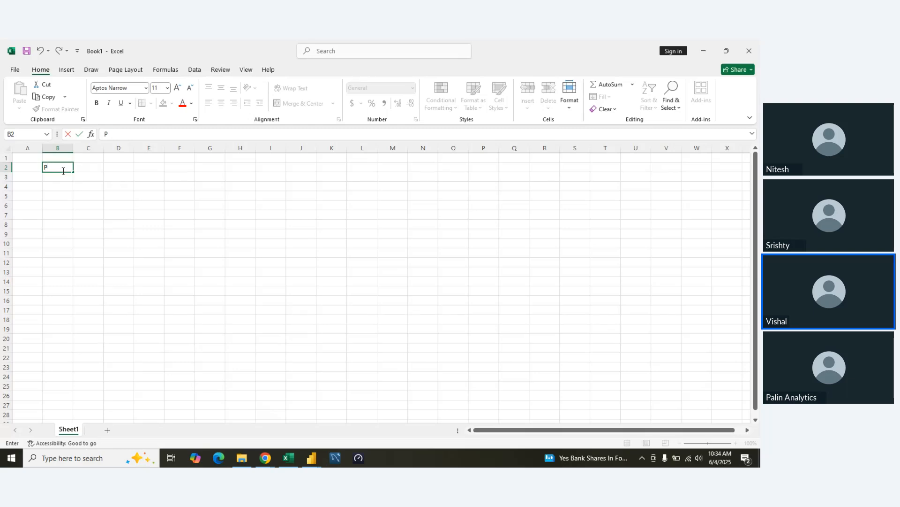
text(uct)
key(Tab)
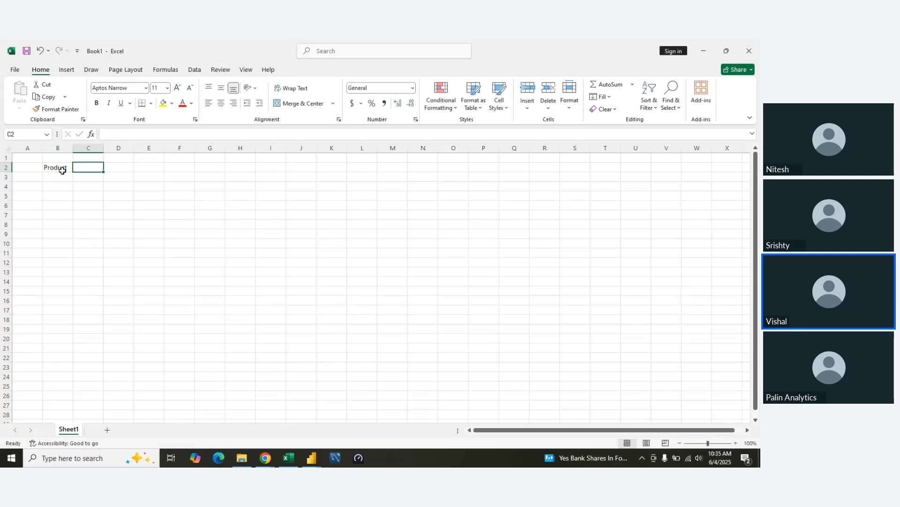
text(Price)
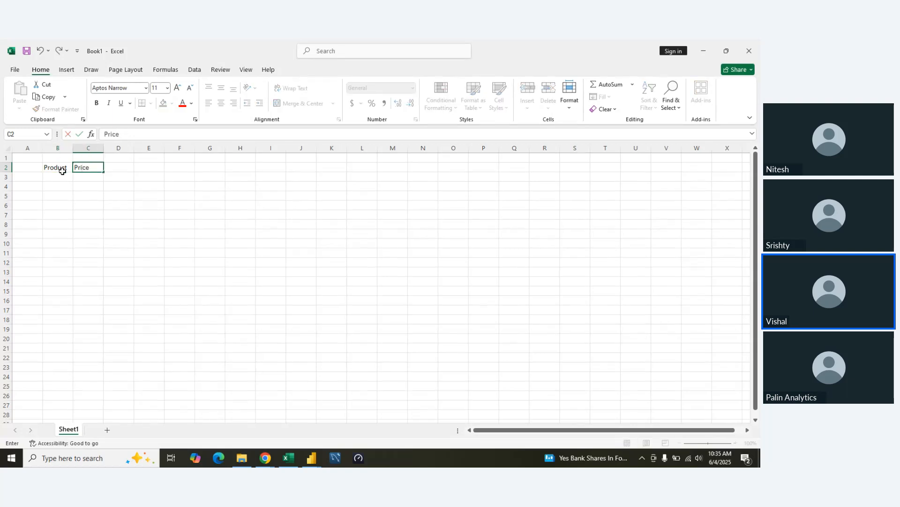
key(Return)
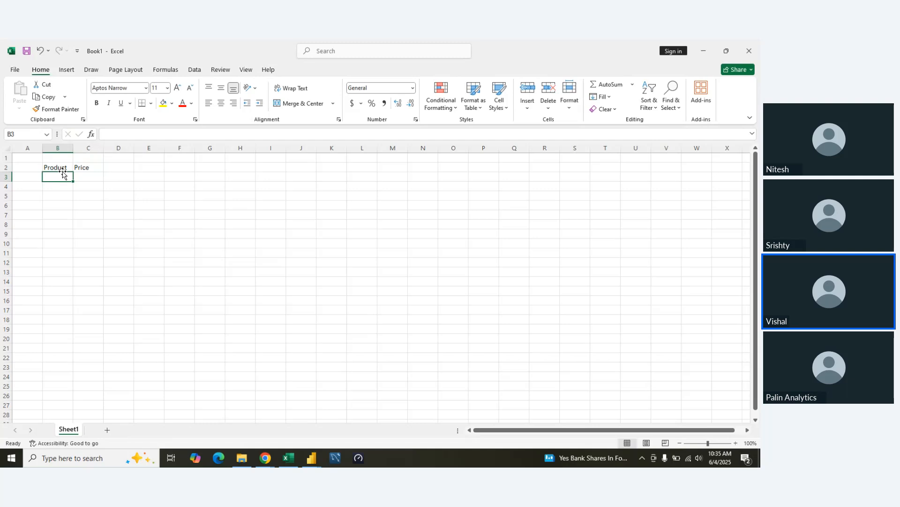
- Fill the first two product rows with Parle G priced at 5 and Britania priced at 10
text(Parl)
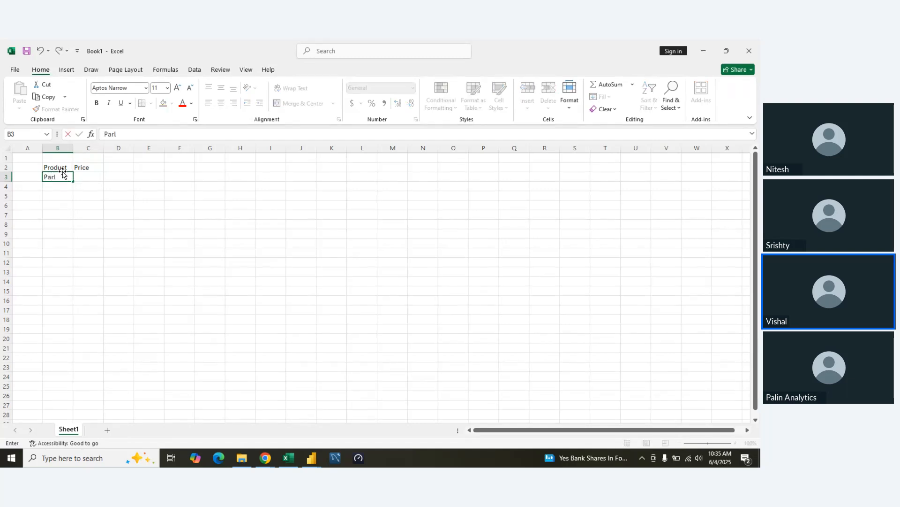
text(e G)
key(Tab)
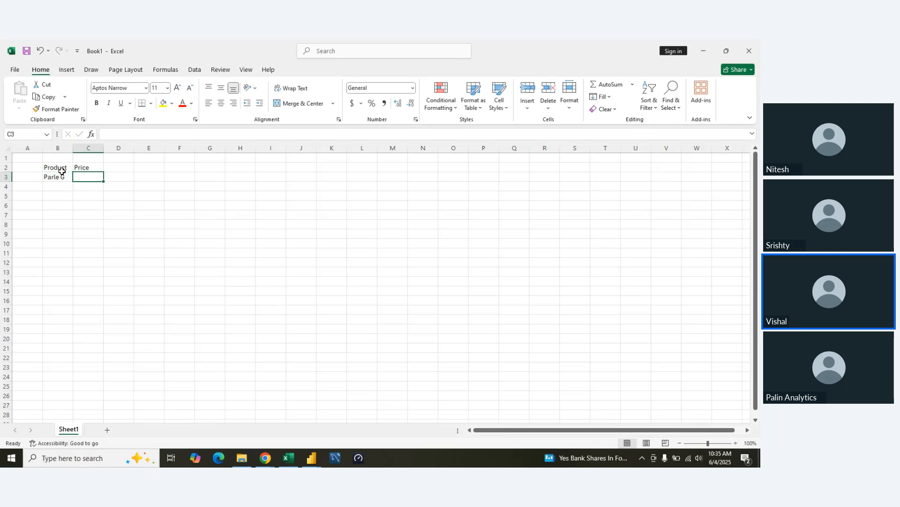
text(5)
key(Return)
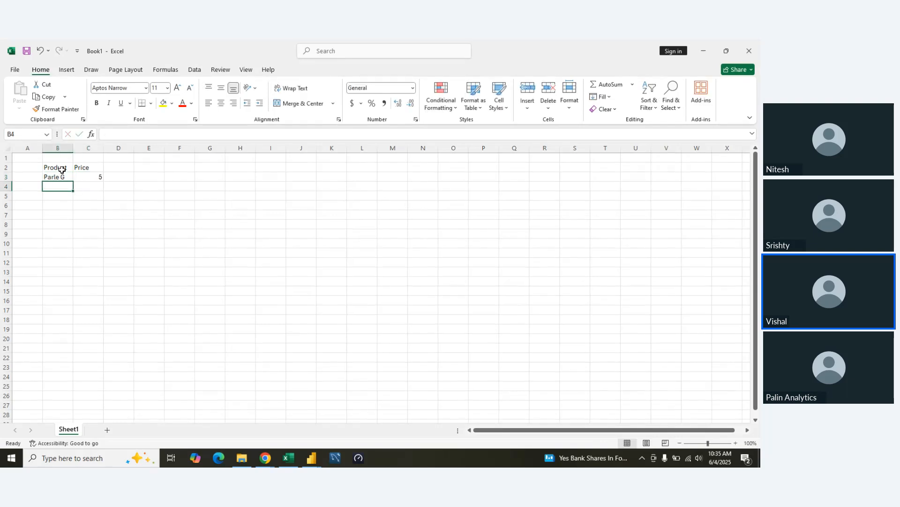
text(Britania)
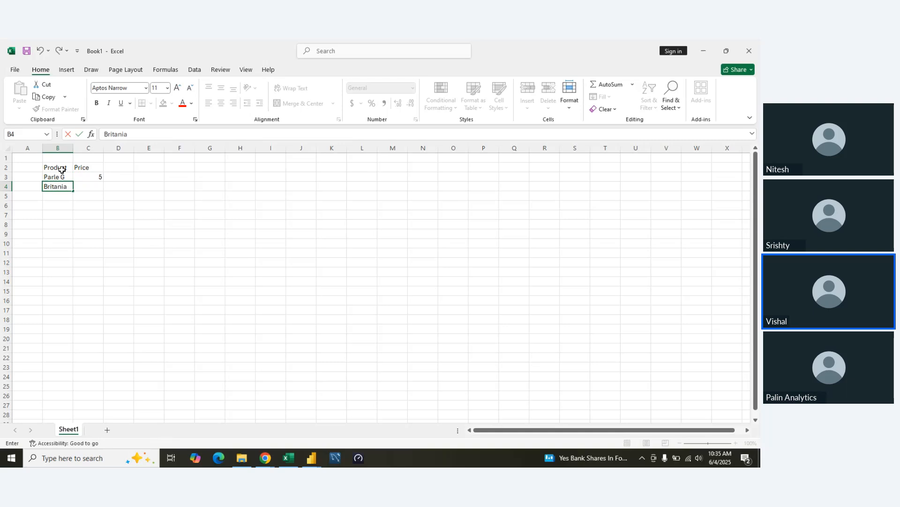
key(Tab)
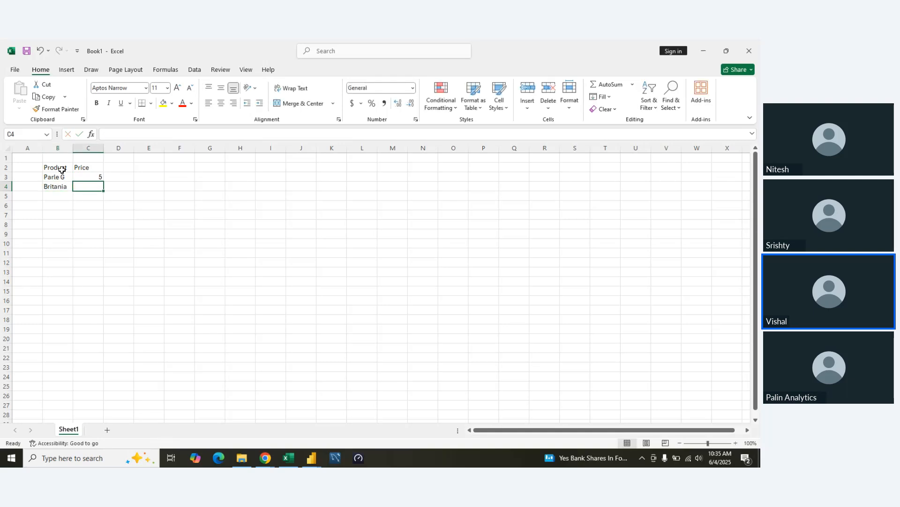
text(10)
key(Return)
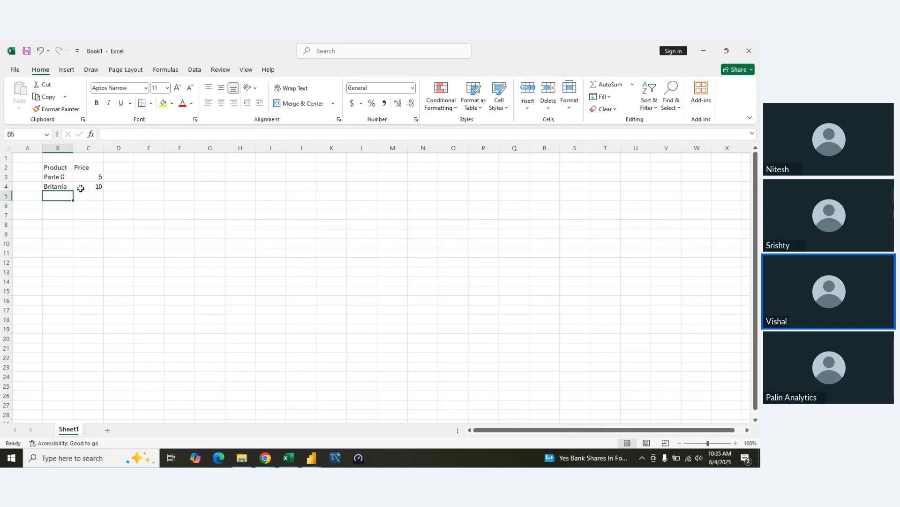
- Add two more product rows: Coconut priced at 15 and Good Day priced at 5
text(Coconut)
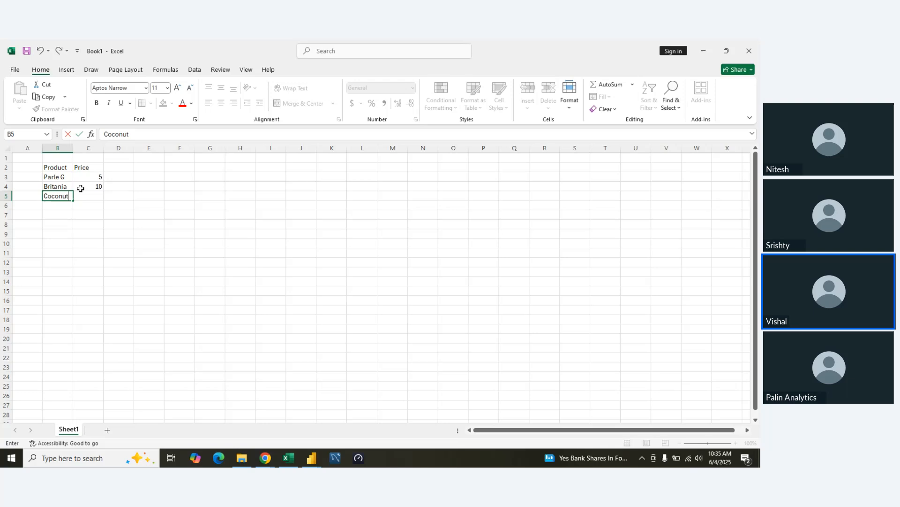
key(Tab)
text(15)
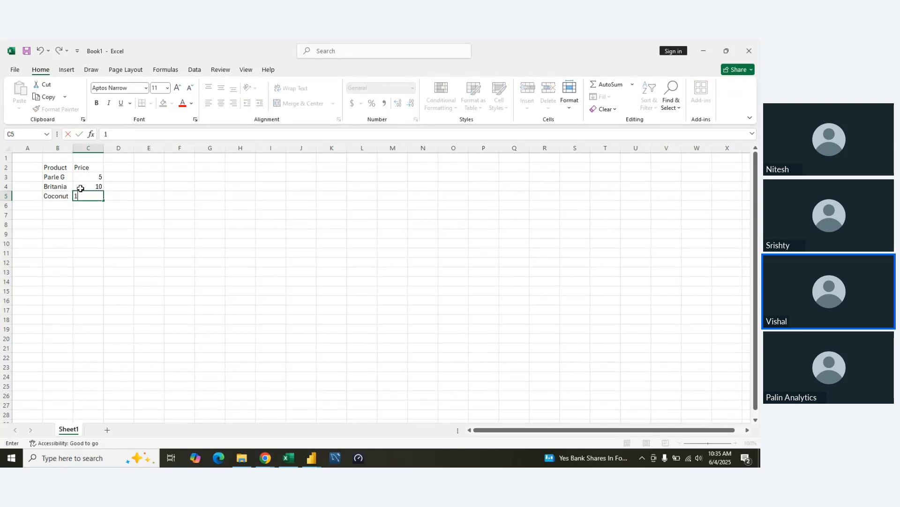
key(Return)
text(Goo)
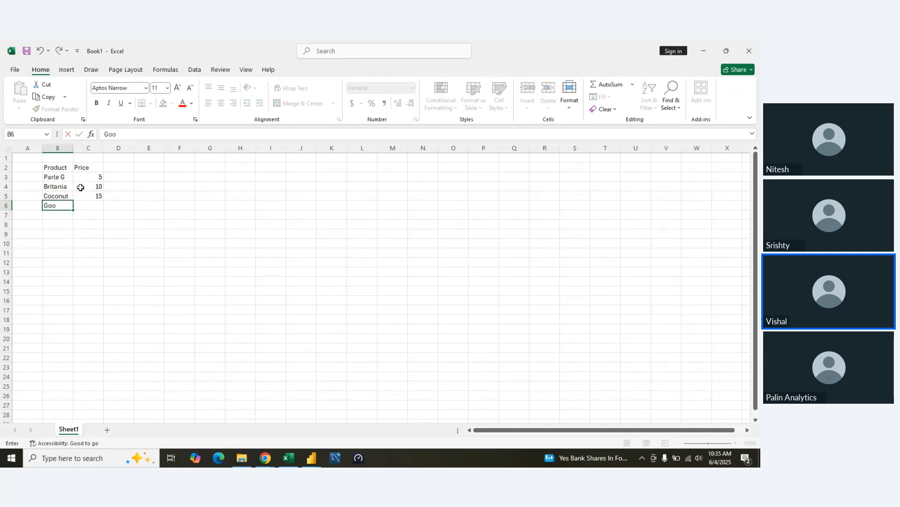
text(d Dat)
key(Tab)
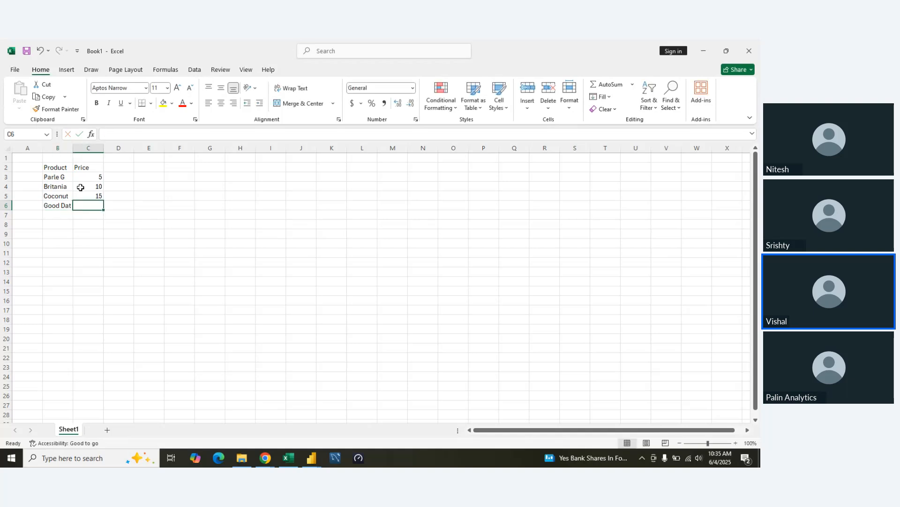
key(Left)
key(F2)
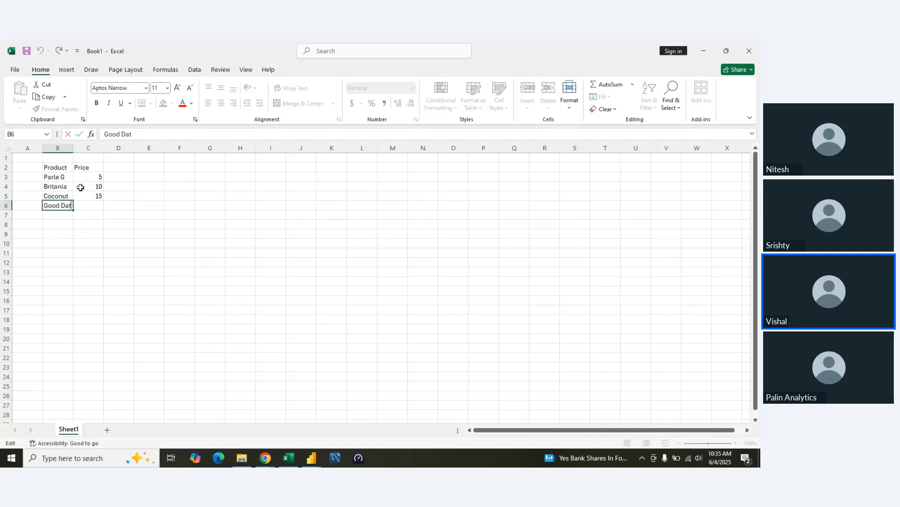
key(BackSpace)
text(y)
key(Tab)
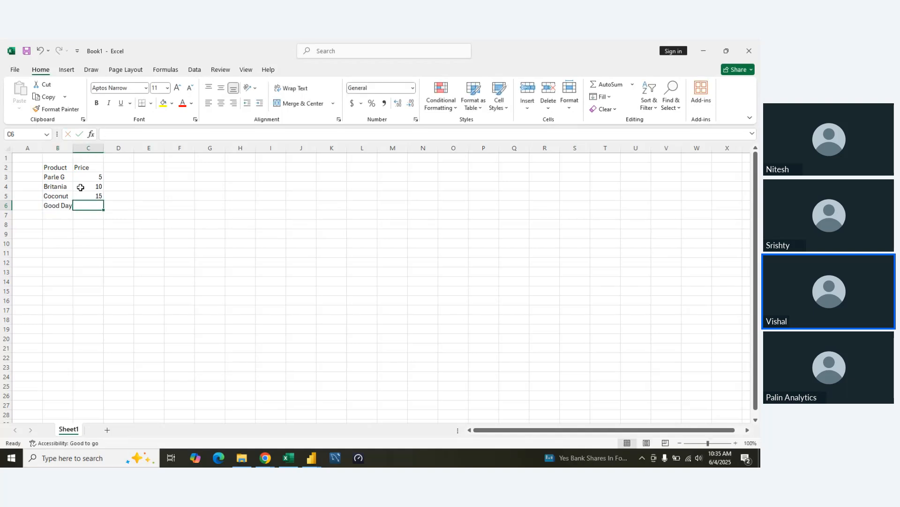
text(5)
key(Return)
- Apply all borders to the product table in B2:C6
key(Up)
key(Left)
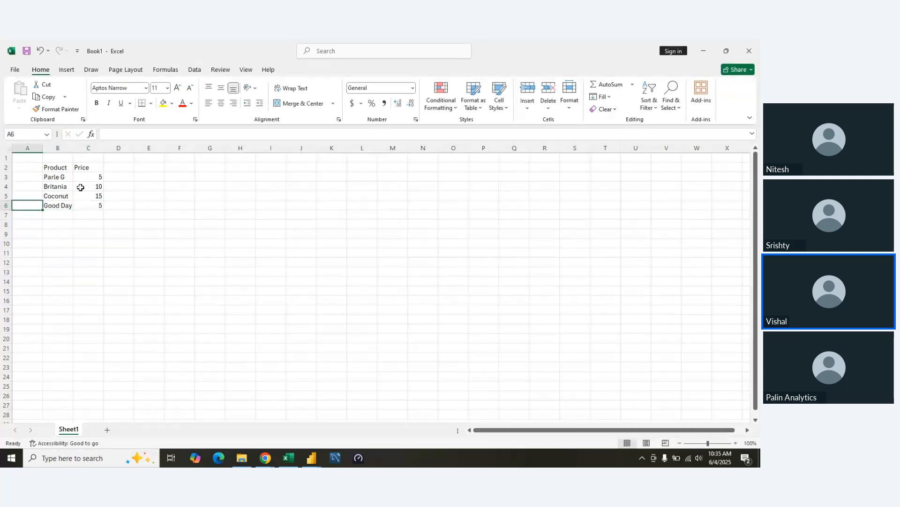
key(Right)
key(Up)
key(Up)
key(Up)
key(Up)
key(shift+Down)
key(shift+Down)
key(shift+Down)
key(shift+Down)
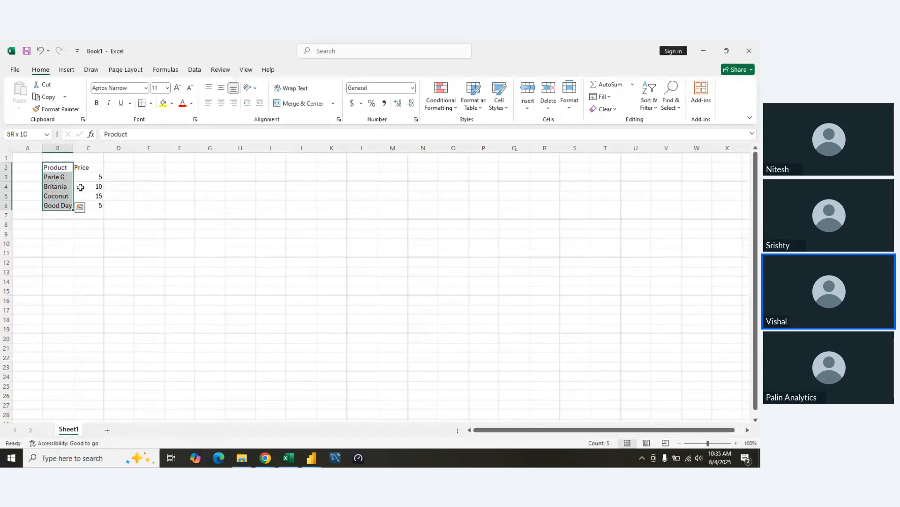
key(shift+Right)
key(alt+h)
key(b)
key(a)
key(Left)
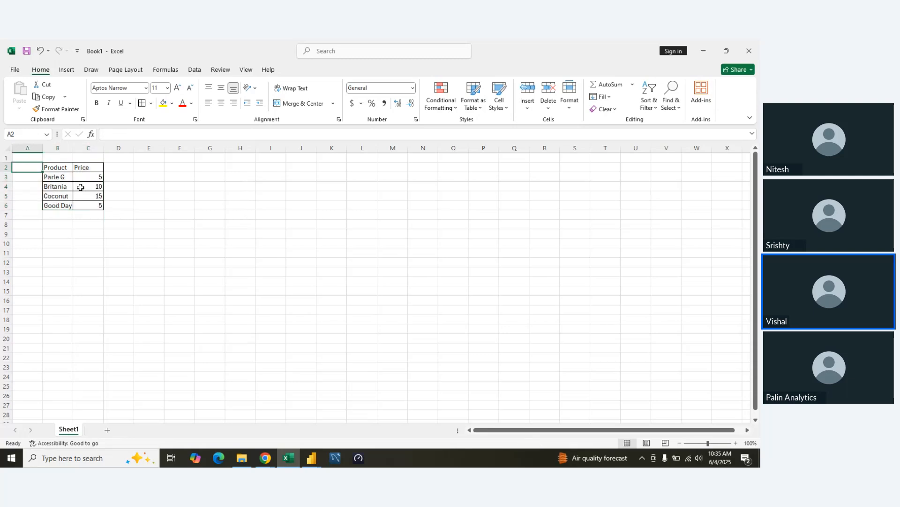
key(Right)
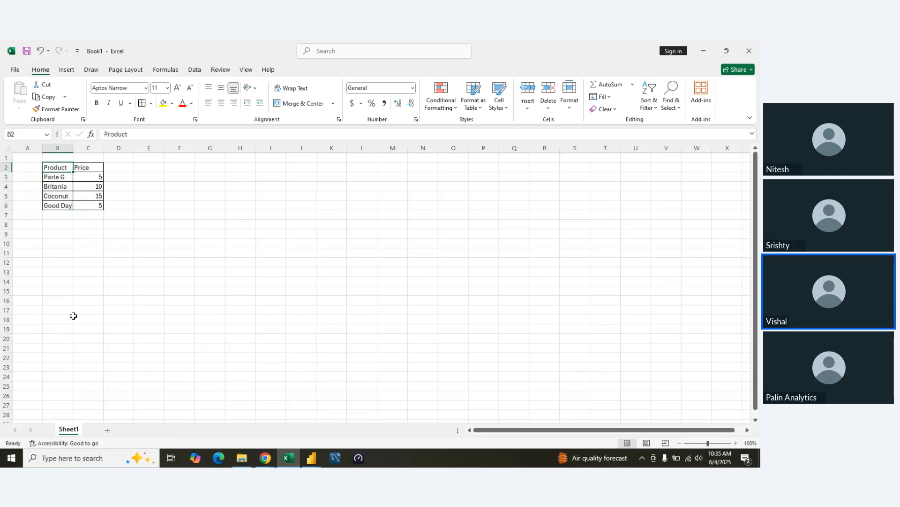
- Rename Sheet1 as Producat Details
double_click(67, 430)
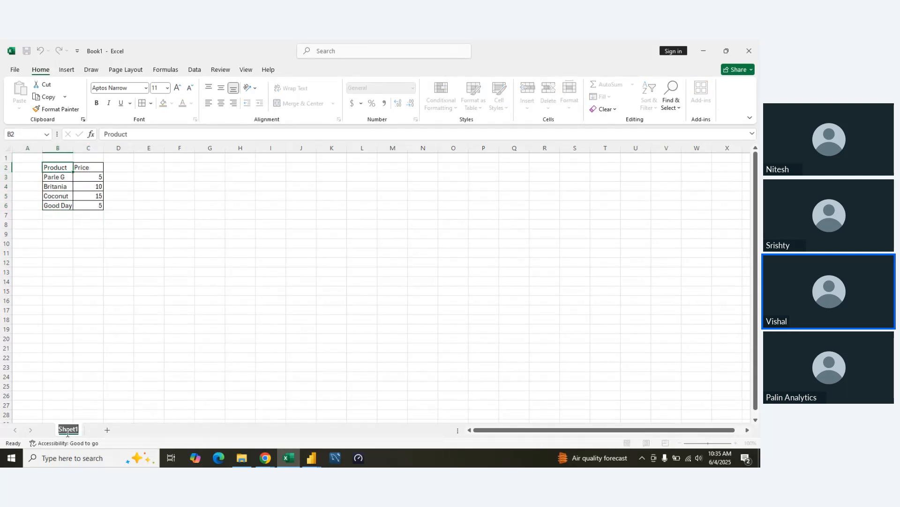
text(Pro)
key(BackSpace)
text(oducat D)
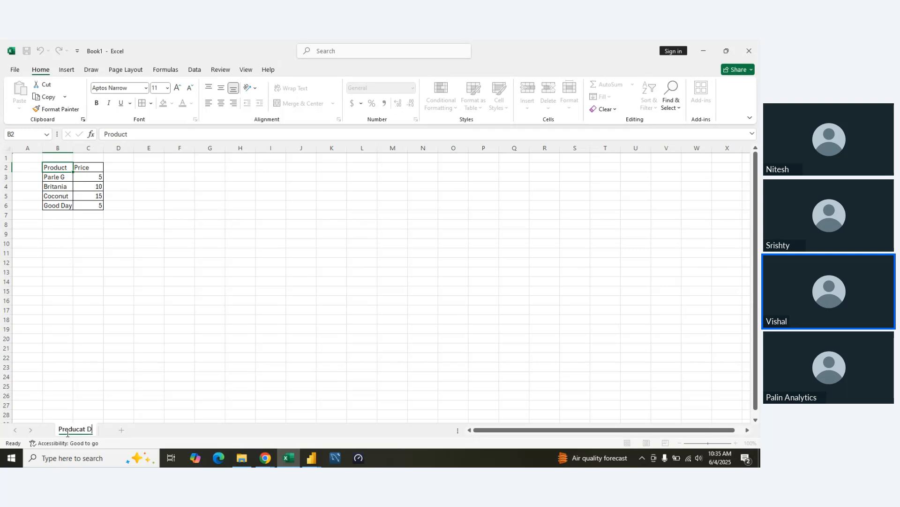
text(etails)
key(Return)
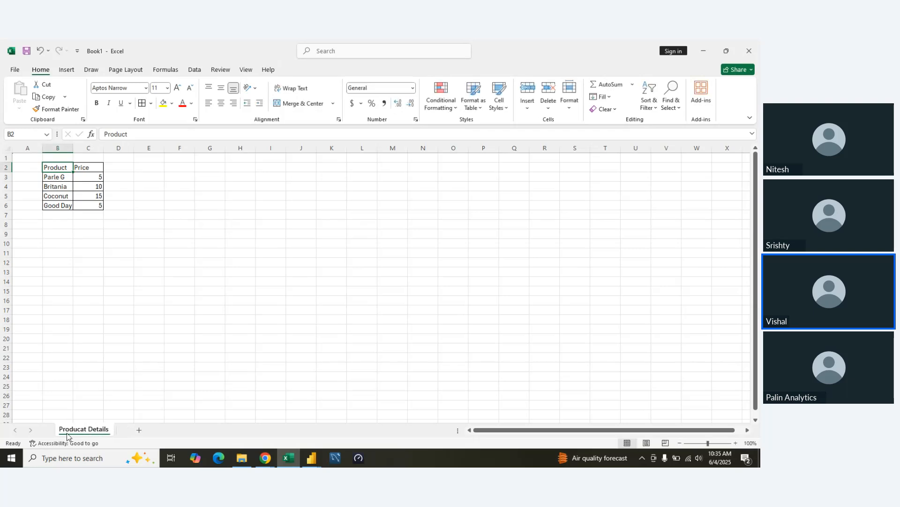
- Start saving the workbook under a new name and create and open a Power Bi folder on the Desktop
click(16, 69)
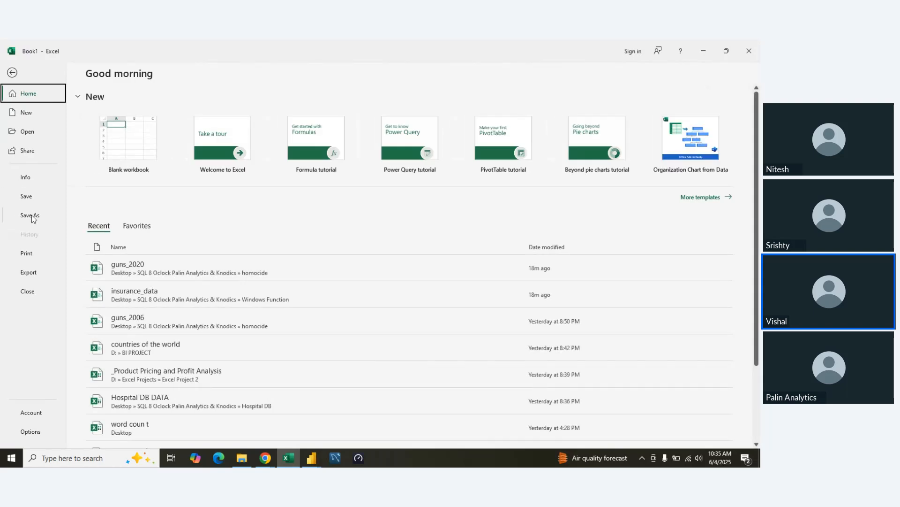
click(31, 216)
click(161, 262)
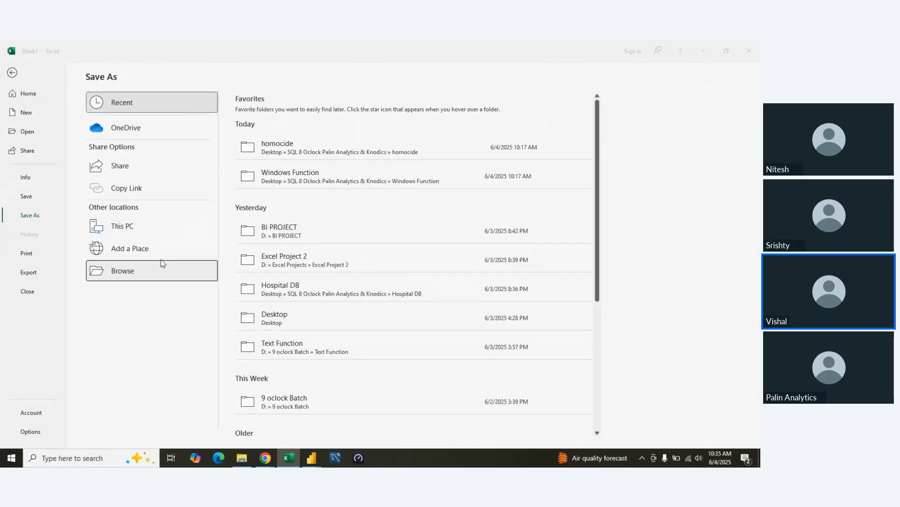
click(48, 63)
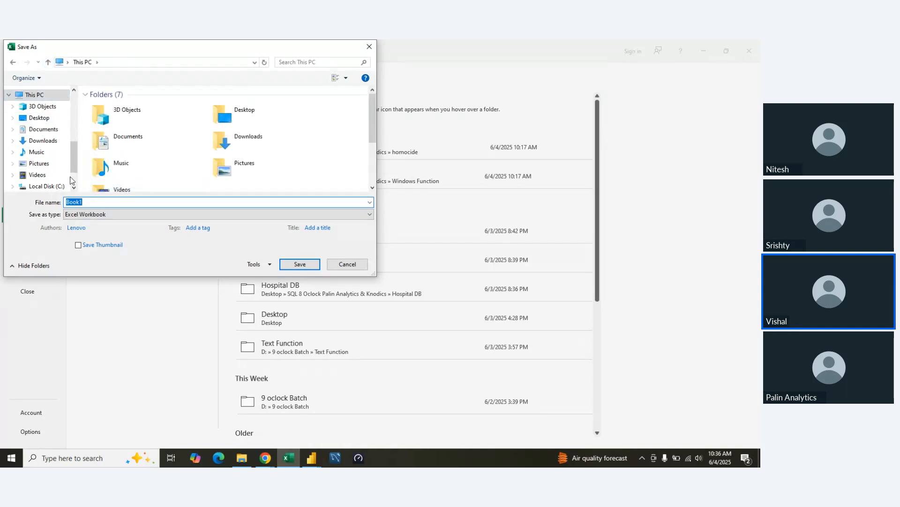
click(39, 117)
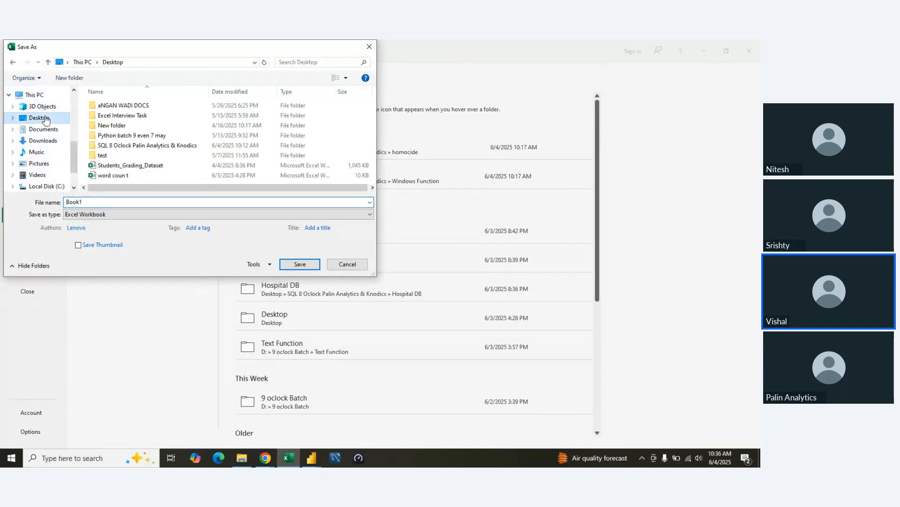
click(70, 78)
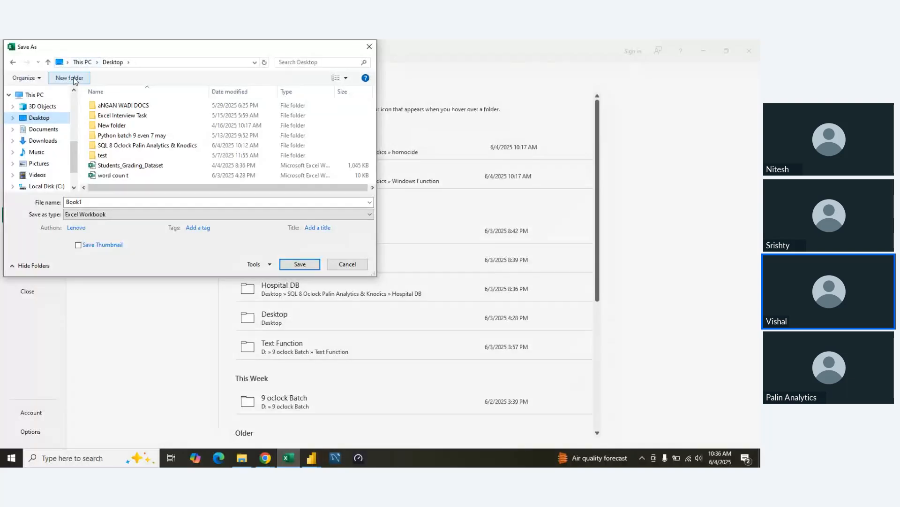
text(Power Bi)
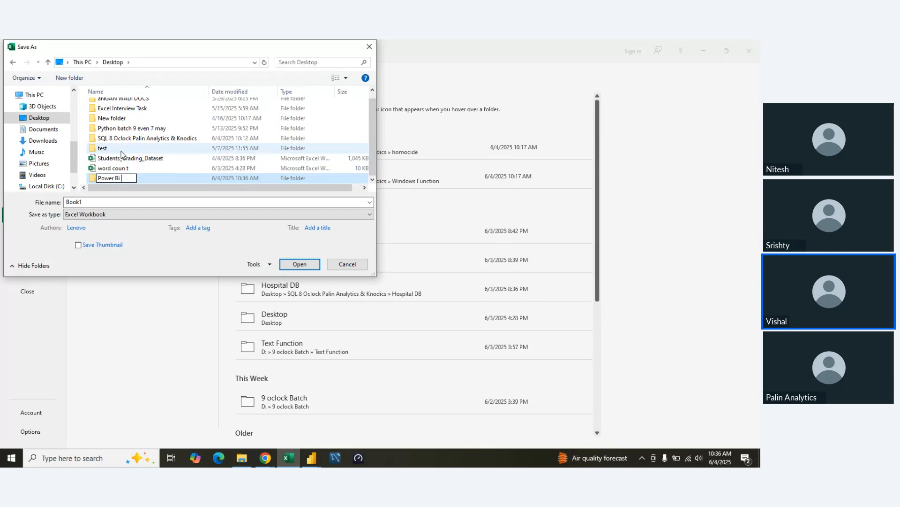
key(Return)
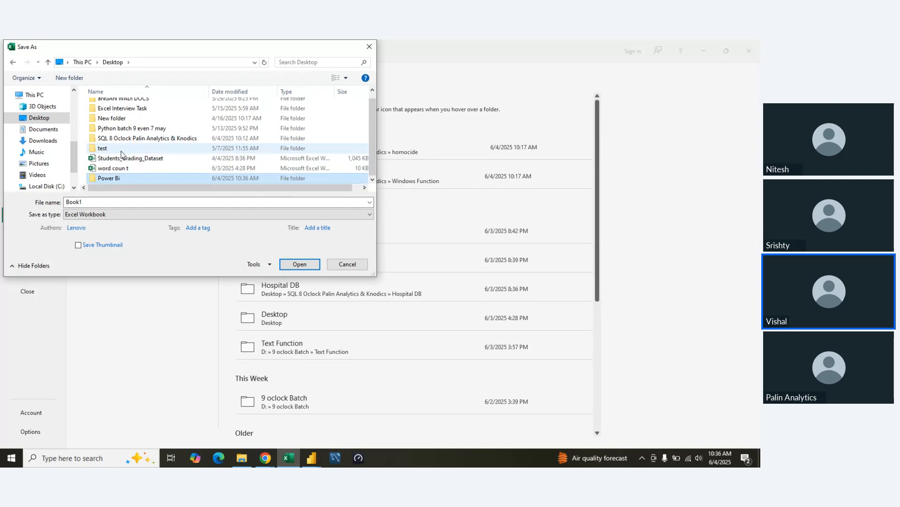
key(Return)
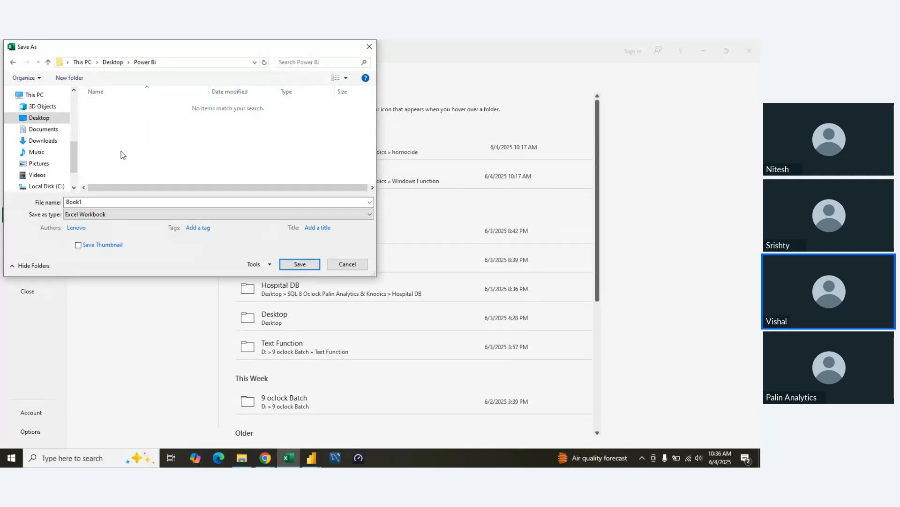
- Save the workbook in the Power Bi folder as Product details
double_click(105, 202)
key(BackSpace)
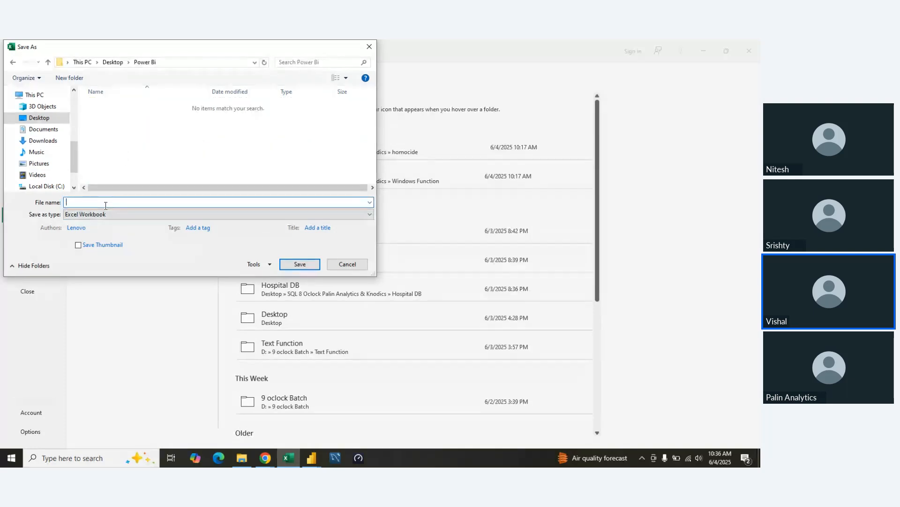
text(Product details)
key(Return)
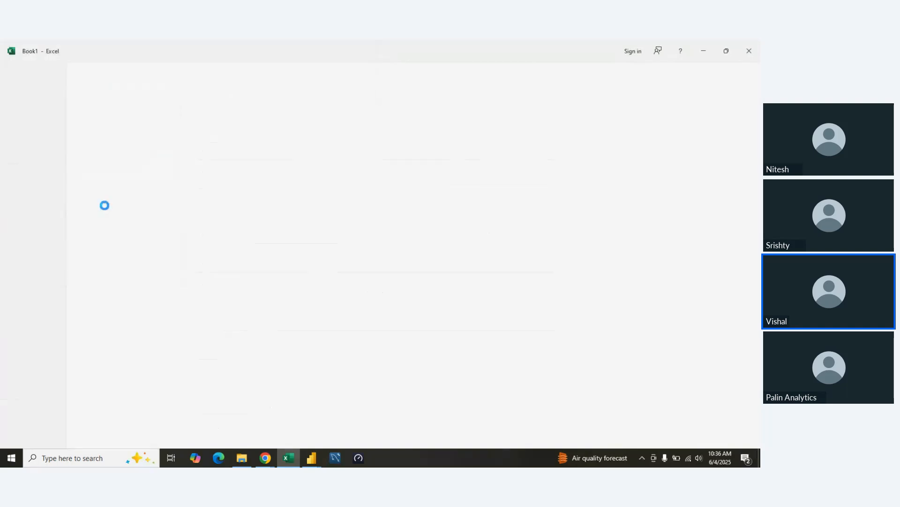
click(218, 281)
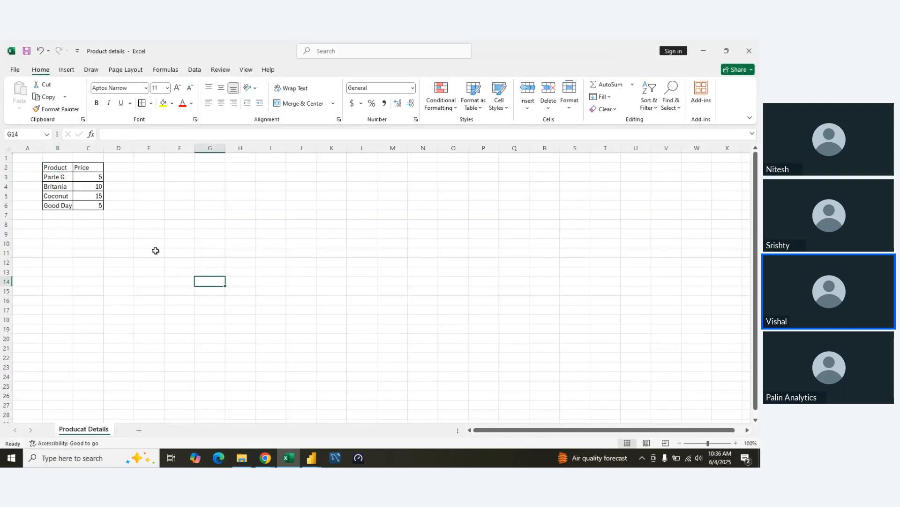
- Extend the product table's borders over the two empty rows below Good Day, covering B7:C8
click(67, 203)
key(shift+Down)
key(shift+Down)
key(shift+Right)
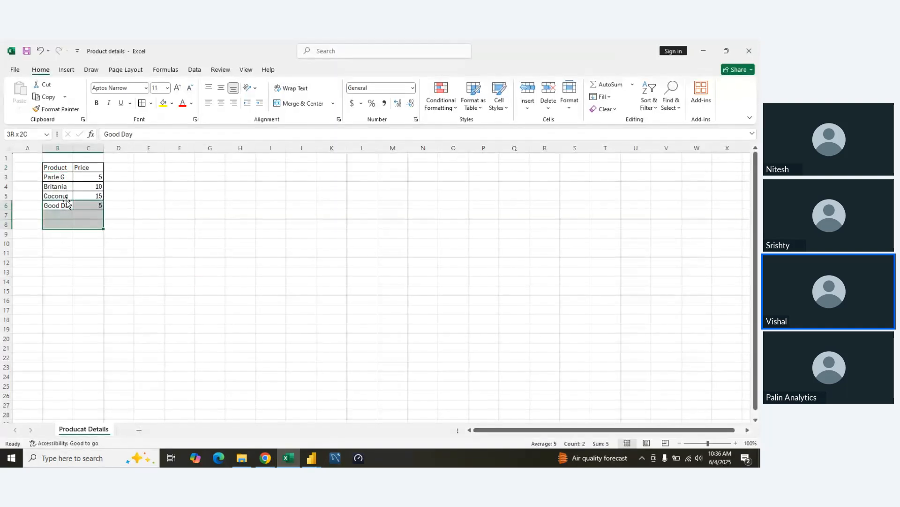
key(shift+Up)
key(shift+Down)
key(Left)
key(Right)
key(Right)
key(Right)
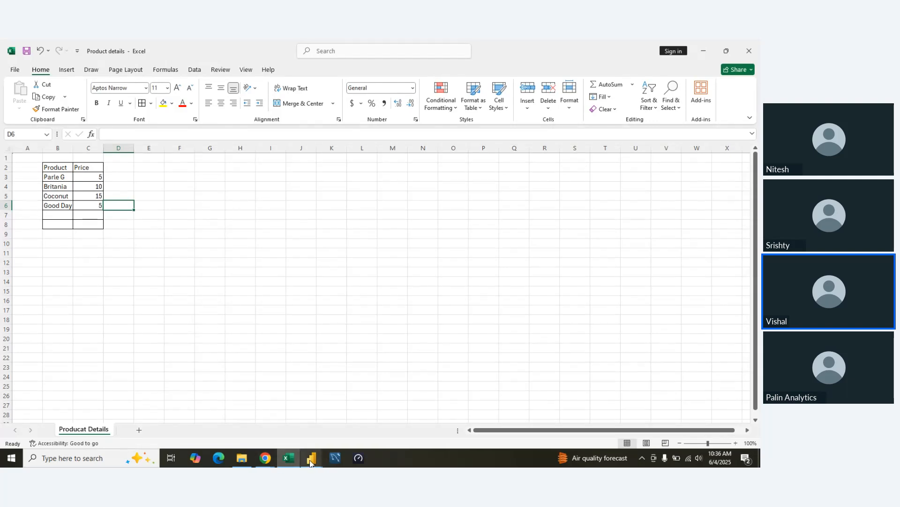
- Switch to Power Query Editor, start a new Excel workbook source and browse to the Desktop's Power Bi folder
mouse_move(310, 462)
click(358, 422)
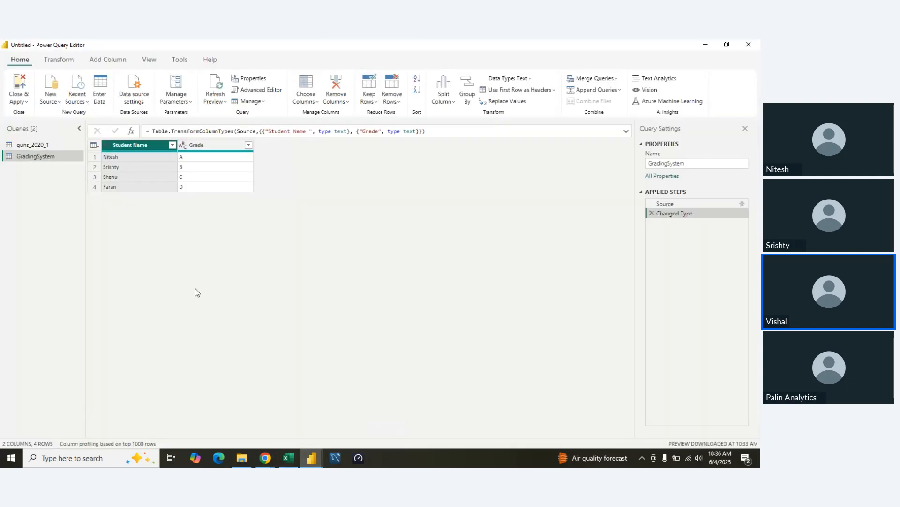
click(56, 102)
click(70, 114)
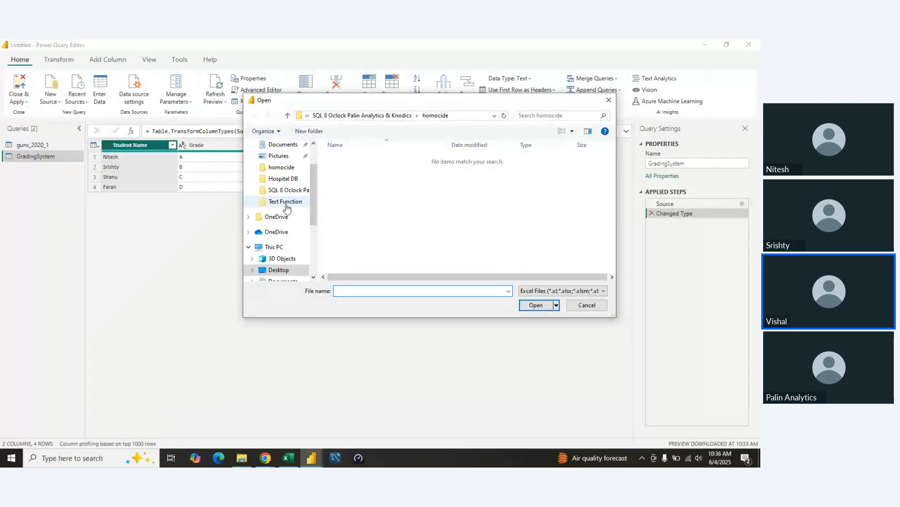
mouse_move(309, 181)
mouse_down()
mouse_move(308, 152)
mouse_move(291, 201)
mouse_move(320, 195)
mouse_up()
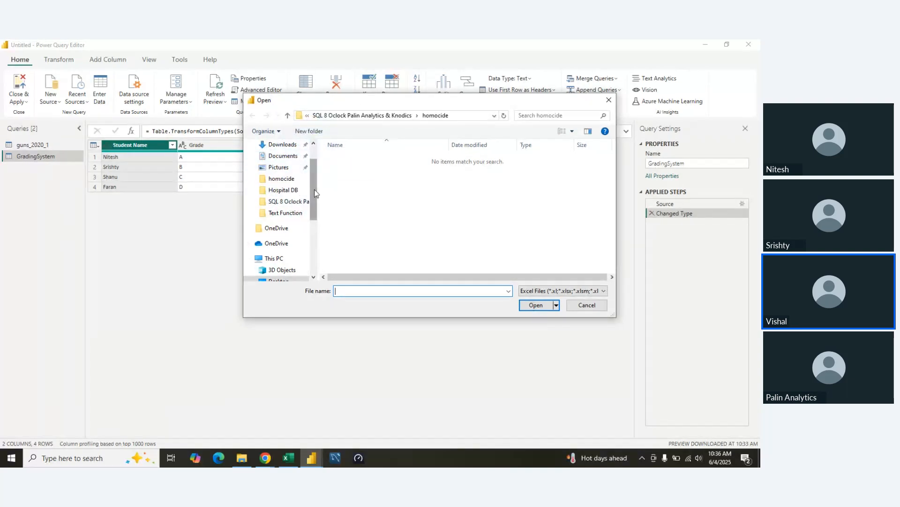
scroll(314, 189, up, 1)
click(282, 163)
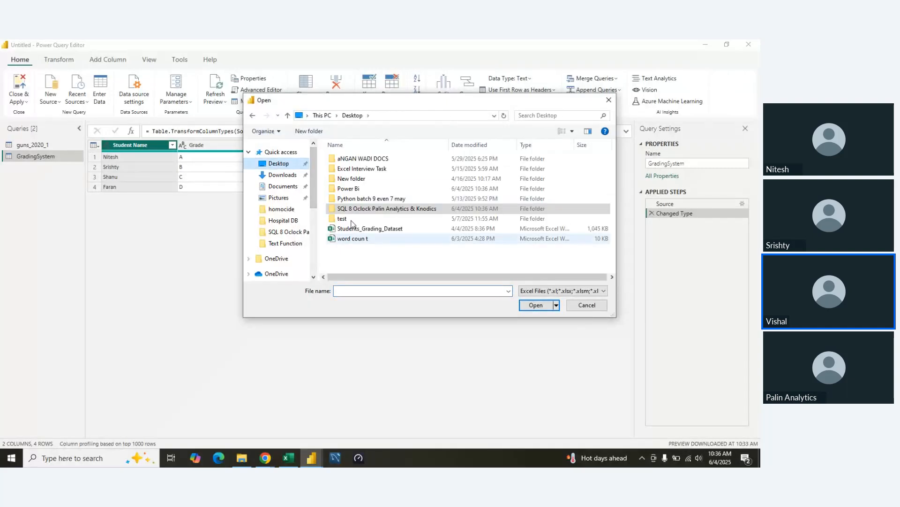
double_click(352, 189)
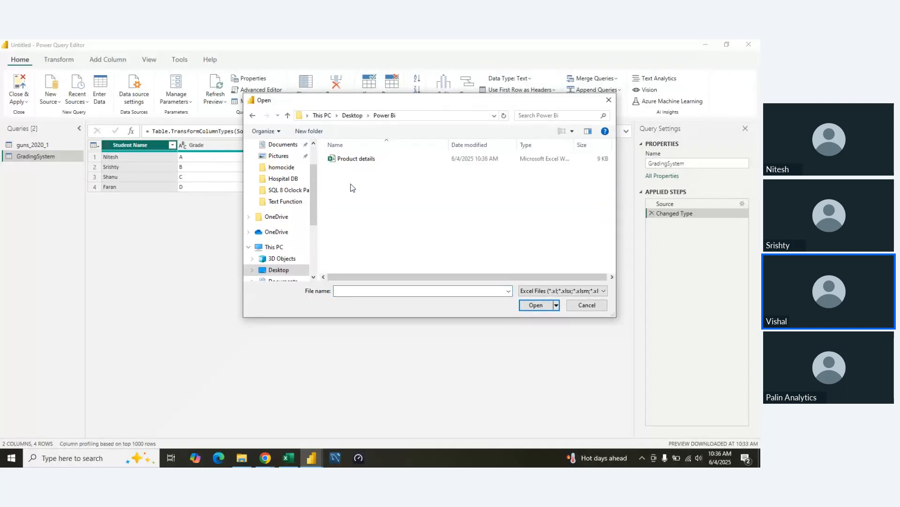
- Import the Producat Details sheet from the Product details workbook as a new query
click(352, 160)
click(536, 307)
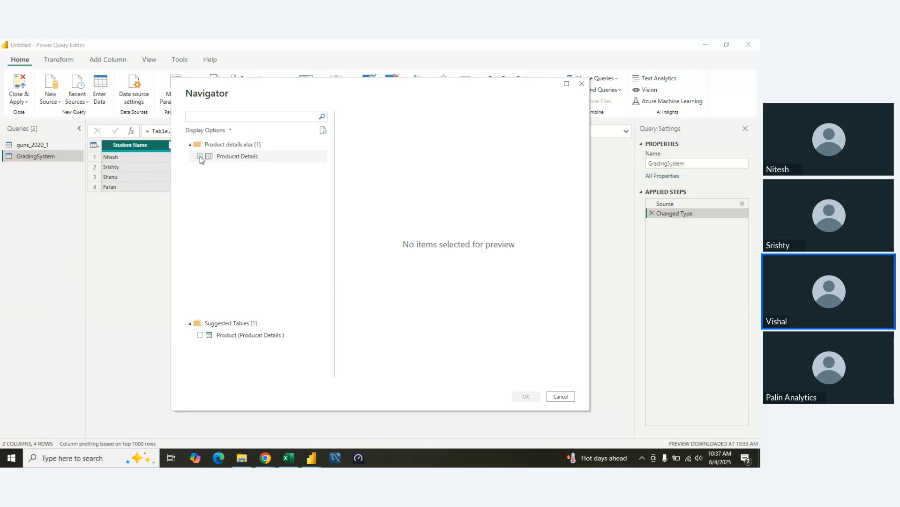
click(200, 157)
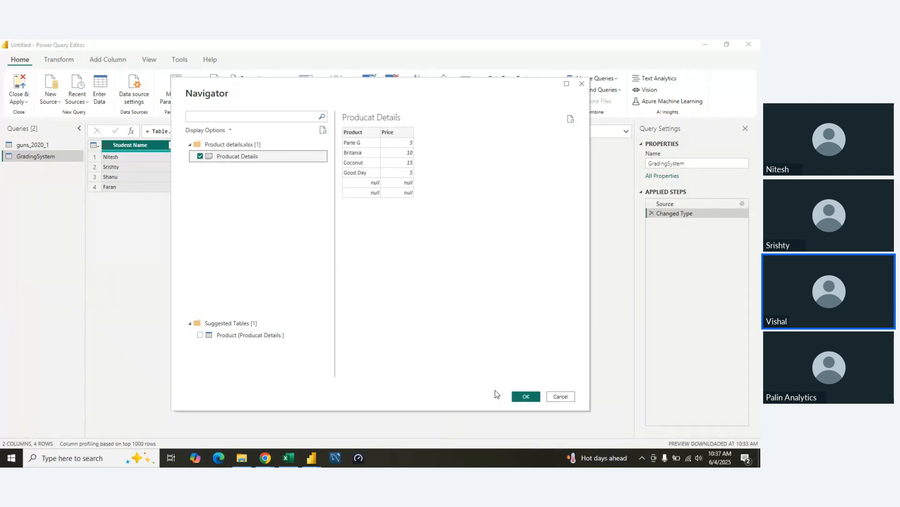
click(525, 396)
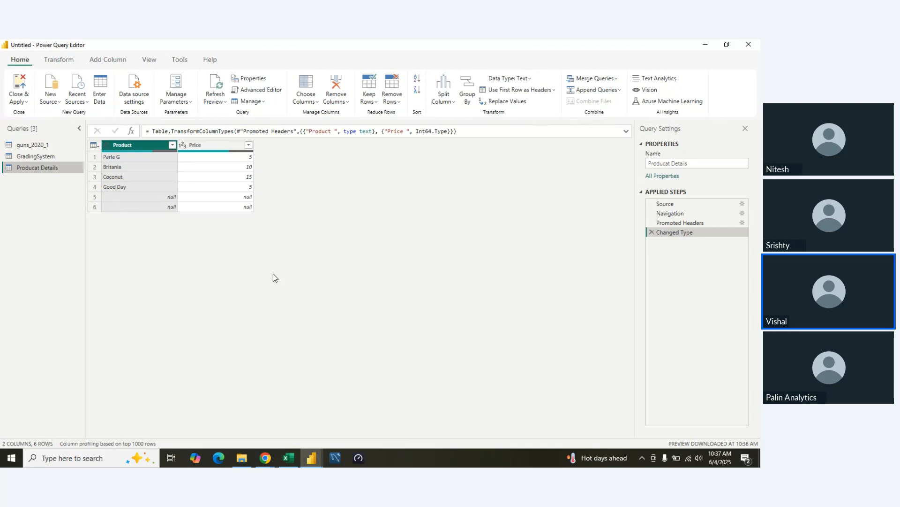
- Compare the imported Producat Details query with the empty bordered rows of the product table in Excel
key(alt+Tab)
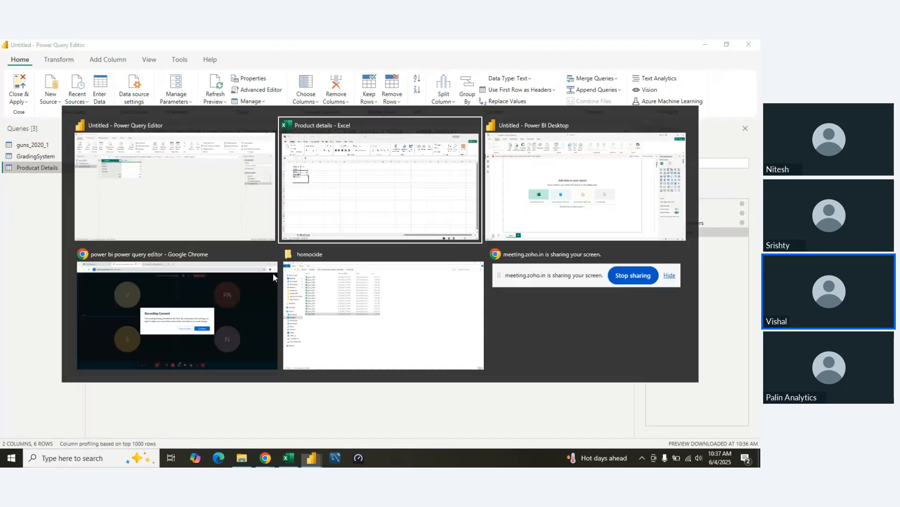
key(alt+Tab)
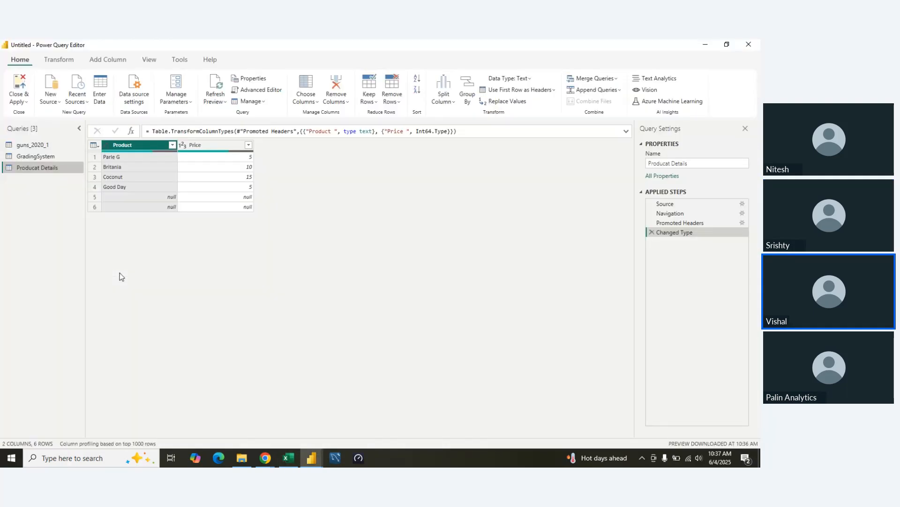
key(alt+Tab)
key(Left)
key(Down)
key(Left)
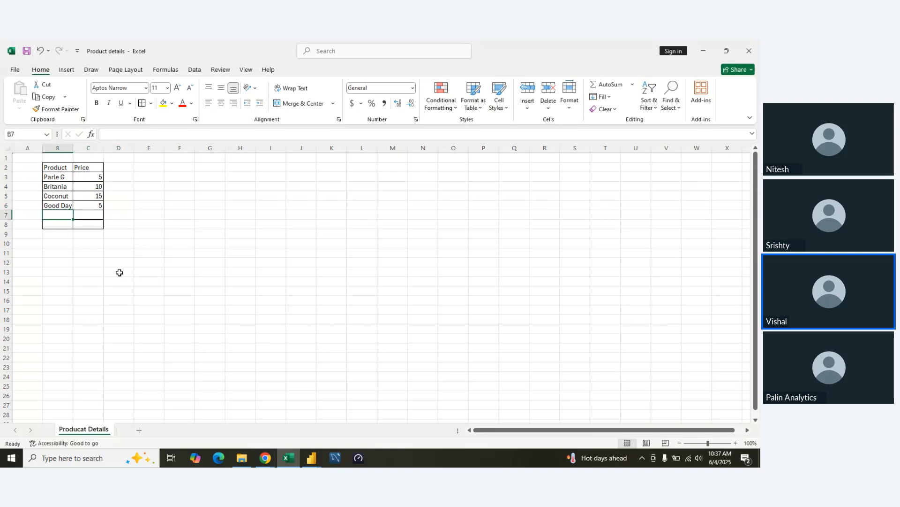
key(Down)
key(Right)
key(Up)
key(Left)
key(Down)
key(Right)
key(Down)
key(Left)
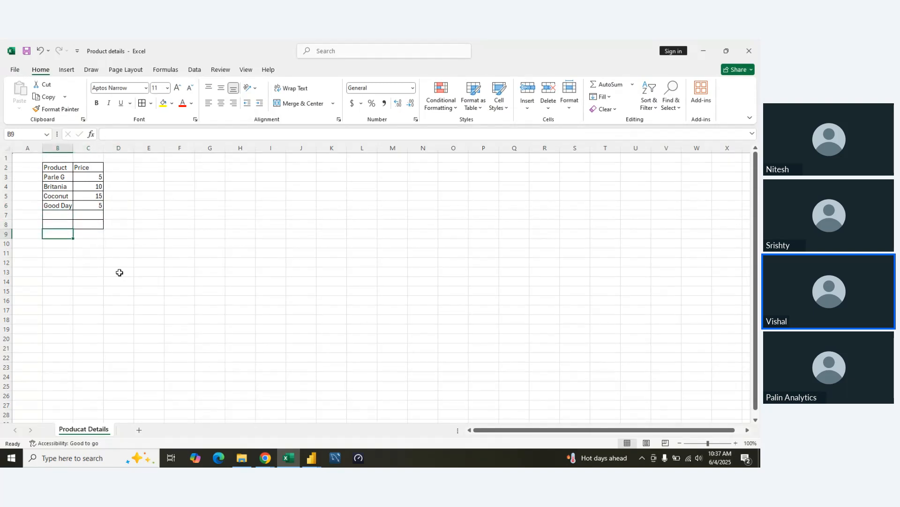
key(alt+Tab)
key(alt+Tab)
- Add a product row in row 7 of the Excel sheet: Bread priced at 15
key(Up)
key(Left)
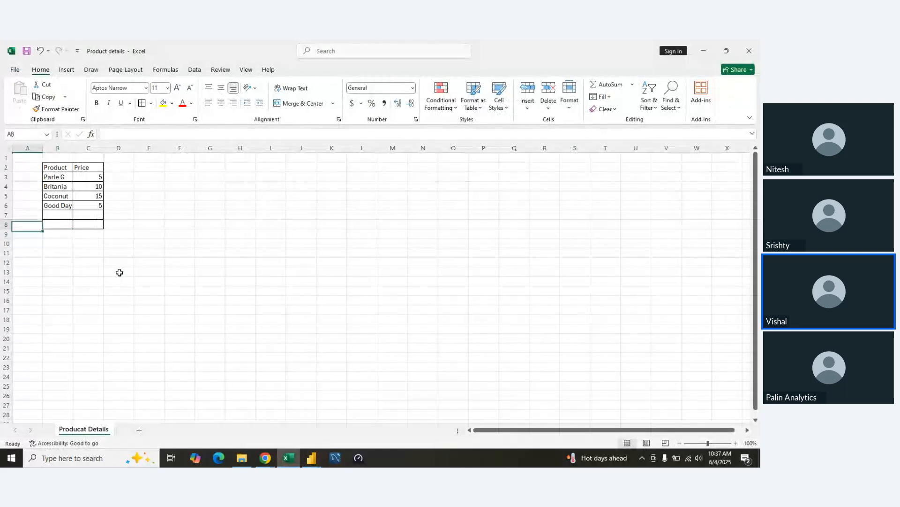
key(Right)
key(Up)
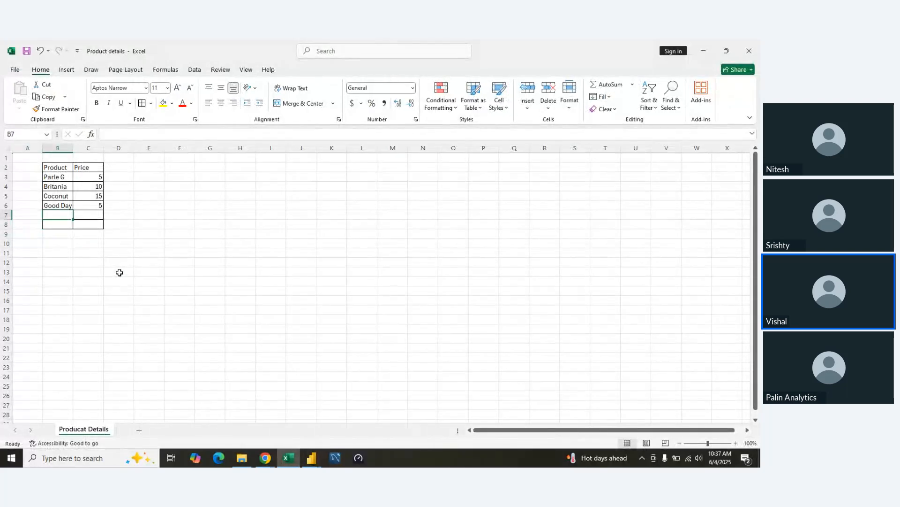
text(Bread)
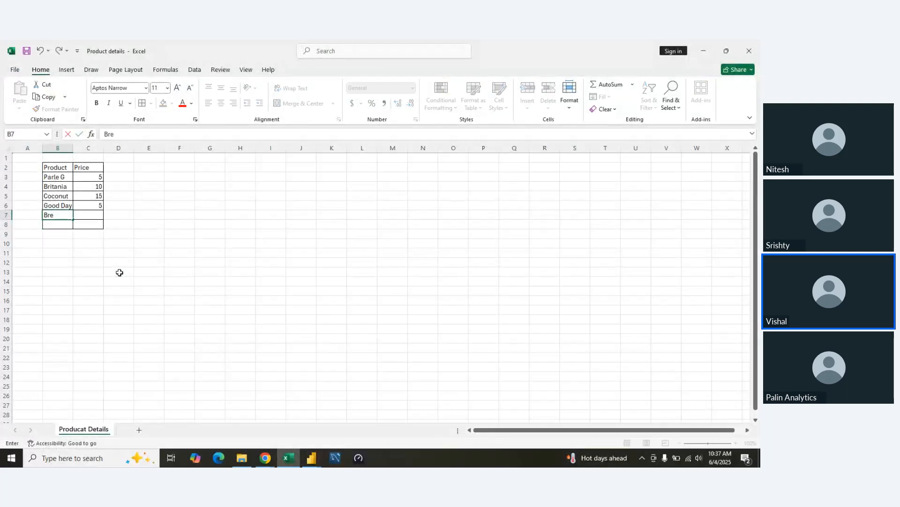
key(Tab)
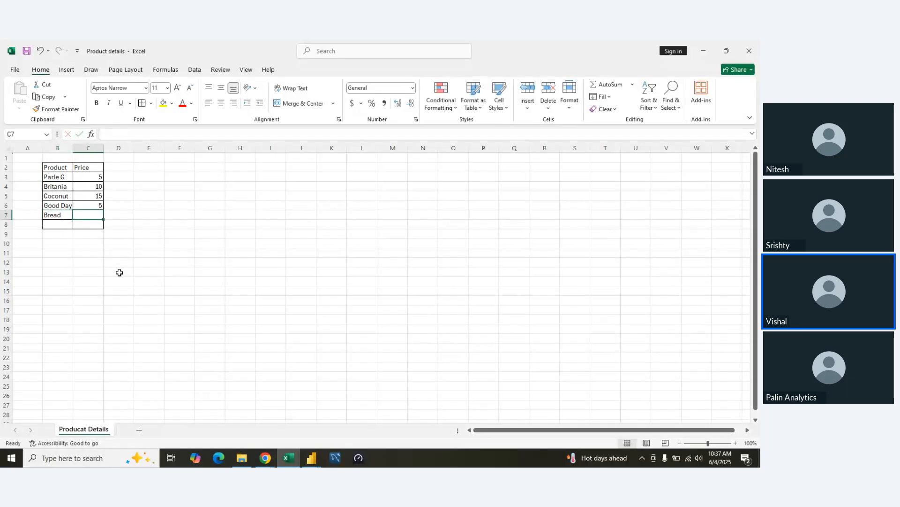
text(15)
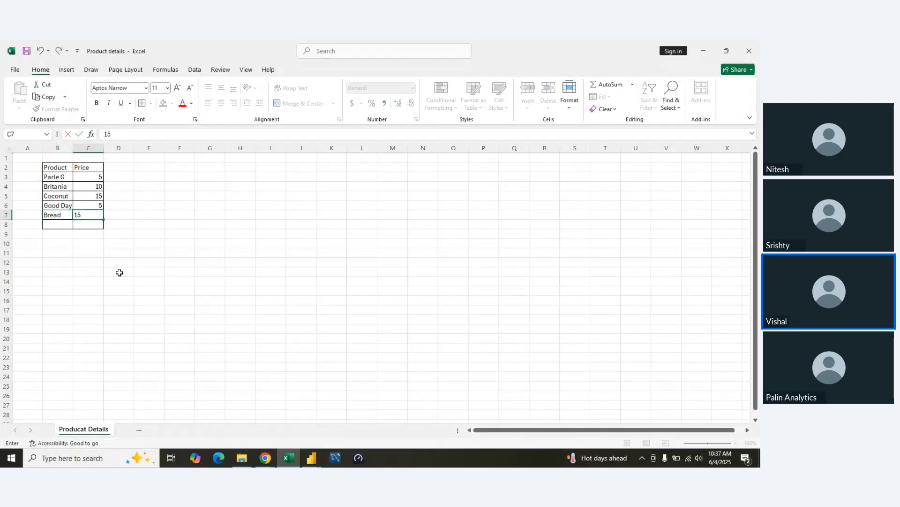
key(Return)
- Make the Product and Price headers in B2:C2 bold
key(Up)
key(Up)
key(Up)
key(Up)
key(Up)
key(Up)
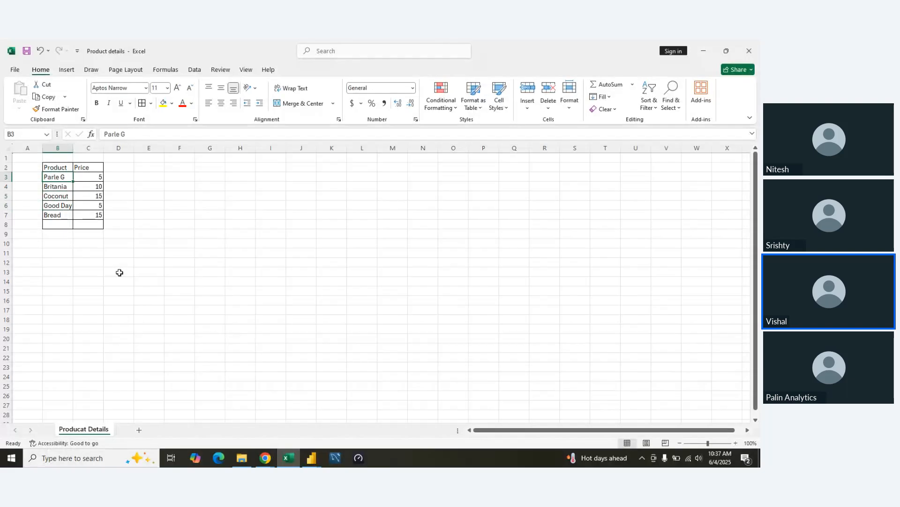
key(shift+Right)
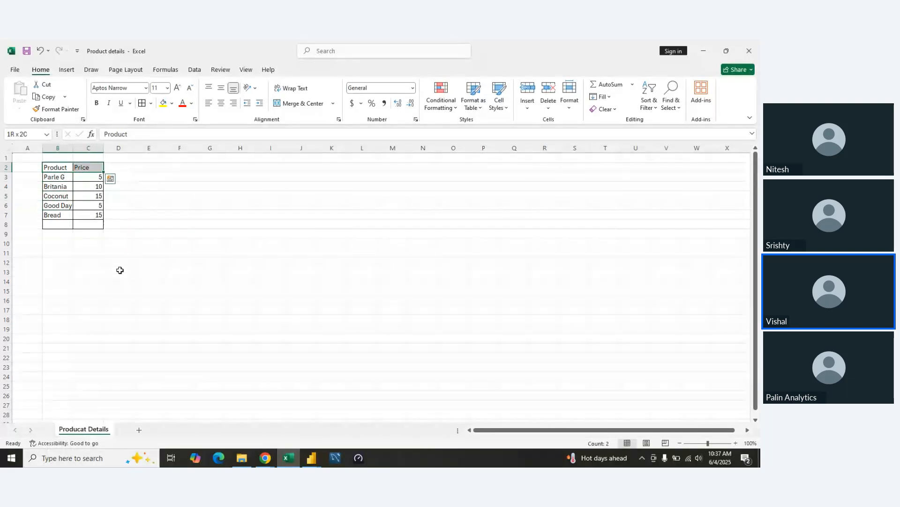
key(ctrl+b)
- Check the Producat Details preview in Power Query Editor against the edited product table in Excel
key(Down)
key(Down)
key(Down)
key(Down)
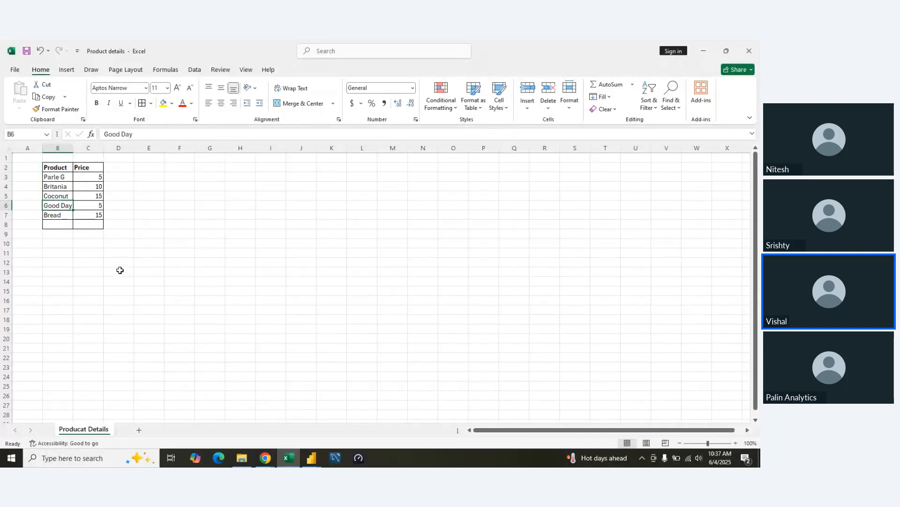
key(alt+Tab)
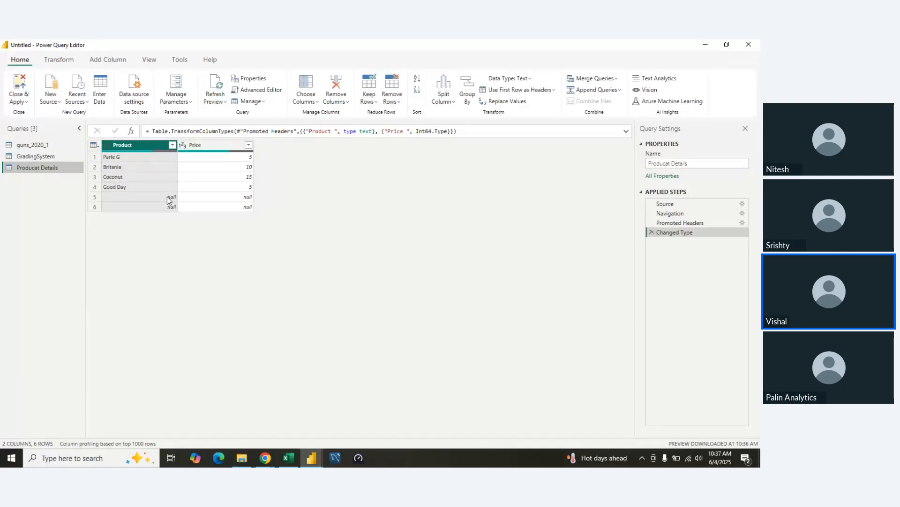
key(alt+Tab)
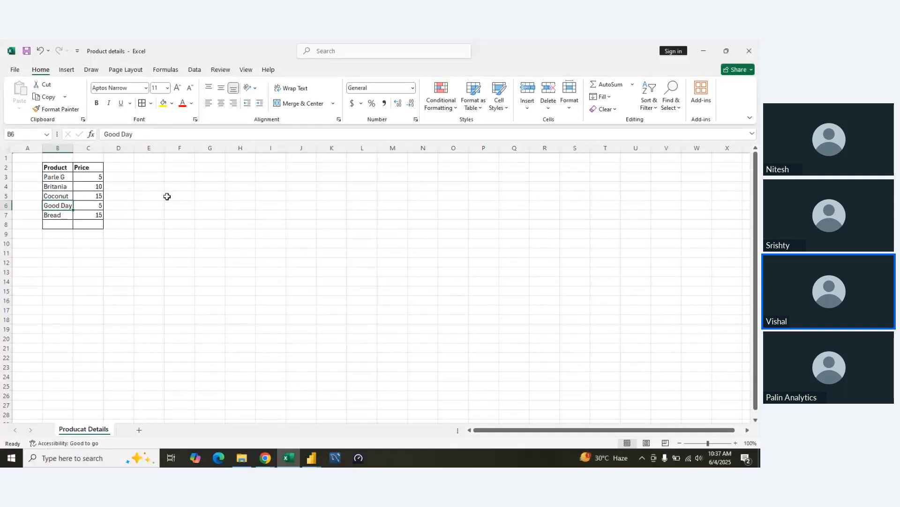
- Switch to Power Query Editor and refresh the preview of the Producat Details query
key(alt+Tab)
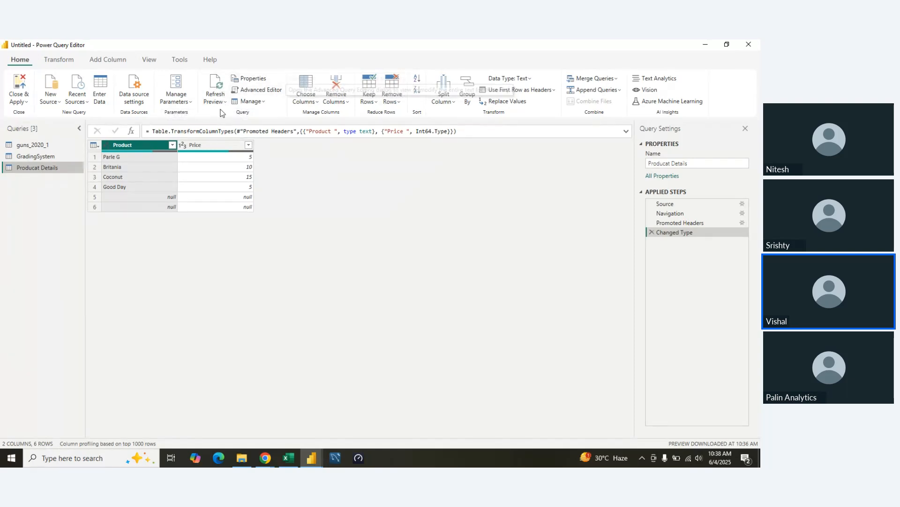
click(258, 103)
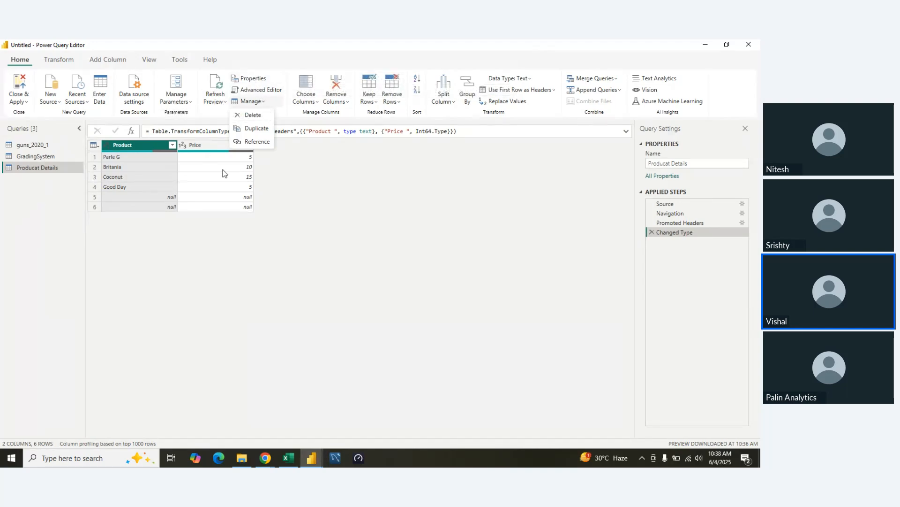
click(273, 181)
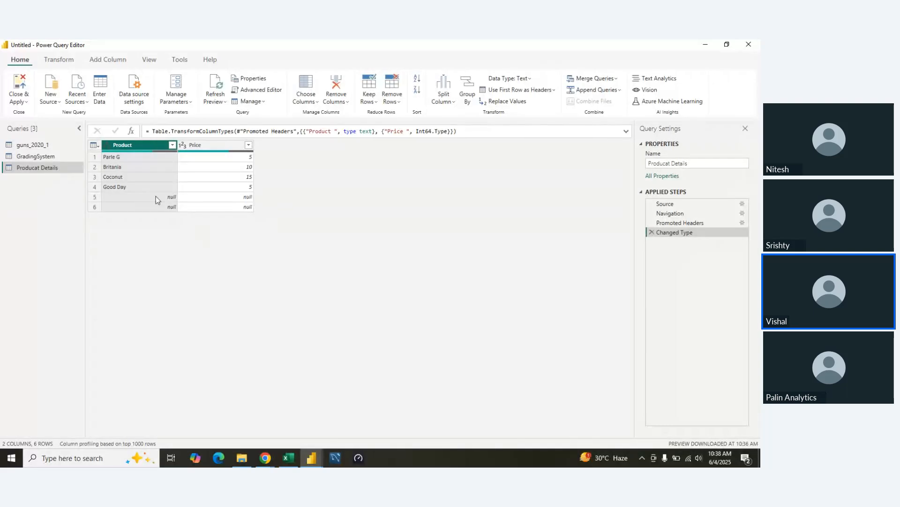
click(224, 106)
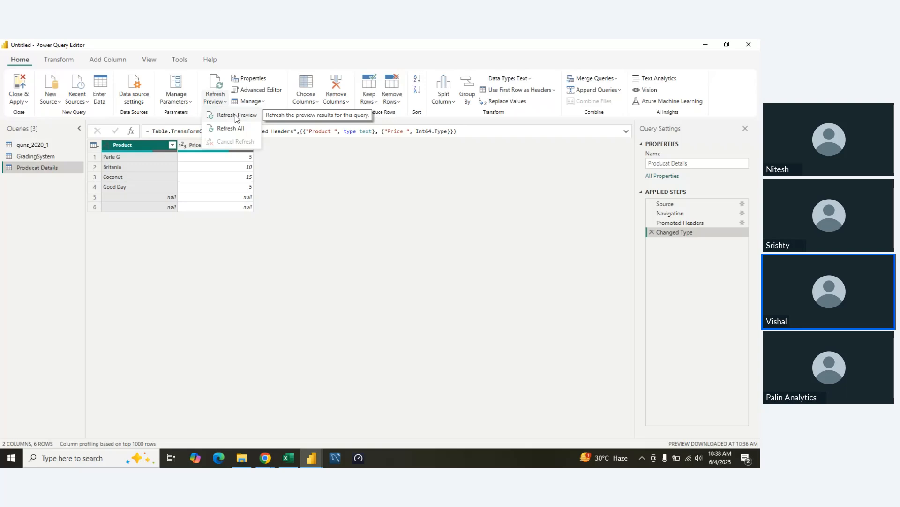
click(235, 114)
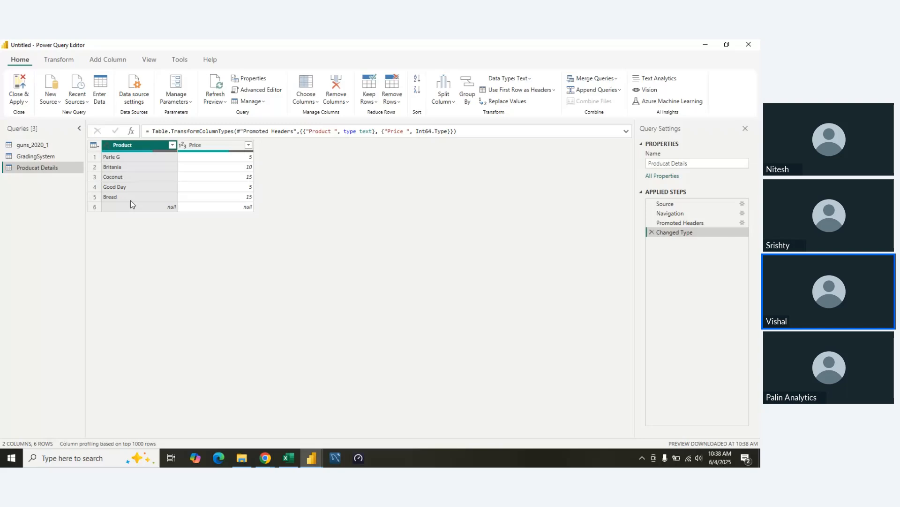
- In the Excel product sheet, add Rin priced at 10 in row 8 and Tide priced at 50 in row 9
key(alt+Tab)
click(64, 225)
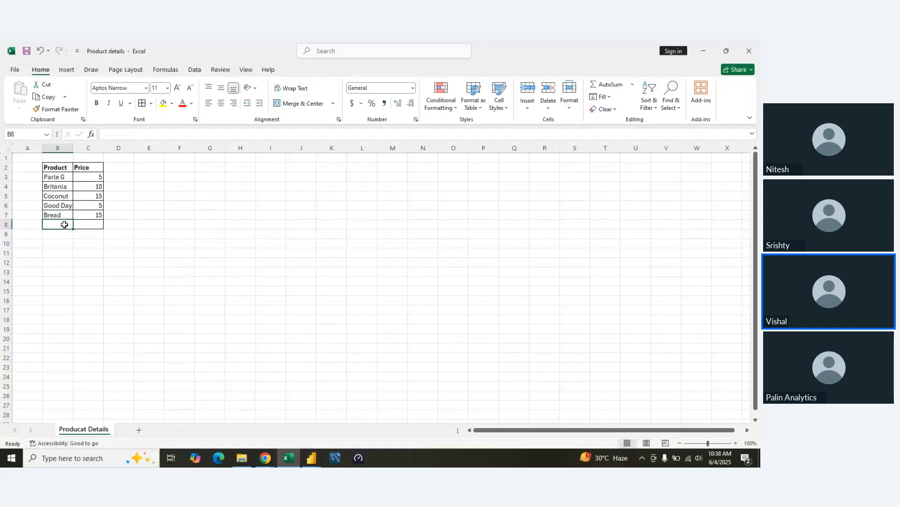
text(Rin)
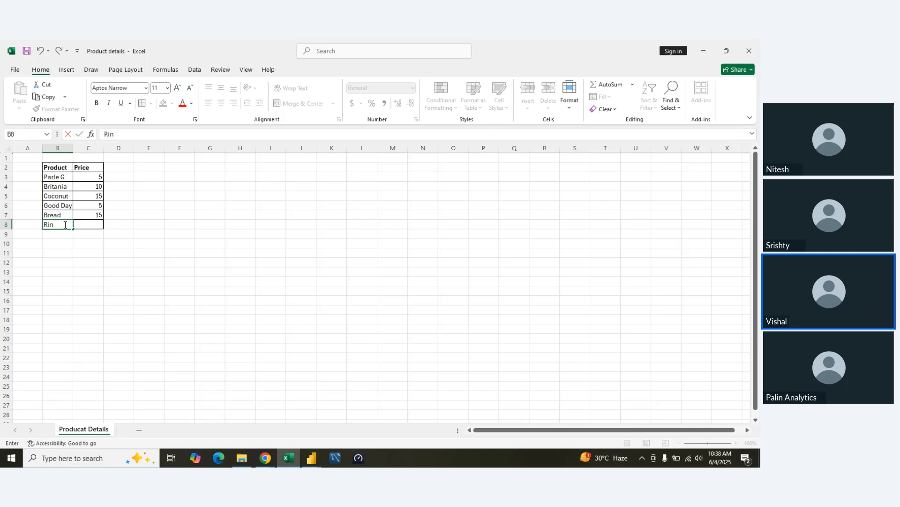
key(Tab)
text(10)
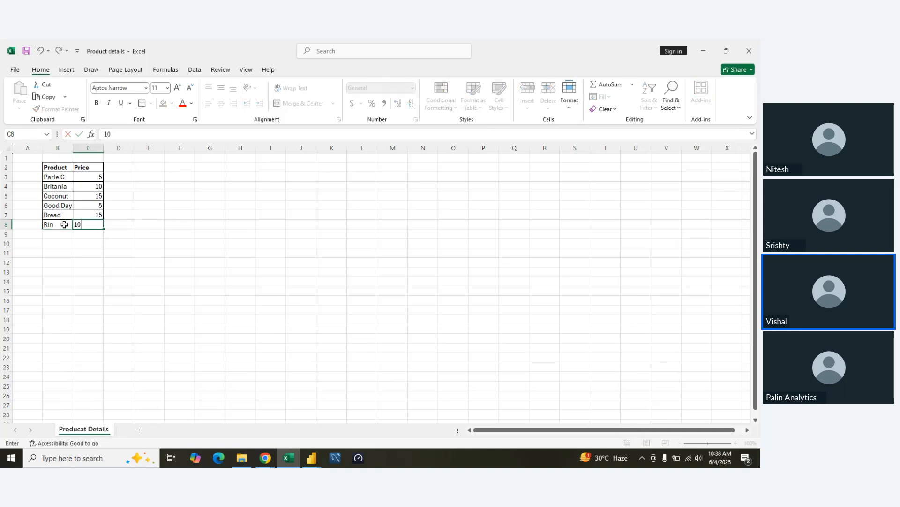
key(Return)
text(Tide)
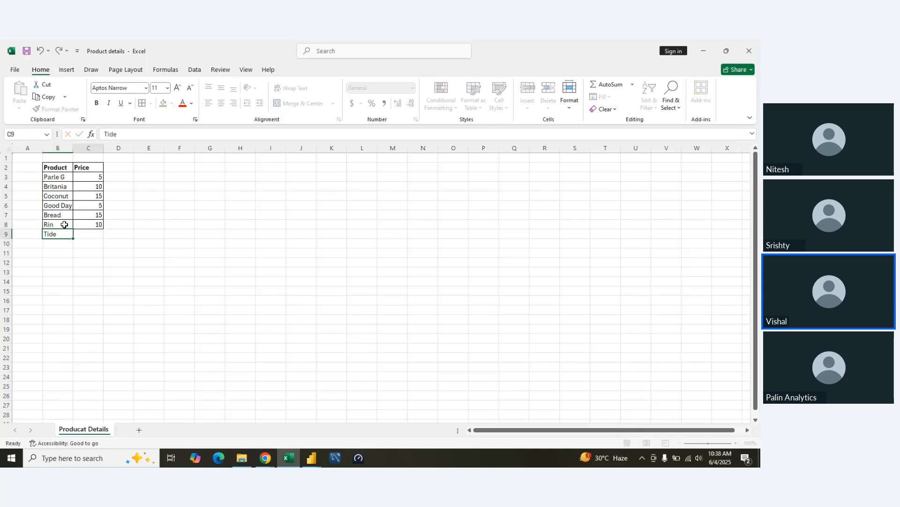
key(Tab)
text(50)
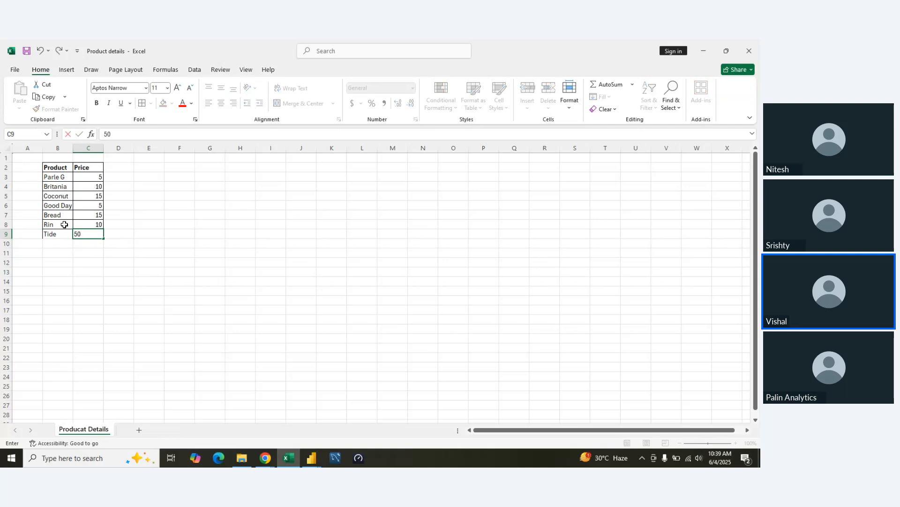
key(Return)
- Add the product SurfExcel with a price of 320 in row 10
text(Sur)
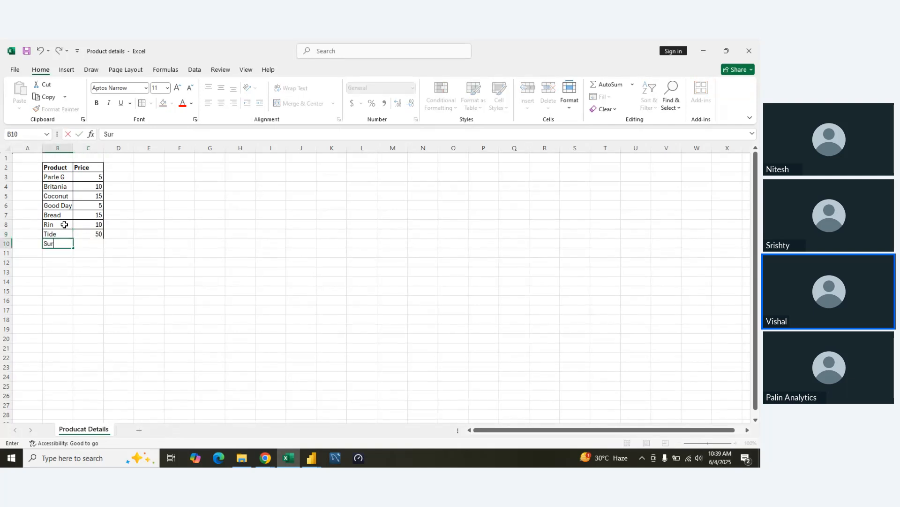
text(fc)
text(E)
text(xcel)
key(Tab)
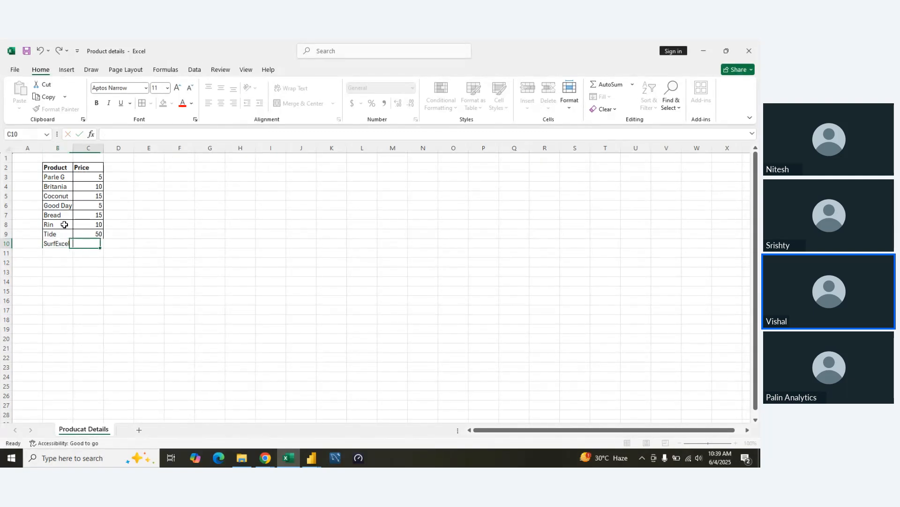
text(320)
key(Return)
- Apply all borders to the Tide and SurfExcel rows, cells B9:C10
key(Up)
key(Up)
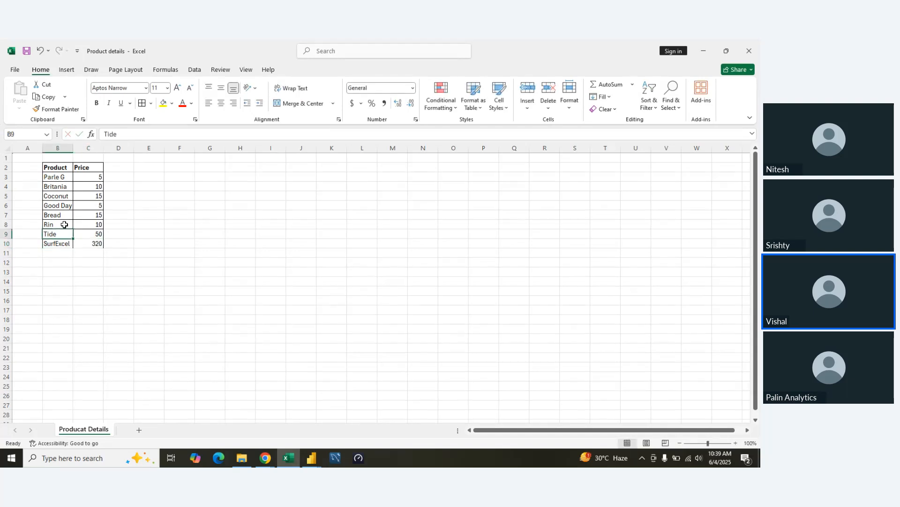
key(shift+Down)
key(shift+Right)
key(alt+h)
key(b)
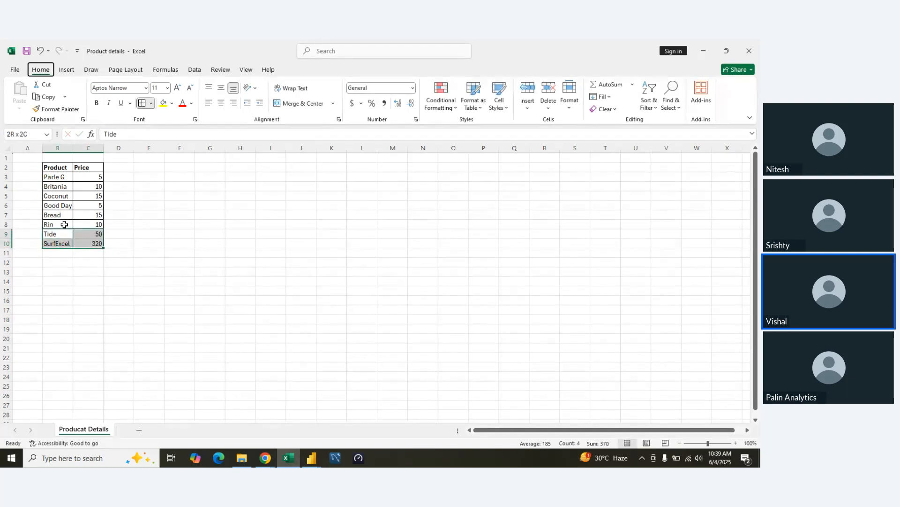
key(a)
key(Left)
key(Down)
key(Down)
key(Right)
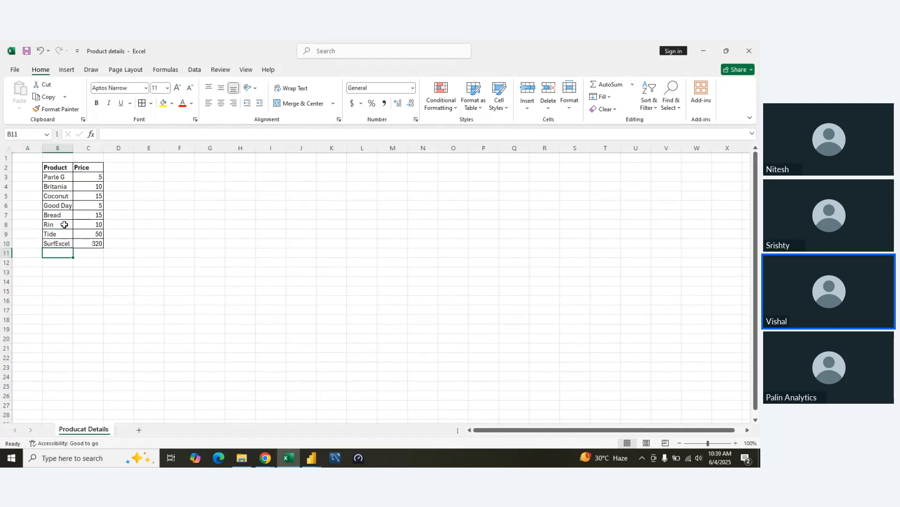
- Compare the Excel product table with the Producat Details query in Power Query Editor and refresh the query's preview
key(alt+Tab)
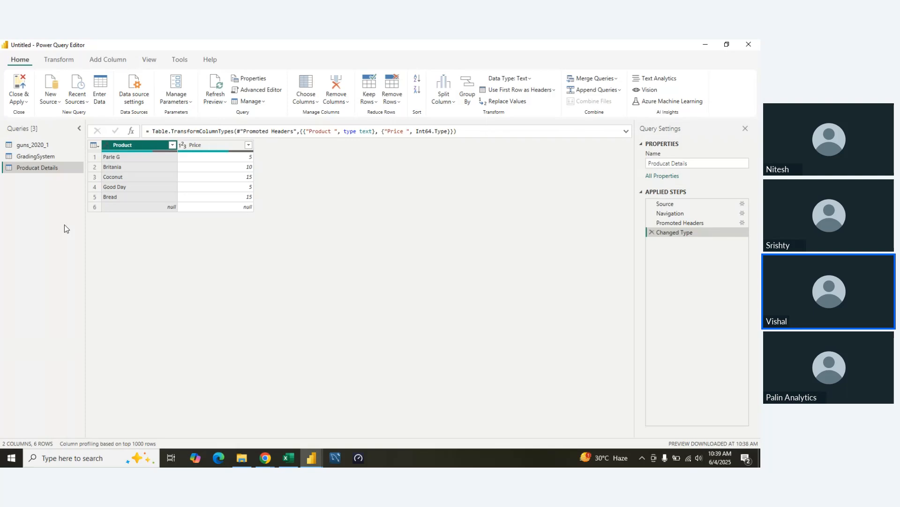
key(alt+Tab)
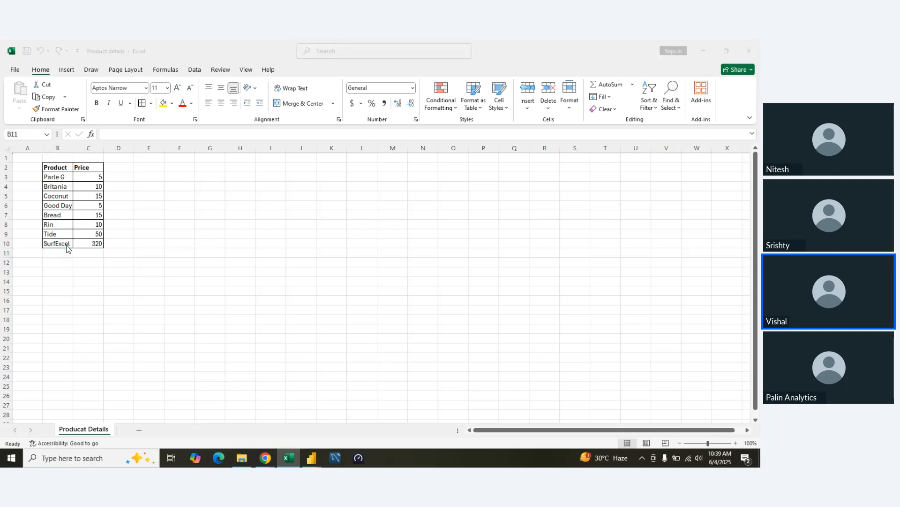
key(alt+Tab)
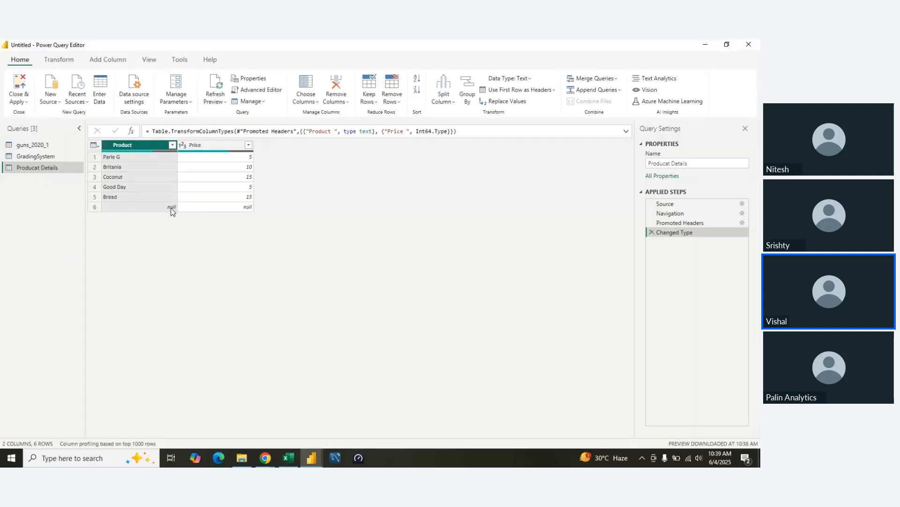
click(226, 105)
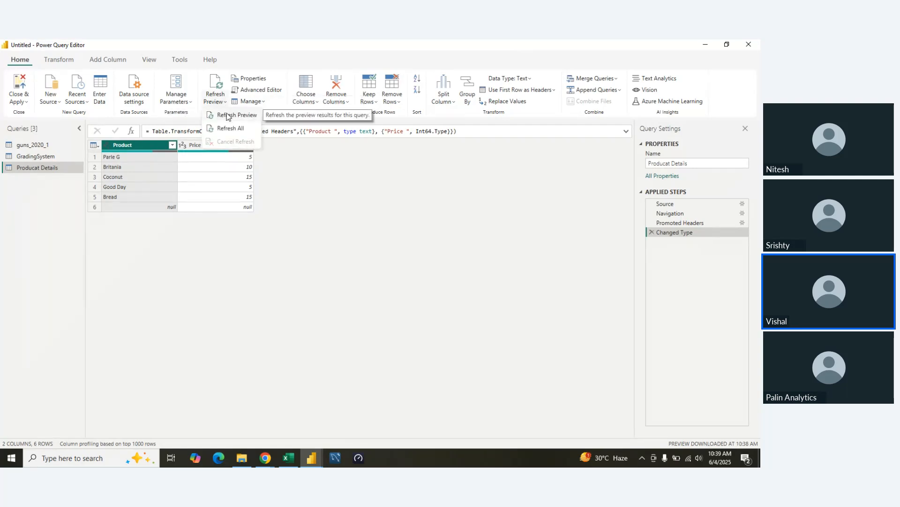
click(228, 115)
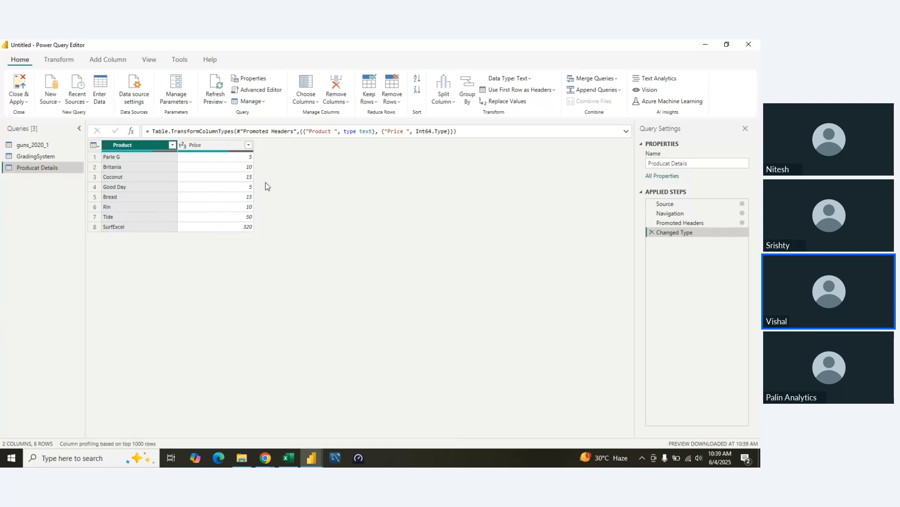
- Refresh all queries and check the GradingSystem and Producat Details previews
click(221, 102)
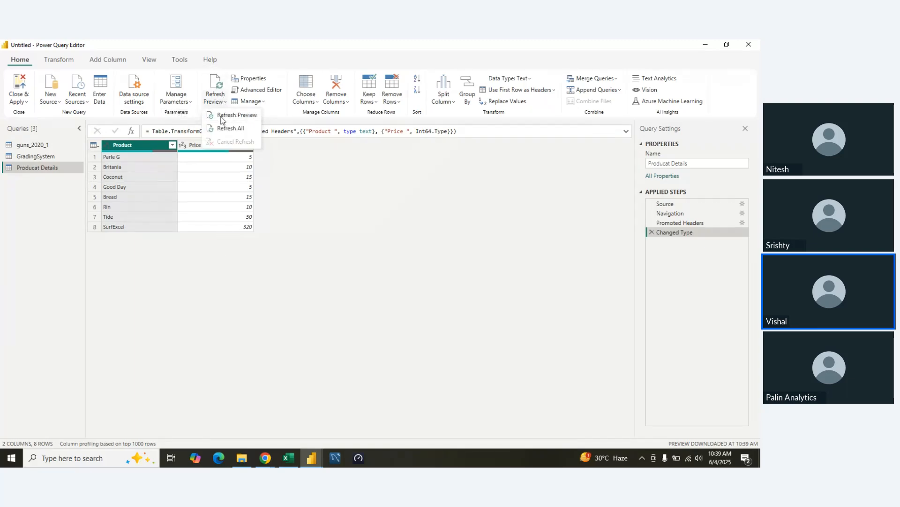
click(229, 128)
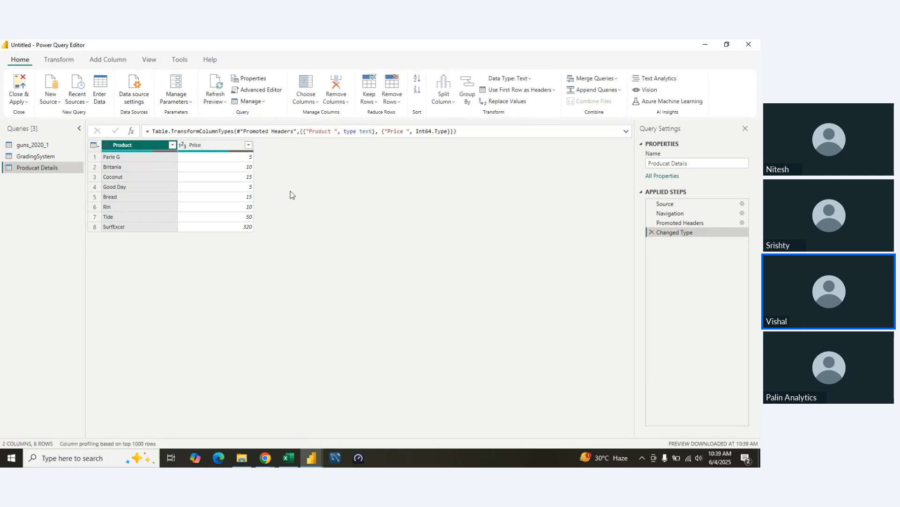
click(27, 159)
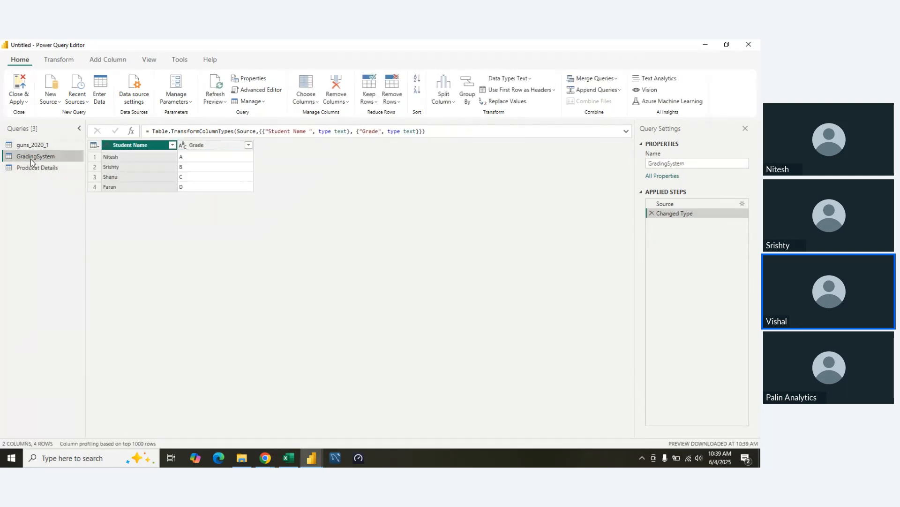
click(36, 168)
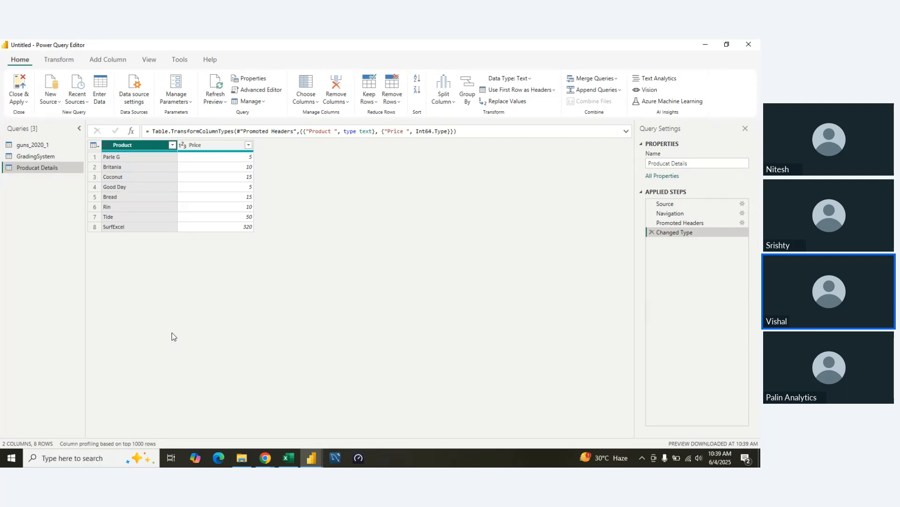
- In the Excel product sheet, apply all borders to B10:C13, including the three empty rows below SurfExcel
key(alt+Tab)
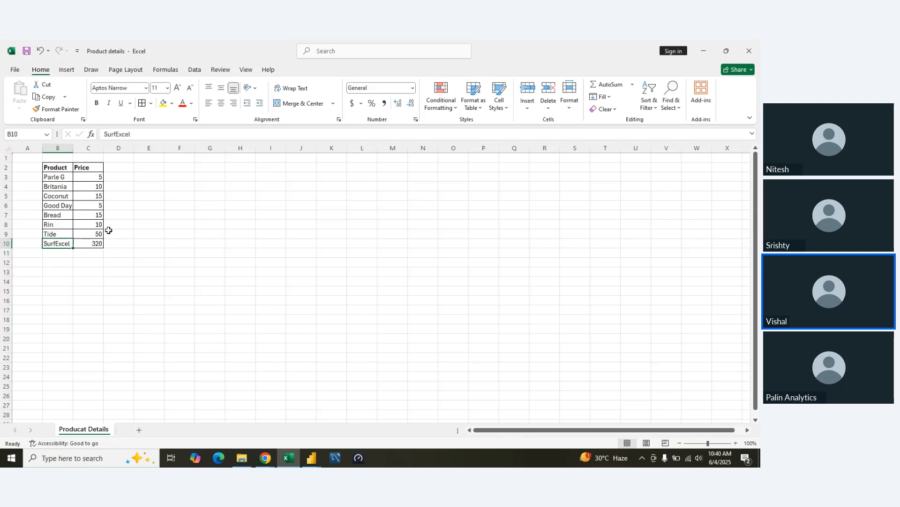
key(shift+Down)
key(shift+Down)
key(shift+Down)
key(shift+Right)
key(shift+Up)
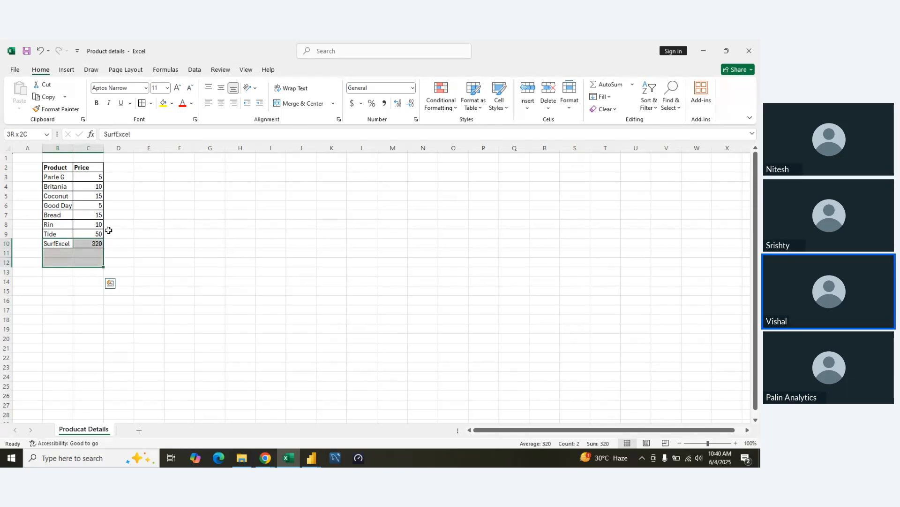
key(shift+Down)
key(alt+h)
key(b)
key(a)
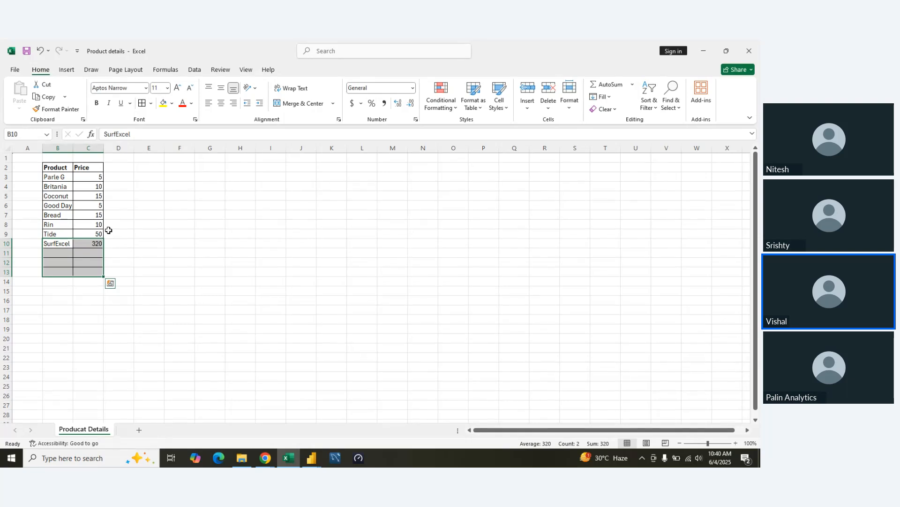
- Return to Power Query Editor and refresh the Producat Details preview with the extra bordered rows
key(alt+Tab)
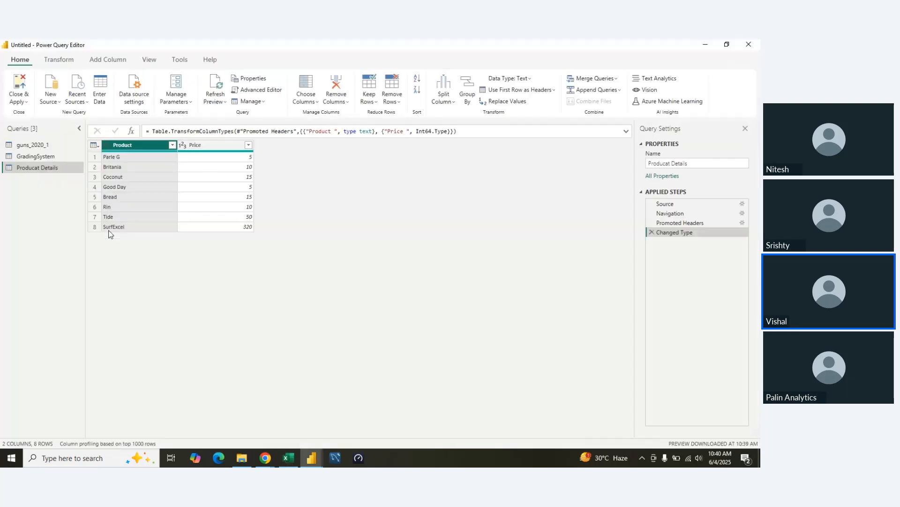
click(219, 87)
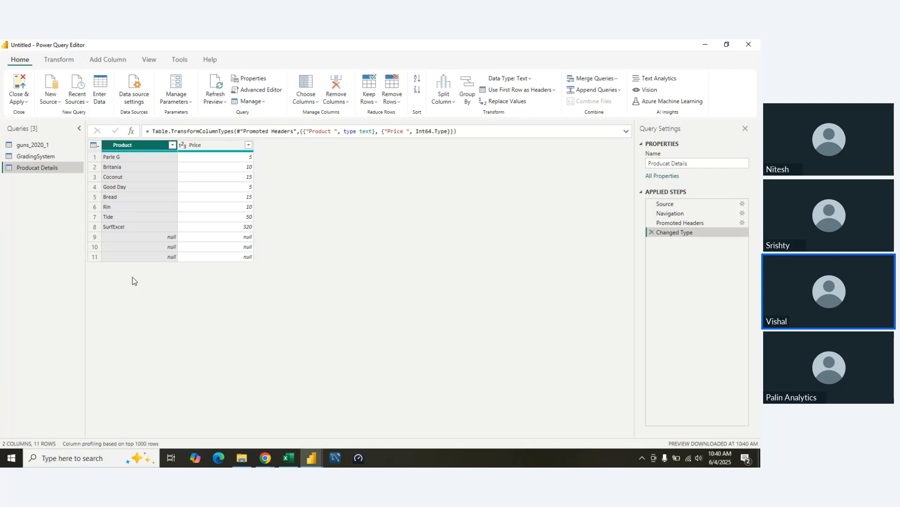
- Show column quality for the Producat Details query, review the valid, error and empty percentages, and hide it again
click(151, 60)
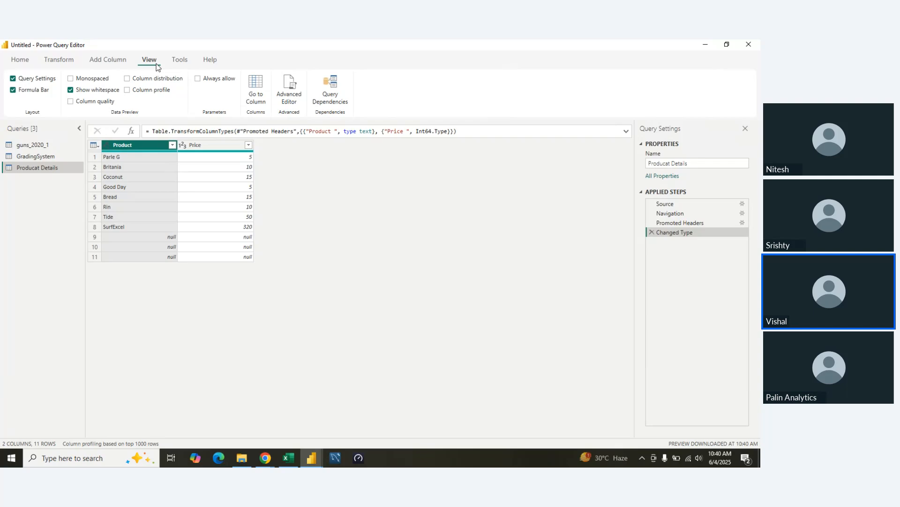
click(102, 104)
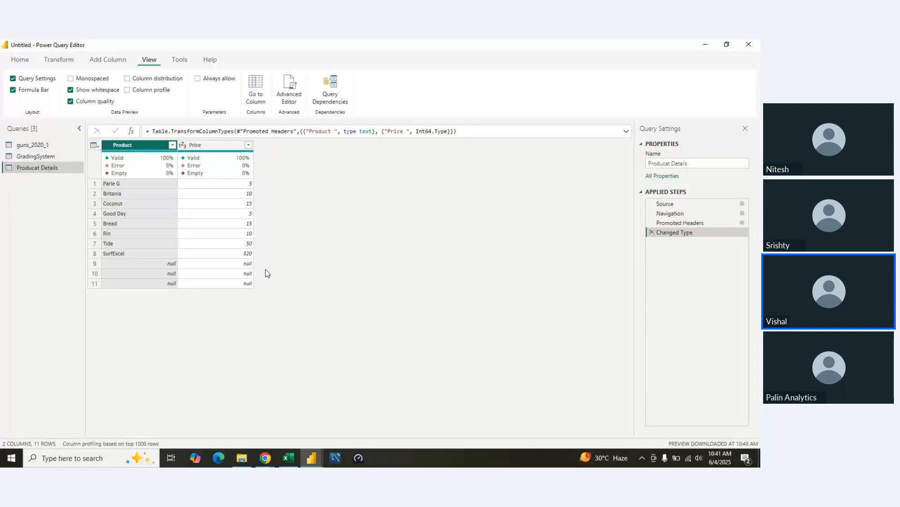
click(32, 155)
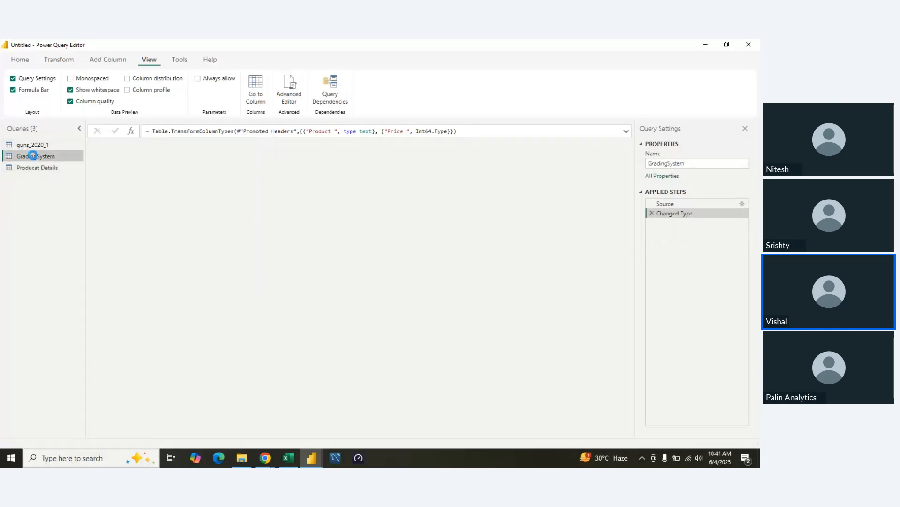
click(35, 168)
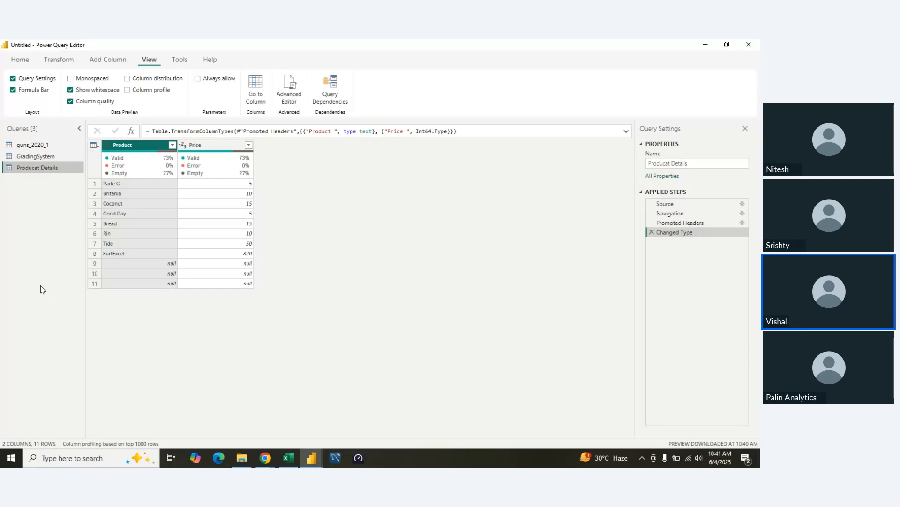
click(86, 99)
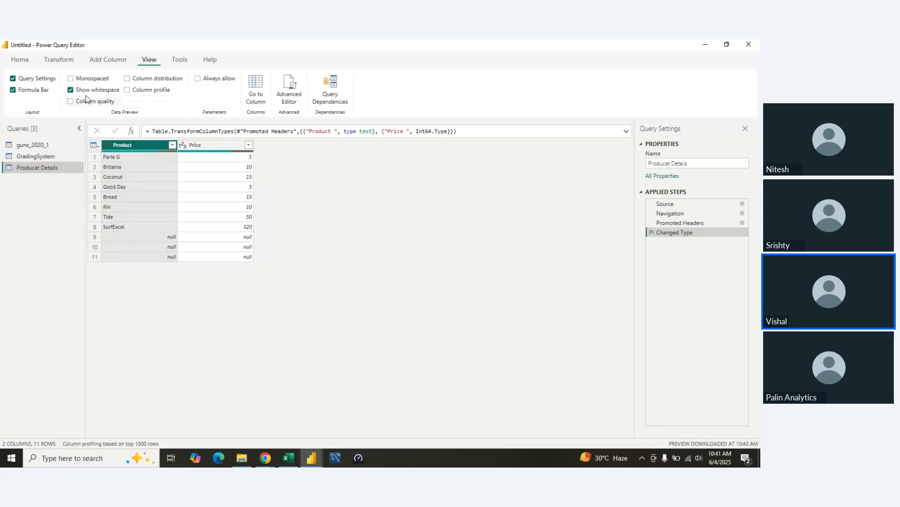
click(27, 59)
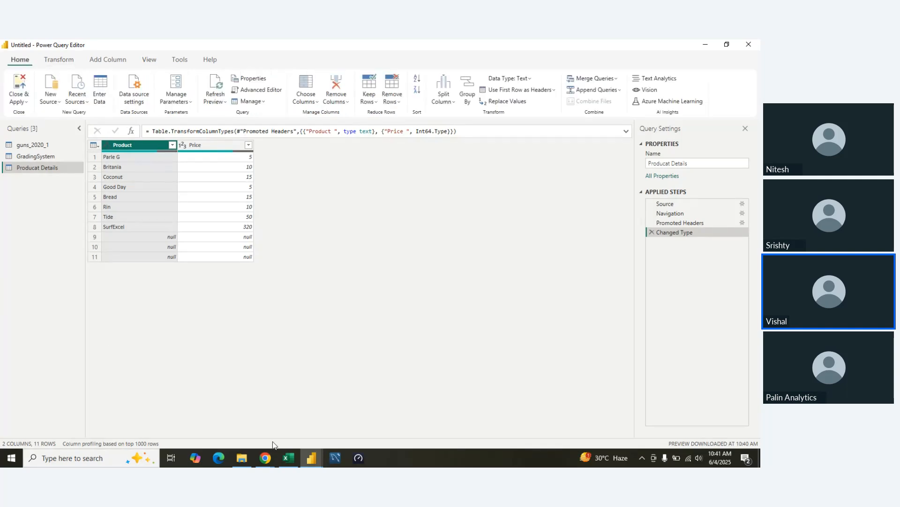
- Switch to the Excel product sheet and add Tata Tea with a price of 450 in row 11
click(288, 460)
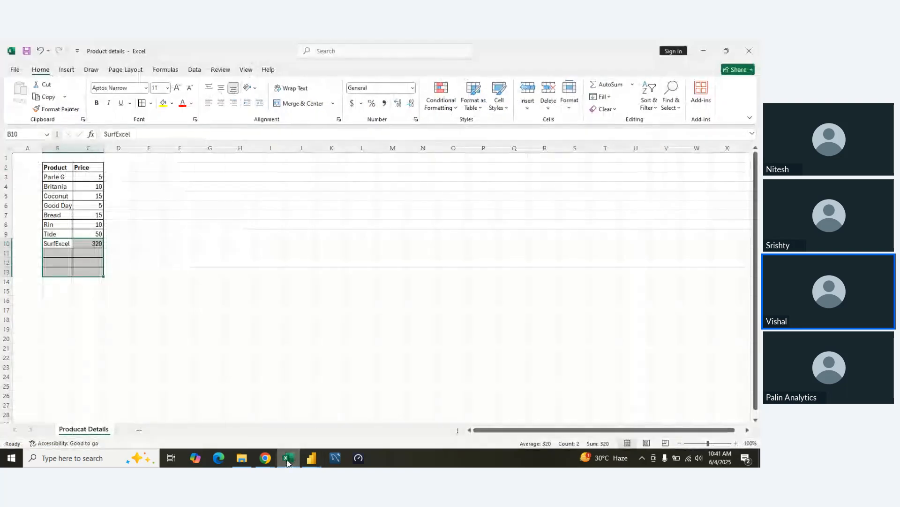
click(63, 253)
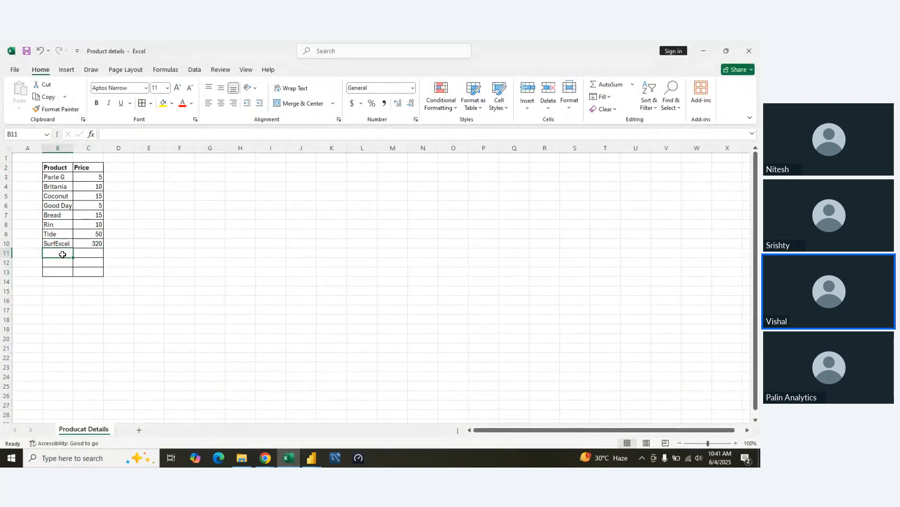
text(T)
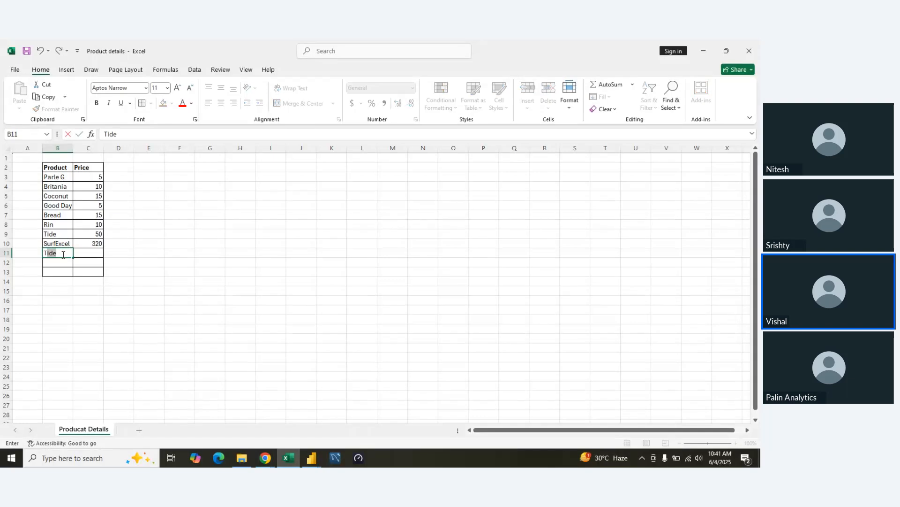
text(ata Tea)
key(Tab)
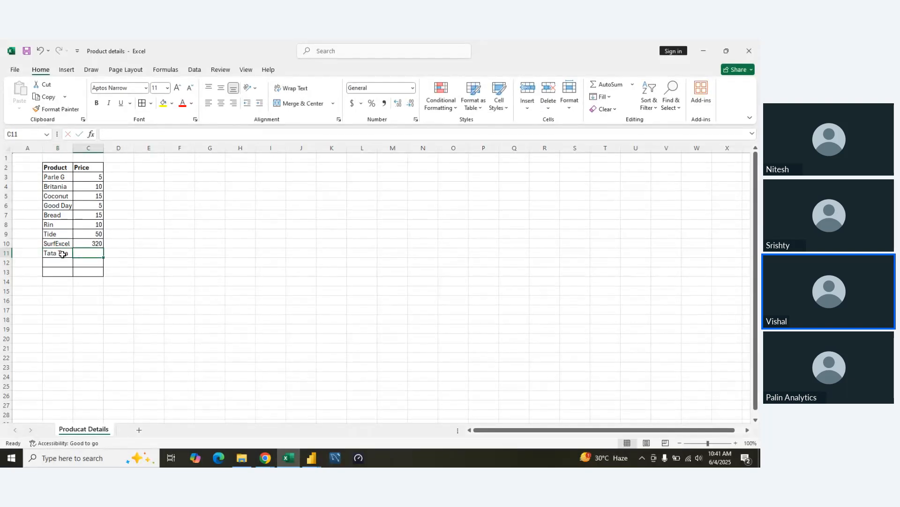
text(450)
click(222, 330)
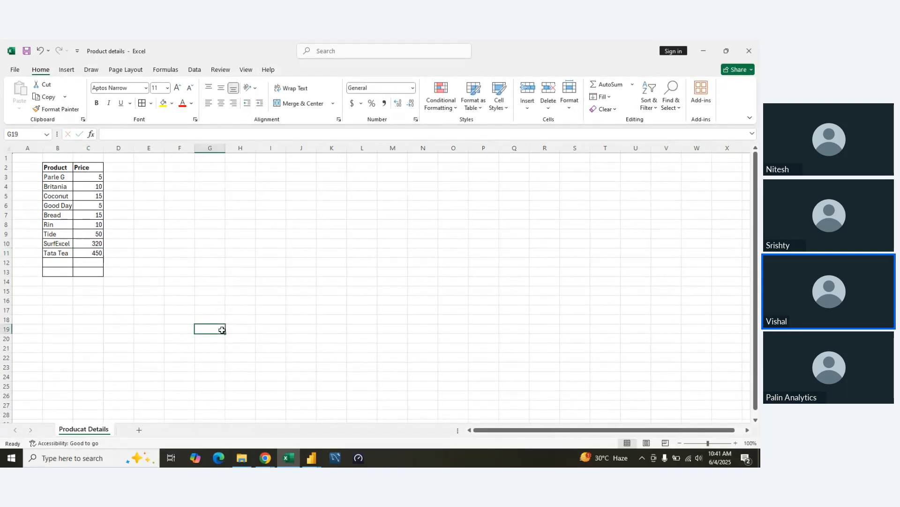
- Refresh the Producat Details preview in Power Query Editor and check its column quality percentages, hiding them again after the review
click(289, 459)
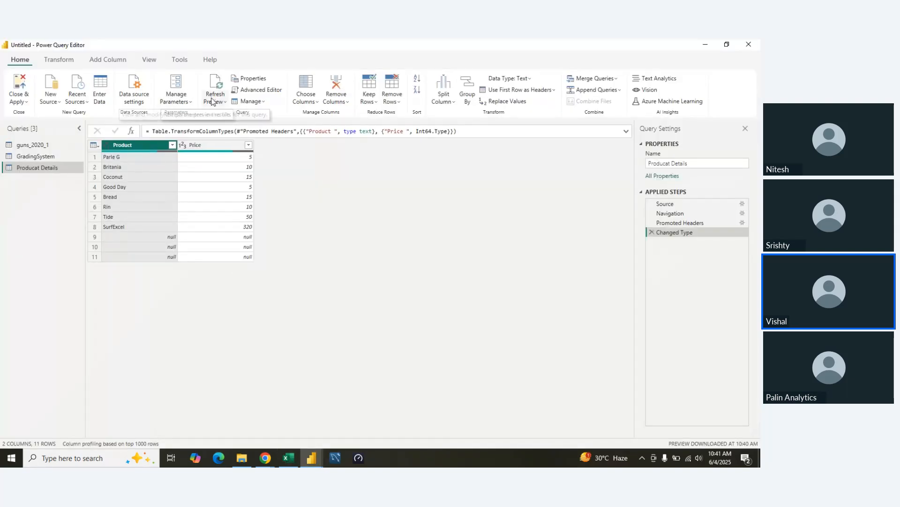
click(214, 93)
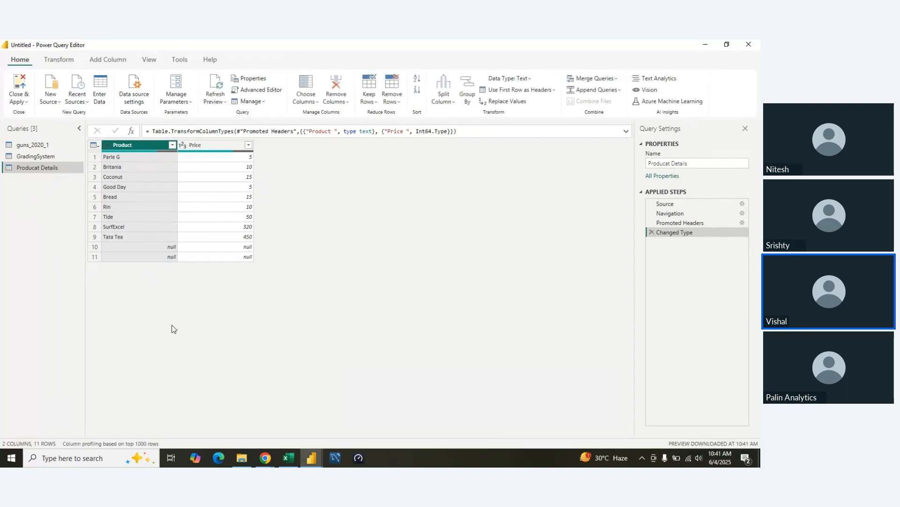
click(148, 59)
click(91, 100)
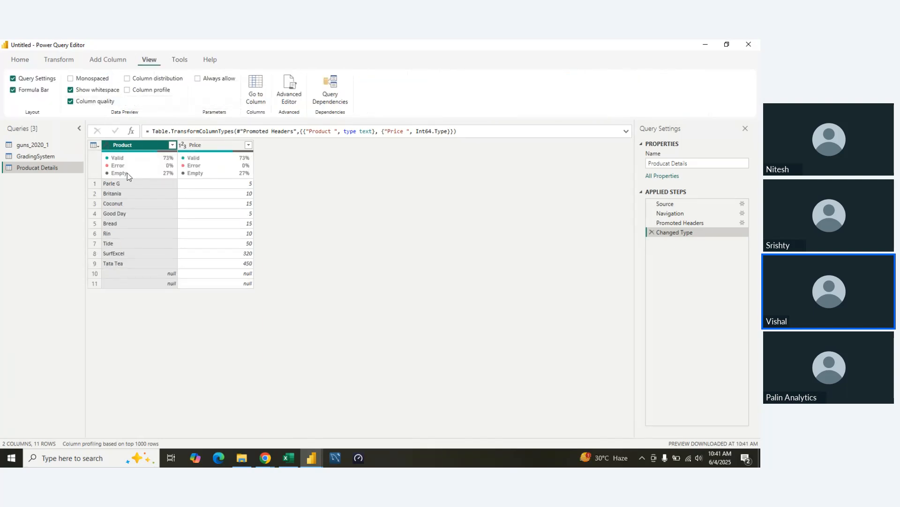
mouse_move(184, 174)
mouse_move(159, 164)
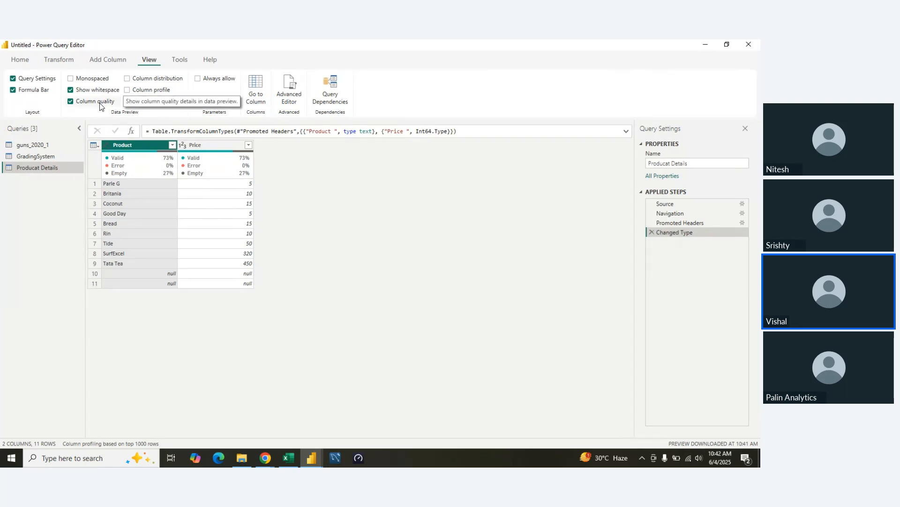
click(71, 102)
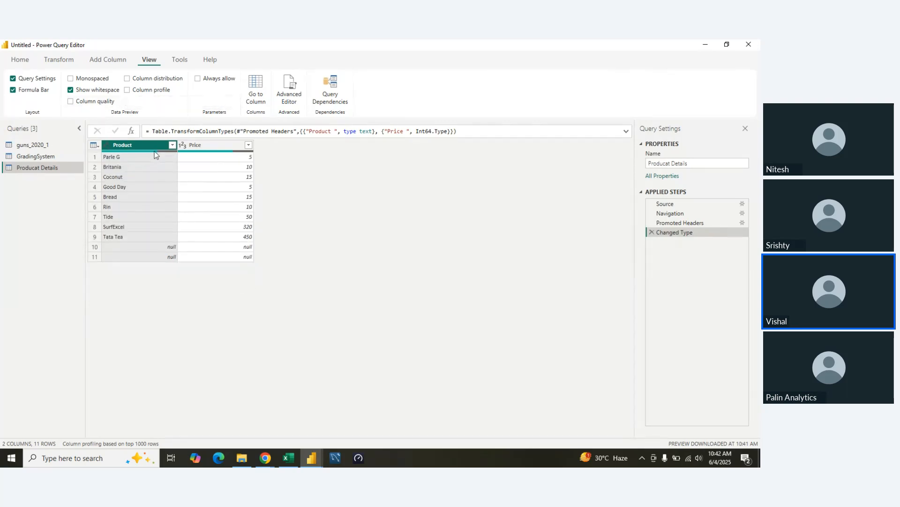
- Show column quality again and compare the percentages of the Producat Details and GradingSystem queries
click(35, 156)
click(37, 168)
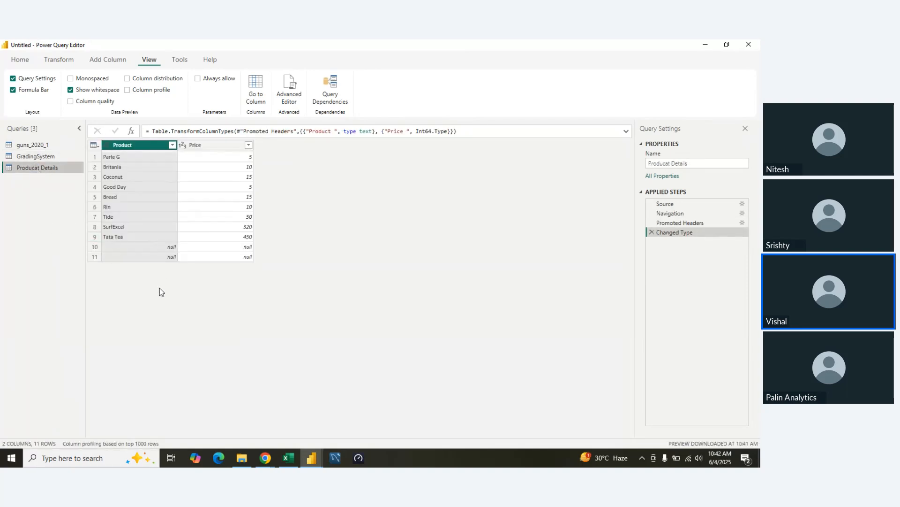
click(90, 103)
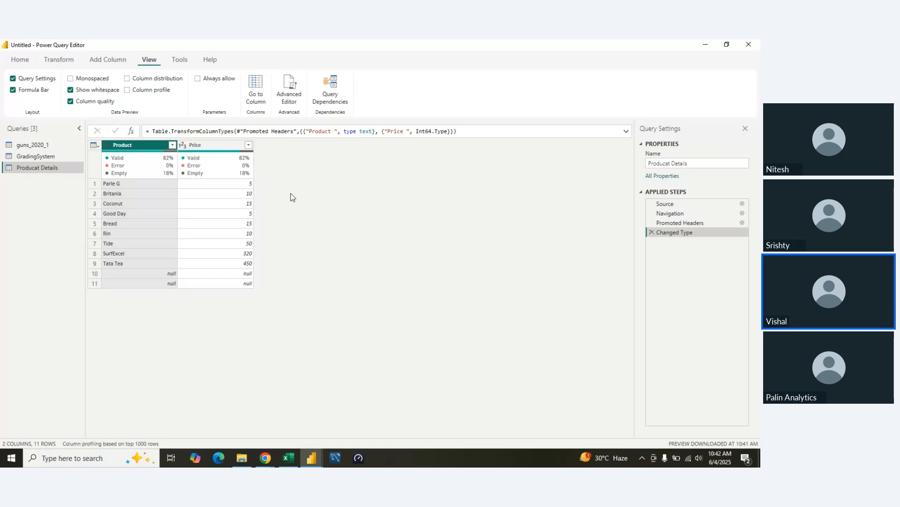
click(27, 160)
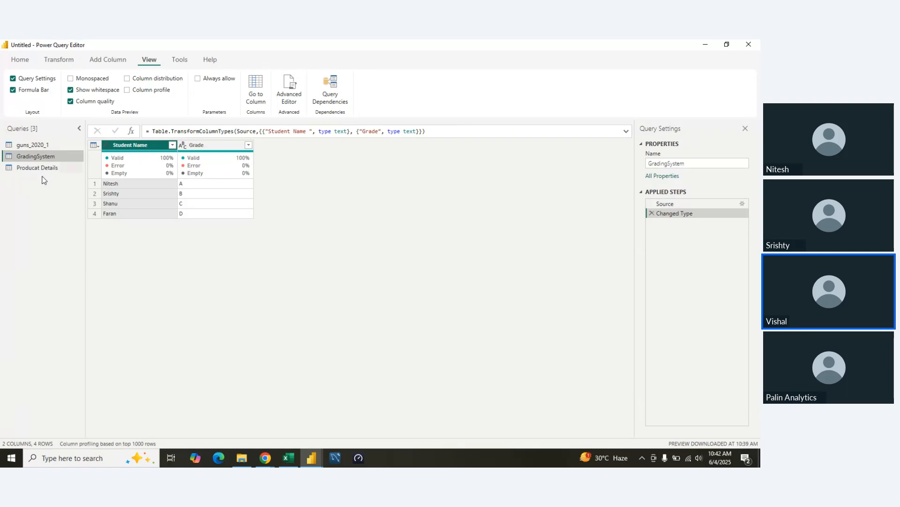
click(42, 168)
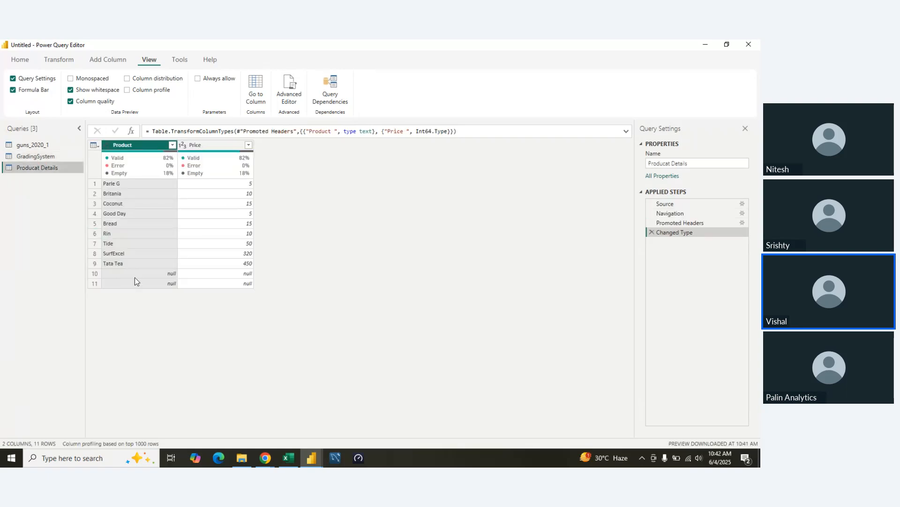
- Switch to the Excel product sheet and add Pulse with a price of 2 in row 12
click(288, 459)
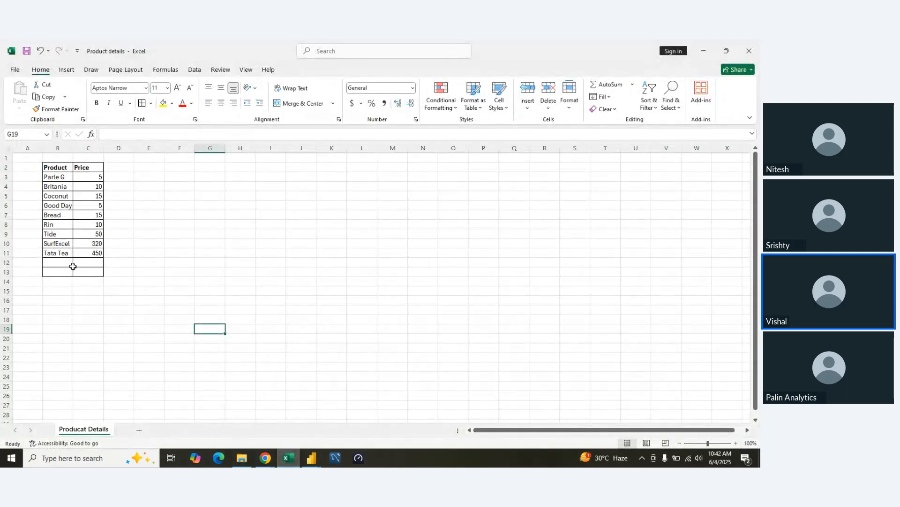
key(Left)
key(Up)
key(Left)
key(Up)
key(Left)
key(Up)
key(Left)
key(Up)
key(Left)
key(Up)
key(Up)
key(Up)
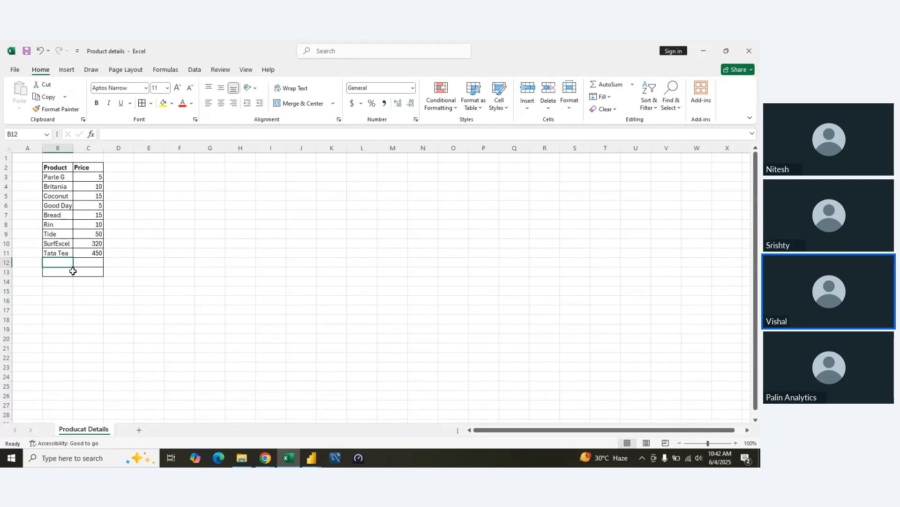
text(Pulse)
key(Tab)
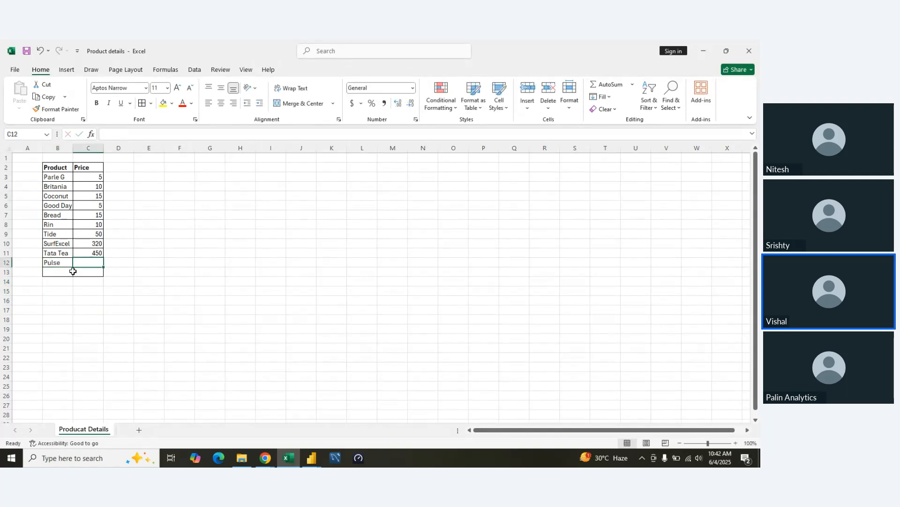
text(2)
key(Return)
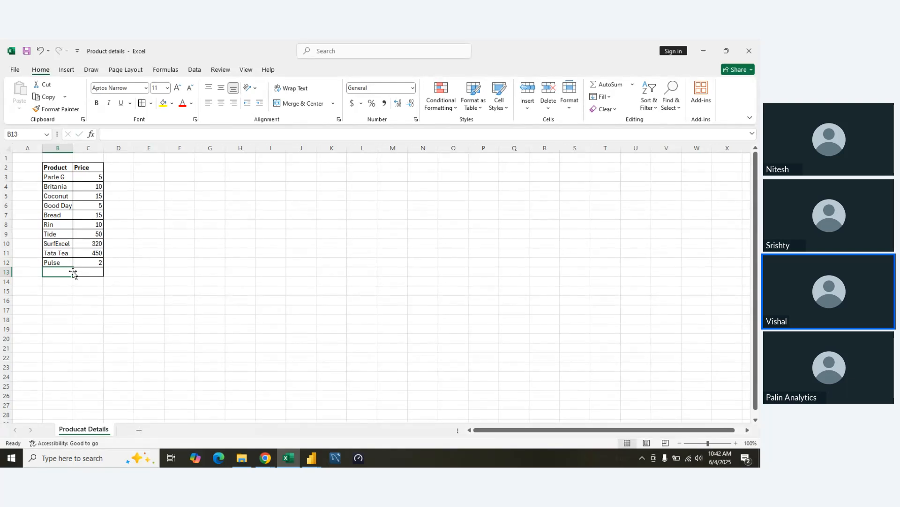
- Add Yum Yum with a price of 4 in row 13 of the product table
text(Yum Yum)
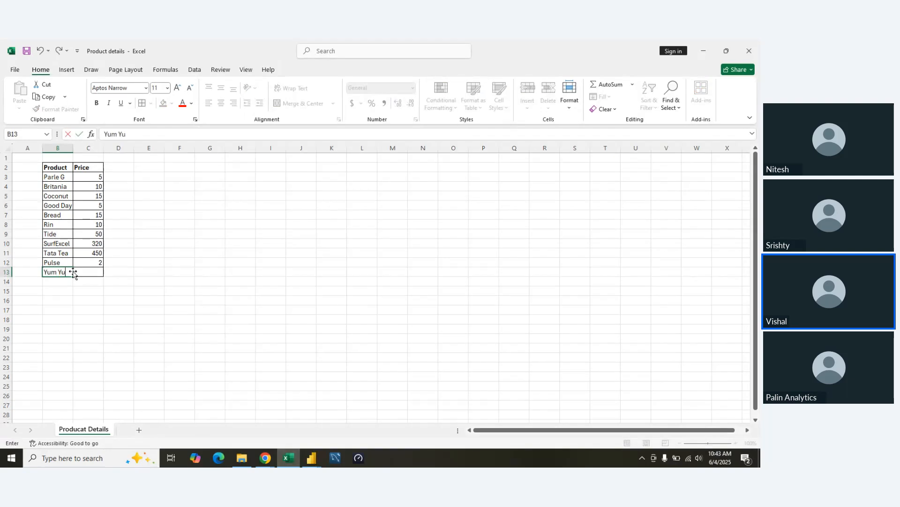
key(Tab)
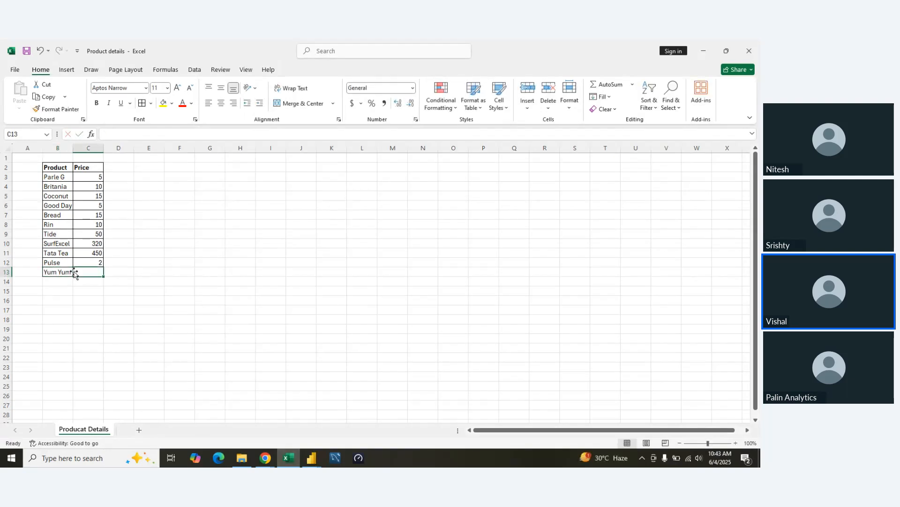
text(4)
key(Return)
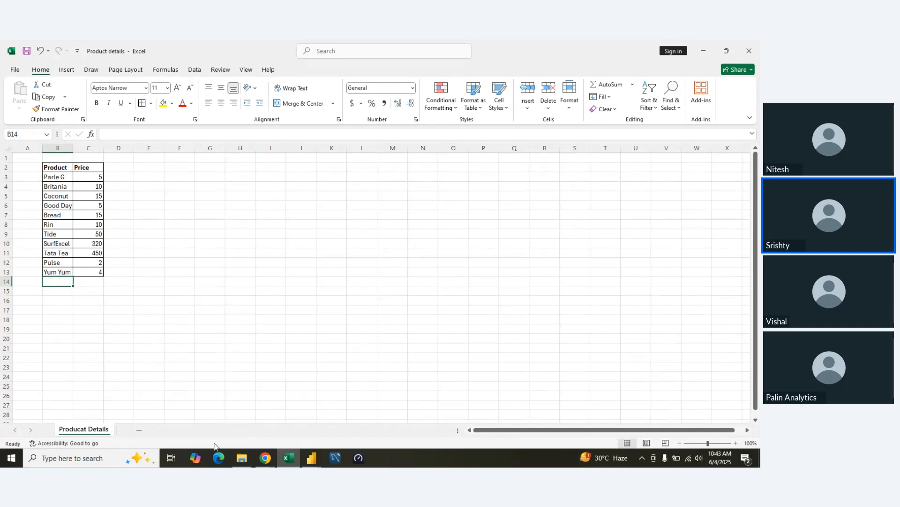
- Return to Power Query Editor, hide the column quality details and refresh the Producat Details preview
click(286, 459)
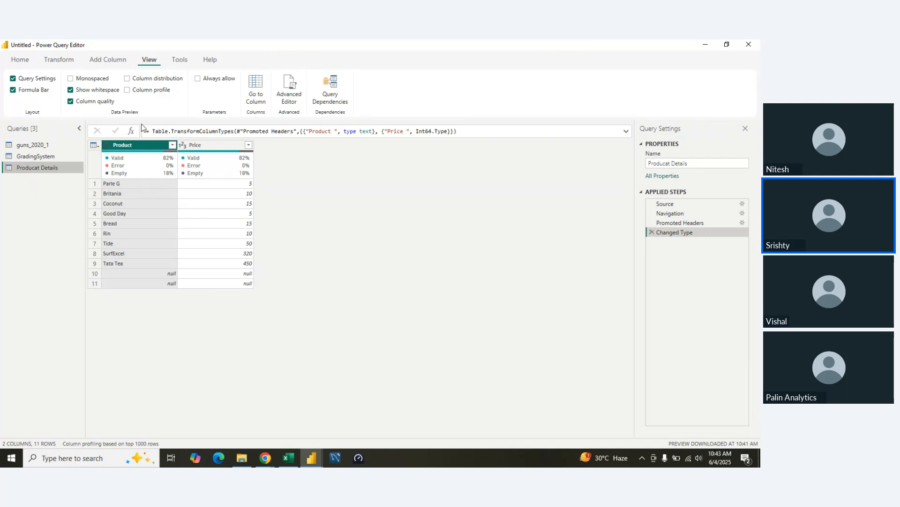
click(92, 103)
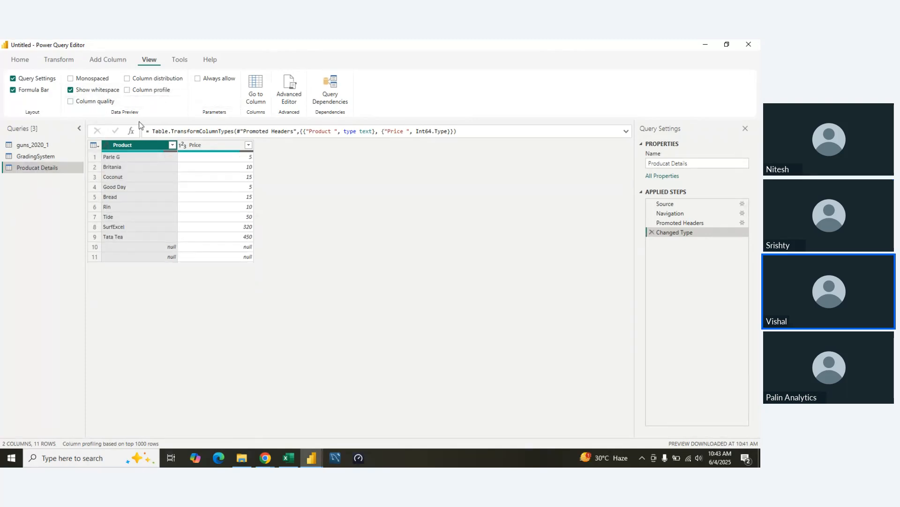
click(68, 59)
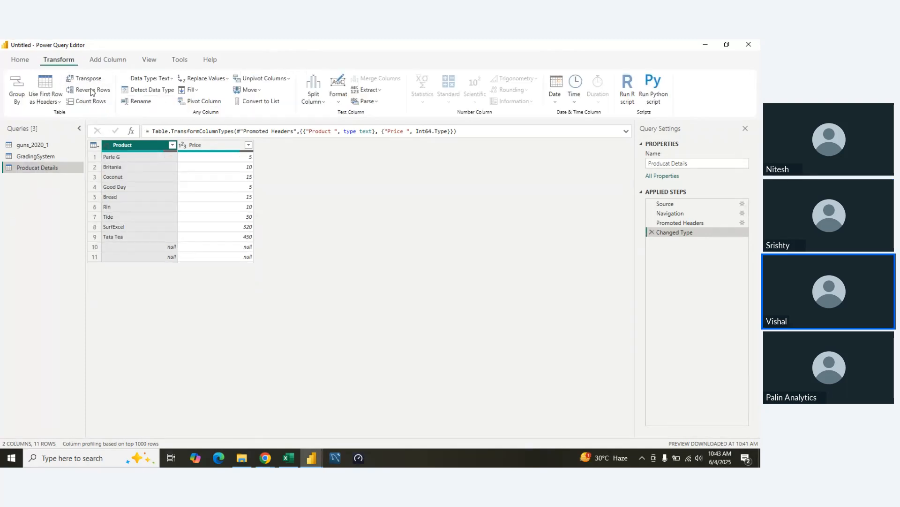
click(23, 57)
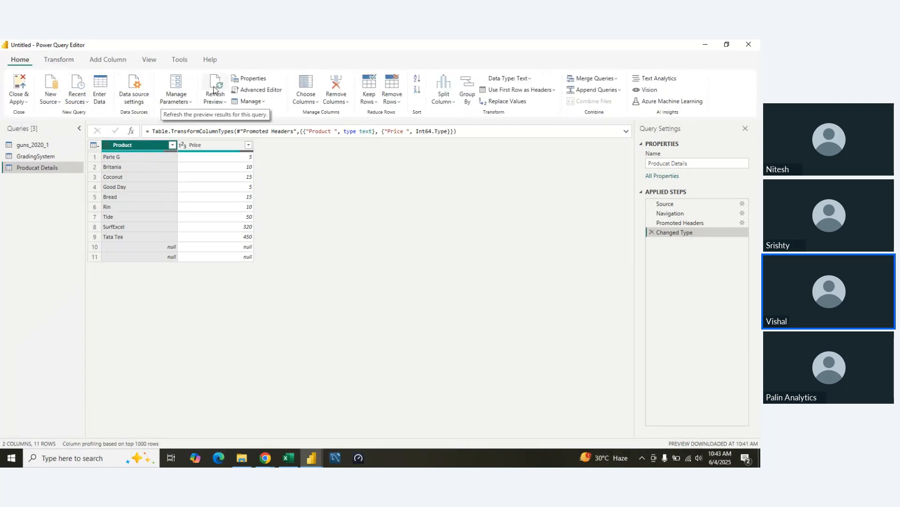
- Refresh the preview of the Producat Details query
click(215, 90)
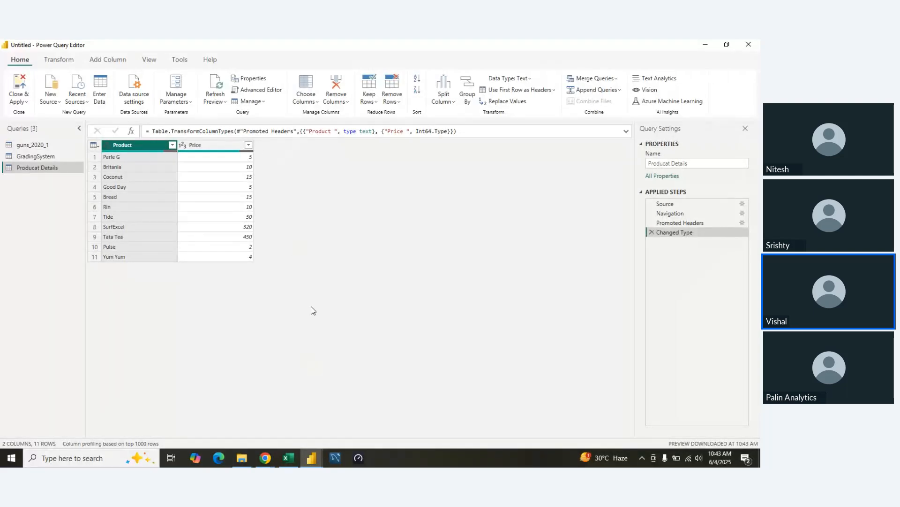
- Switch to the Product details workbook in Excel and add the header QTY in cell D2
key(alt+Tab)
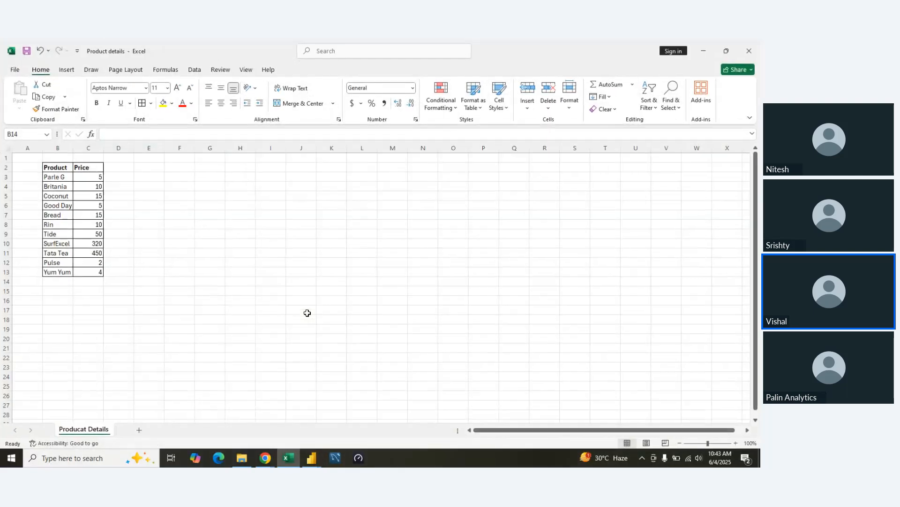
click(121, 165)
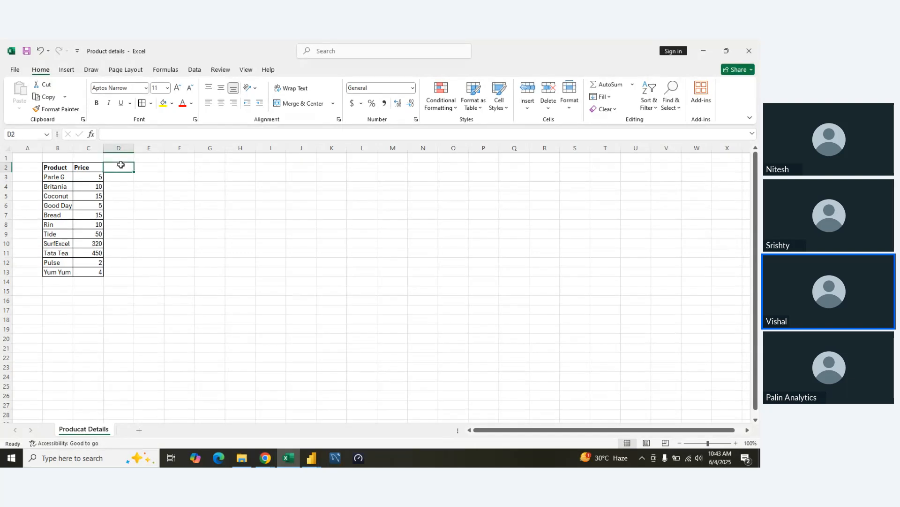
text(QTY)
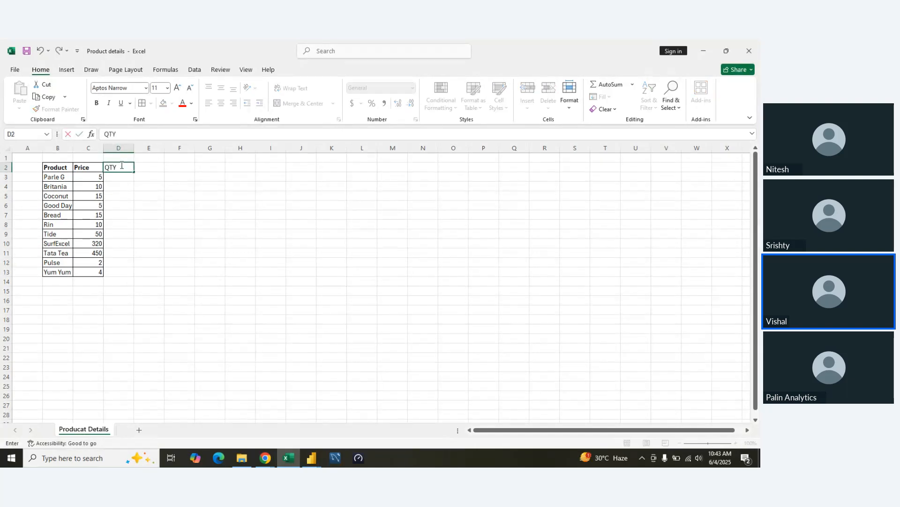
key(Return)
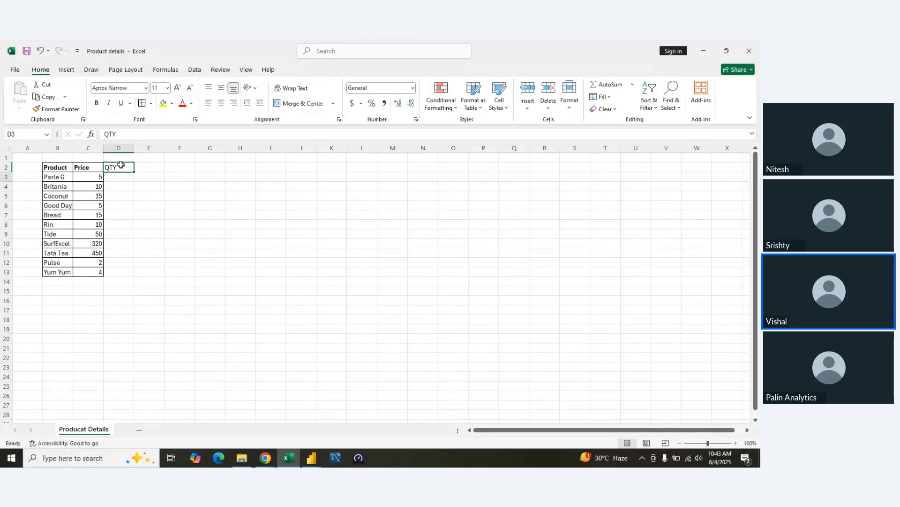
- Fill the QTY column from D3 to D13 with 3, 4, 5, 6, 2, 1, 4, 6, 7, 8 and 4
text(3)
key(Return)
text(4)
key(Return)
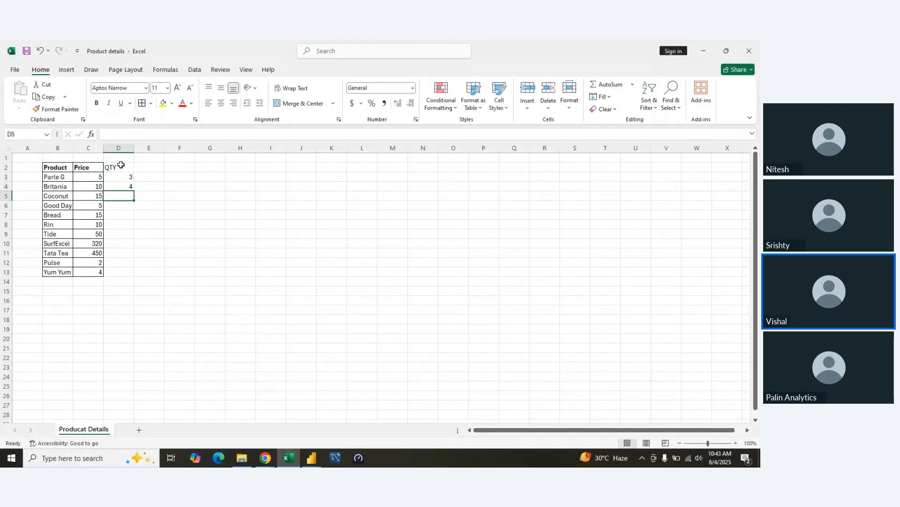
text(5)
key(Return)
text(6)
key(Return)
text(2)
key(Return)
text(1)
key(Return)
text(4)
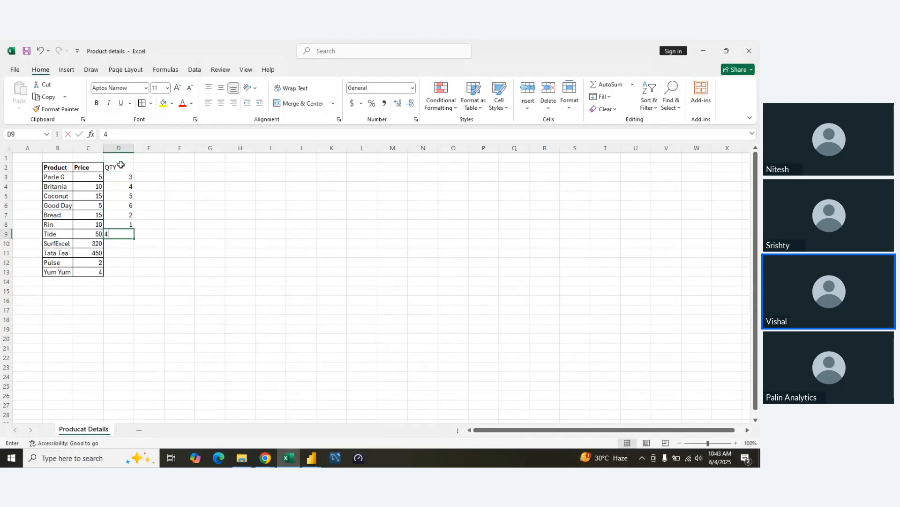
key(Return)
text(6)
key(Return)
text(7)
key(Return)
text(8)
key(Return)
text(4)
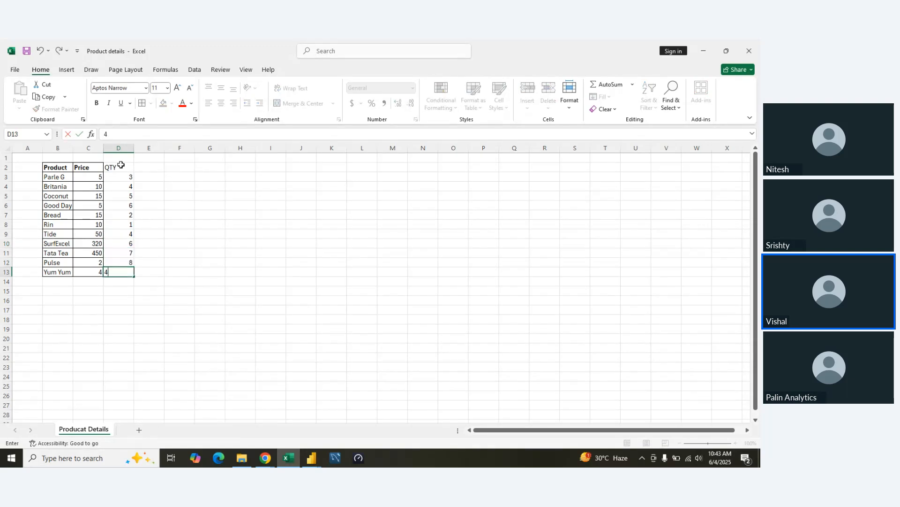
key(Return)
- Apply cell borders to the whole product table, B2:D13, including the QTY column
key(Up)
key(Up)
key(Up)
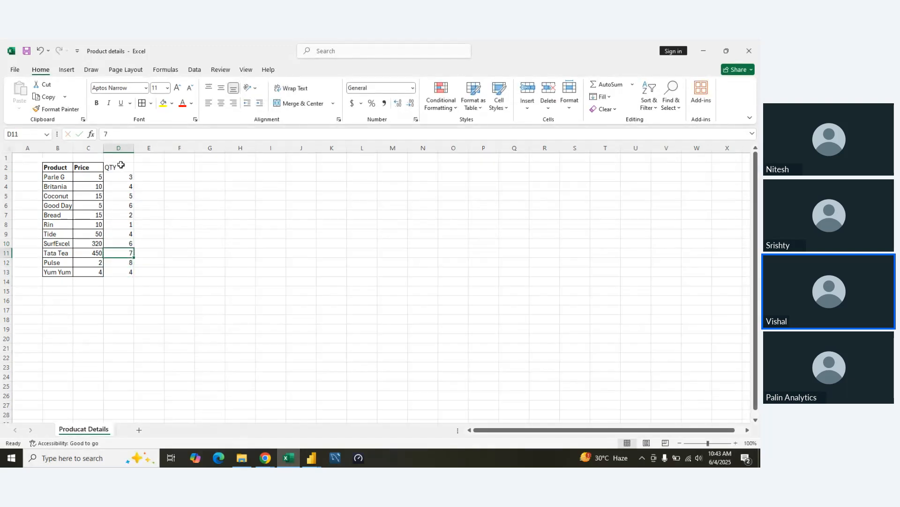
key(Left)
key(ctrl+a)
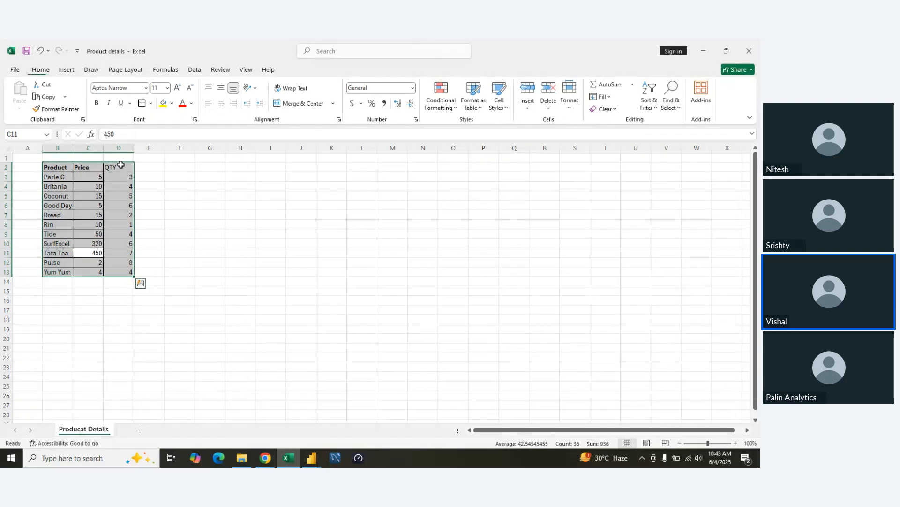
key(Left)
key(Right)
- Make the QTY header bold like the other column headers in row 2
key(Up)
key(Up)
key(Up)
key(Up)
key(Up)
key(Up)
key(Up)
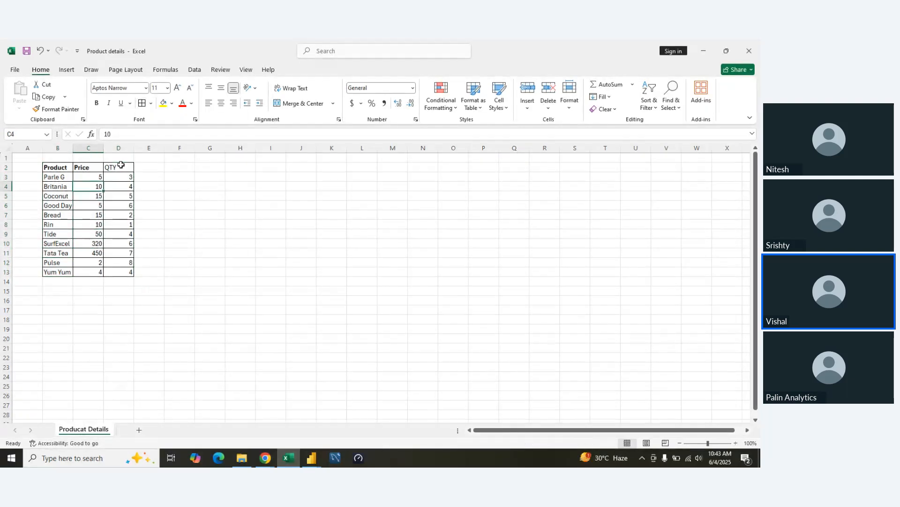
key(Up)
key(Up)
key(shift+Right)
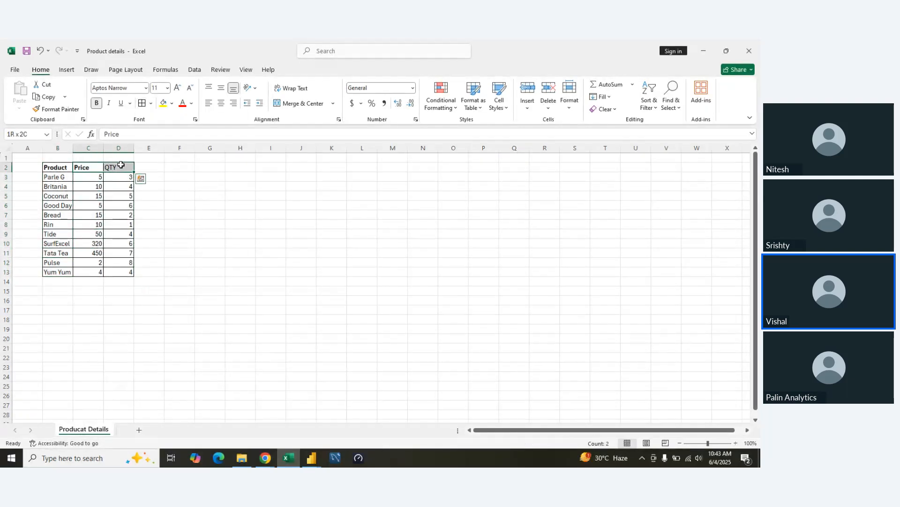
key(ctrl+b)
key(ctrl+b)
key(Left)
key(Down)
key(Down)
key(Down)
key(Down)
key(Down)
key(Down)
key(Down)
key(Down)
key(Down)
key(Down)
key(Down)
key(Down)
key(Down)
key(Down)
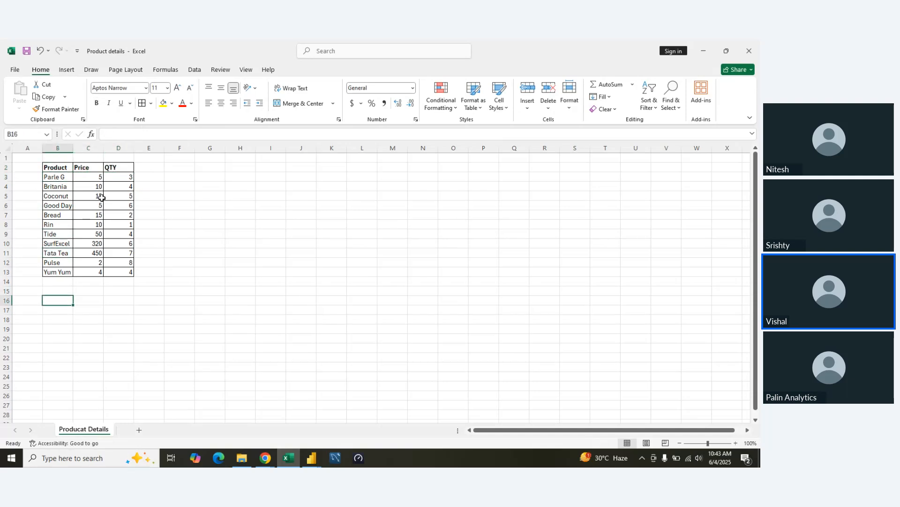
key(Up)
key(Up)
key(Up)
key(Up)
key(Up)
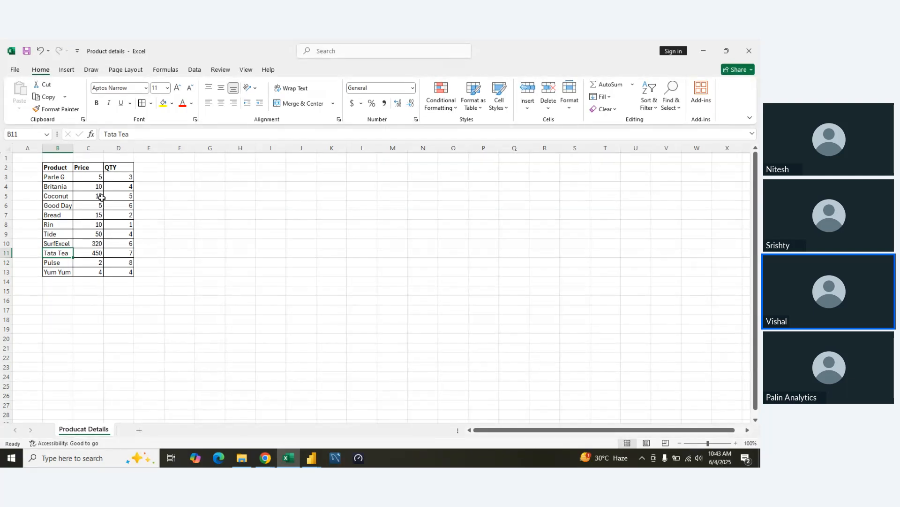
- Return to Power Query Editor and refresh the Producat Details preview to bring in the QTY column
key(alt+Tab)
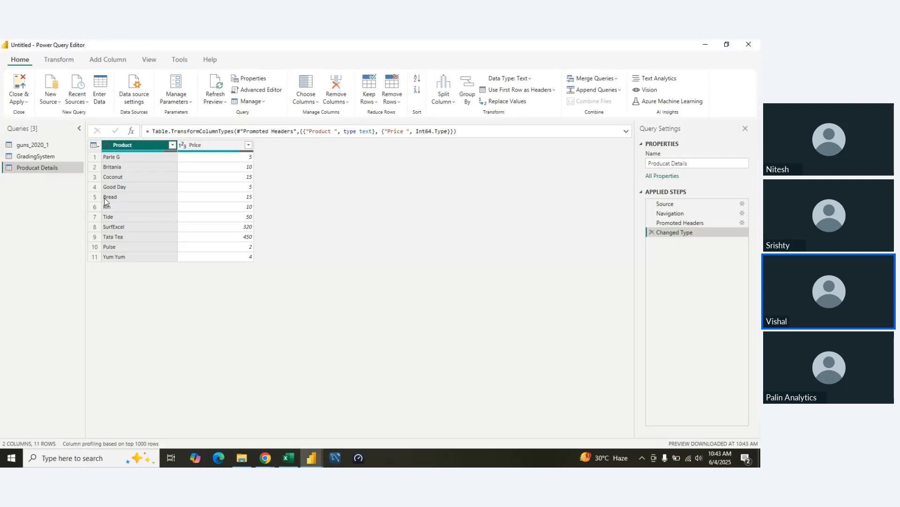
key(alt+Tab)
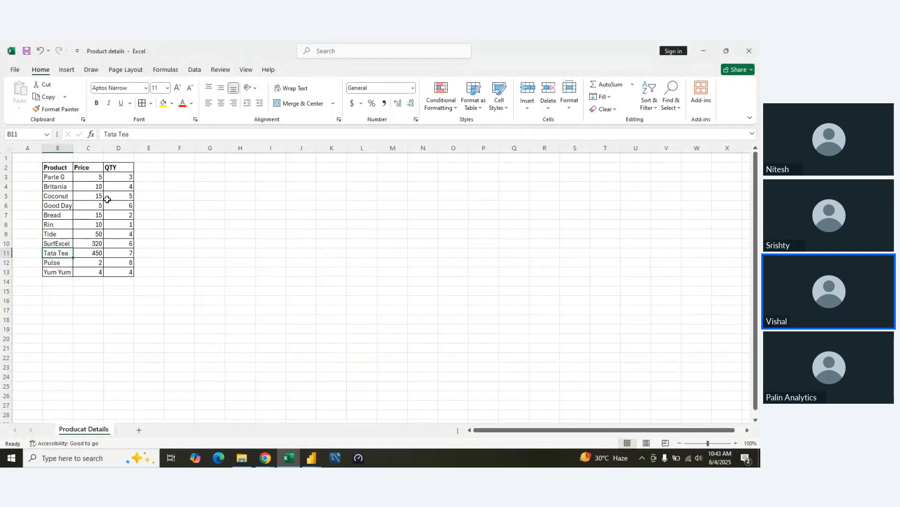
key(alt+Tab)
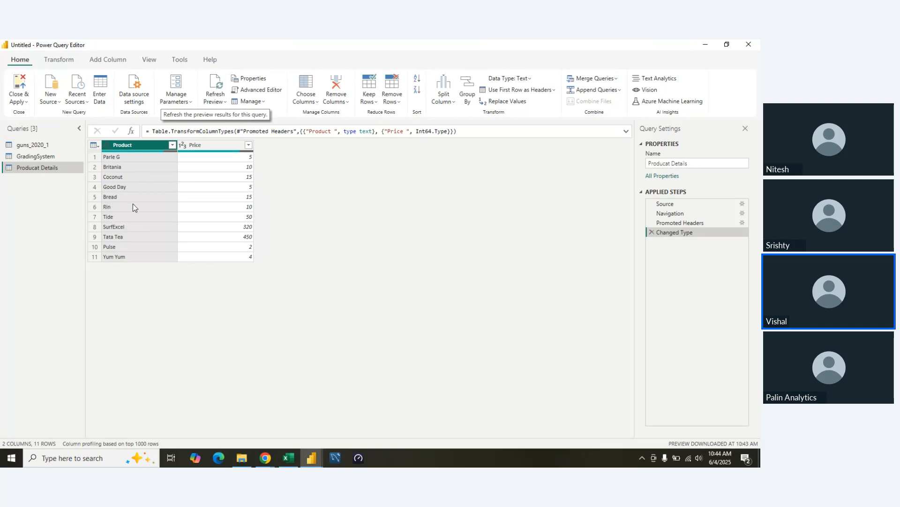
click(213, 84)
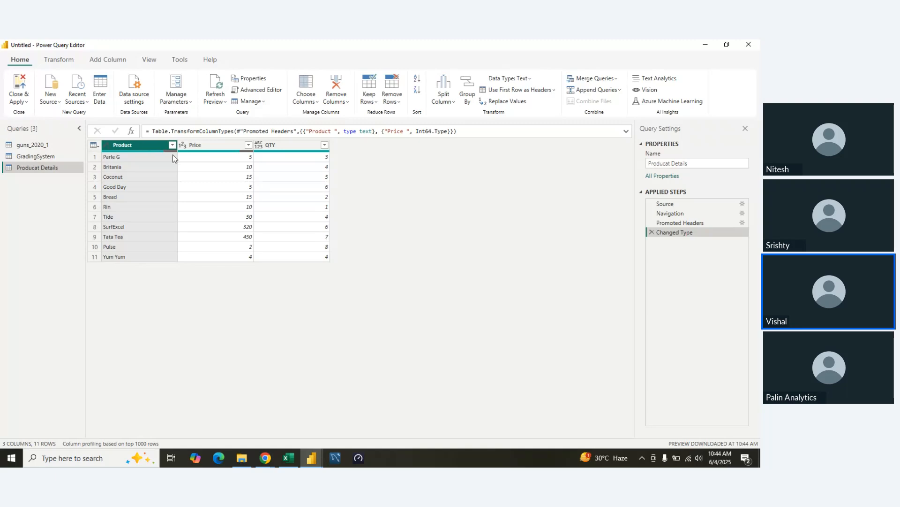
- View the GradingSystem query briefly and go back to the Producat Details query
click(50, 156)
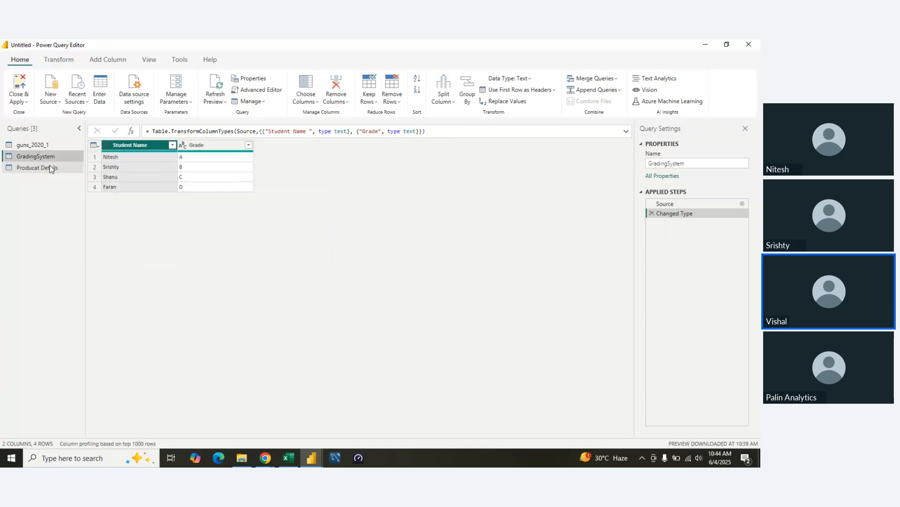
click(50, 168)
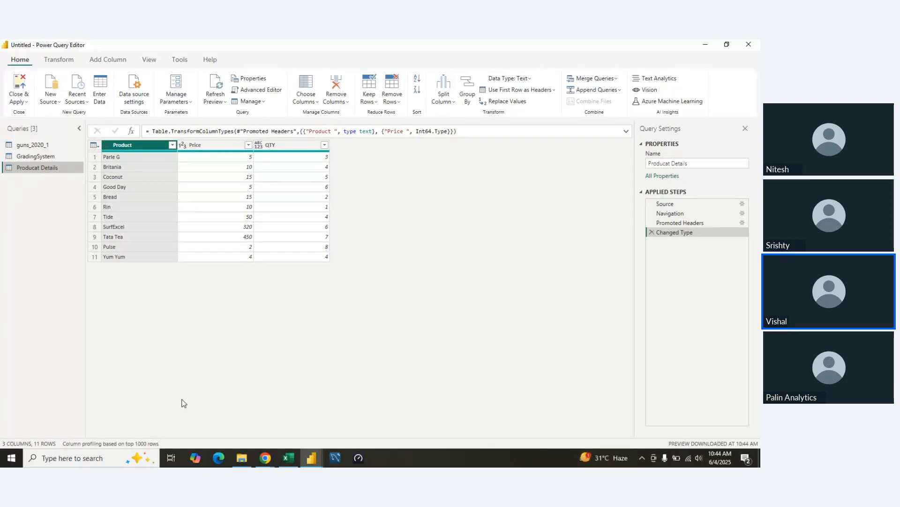
- Switch to the Product details workbook in Excel and select the Price column with its header, C2:C13
key(alt+Tab)
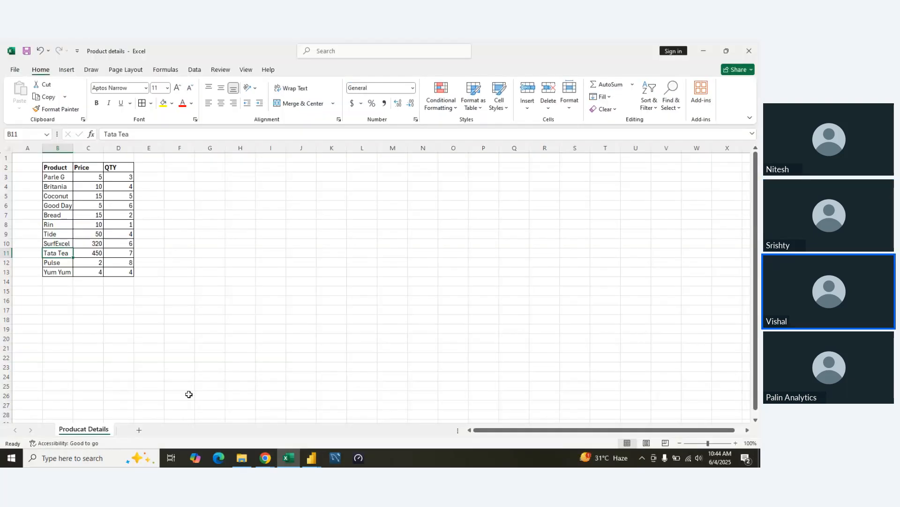
click(149, 251)
key(Left)
key(Left)
key(Up)
key(Up)
key(Up)
key(Up)
key(Up)
key(Up)
key(Up)
key(Up)
key(Up)
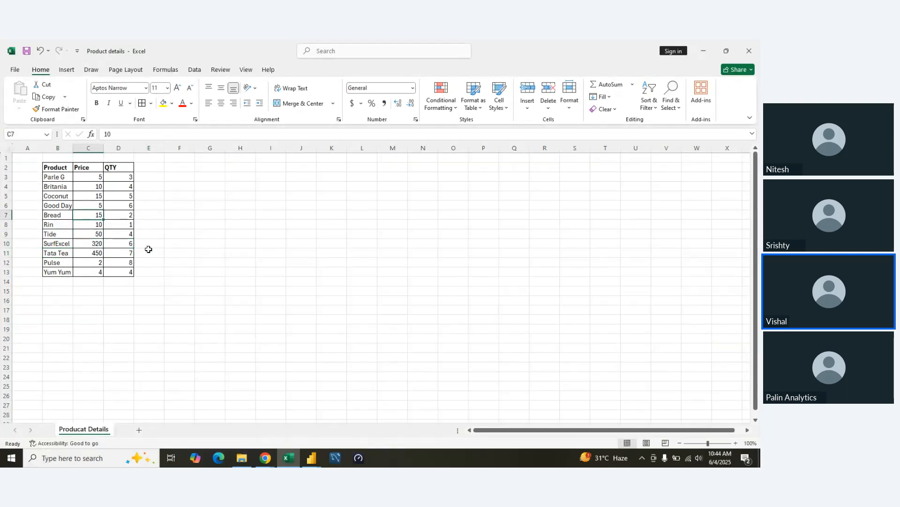
key(ctrl+shift+Down)
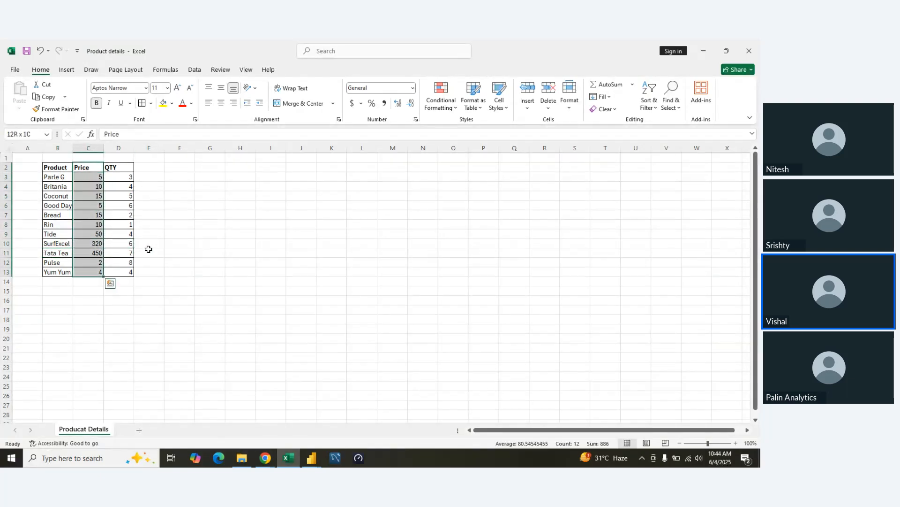
key(ctrl+c)
key(ctrl+q)
key(Right)
key(Right)
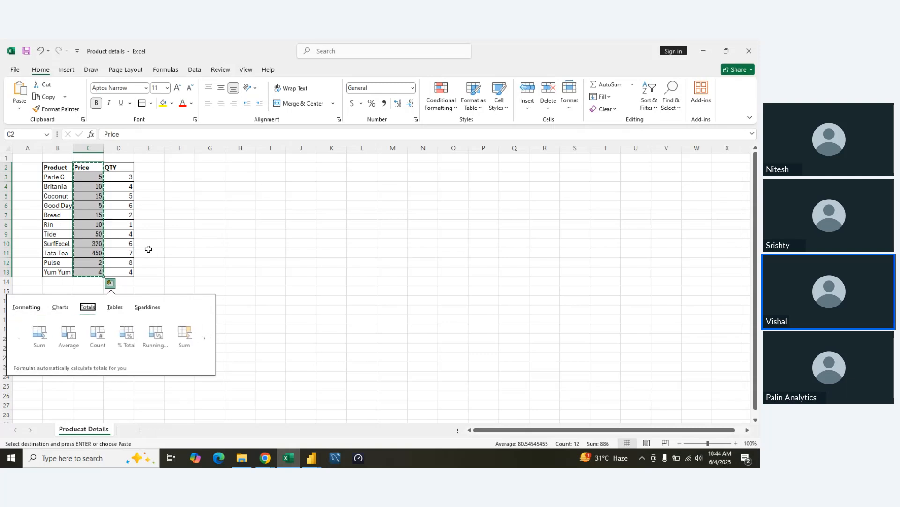
key(Left)
key(Escape)
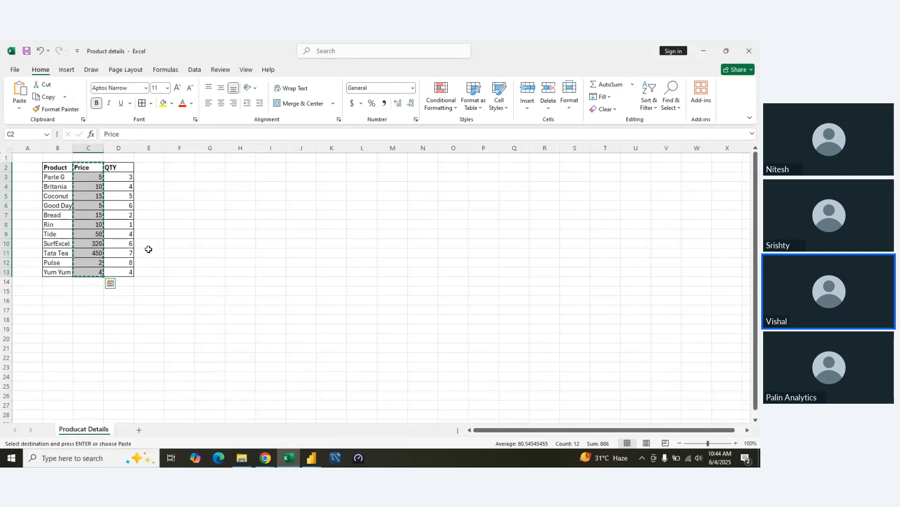
- Cut the selected Price column and paste it at E2, beside the QTY column
key(ctrl+x)
key(Right)
key(Right)
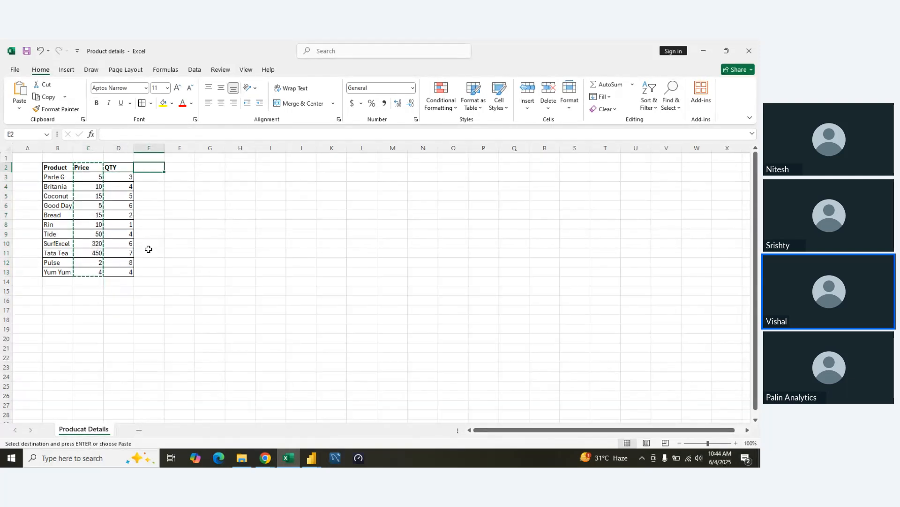
key(ctrl+v)
- Move the QTY and Price columns together from D2:E13 to C2, closing the gap beside the Product column
key(Left)
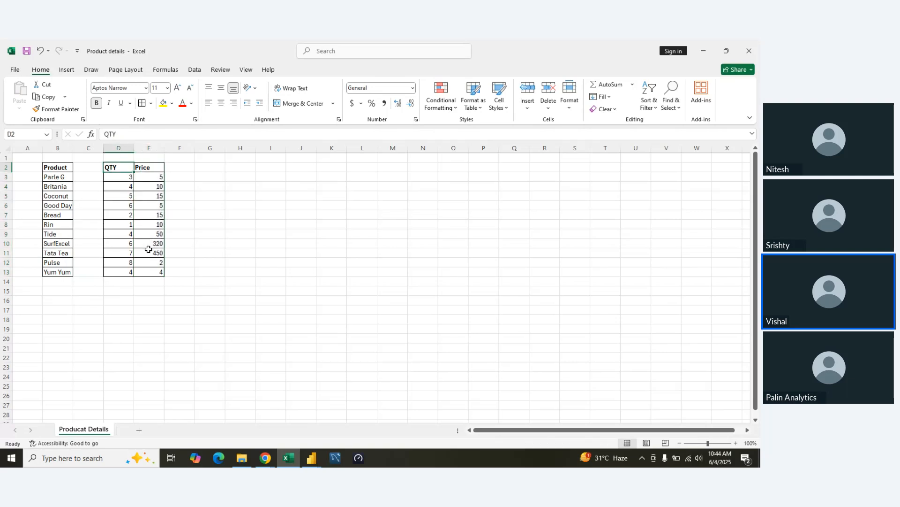
key(ctrl+shift+Down)
key(shift+Right)
key(ctrl+x)
key(Left)
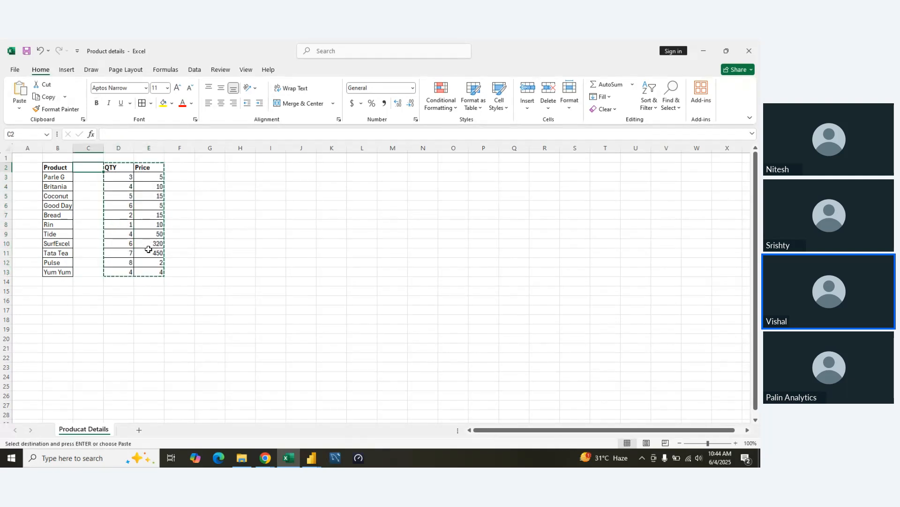
key(ctrl+v)
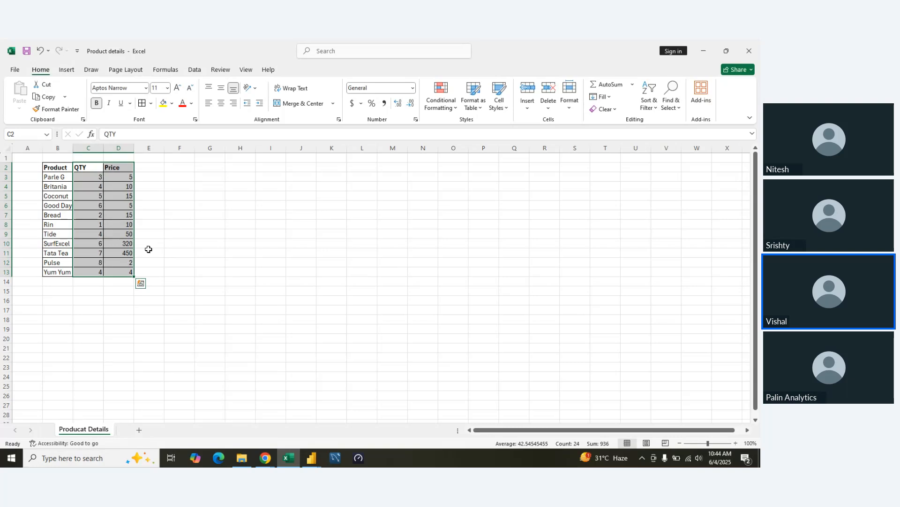
key(Right)
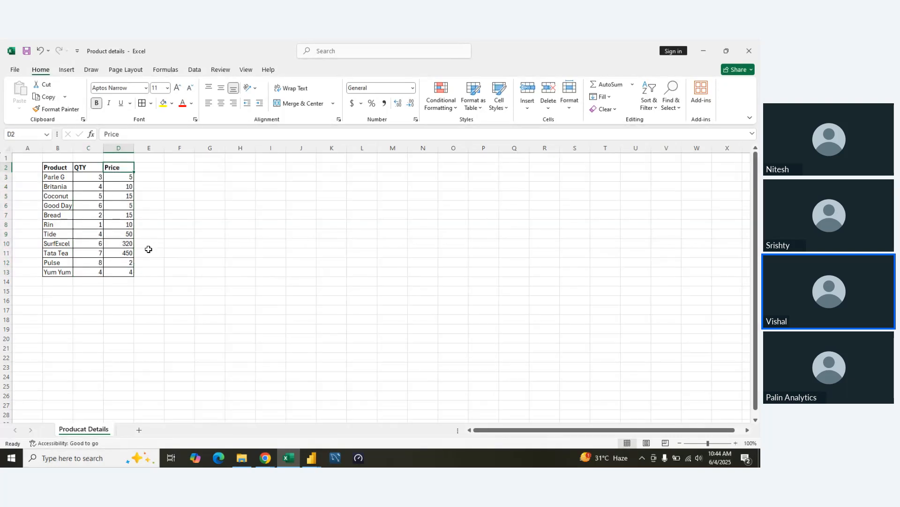
- Return to Power Query Editor and refresh the Producat Details preview to load the new column order
key(alt+Tab)
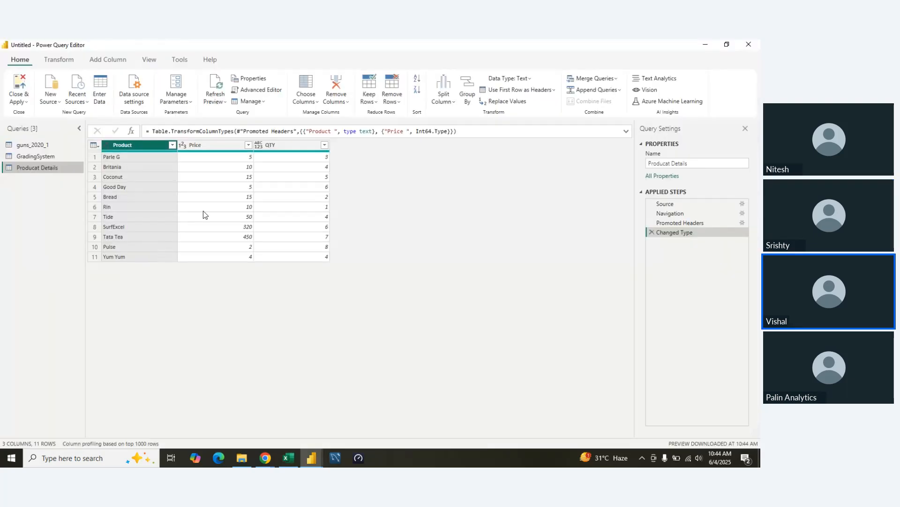
click(212, 88)
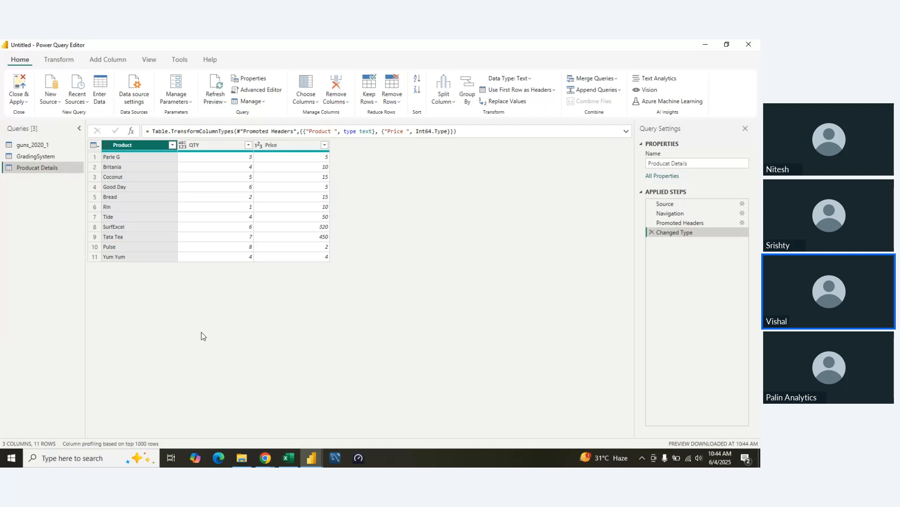
- Switch to the Product details workbook in Excel and add the header Revenue in cell E2
key(alt+Tab)
key(Right)
key(Right)
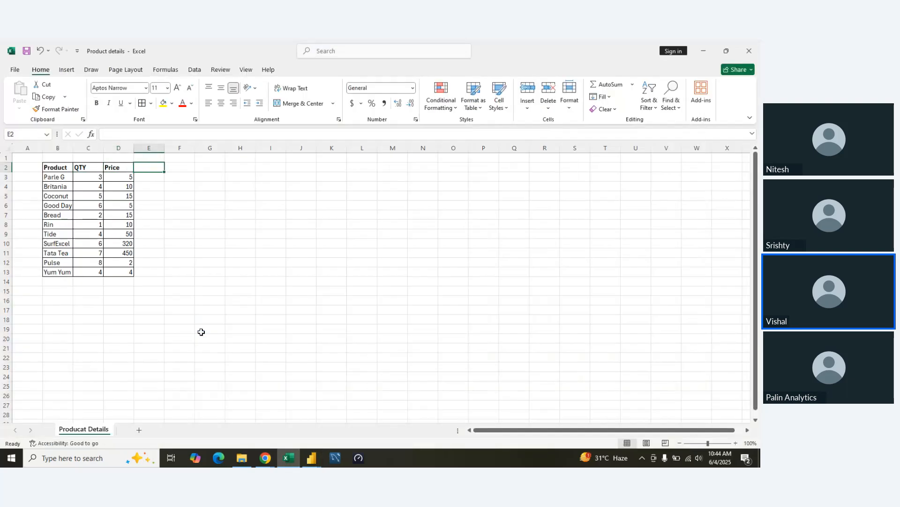
text(Reve)
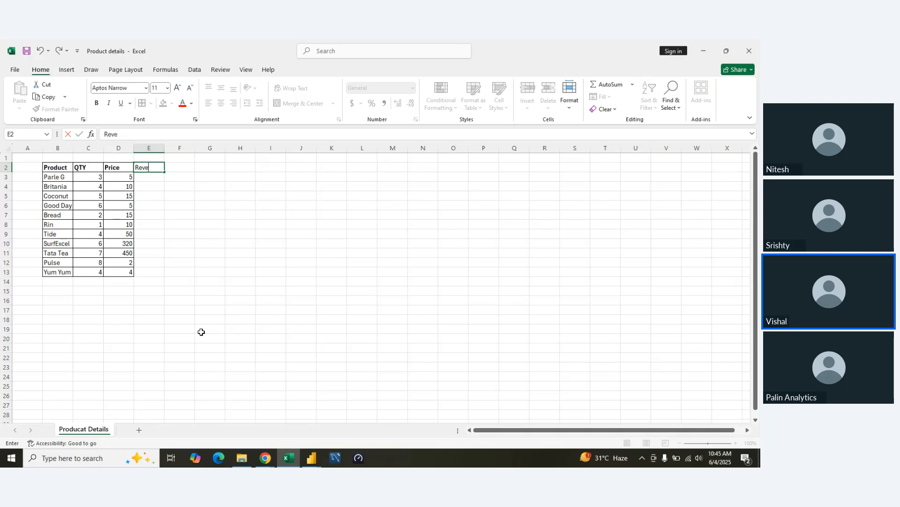
text(nue)
key(Return)
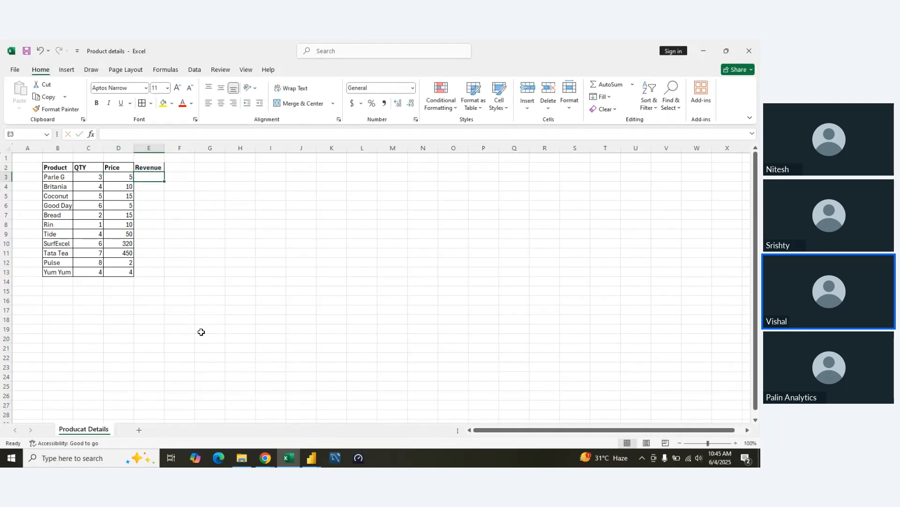
- Build the formula =C3*D3 in Revenue cell E3, and switch to Power Query Editor
text(=)
key(Left)
key(Left)
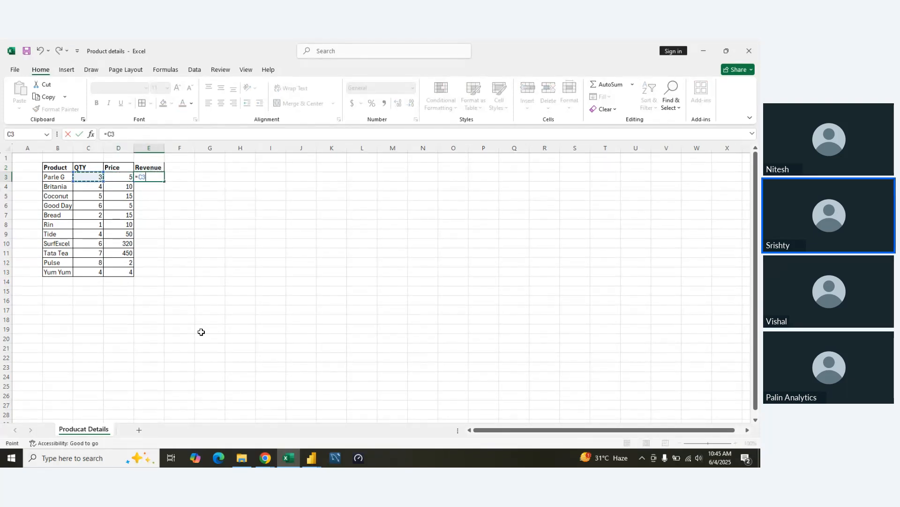
text(*)
key(Left)
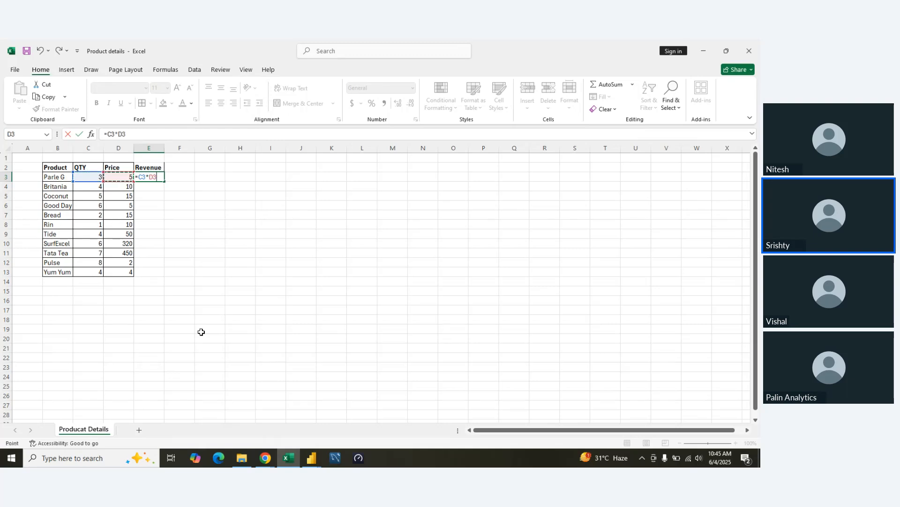
key(alt+Tab)
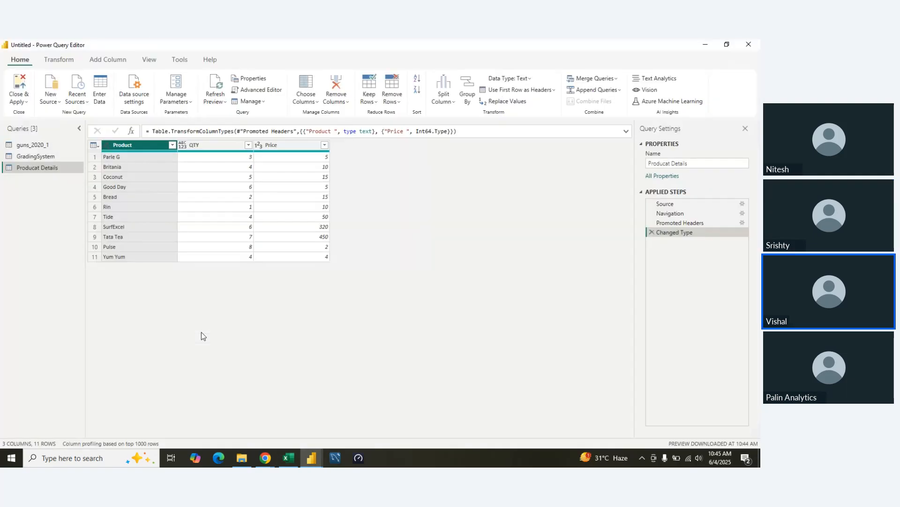
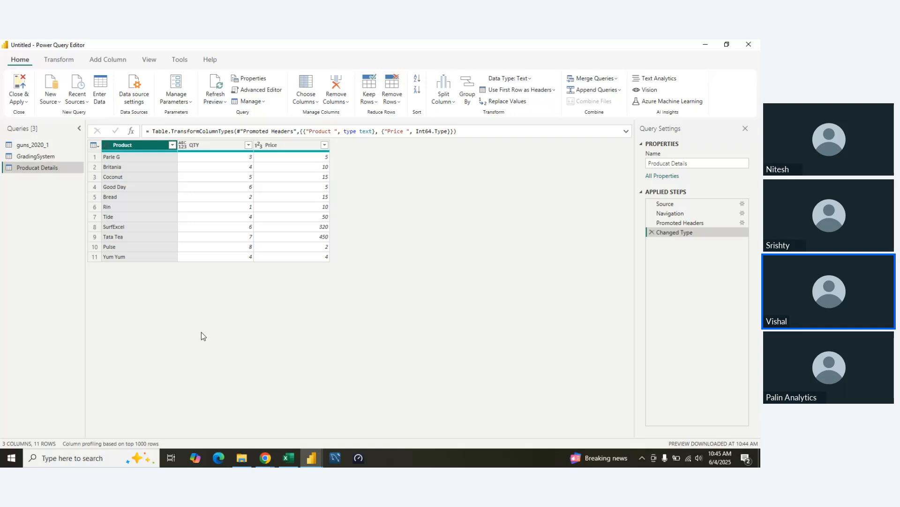
key(Left)
key(Down)
key(Right)
key(Right)
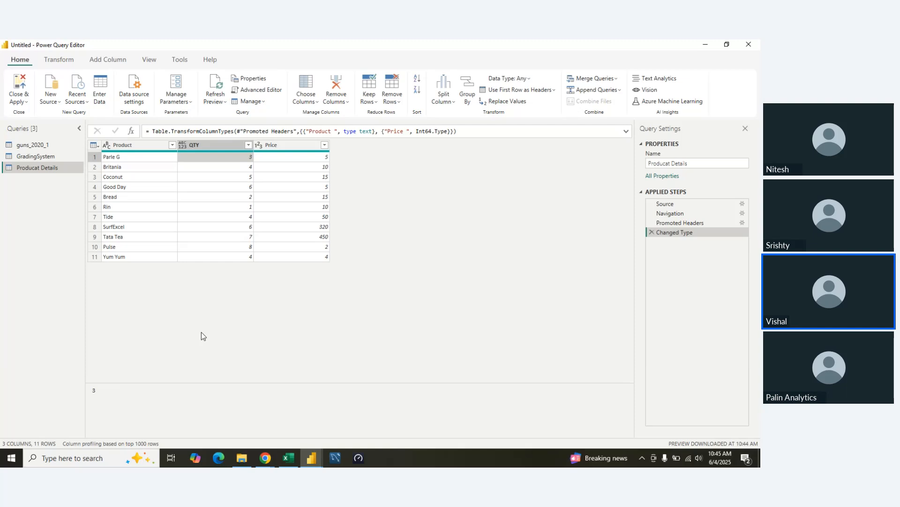
key(Left)
key(Up)
key(Down)
key(Right)
key(Down)
key(Down)
key(Down)
key(Down)
key(Down)
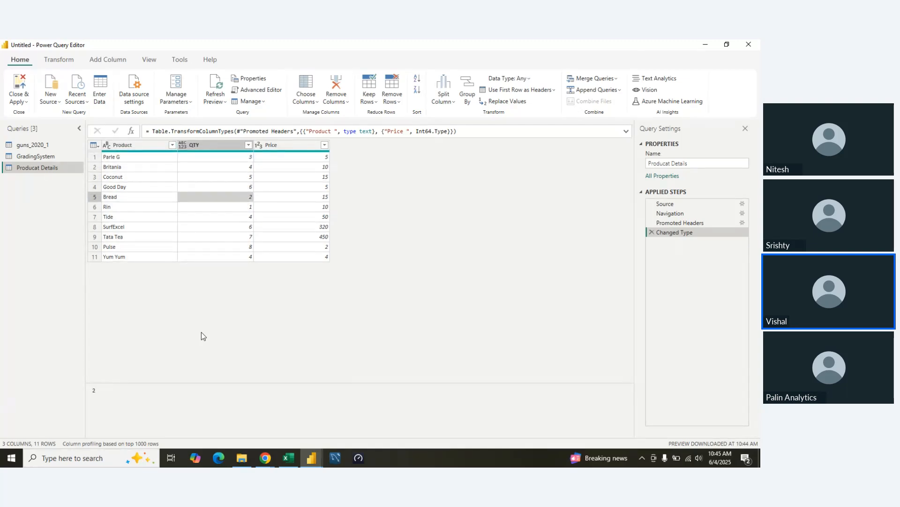
key(Left)
key(Up)
key(Up)
key(Up)
key(Up)
key(Up)
key(Up)
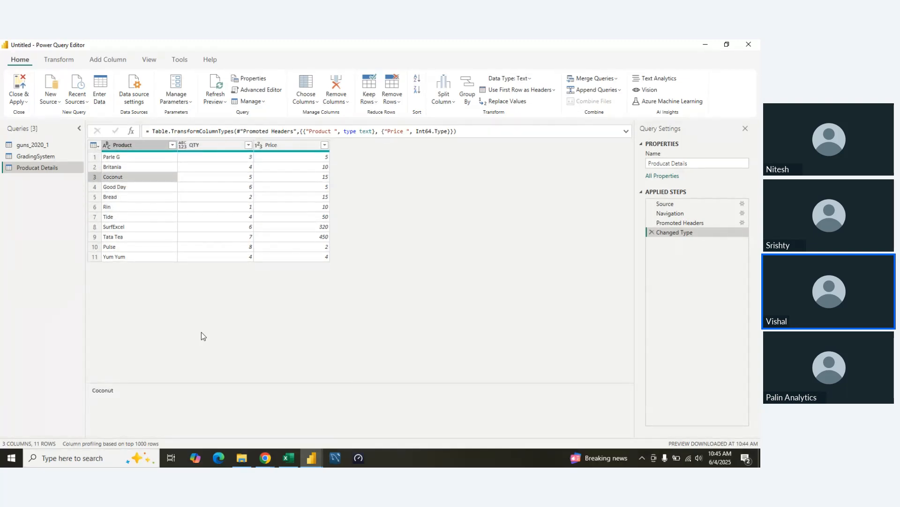
key(Right)
key(Left)
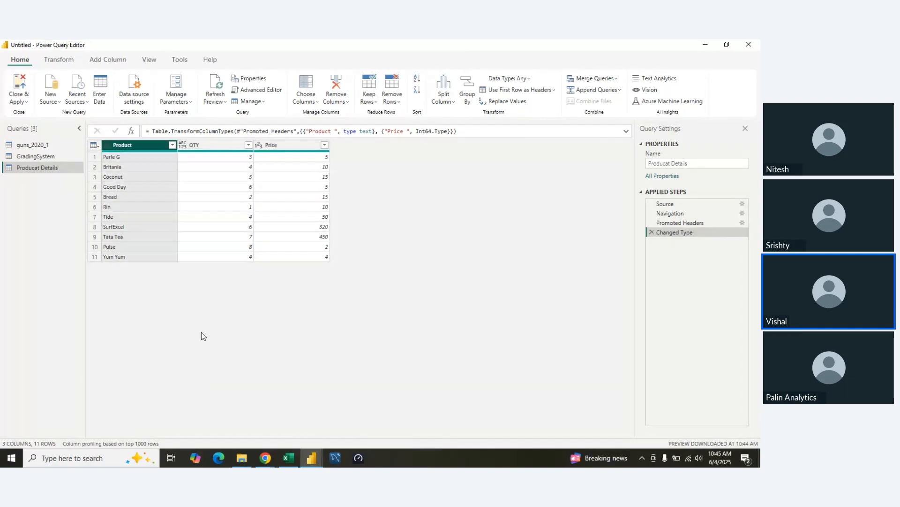
key(Right)
key(Left)
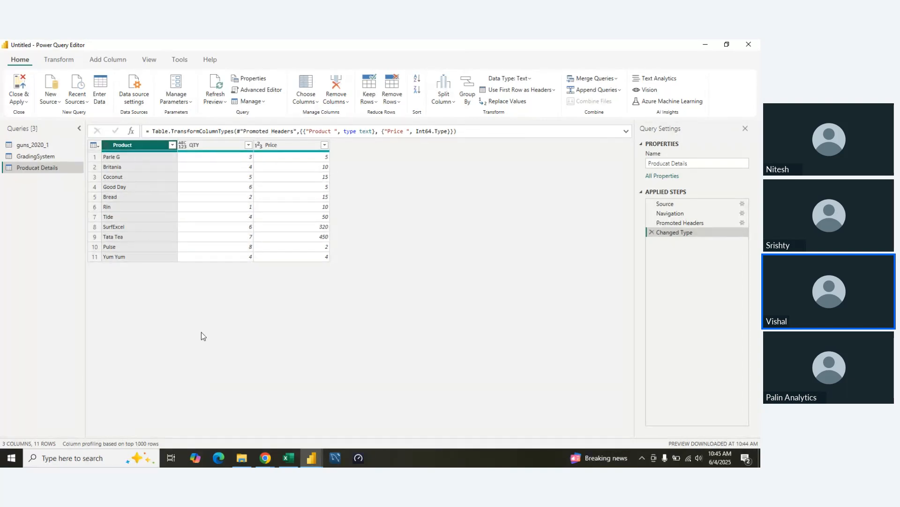
key(Right)
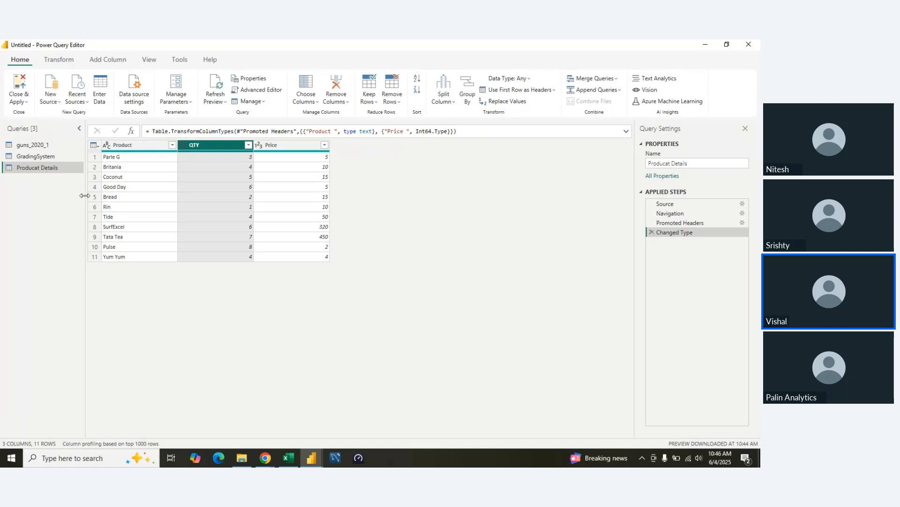
- Refresh the Producat Details preview, and reload it by switching to the GradingSystem query and back
click(218, 87)
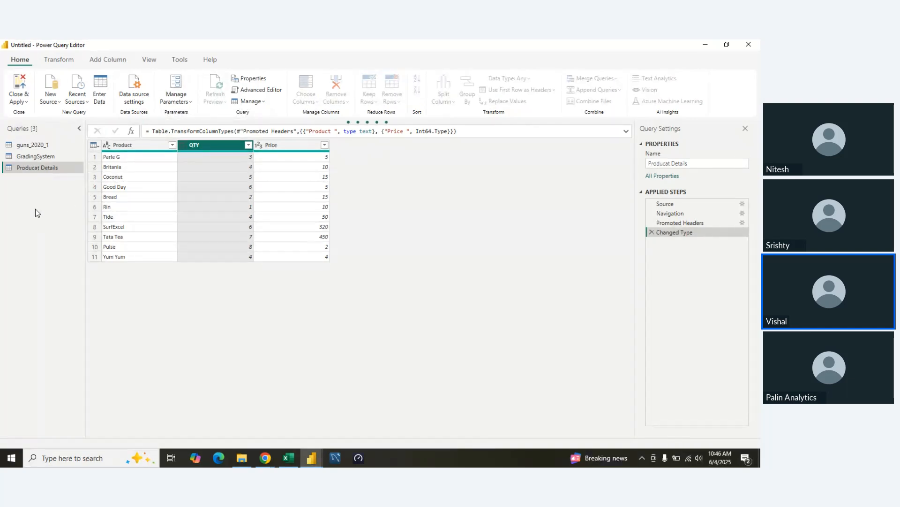
click(40, 157)
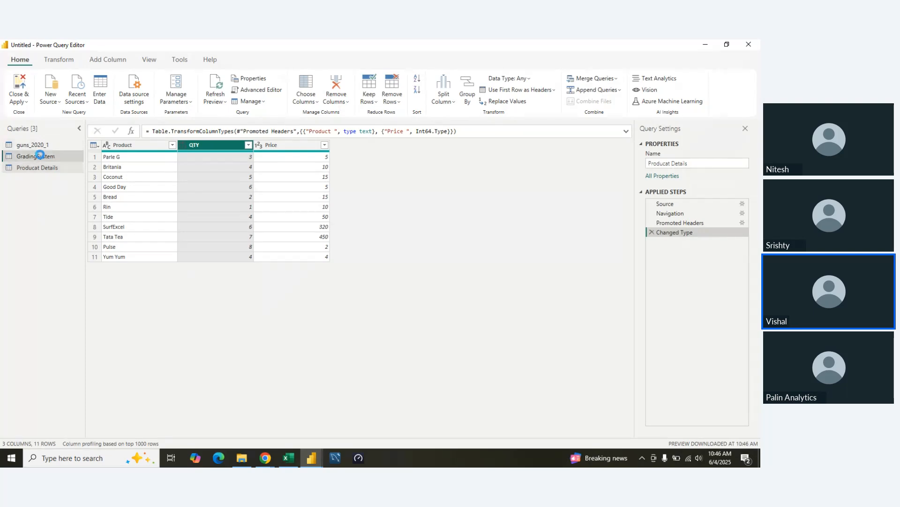
click(41, 167)
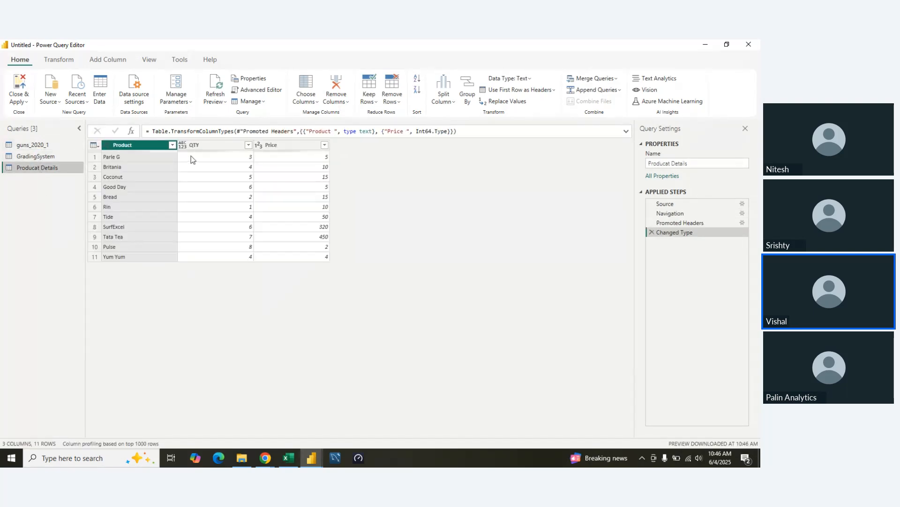
- Detect the data type of the QTY column in the Producat Details query
click(196, 147)
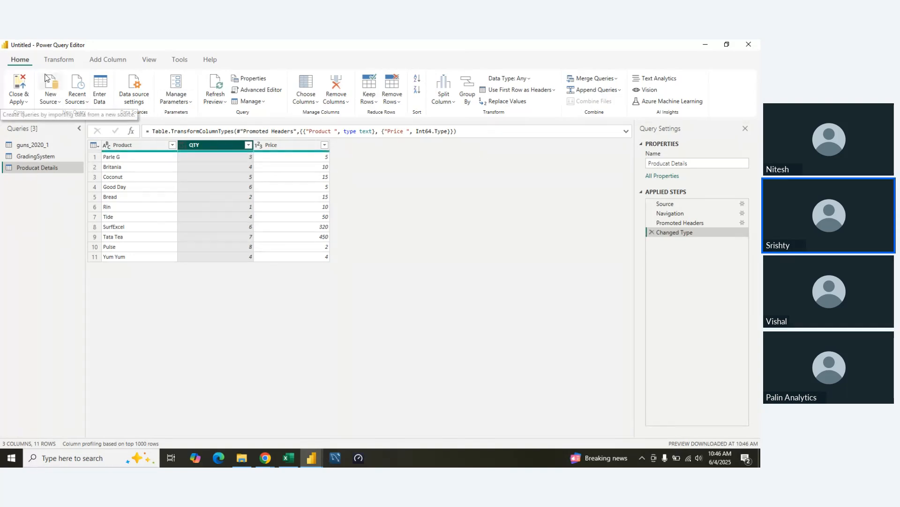
click(67, 62)
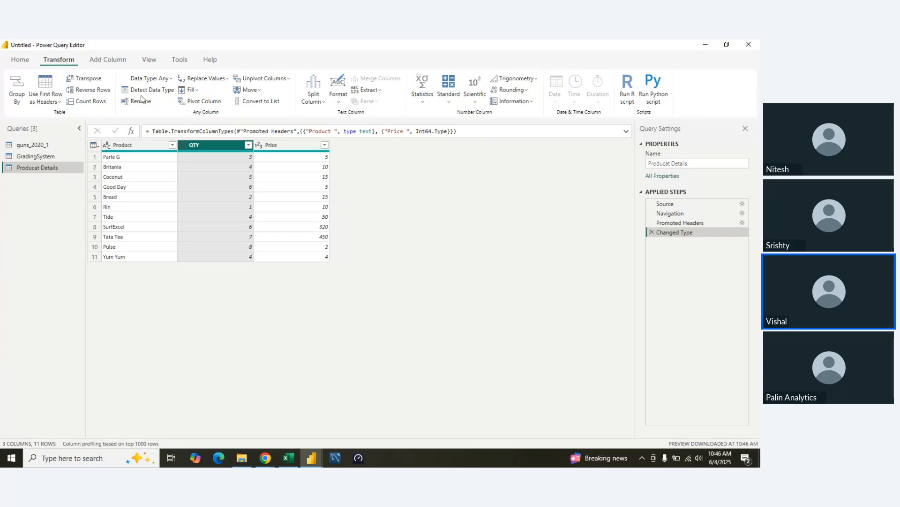
click(144, 96)
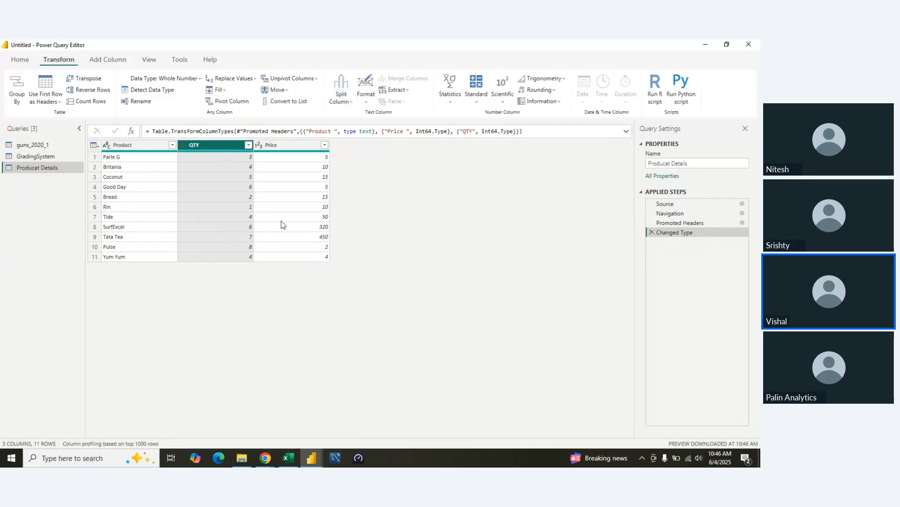
click(288, 206)
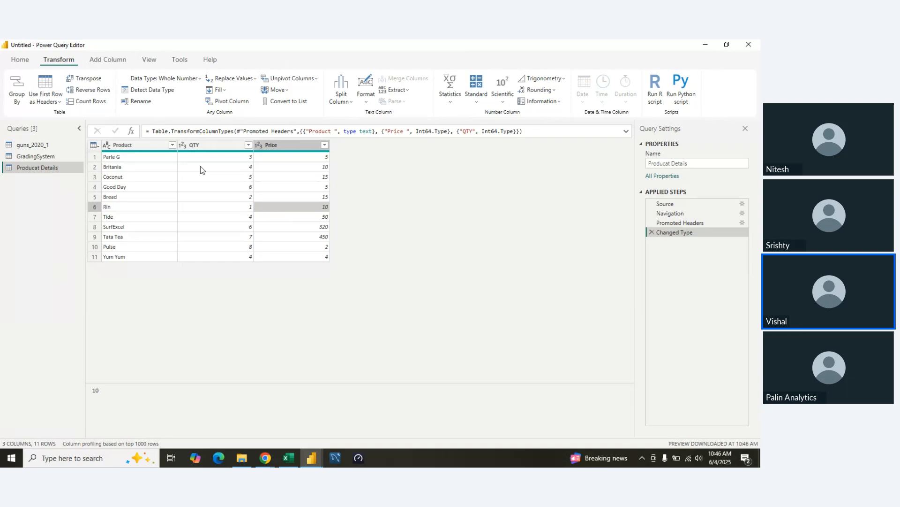
- Look over the data types available for the QTY column without changing its type
click(184, 149)
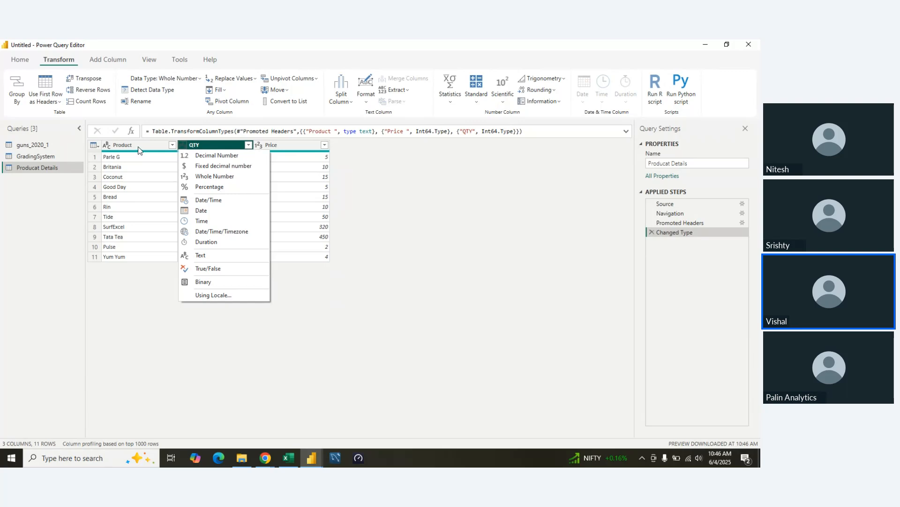
click(137, 146)
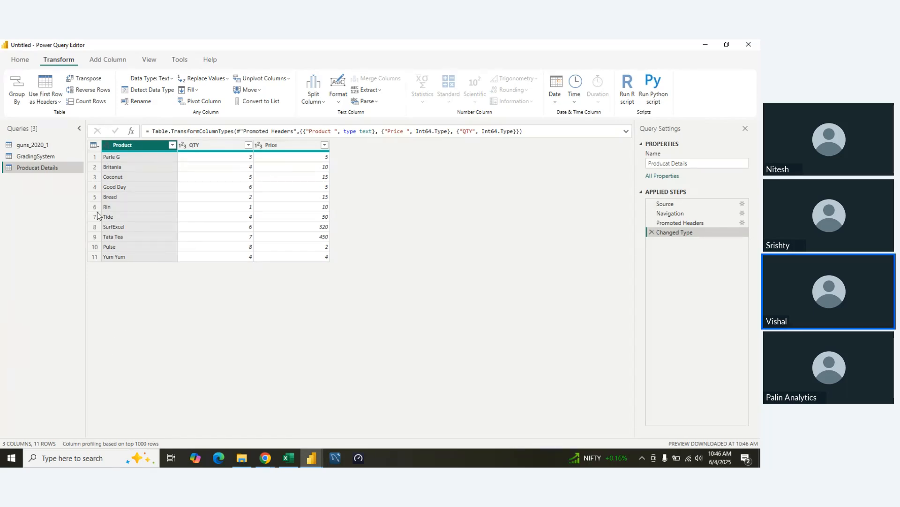
click(20, 60)
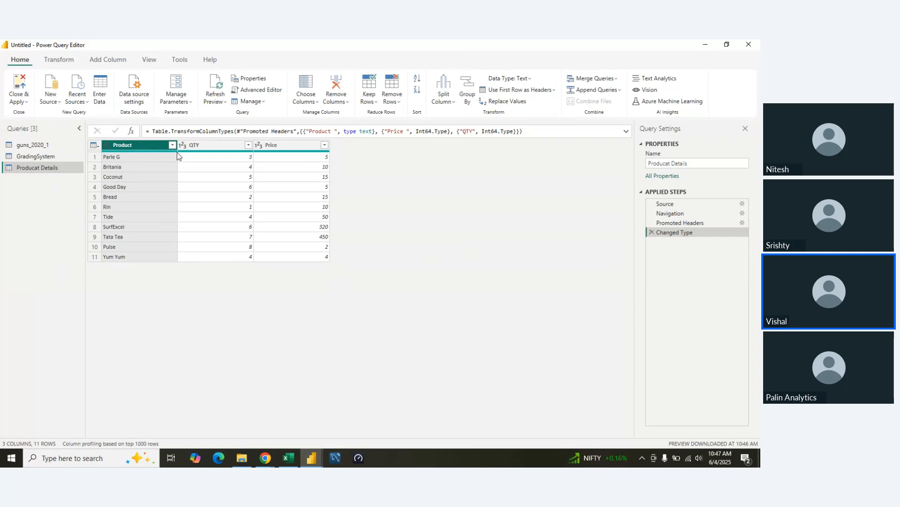
- Reselect the Producat Details query and refresh the previews of all queries
click(32, 156)
click(33, 167)
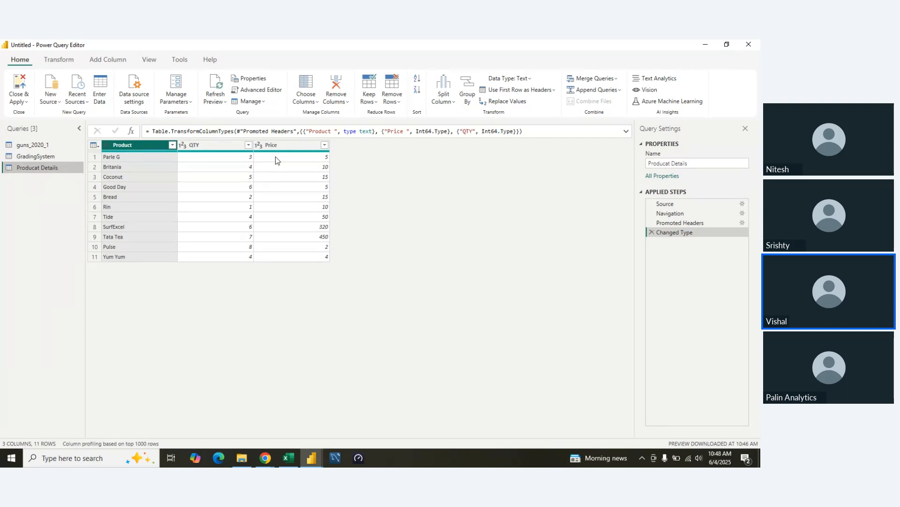
click(216, 98)
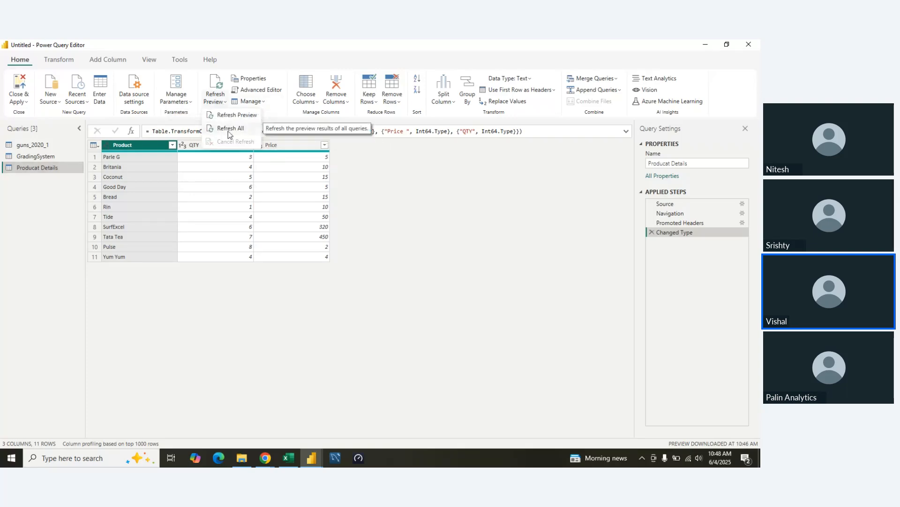
click(227, 128)
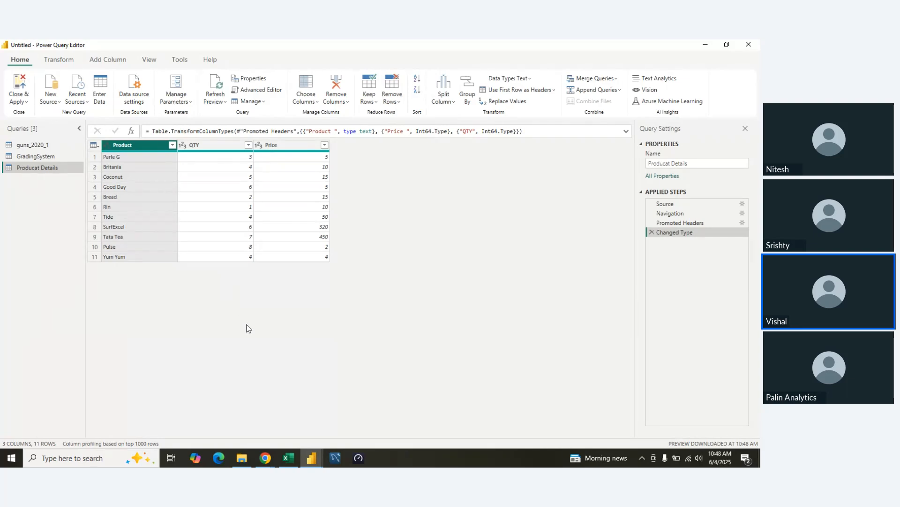
- Switch to the Product details workbook in Excel and complete the pending Revenue formula in E3
click(288, 457)
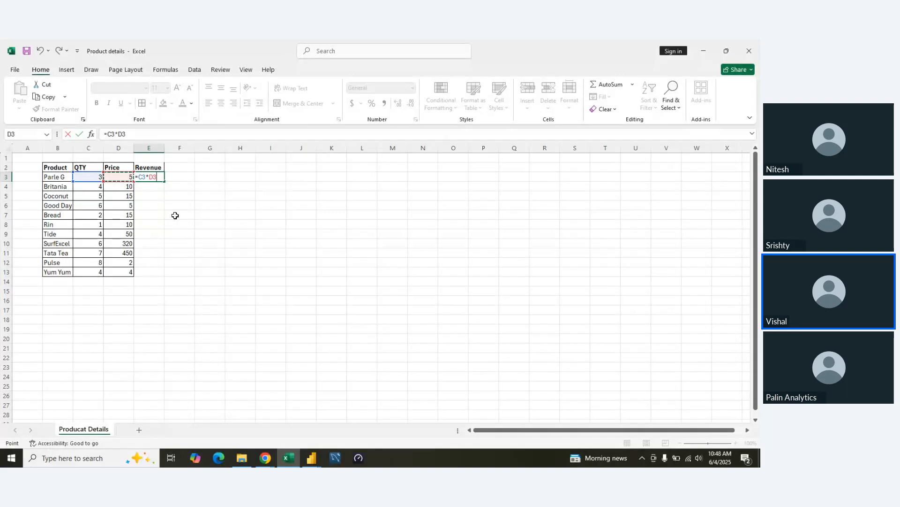
key(Return)
key(Down)
key(Down)
key(Down)
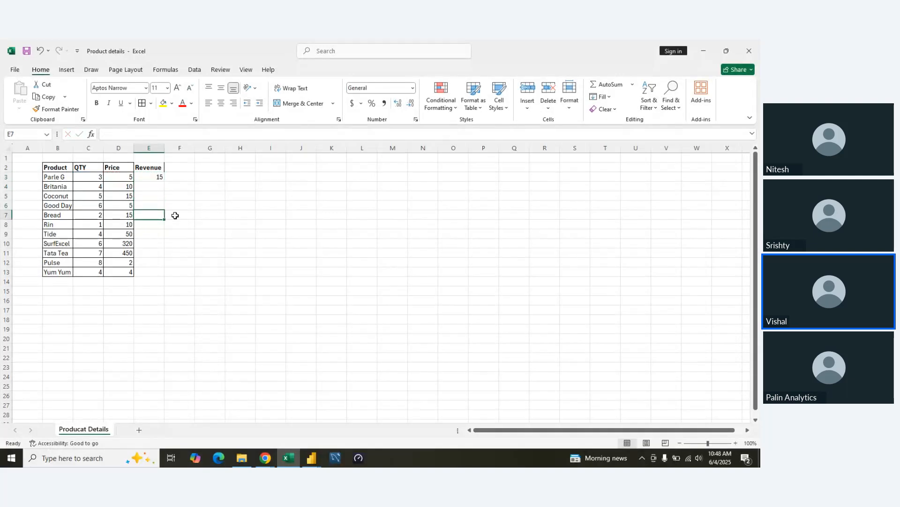
- Fill the Revenue formula from E3 down through E13, next to the last Price value
key(Up)
key(Up)
key(Up)
key(Up)
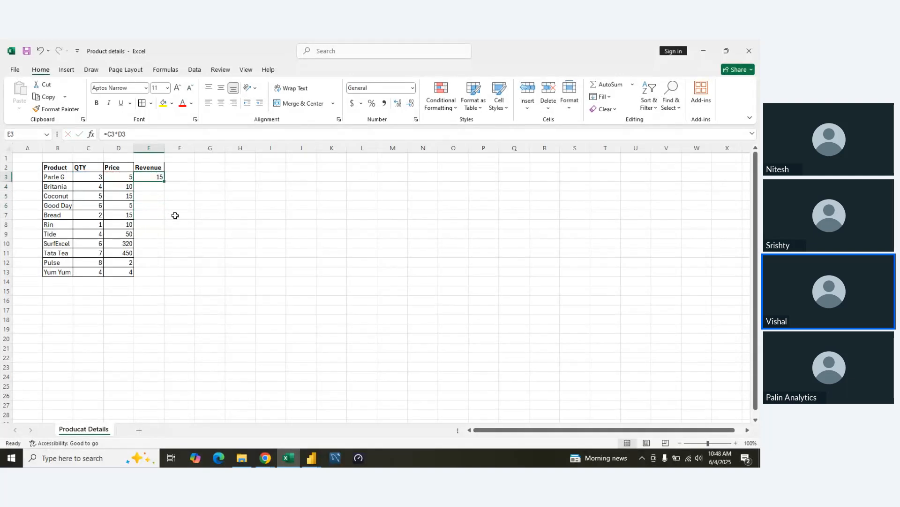
key(Left)
key(Down)
key(Down)
key(Down)
key(Down)
key(Down)
key(Down)
key(Down)
key(Down)
key(Down)
key(Down)
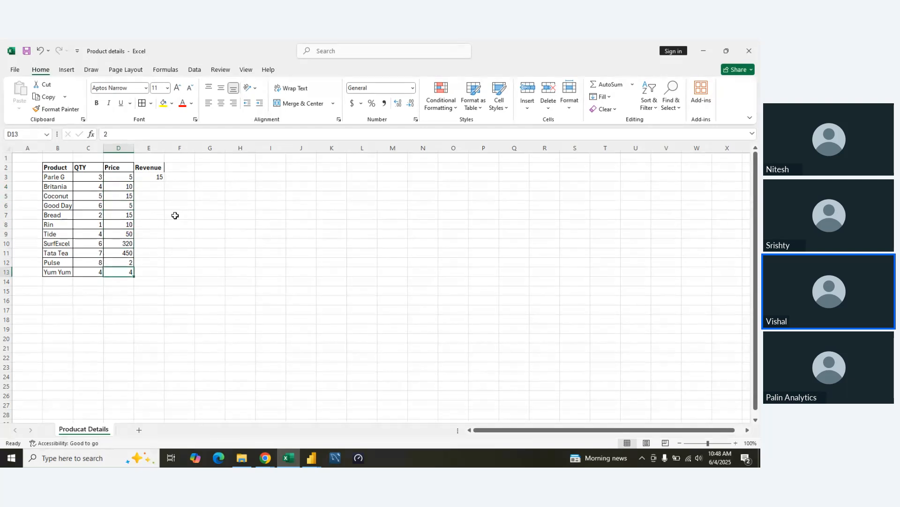
key(Right)
key(ctrl+shift+Up)
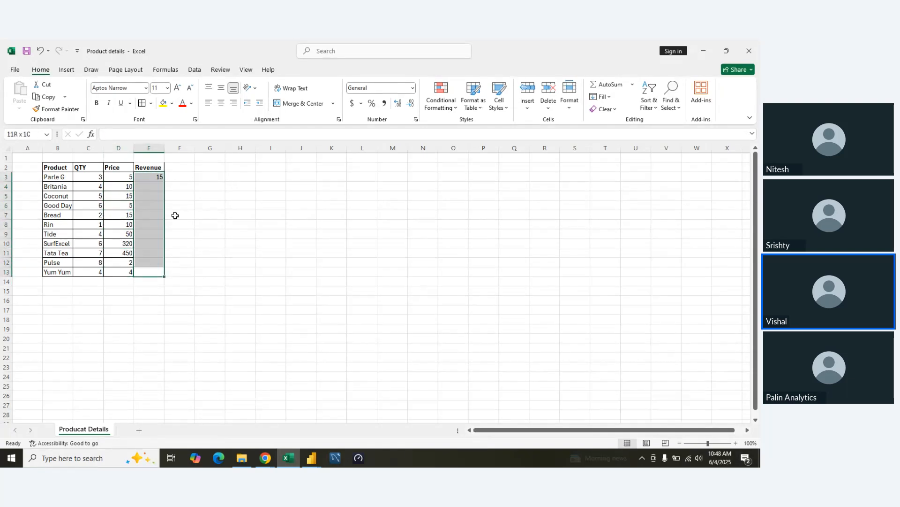
key(ctrl+d)
key(ctrl+q)
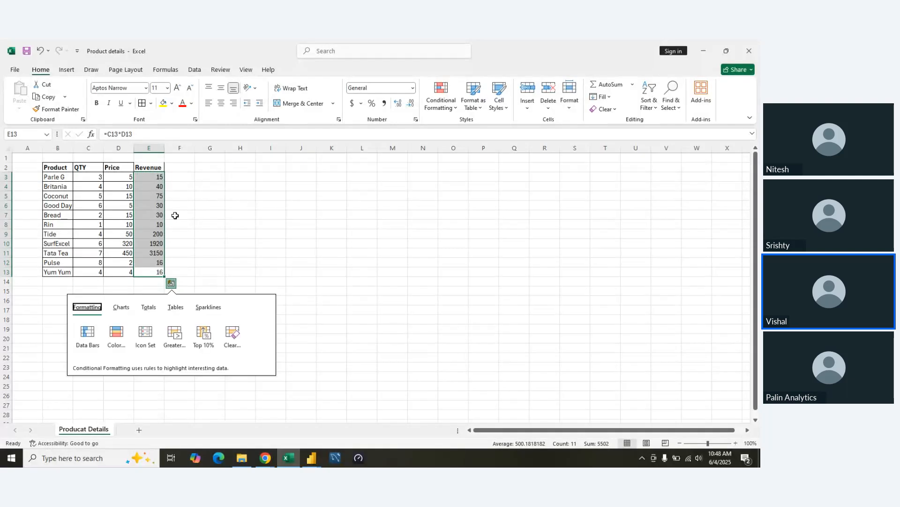
key(Left)
key(Left)
key(Escape)
key(Left)
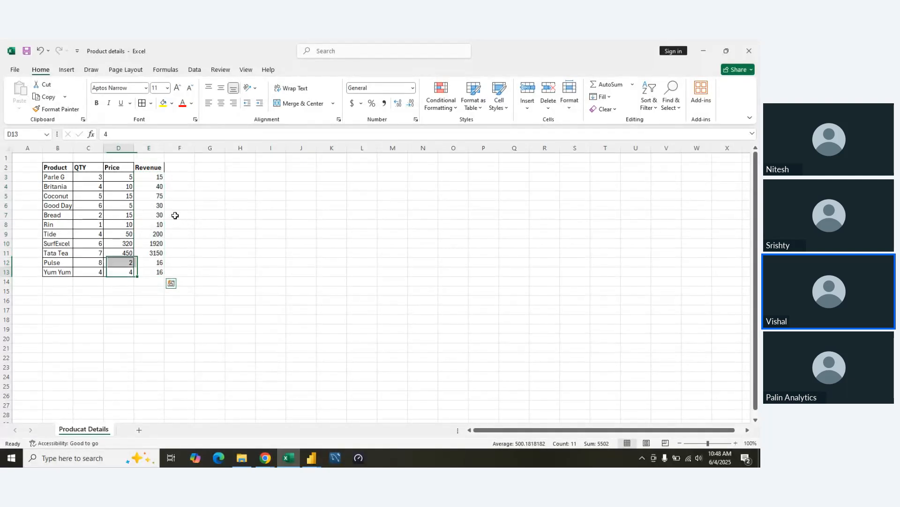
- Select the whole table B2:E13 and apply all borders so the Revenue column matches the other columns
key(Up)
key(Up)
key(Up)
key(Up)
key(Up)
key(Up)
key(Up)
key(Up)
key(Up)
key(Up)
key(Right)
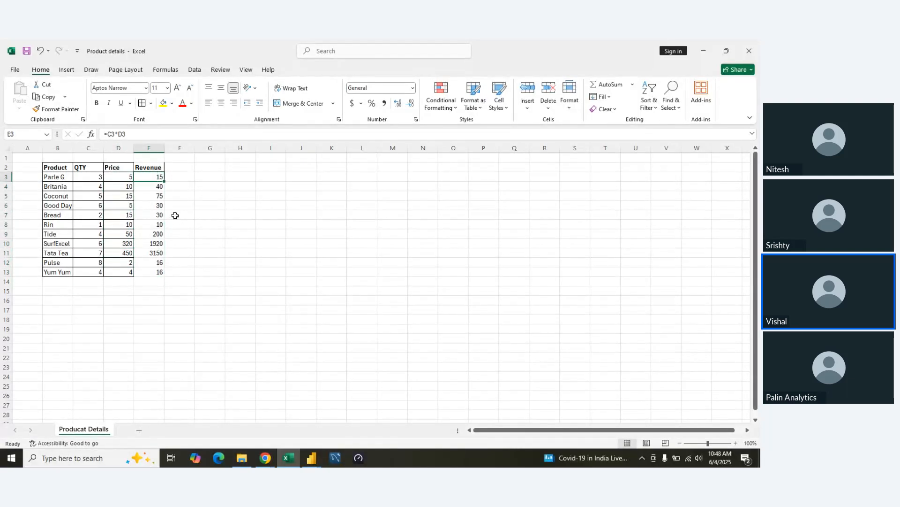
key(ctrl+a)
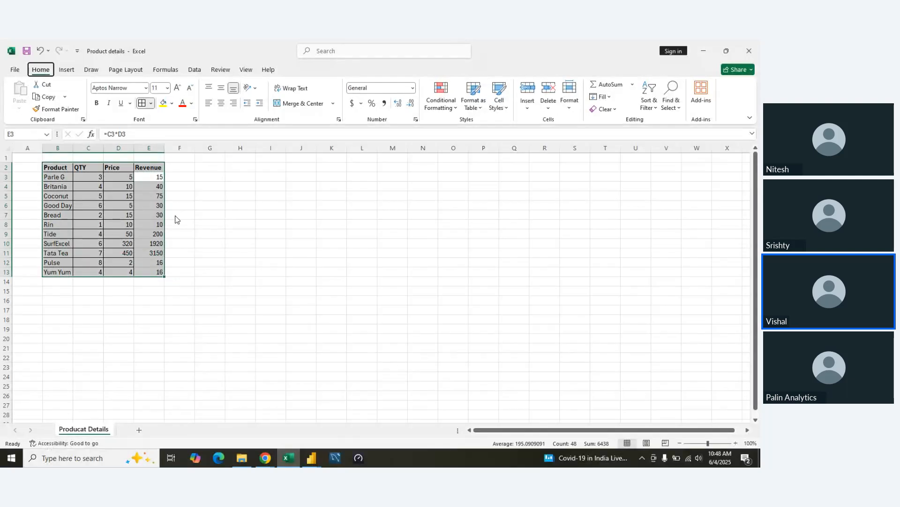
key(Down)
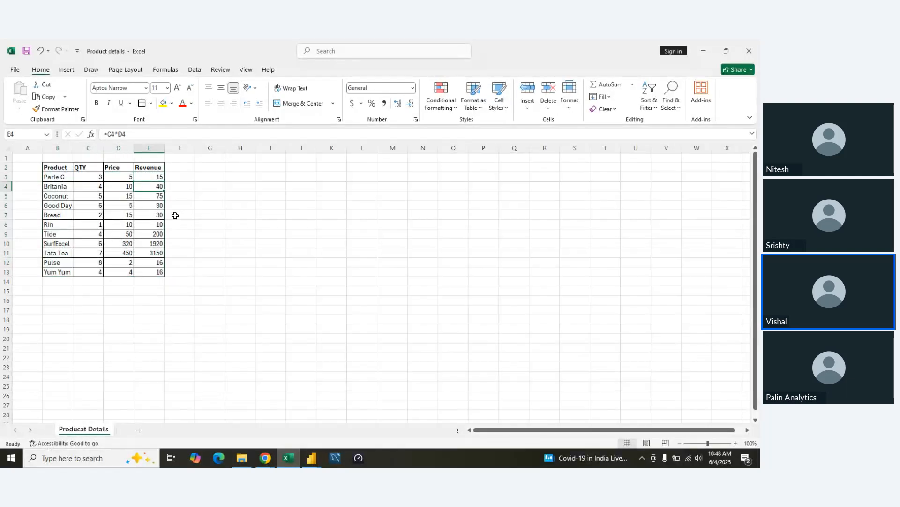
- Switch to Power Query Editor and refresh the Producat Details preview, followed by the previews of all queries
key(alt+Tab)
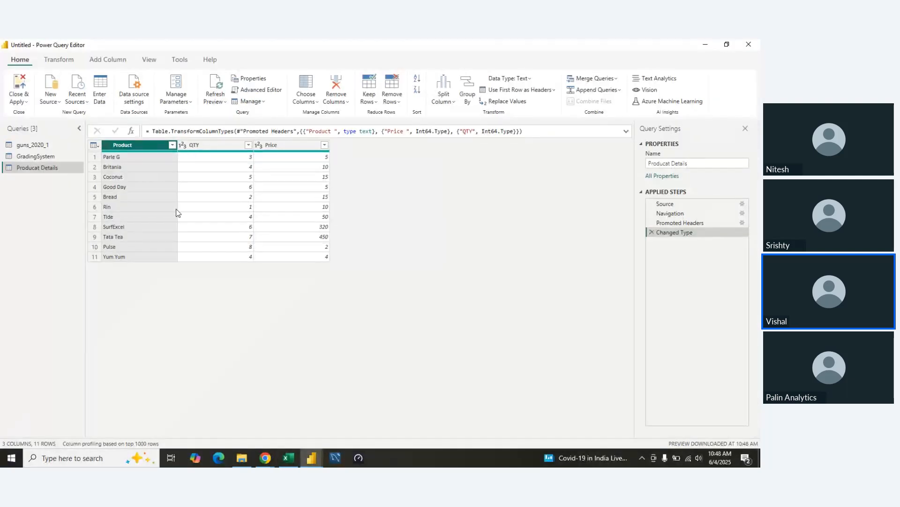
click(216, 102)
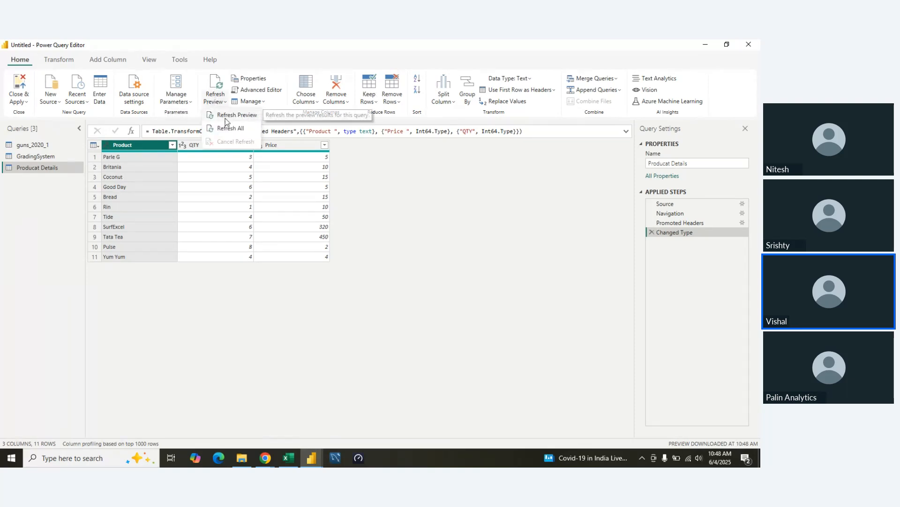
click(227, 116)
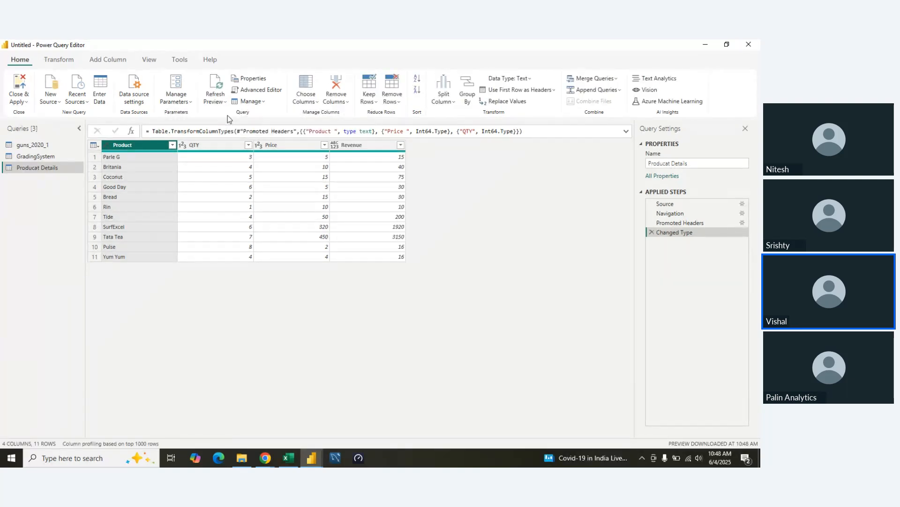
click(220, 101)
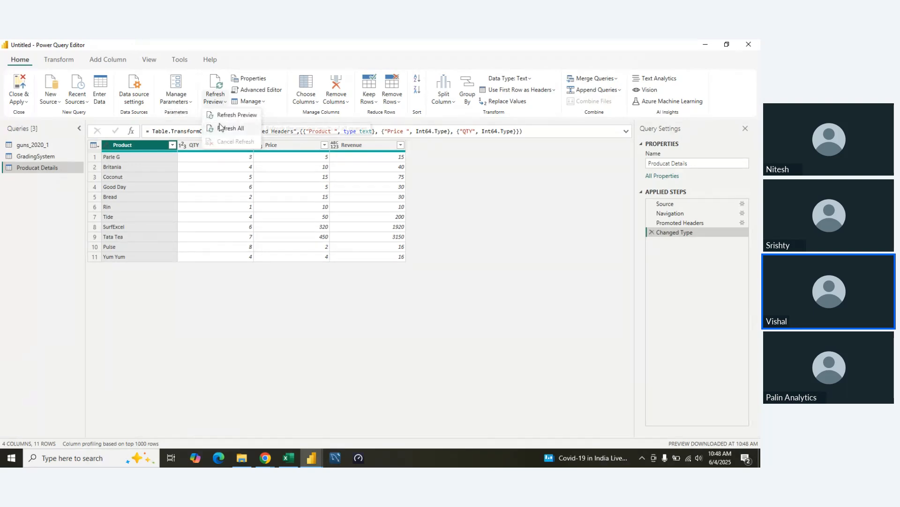
click(222, 128)
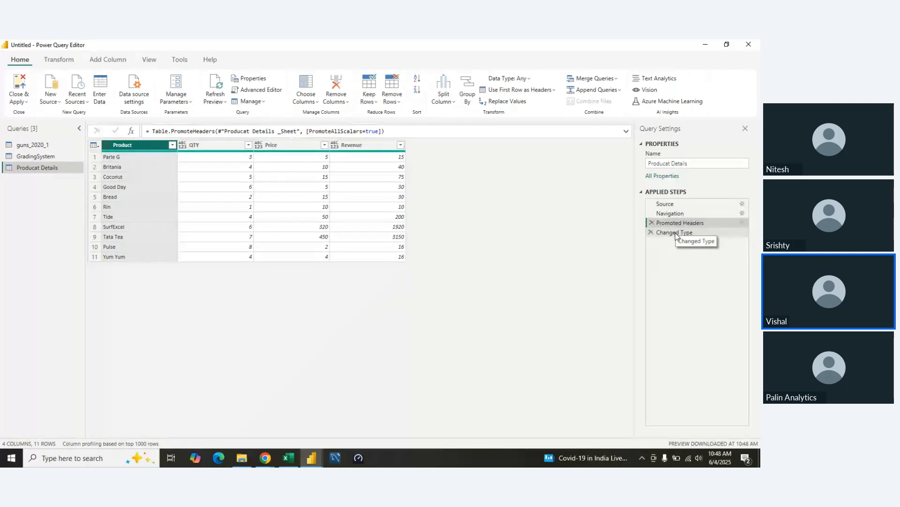
- Detect the data type of the Revenue column in the Producat Details query
click(59, 63)
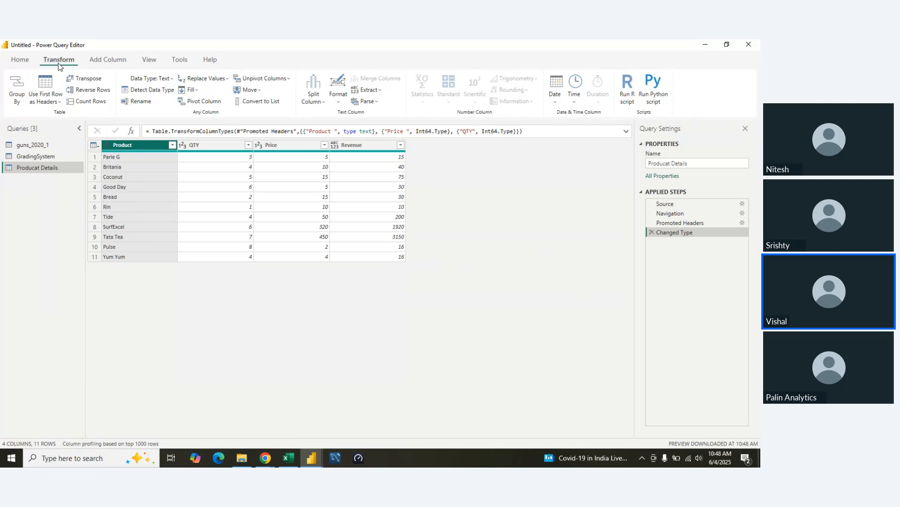
click(342, 145)
click(148, 89)
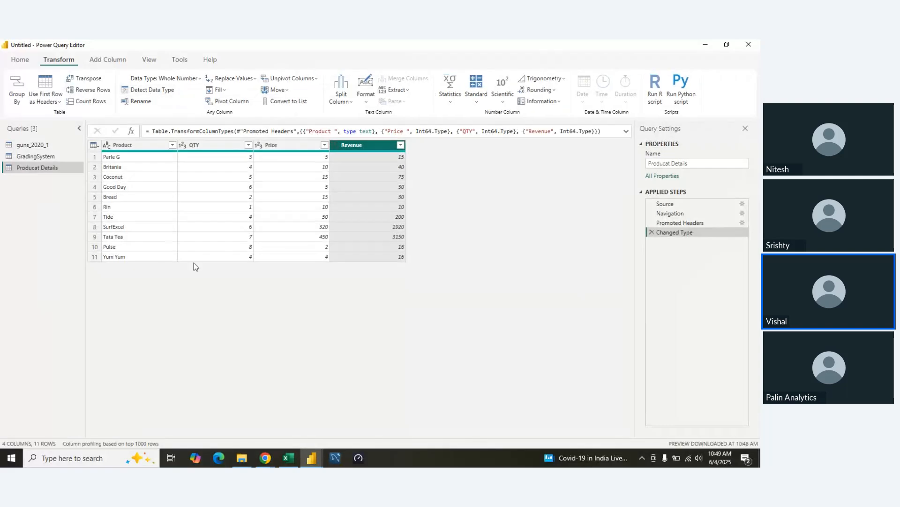
click(150, 147)
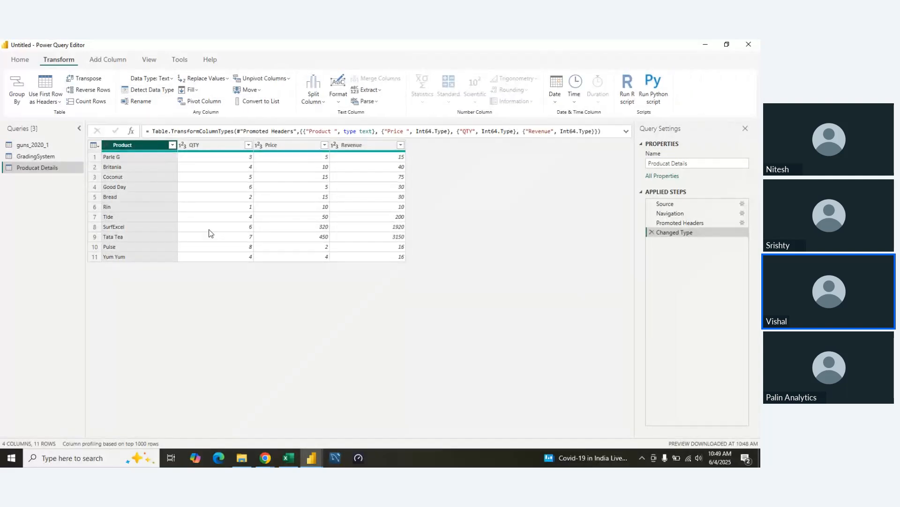
click(24, 57)
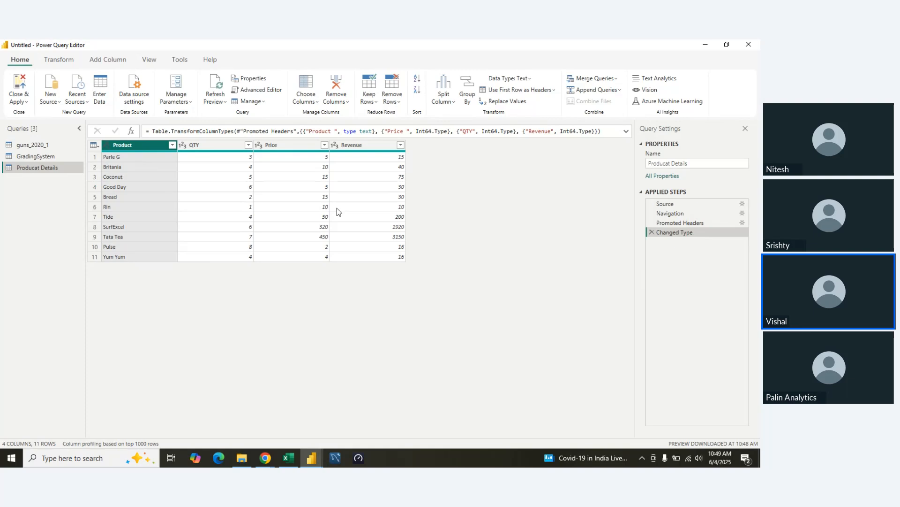
- Switch to the Product details workbook in Excel and apply all borders to B14:E14 below the table
key(alt+Tab)
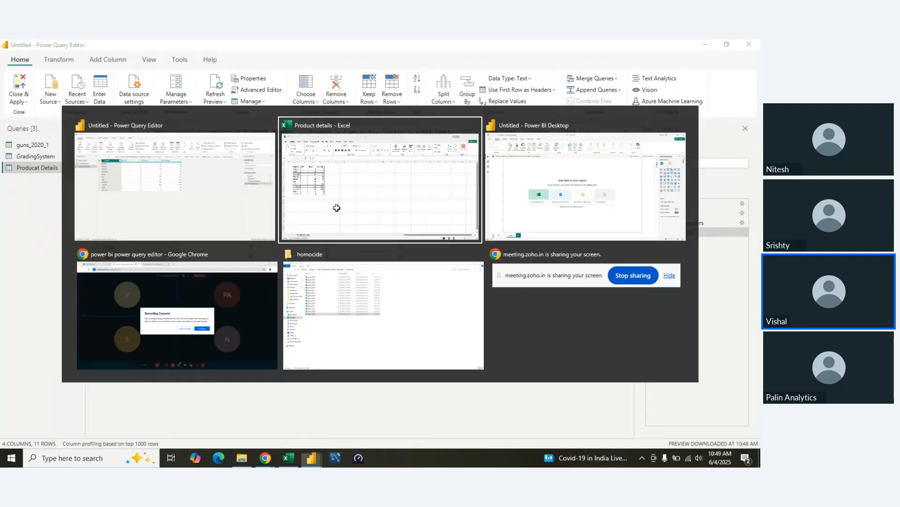
click(68, 285)
key(shift+Right)
key(shift+Right)
key(shift+Right)
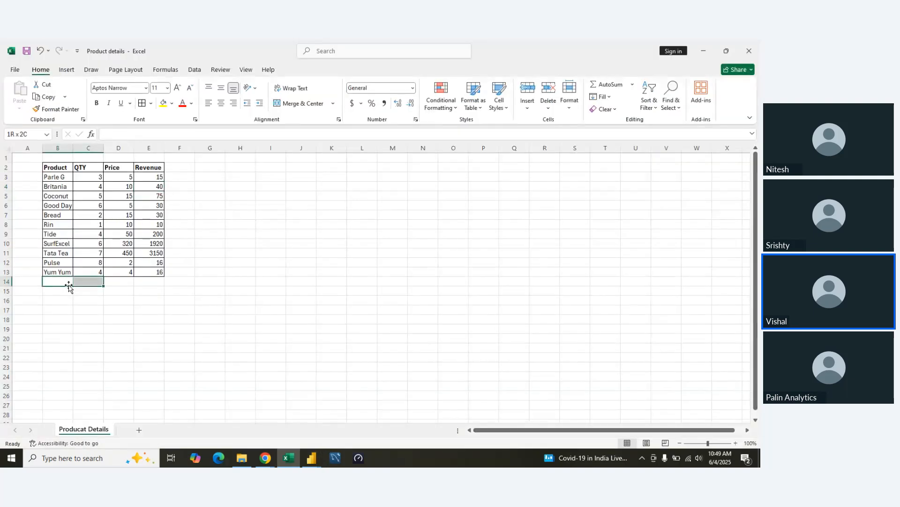
key(shift+Left)
key(shift+Right)
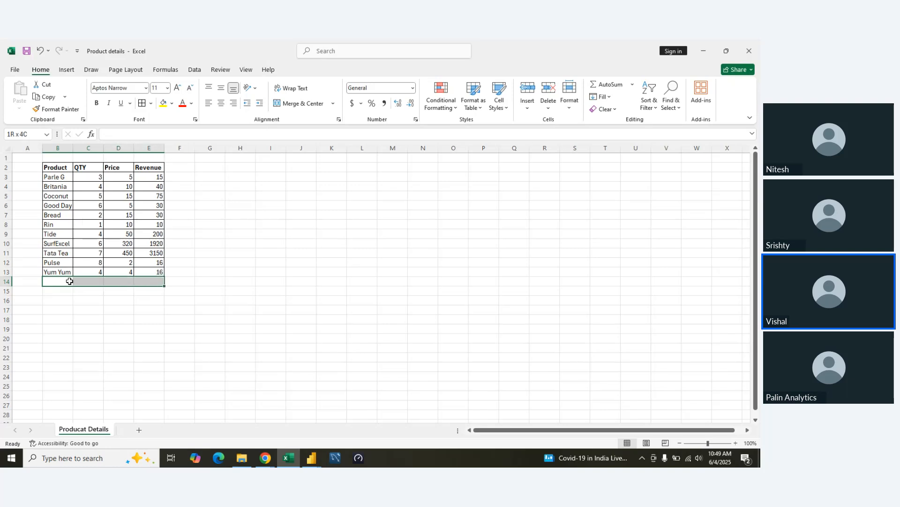
key(alt)
key(a)
key(Escape)
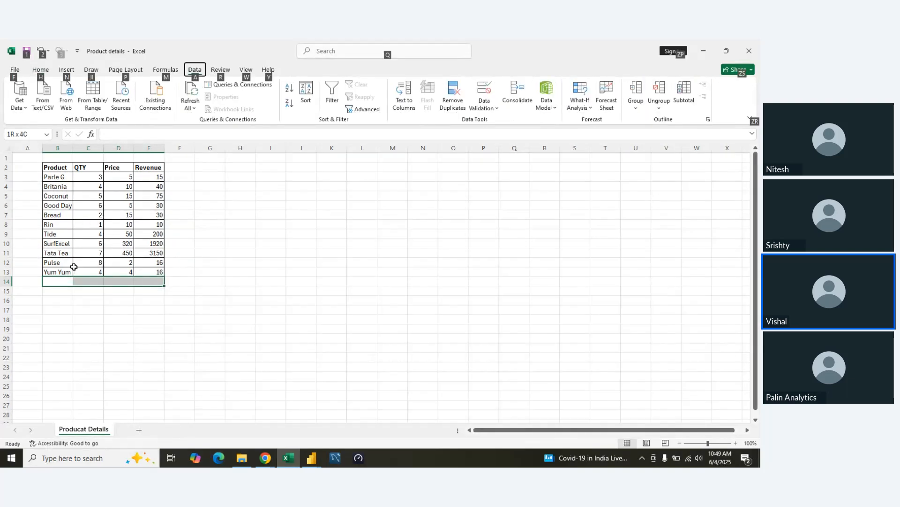
key(Escape)
key(alt)
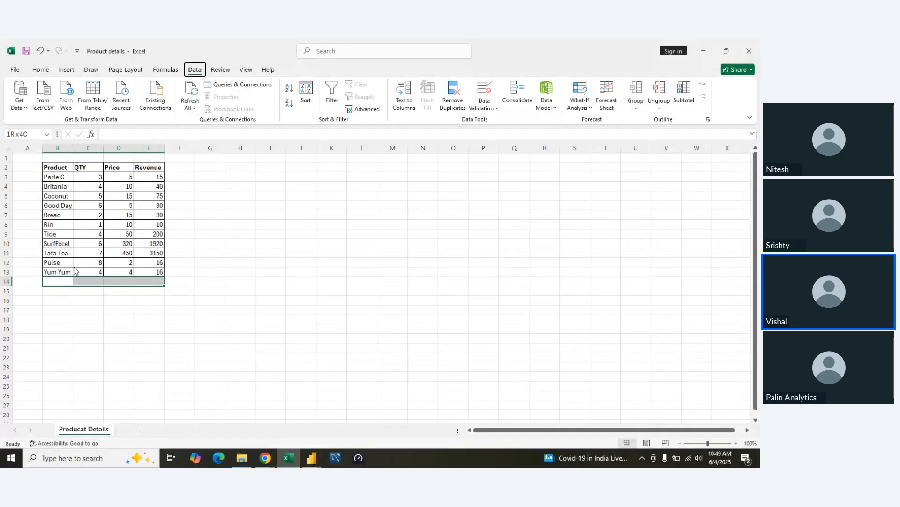
key(h)
key(b)
key(a)
- Merge and center cells B14:D14 in the new bordered row
key(Left)
key(Right)
key(shift+Right)
key(shift+Right)
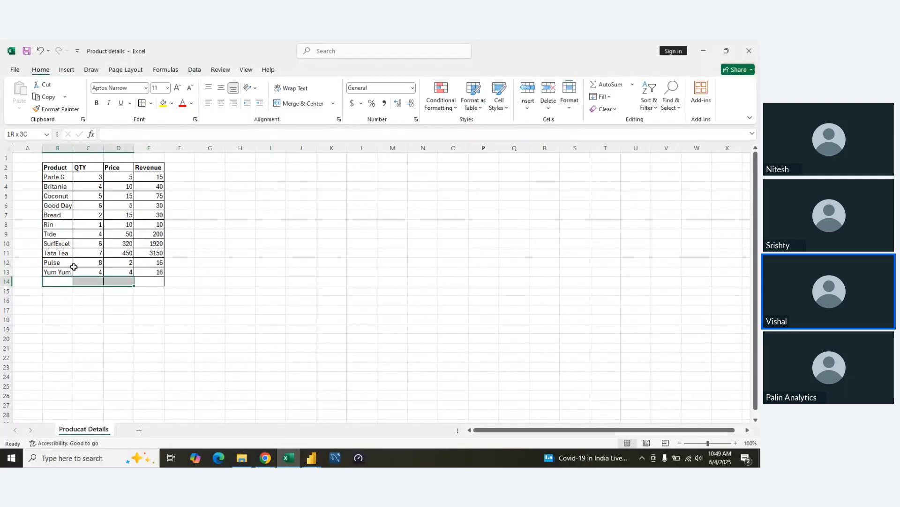
key(alt)
key(h)
key(m)
key(c)
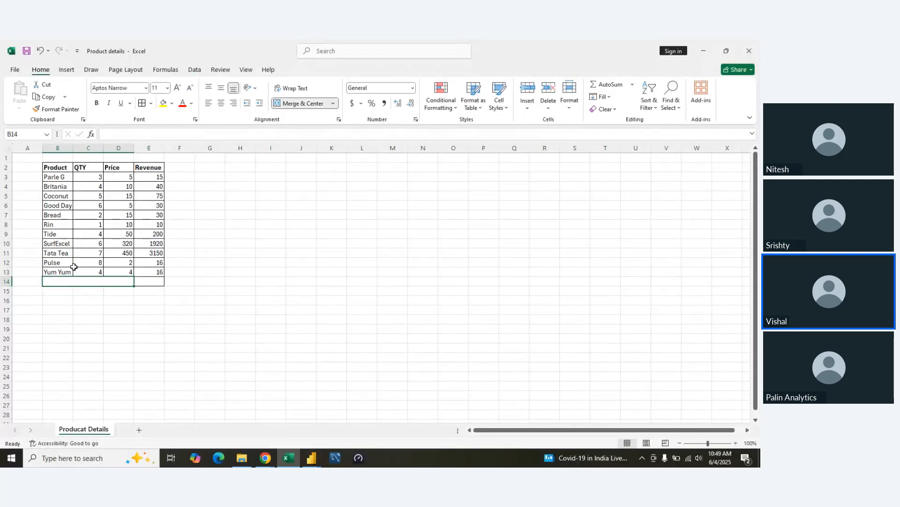
- Enter Total in the merged cell B14 and insert an AutoSum of the Revenue values in E14
text(Total)
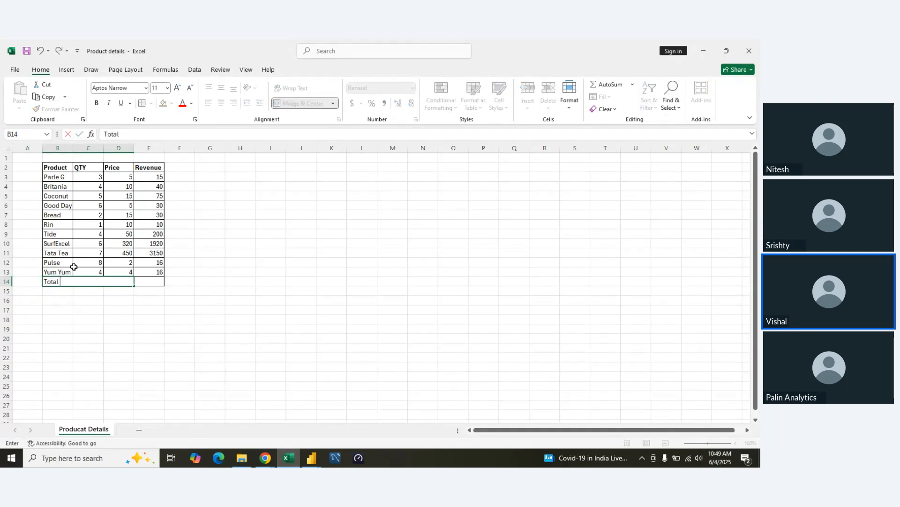
key(Tab)
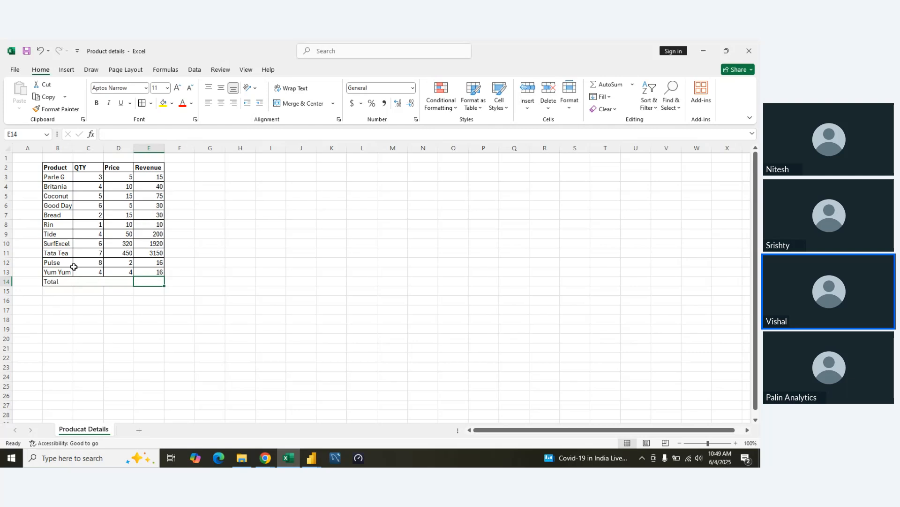
key(alt+equal)
key(Return)
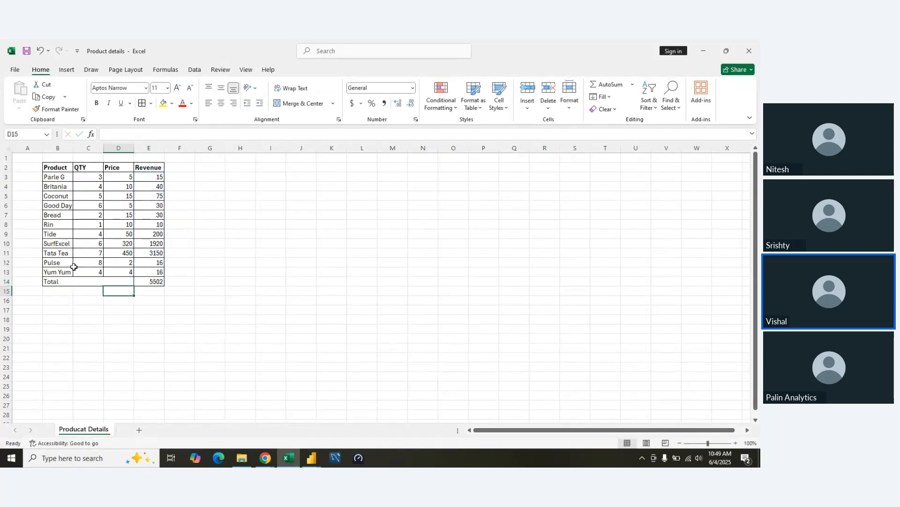
- Center the Total label horizontally in the merged cell B14:D14
click(74, 280)
click(224, 106)
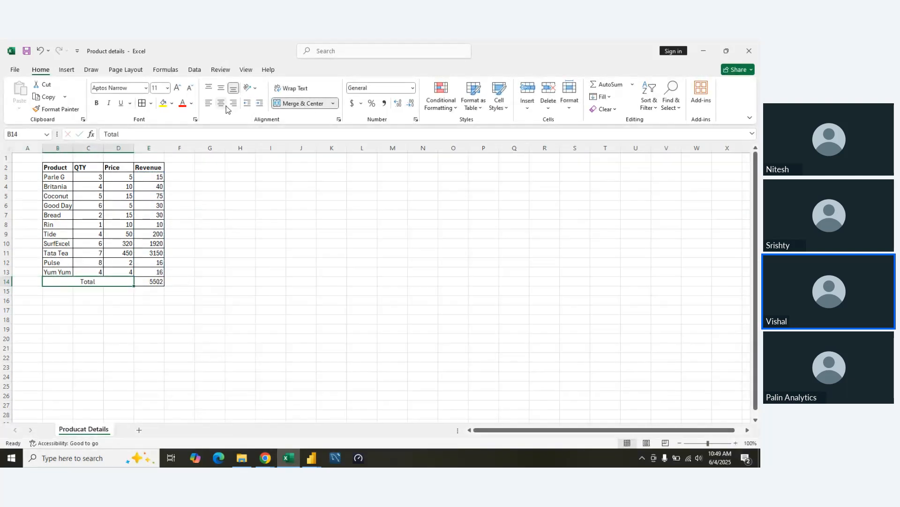
click(219, 261)
click(117, 227)
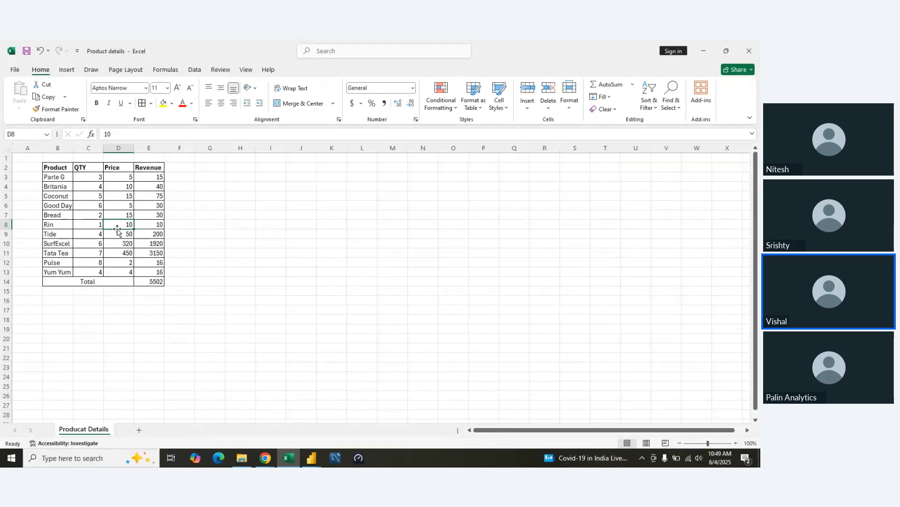
click(217, 280)
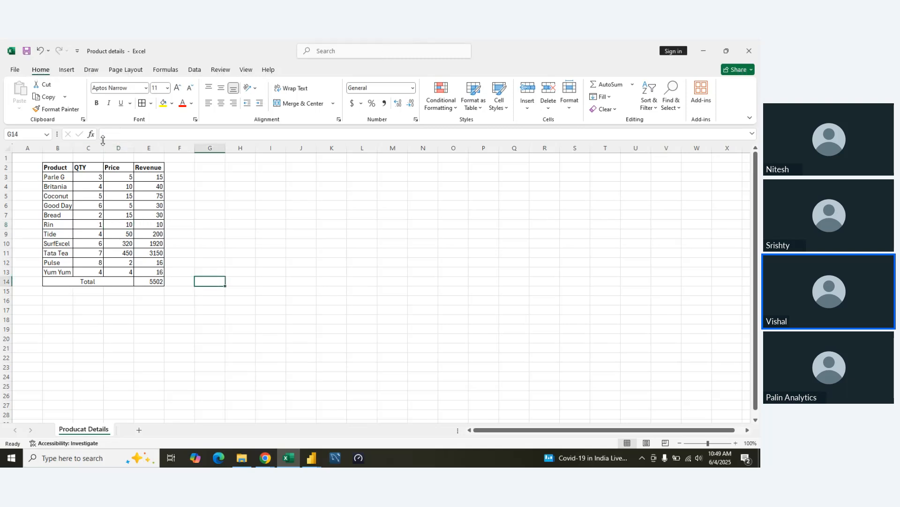
drag(53, 176, 147, 287)
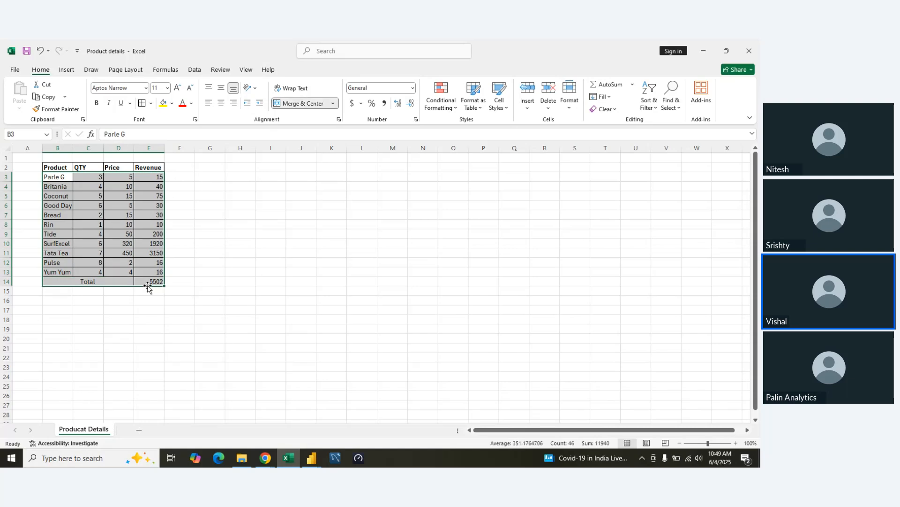
click(205, 337)
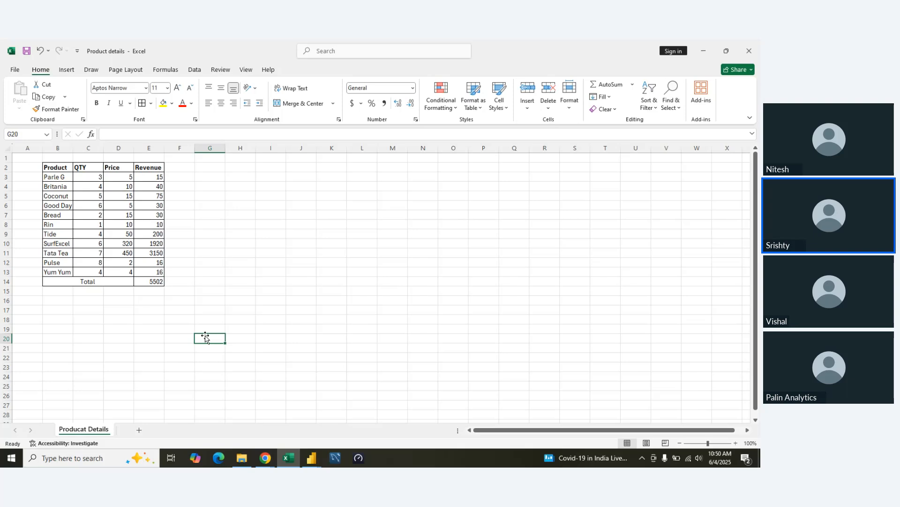
- Switch to Power Query Editor and refresh the preview to bring in the Total row
key(alt+Tab)
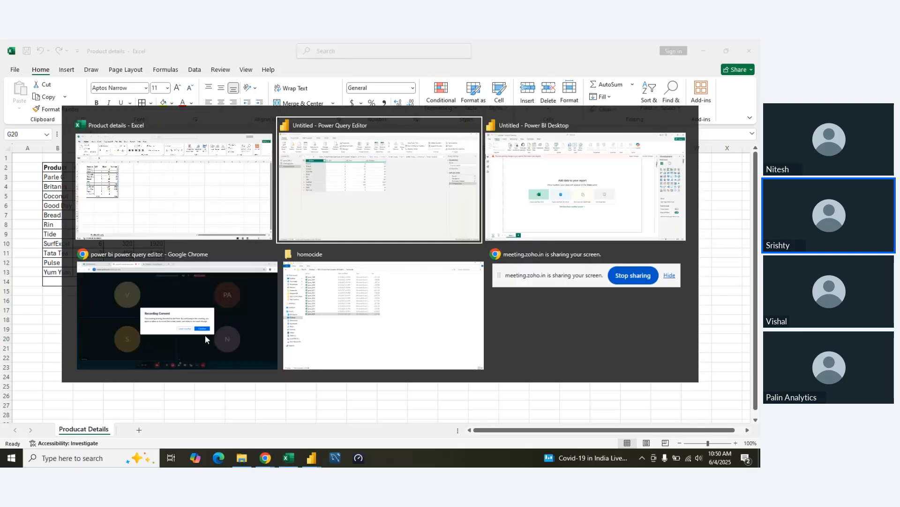
click(214, 90)
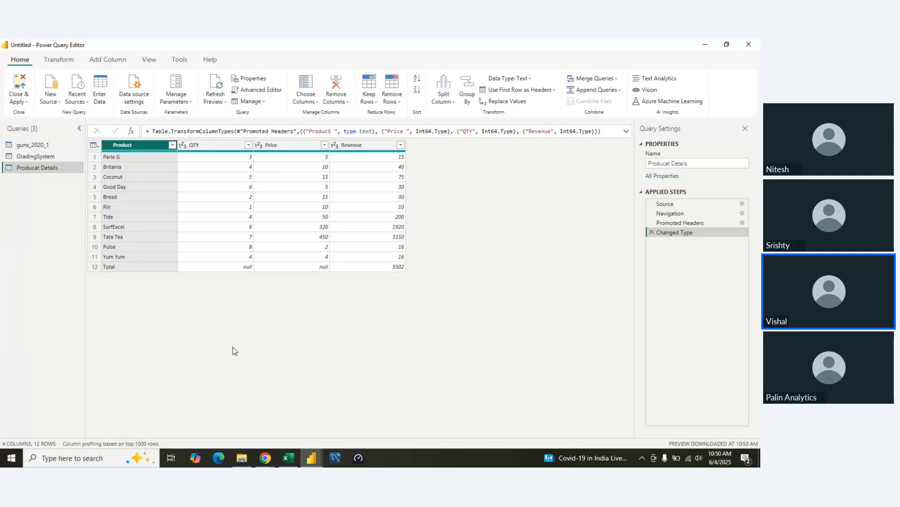
- Switch back to the Product details workbook in Excel and unmerge the Total cell B14:D14
key(alt+Tab)
click(82, 282)
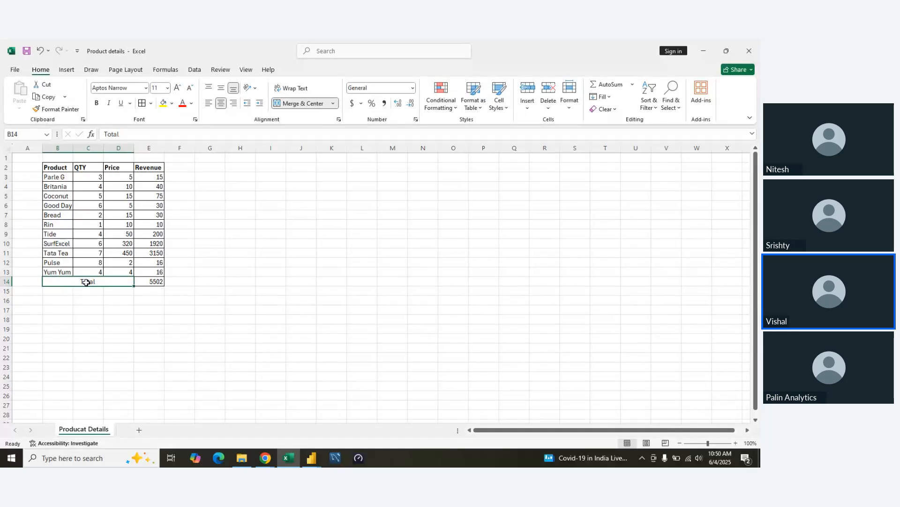
click(302, 103)
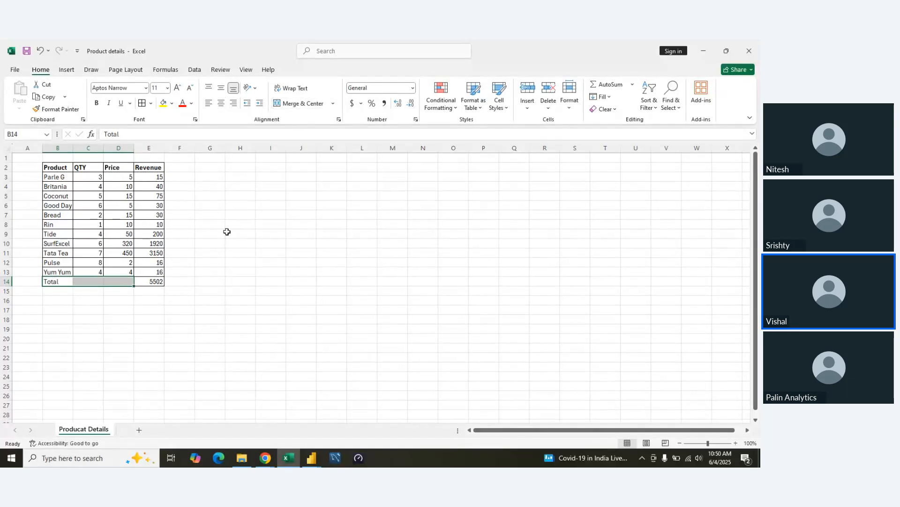
click(232, 290)
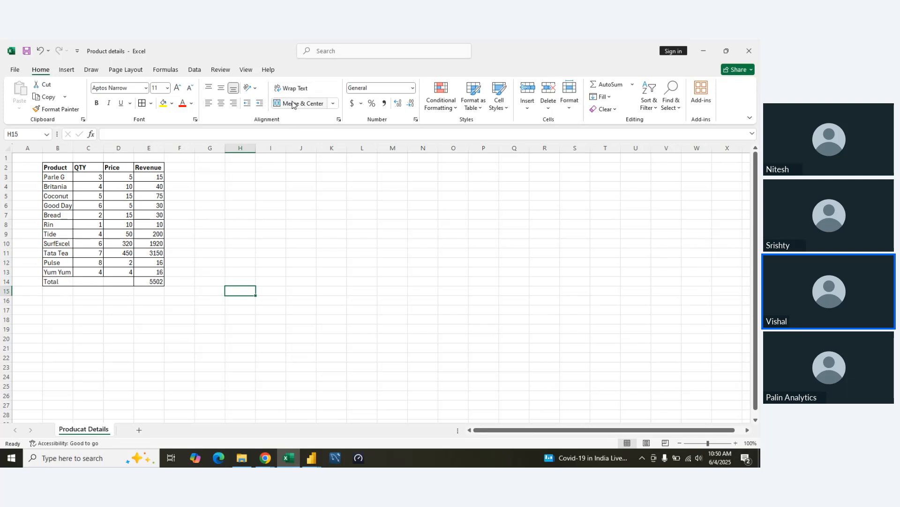
- Select the whole table B2:E14 and apply all borders so the unmerged Total row cells are outlined
click(94, 281)
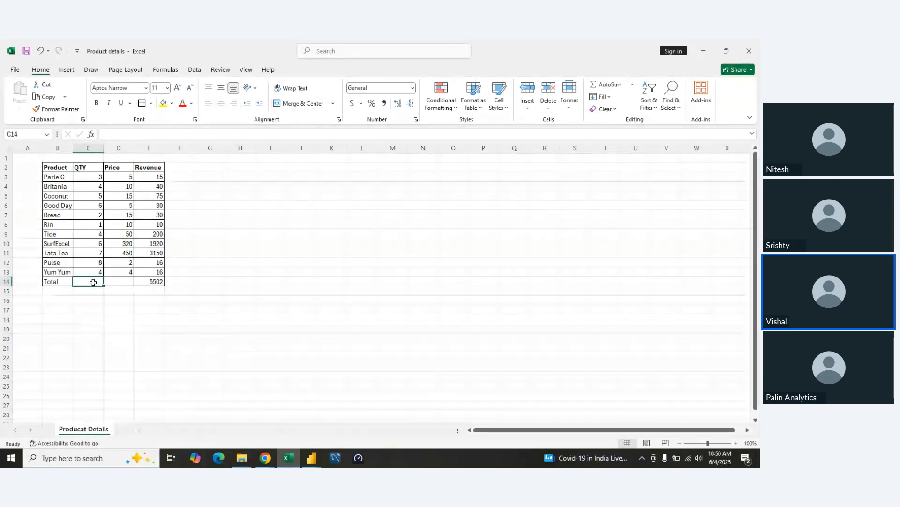
key(ctrl+a)
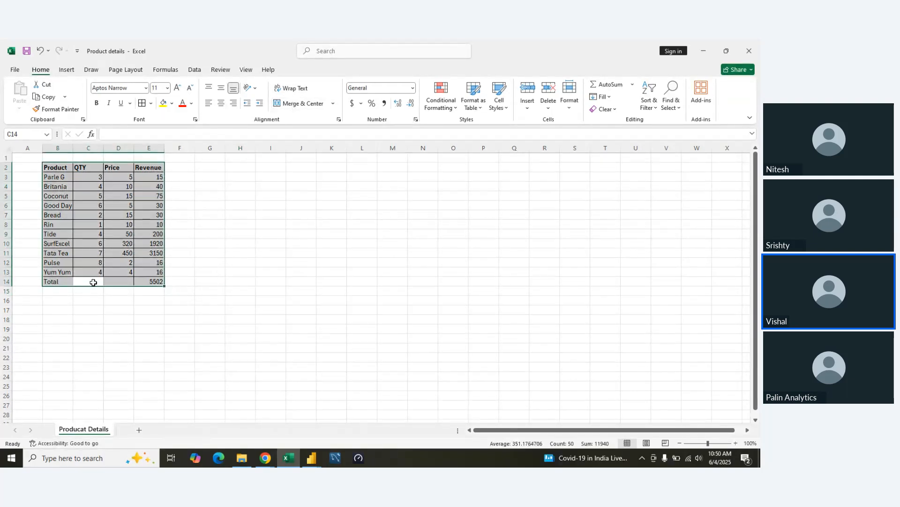
key(Return)
click(173, 365)
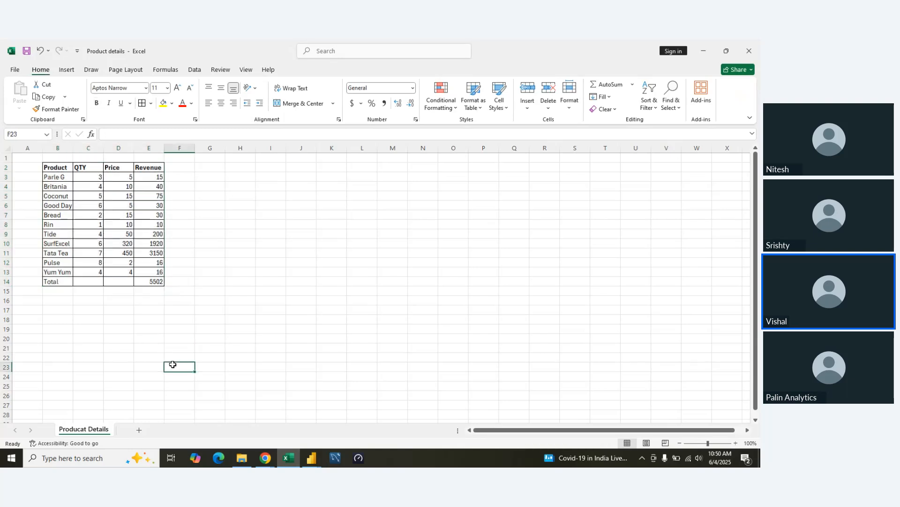
- Merge and center the Total label across B14:D14
click(64, 282)
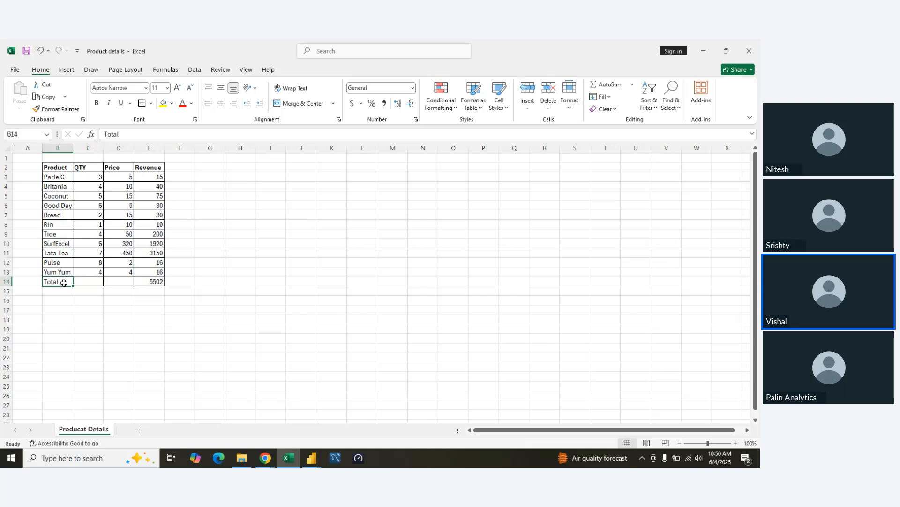
key(shift+Right)
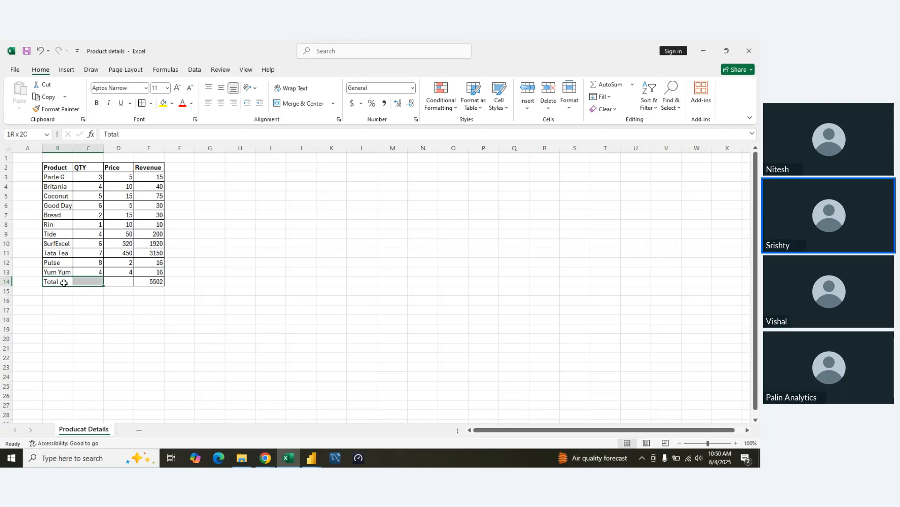
key(shift+Right)
key(shift+Right)
key(shift+Left)
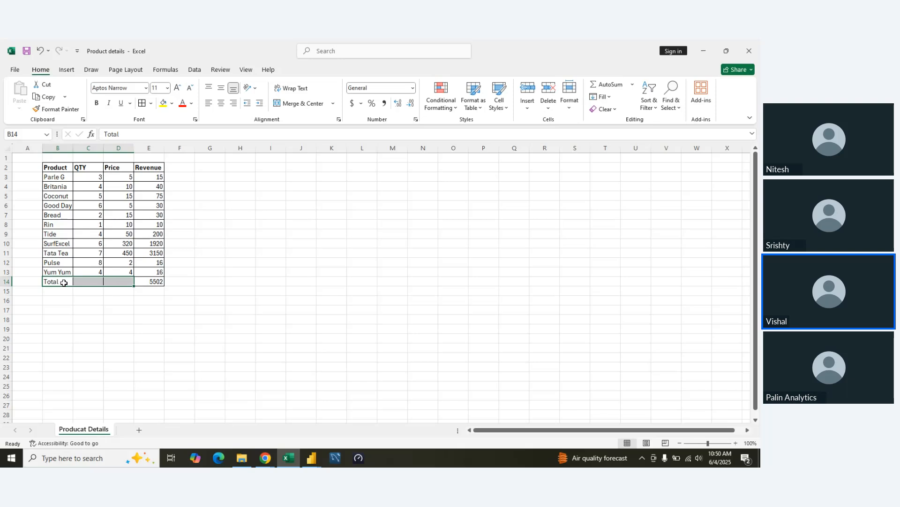
click(288, 104)
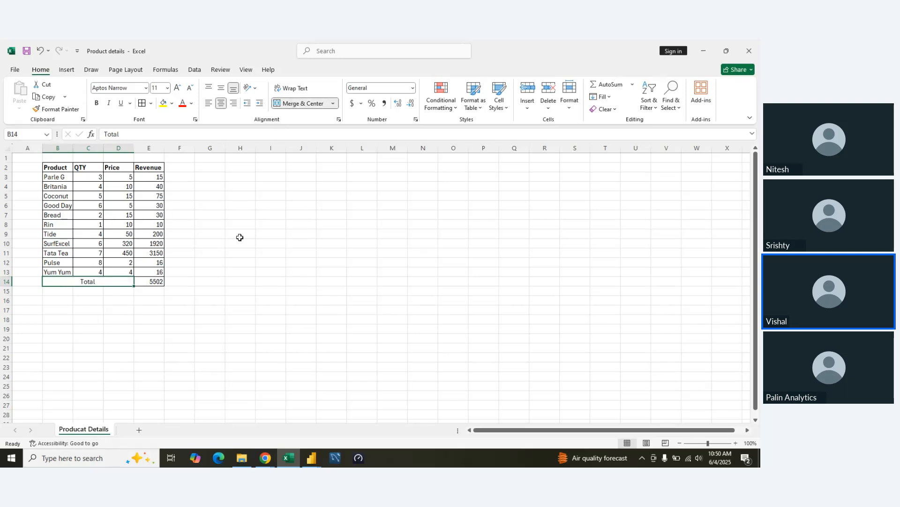
click(224, 288)
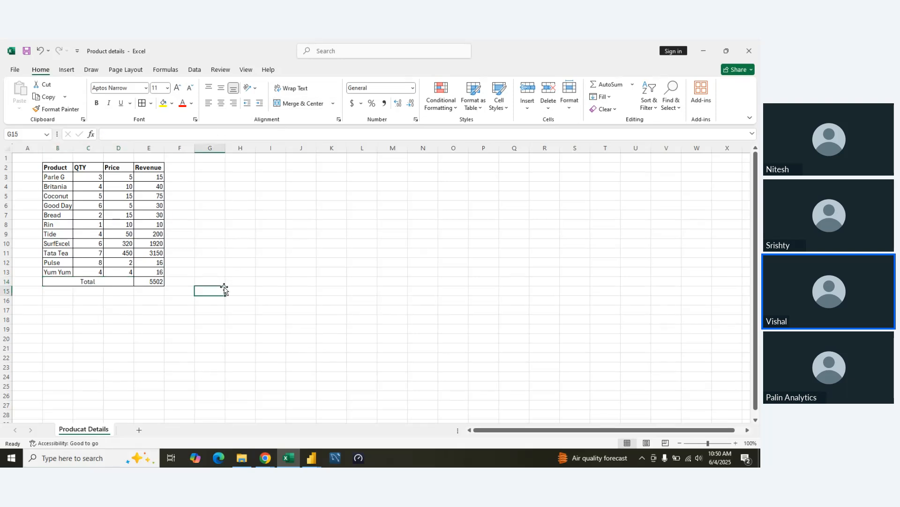
- Switch to Power Query Editor and inspect the Product, Price and Revenue cells of the Total row
key(alt+Tab)
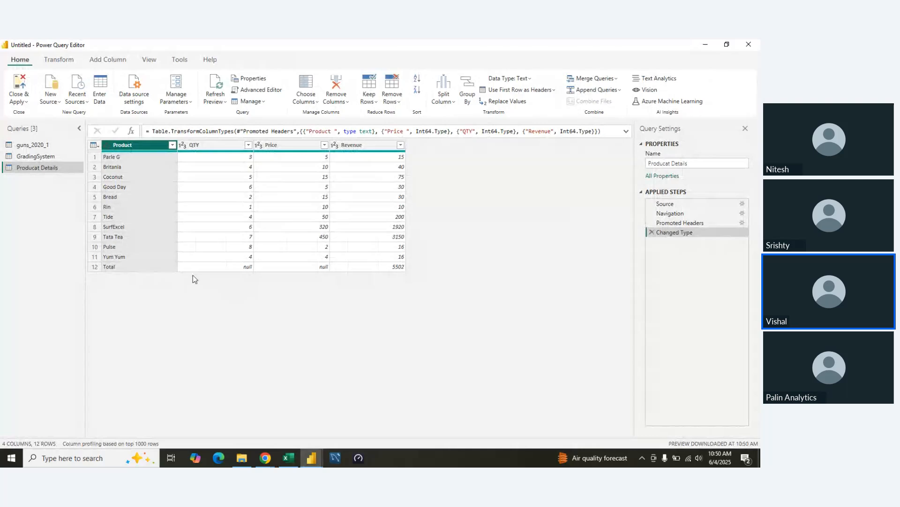
click(149, 270)
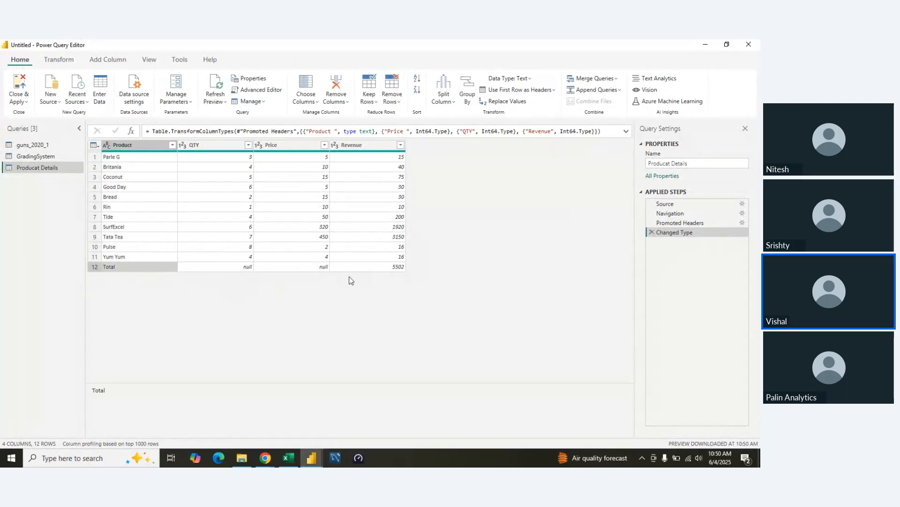
click(263, 267)
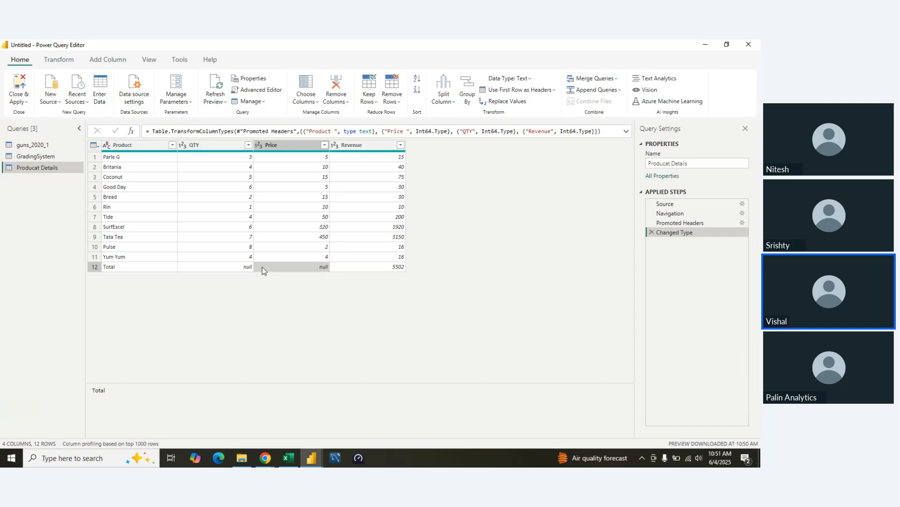
click(352, 267)
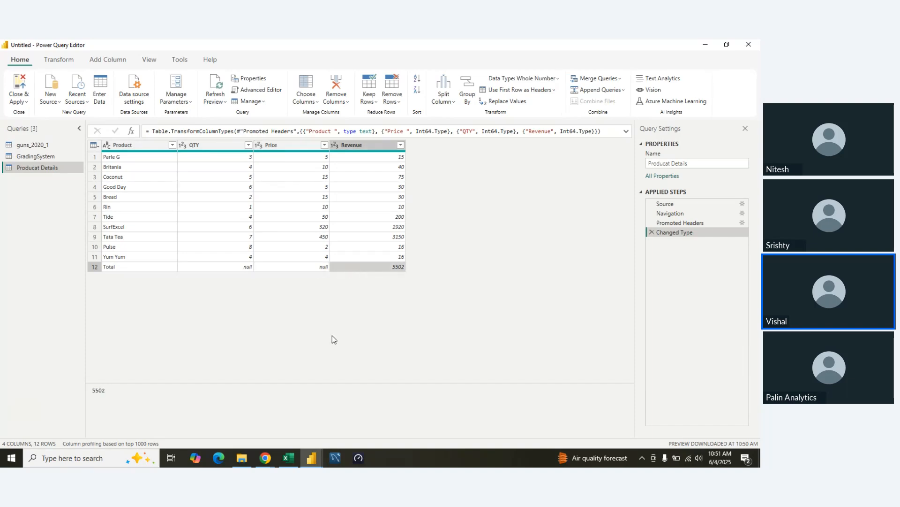
- Return to the Product details workbook in Excel and unmerge the Total cell B14:D14
key(alt+Tab)
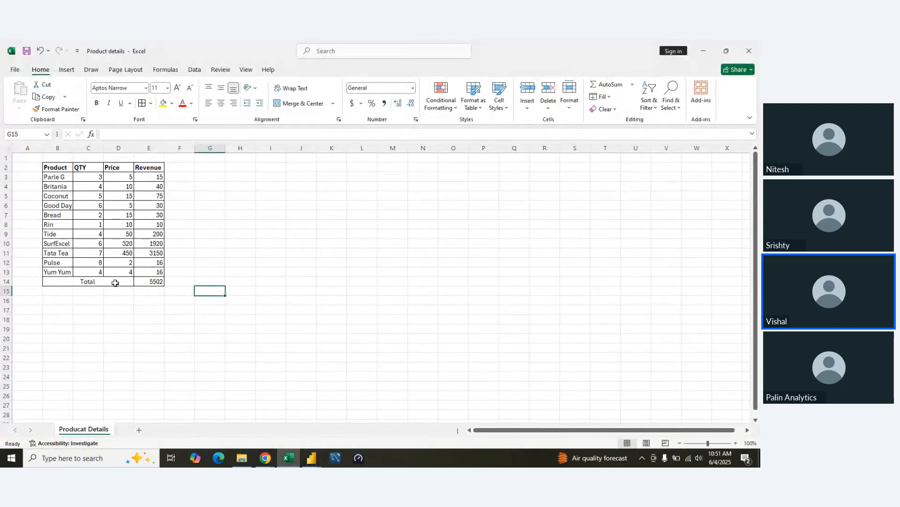
click(115, 283)
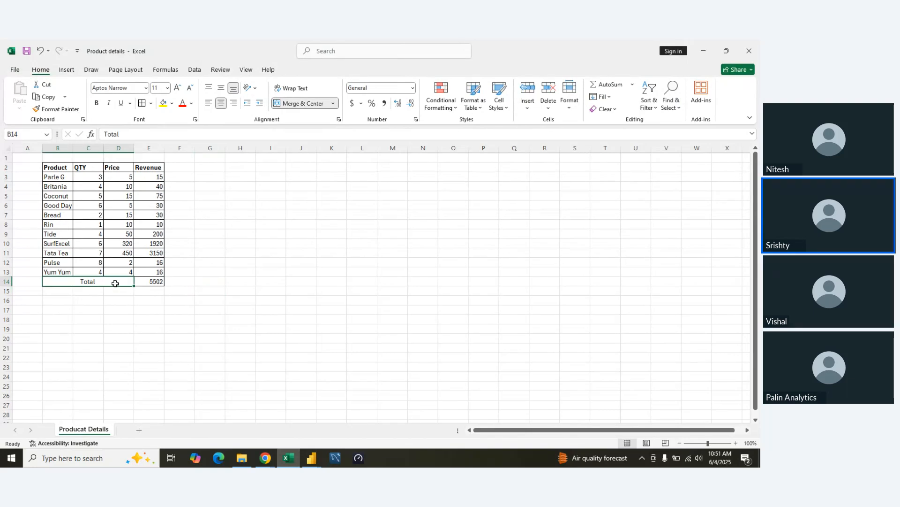
click(303, 104)
click(254, 319)
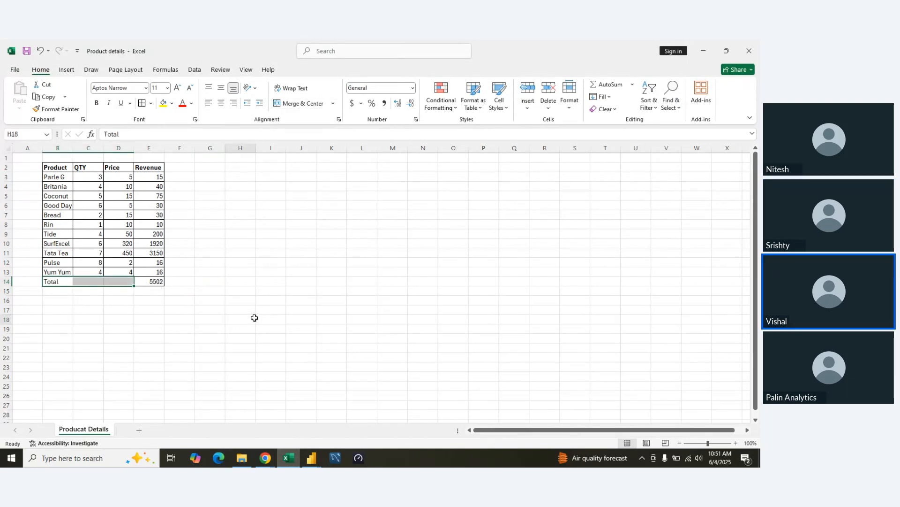
- Set the horizontal alignment of B14:D14 to Center Across Selection so the Total label is centered without merging the cells
click(80, 278)
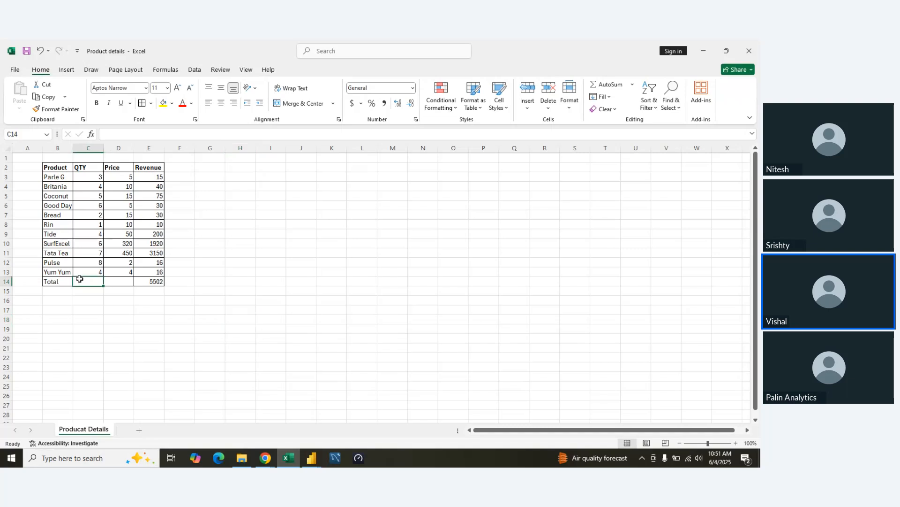
key(Left)
key(shift+Right)
key(shift+Right)
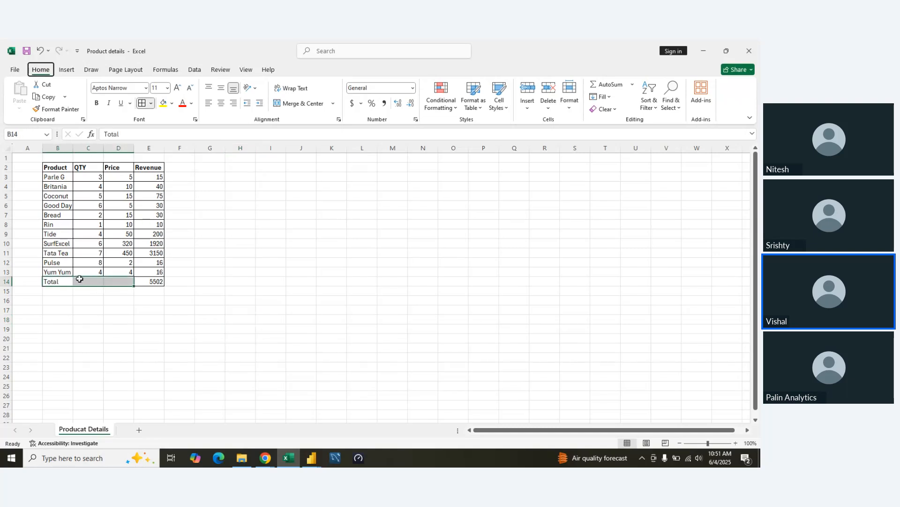
key(shift+Left)
key(shift+Left)
key(shift+Right)
key(shift+Right)
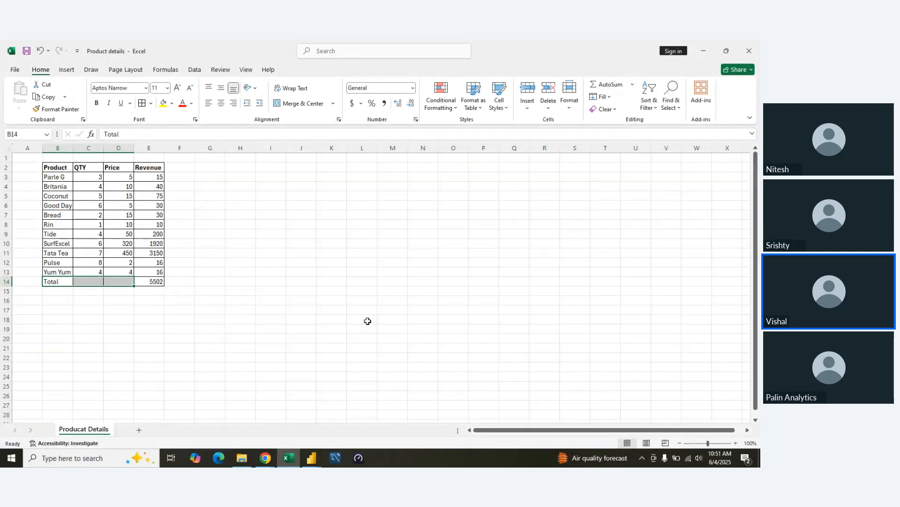
key(ctrl+1)
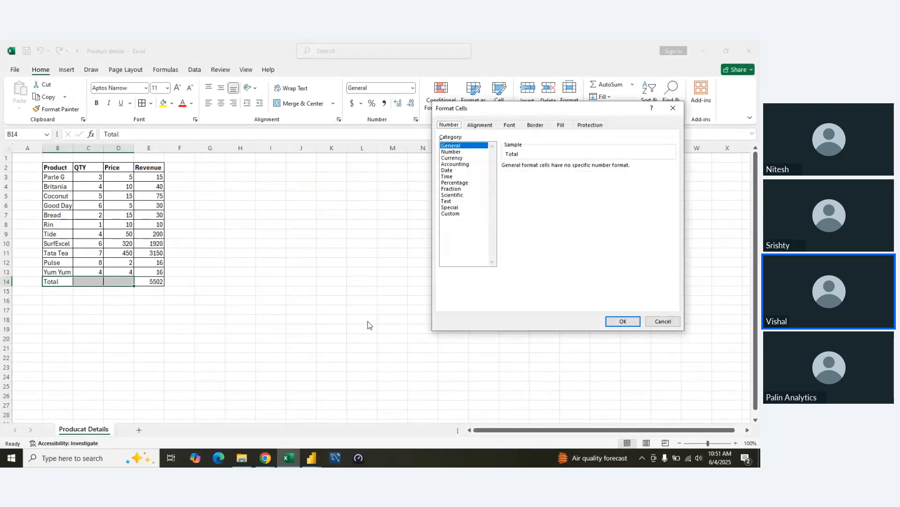
click(480, 126)
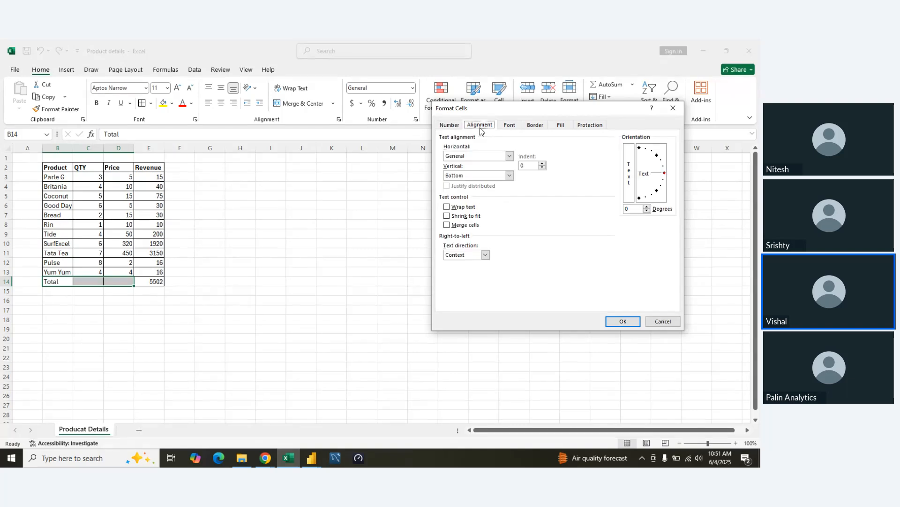
click(510, 176)
click(510, 156)
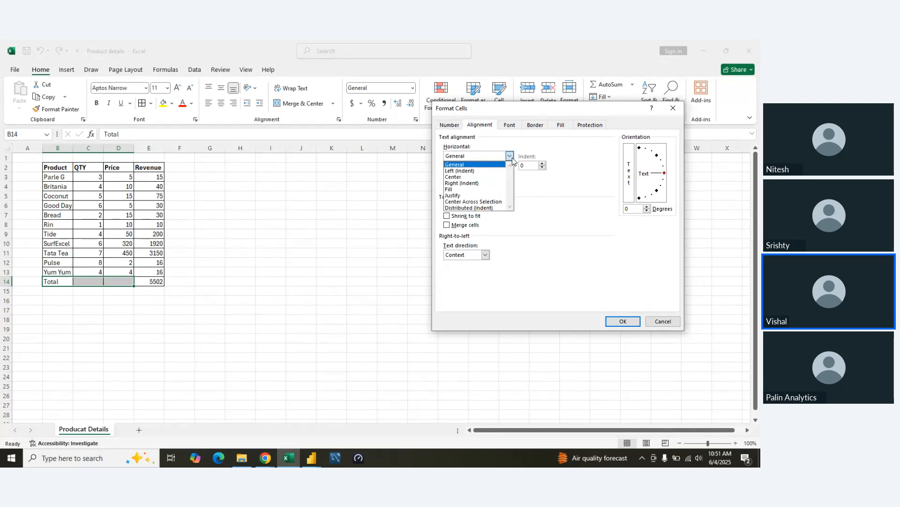
click(496, 202)
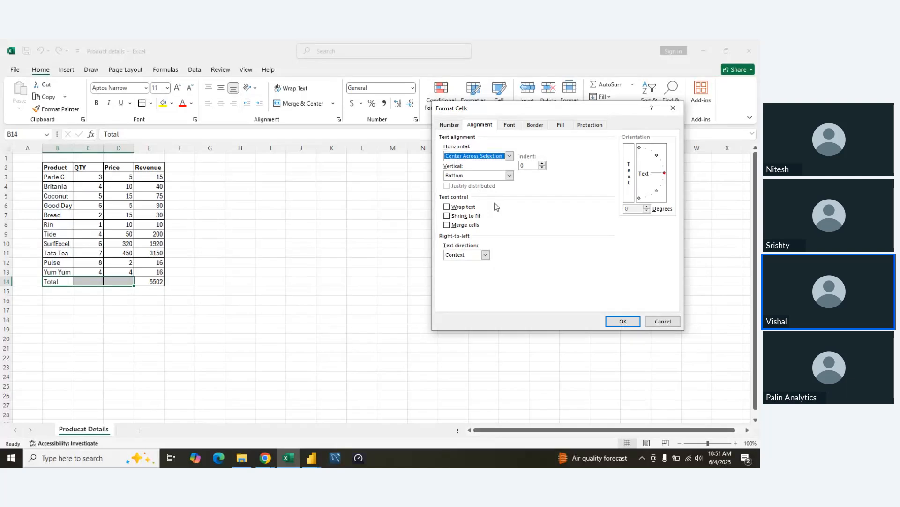
click(614, 322)
click(371, 301)
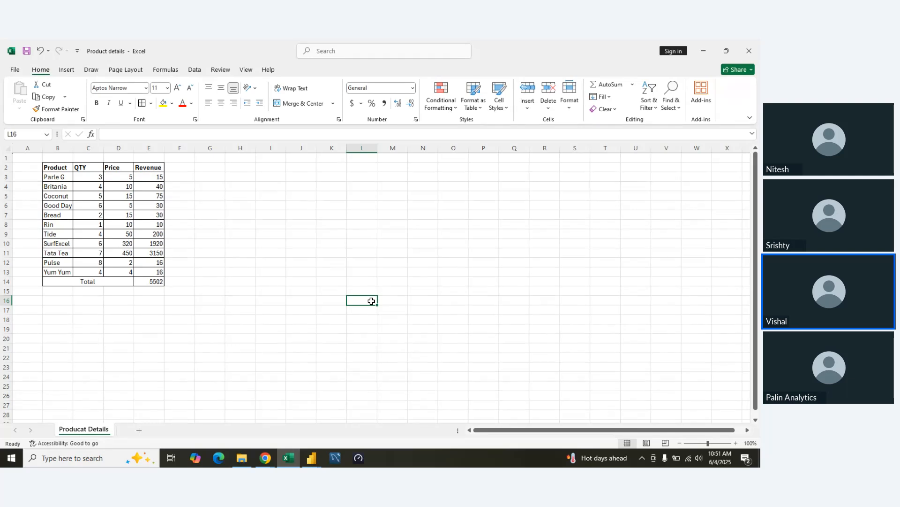
- Switch to Power Query Editor and refresh the preview of the Producat Details query
key(alt+Tab)
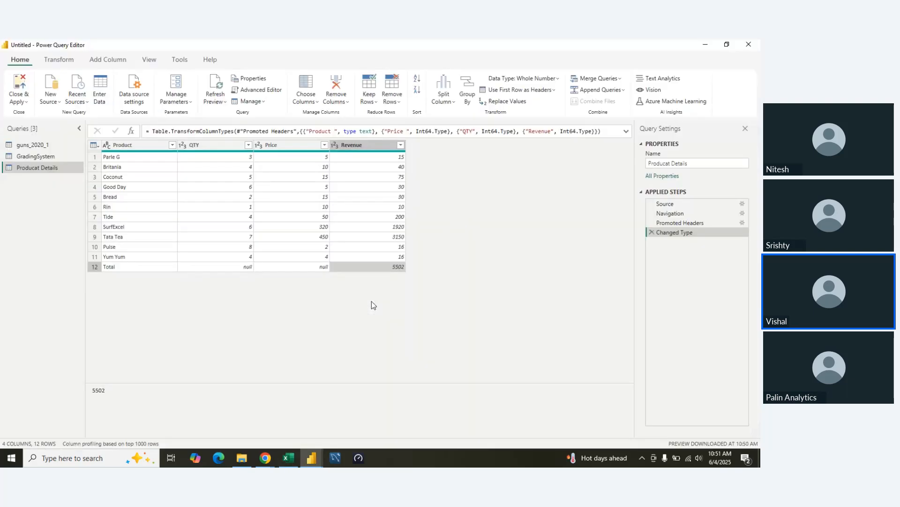
click(218, 102)
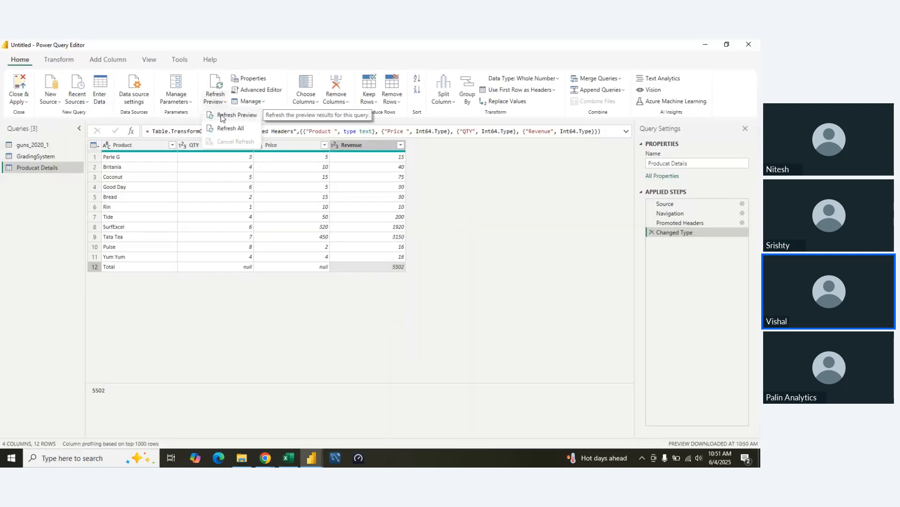
click(230, 116)
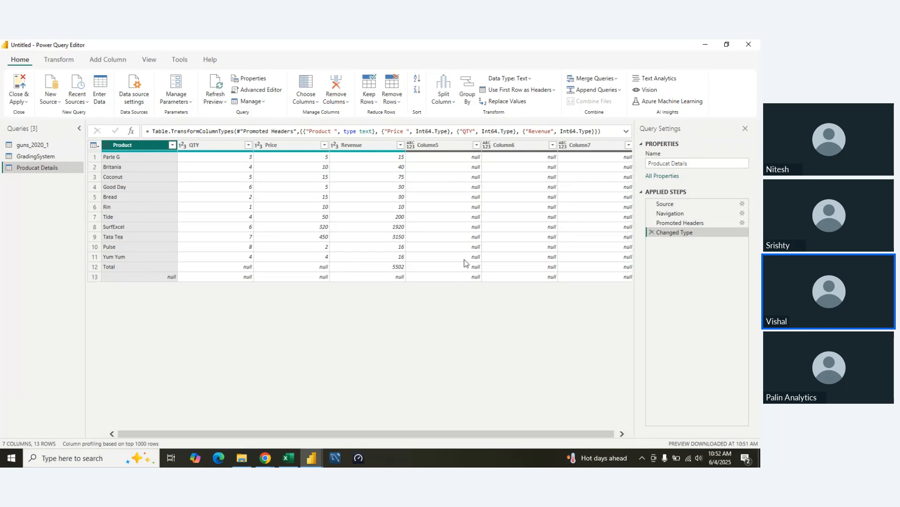
- Choose the columns to keep in the Producat Details query, excluding Column5, Column6 and Column7
click(303, 106)
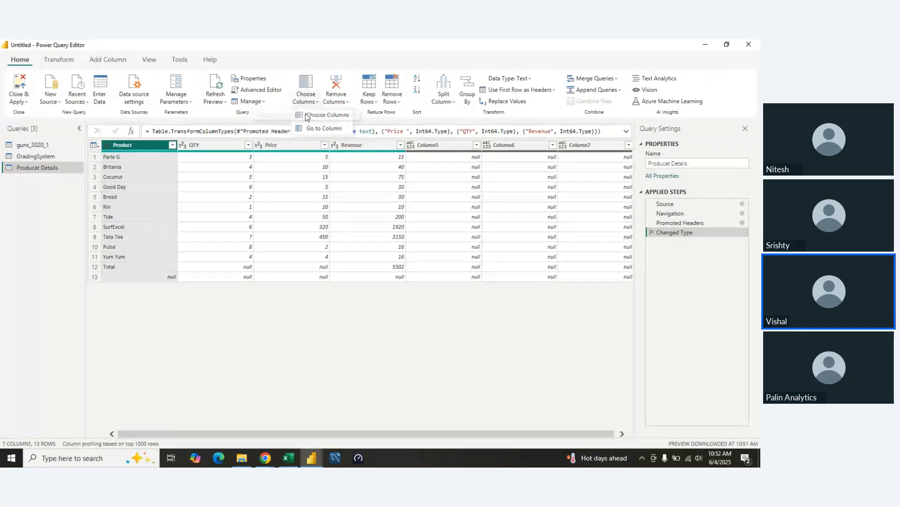
click(328, 115)
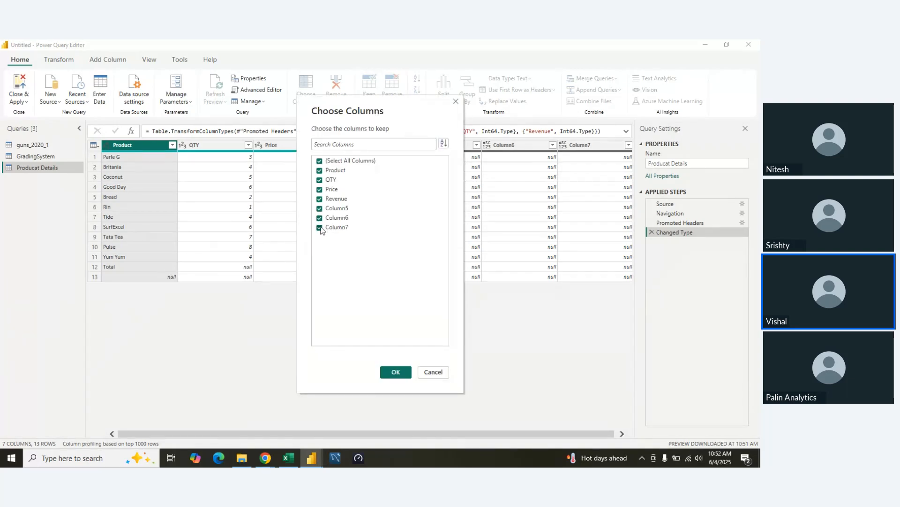
click(320, 228)
click(320, 218)
click(319, 208)
click(396, 372)
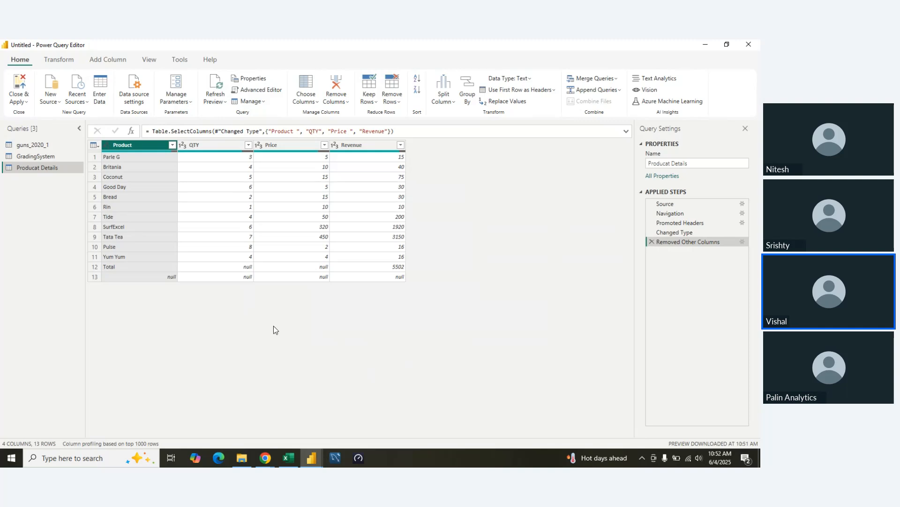
- Go through the query rows one by one down to the Total row and examine its values
click(264, 324)
key(Down)
key(Down)
key(Down)
key(Down)
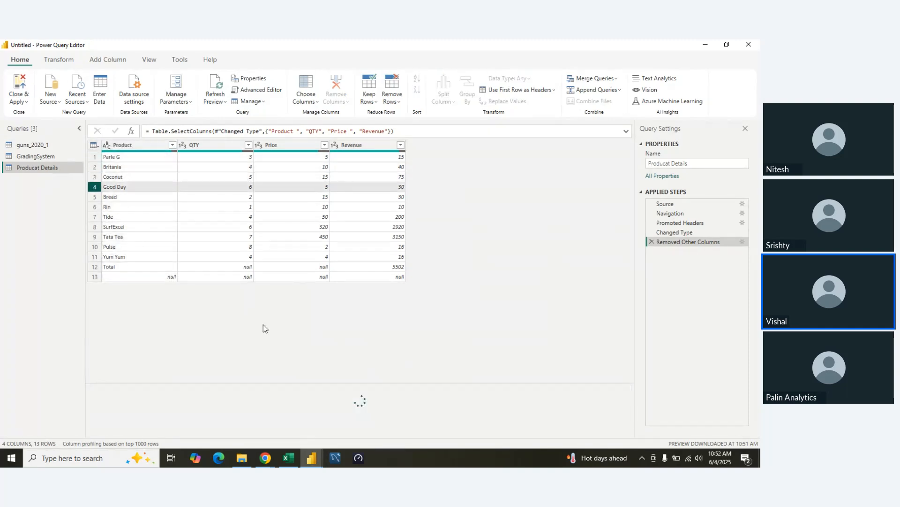
key(Down)
key(Down)
key(Down)
key(Down)
key(Down)
key(Down)
key(Down)
key(Down)
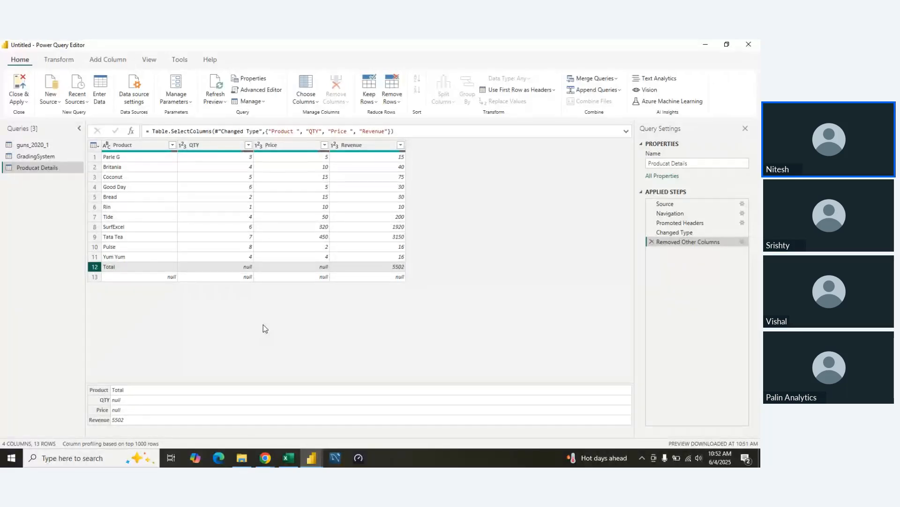
- Switch to the Product details workbook in Excel and examine cells B15:E15 directly below the Total row
key(alt+Tab)
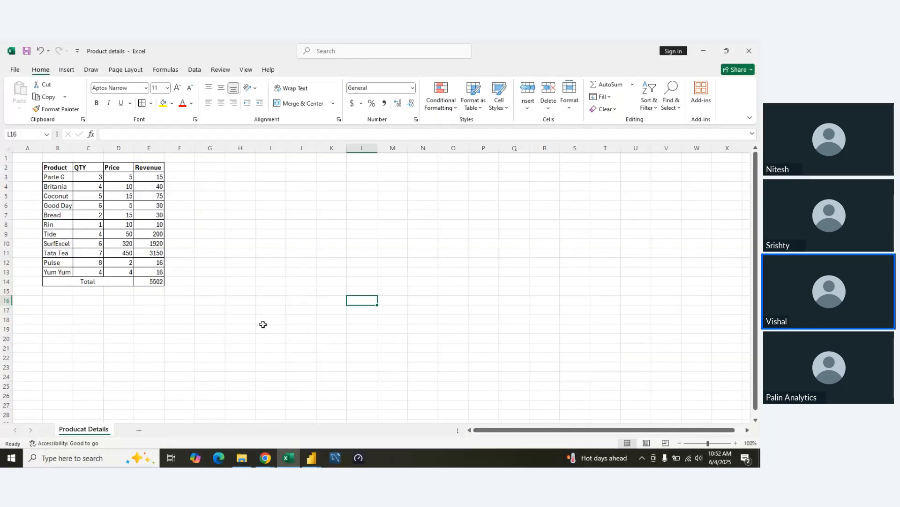
key(Left)
key(Left)
key(Left)
key(Left)
key(Left)
key(Up)
key(Left)
key(Left)
key(Left)
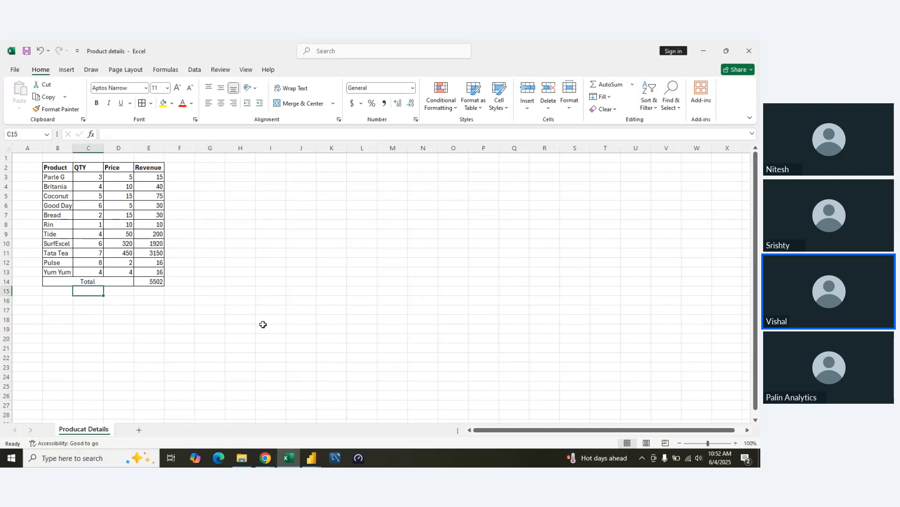
key(Right)
key(shift+Right)
key(shift+Right)
key(shift+Right)
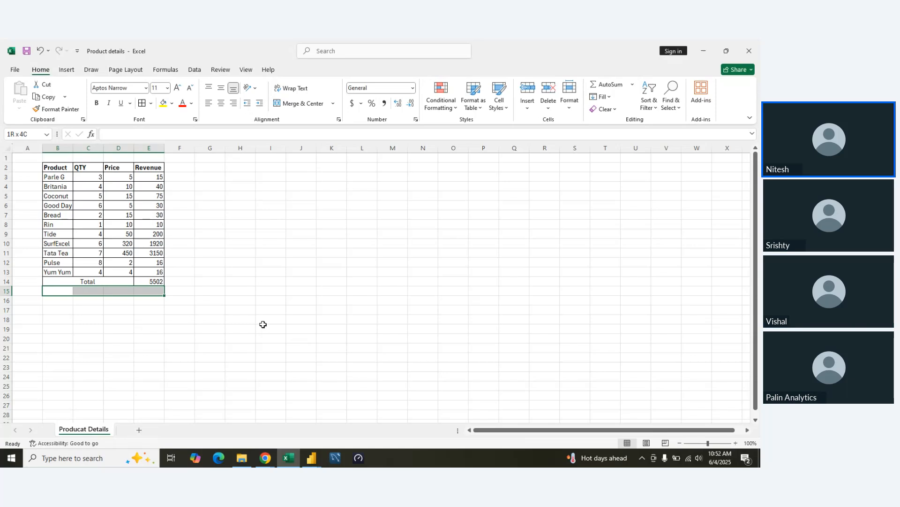
- Check which cell of row 14 holds the Total label and compare row 14 with the cells beneath it
key(Left)
key(Right)
key(Up)
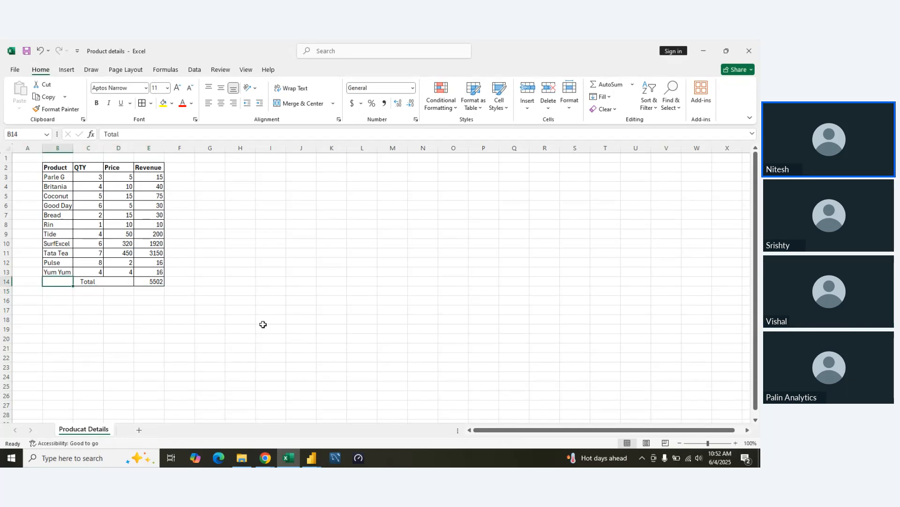
key(Down)
key(Down)
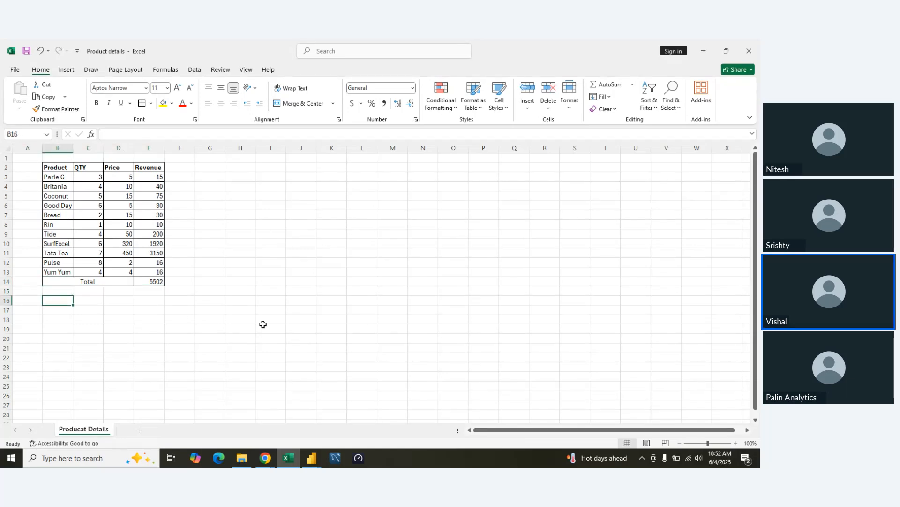
key(Up)
key(Up)
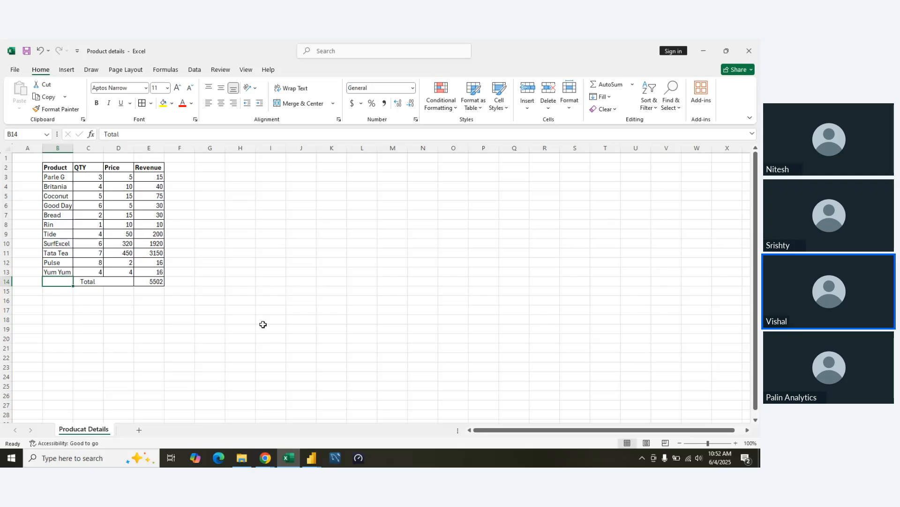
key(ctrl+shift+Right)
key(Down)
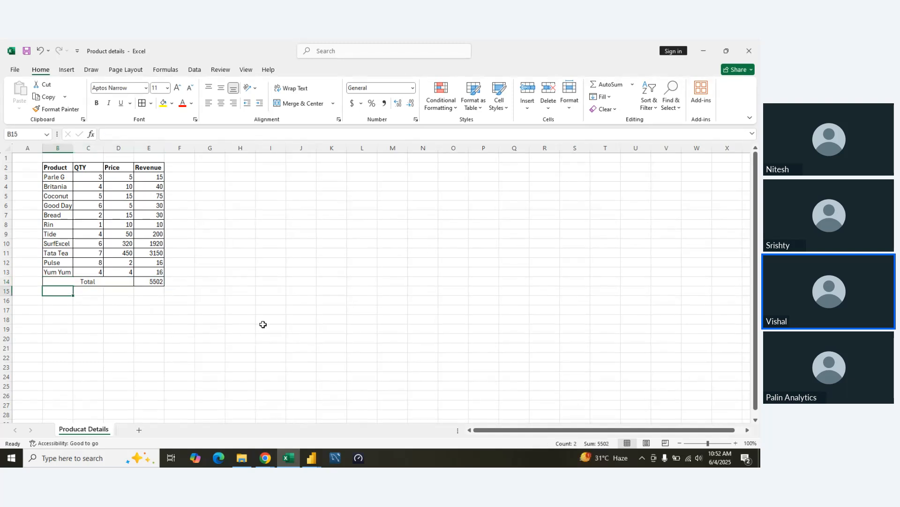
key(Left)
key(Up)
key(Up)
key(Up)
key(Up)
key(Right)
key(Right)
key(Down)
key(Down)
key(Left)
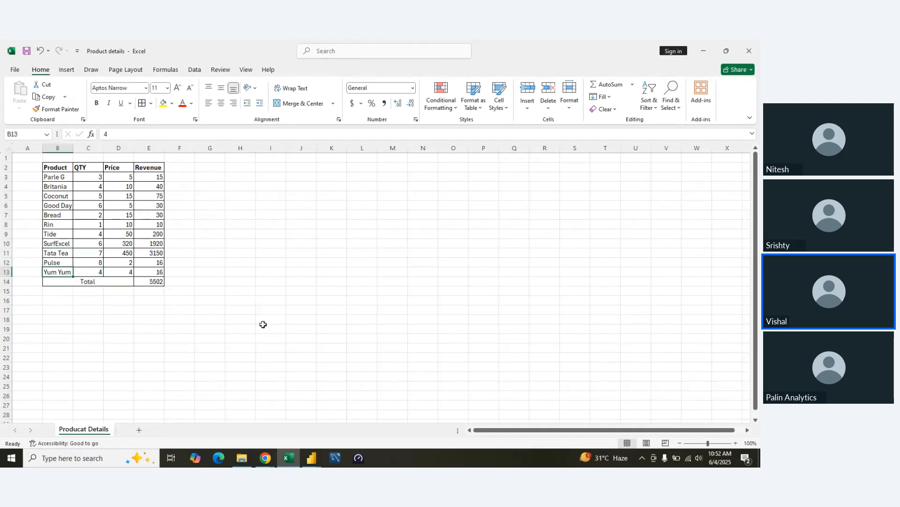
key(Down)
key(Down)
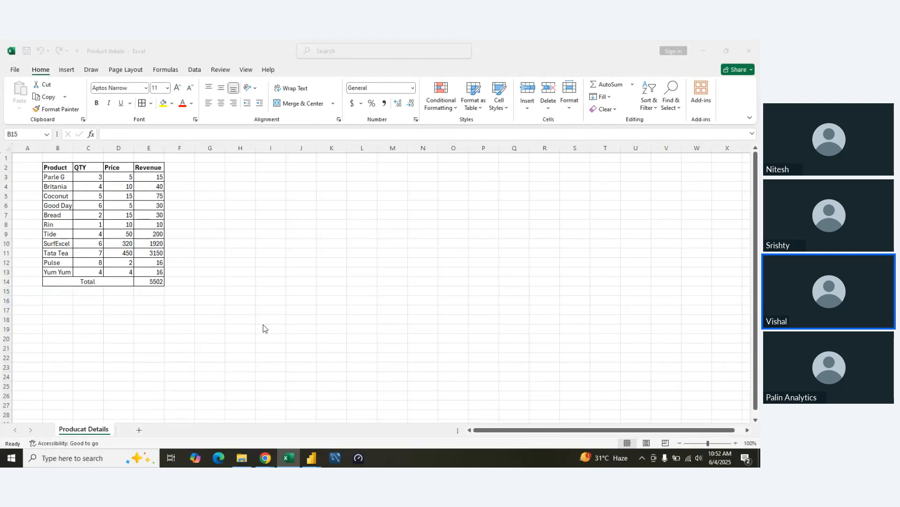
- Switch to Power Query and delete the Removed Other Columns step from the Producat Details query
key(alt+Tab)
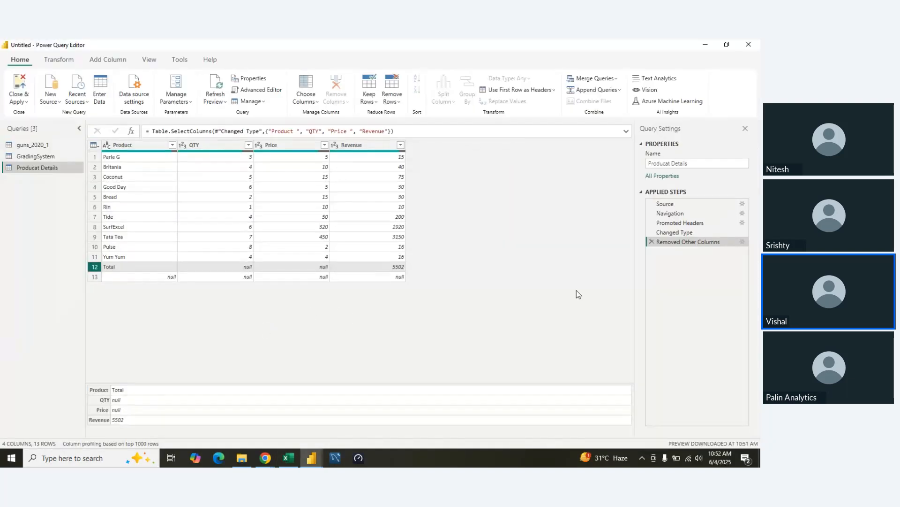
click(652, 241)
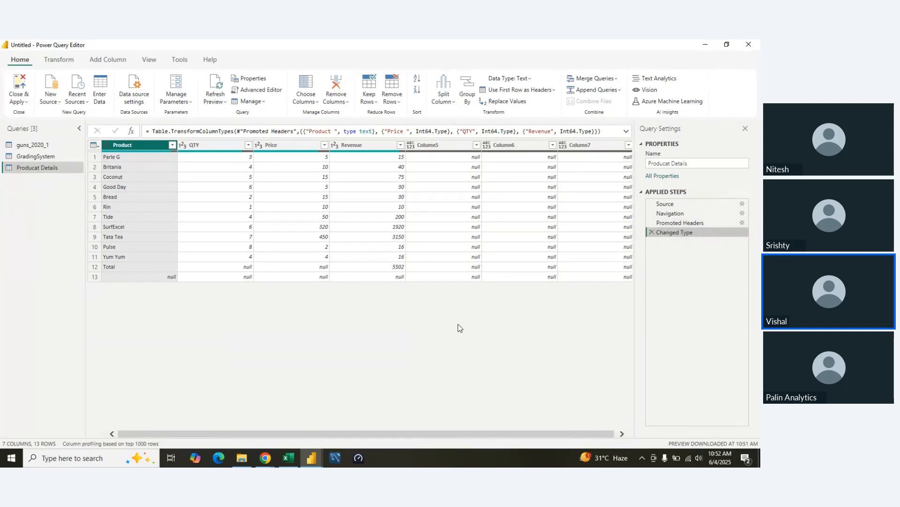
- Switch to the Product details workbook in Excel and clear the Total row's contents in B14:E14
key(alt+Tab)
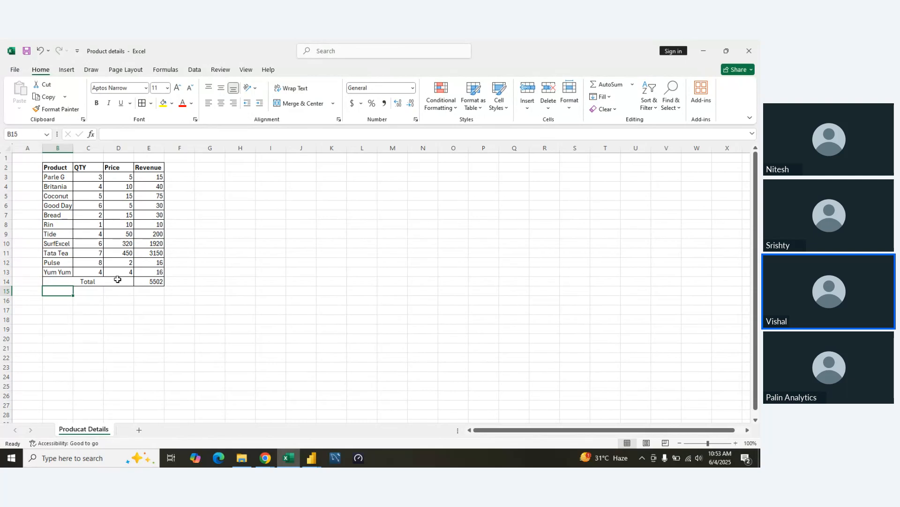
click(117, 279)
key(shift+Right)
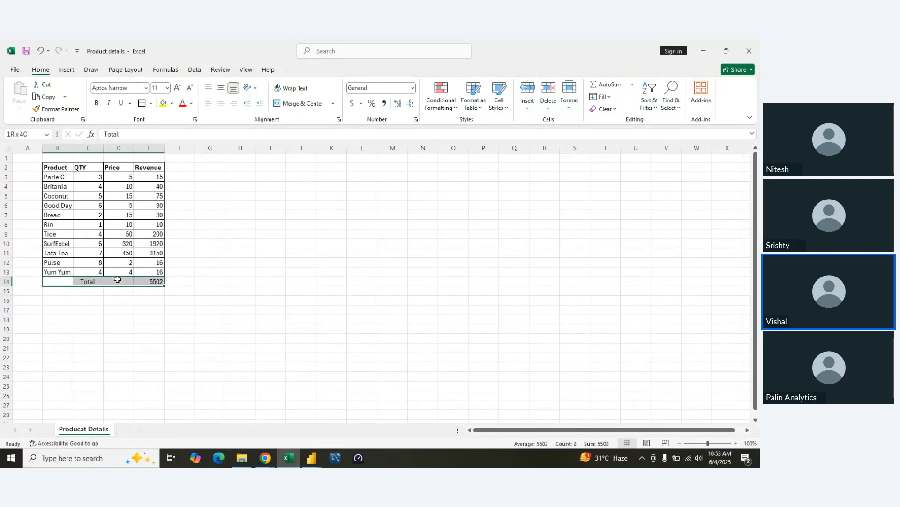
key(Delete)
- Remove all borders from the emptied cells B14:E14
key(Left)
key(Right)
key(shift+Right)
key(shift+Right)
key(shift+Right)
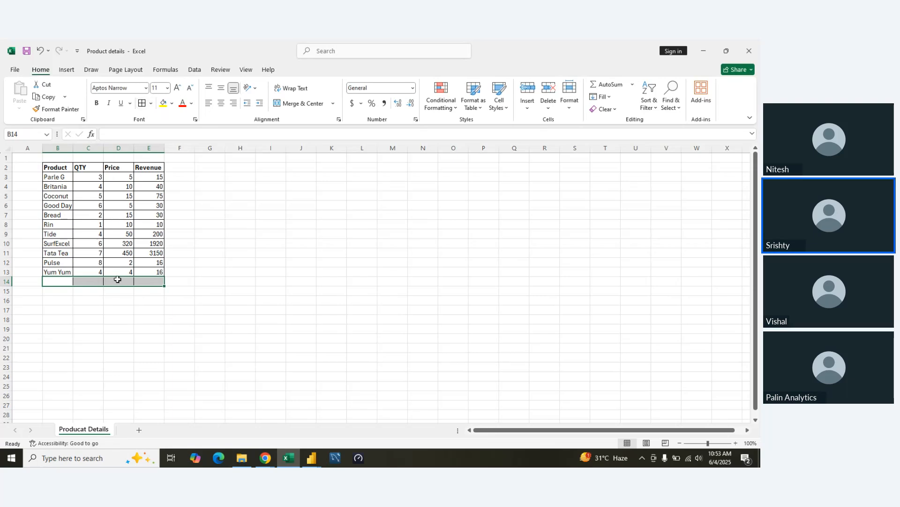
key(alt+h)
key(b)
key(n)
- Apply all borders to the Yum Yum row, cells B13:E13
key(Left)
key(Up)
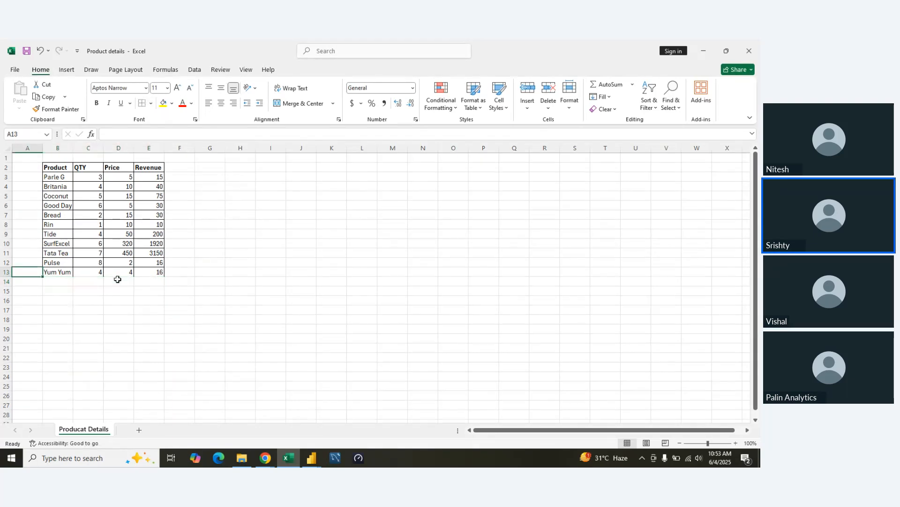
key(Right)
key(shift+Right)
key(shift+Right)
key(shift+Right)
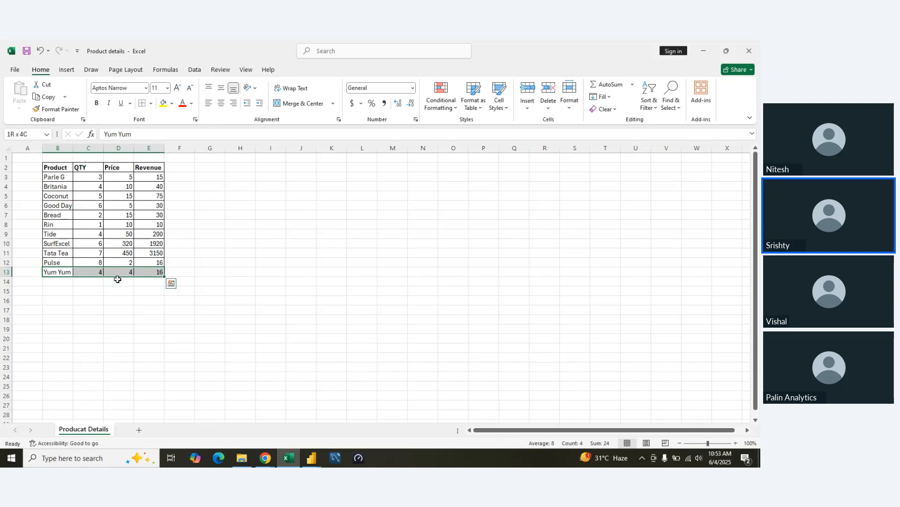
text(hba)
key(Escape)
- Select all cells from F2 to the last row and column of the sheet, and return to the table
key(Up)
key(Up)
key(Right)
key(Right)
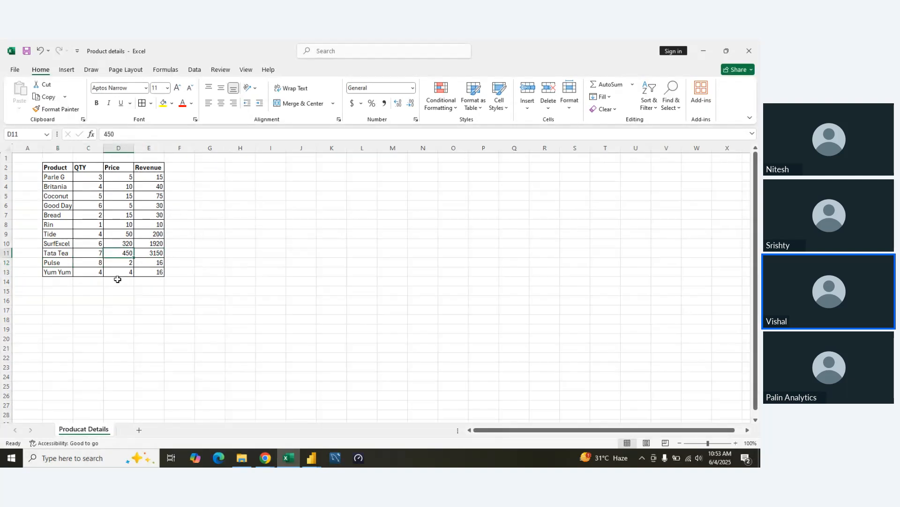
key(Right)
key(Right)
key(Right)
key(Up)
key(Up)
key(Up)
key(Left)
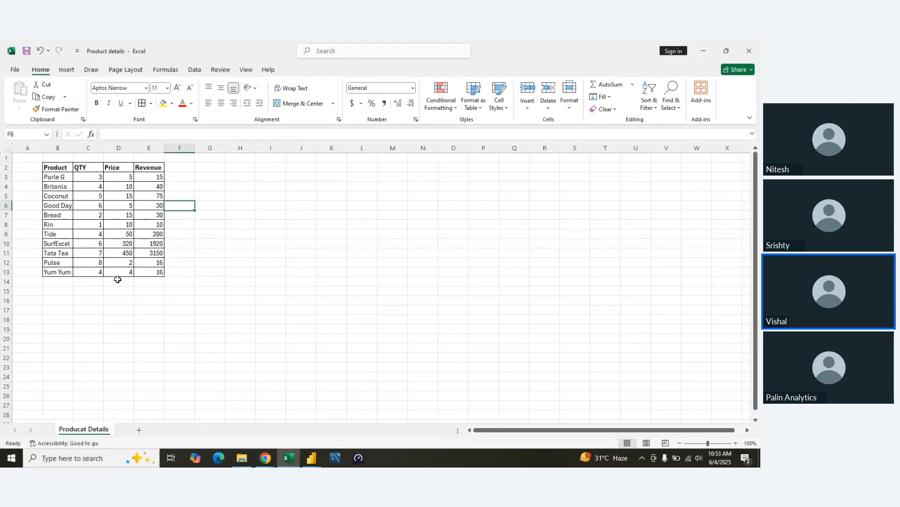
key(Up)
key(Up)
key(Up)
key(Up)
key(Up)
key(Up)
key(ctrl+shift+Down)
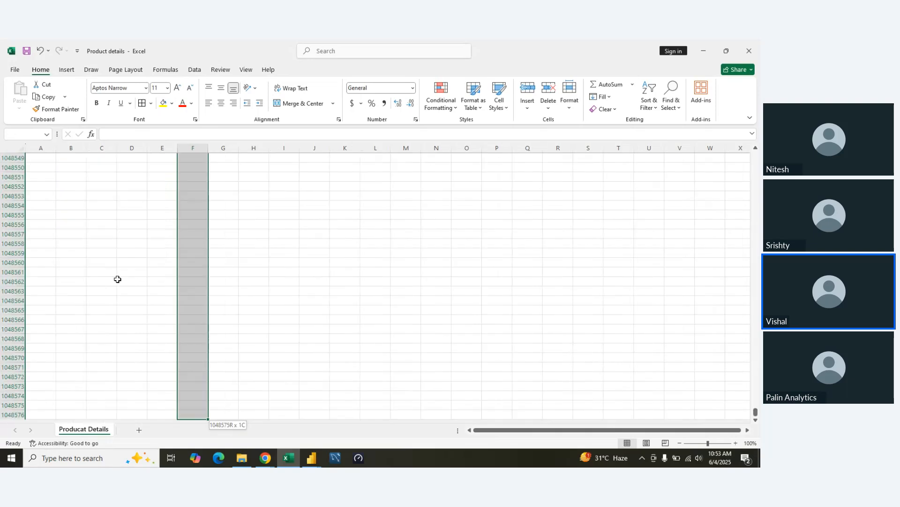
key(ctrl+shift+Right)
key(ctrl+BackSpace)
key(Left)
key(Left)
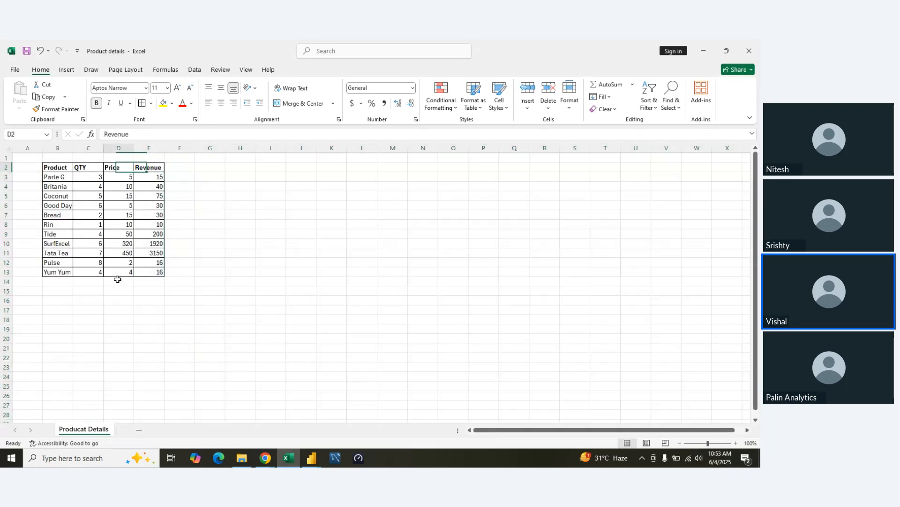
- Select all rows from row 14 to the end of the sheet below the table, and return to the table
key(Down)
key(Down)
key(Down)
key(Left)
key(Down)
key(Left)
key(Down)
key(Down)
key(Down)
key(Down)
key(Down)
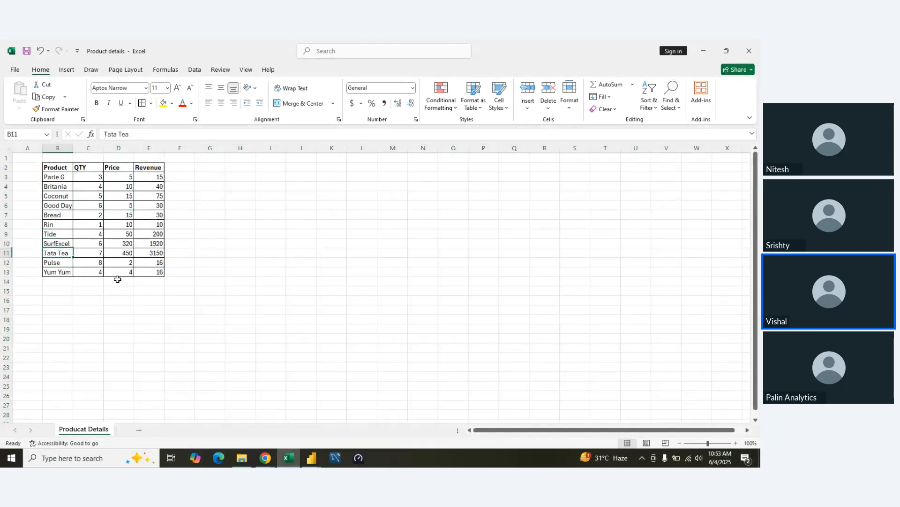
key(Down)
key(Down)
key(Down)
key(Left)
key(shift+space)
key(ctrl+shift+Down)
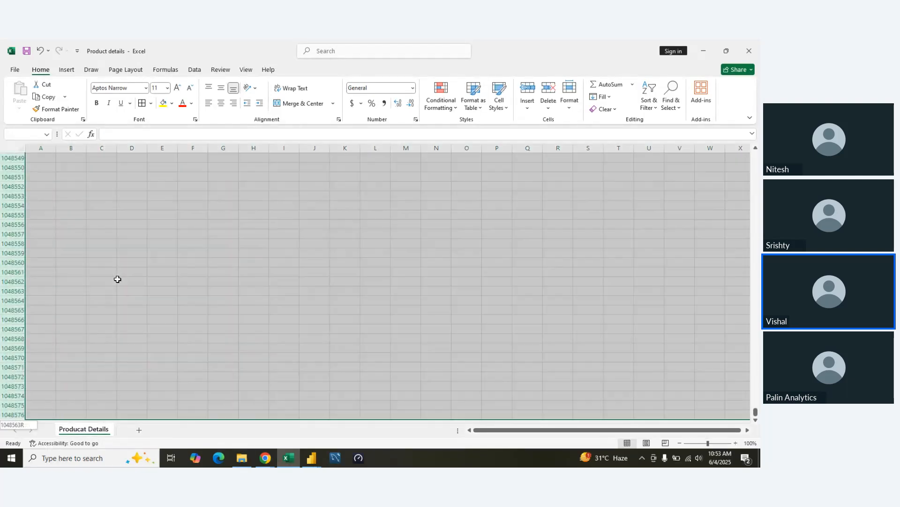
key(ctrl+BackSpace)
key(Up)
key(Up)
key(Up)
key(Up)
key(Up)
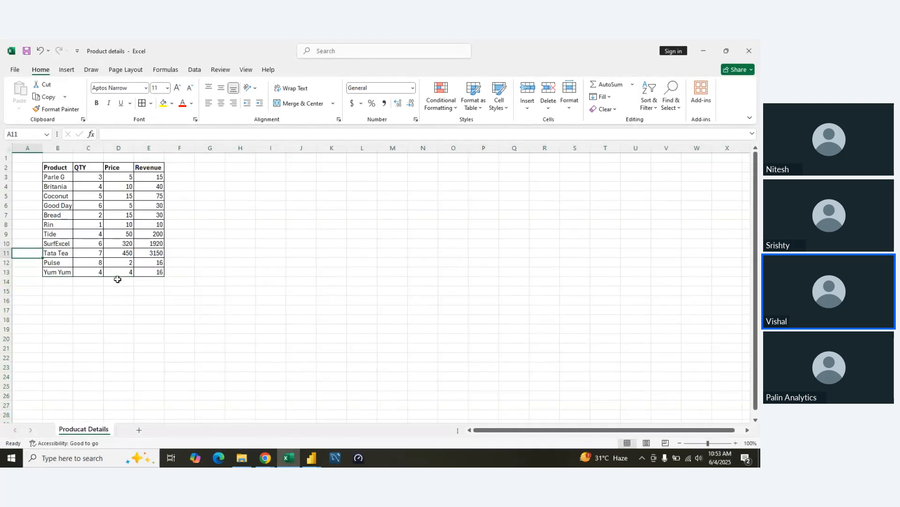
key(Right)
key(Right)
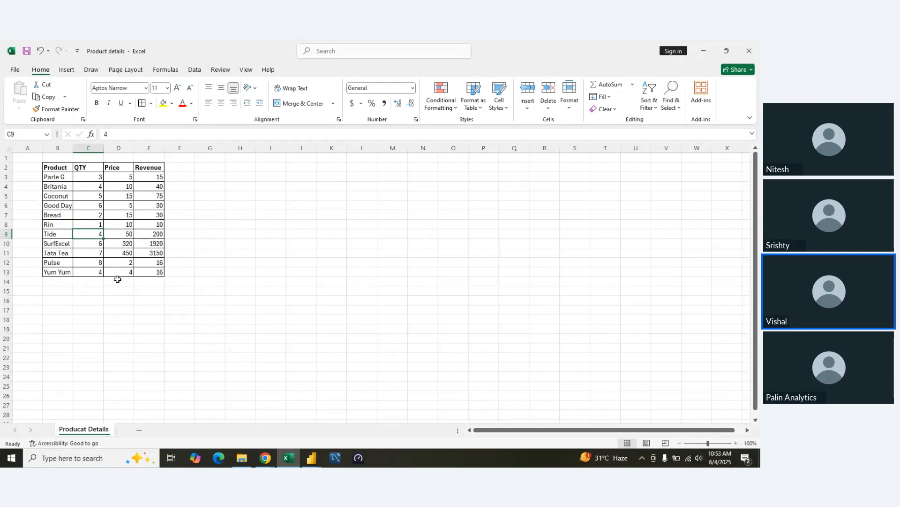
- Switch to Power Query and refresh the preview of the Producat Details query
key(alt+Tab)
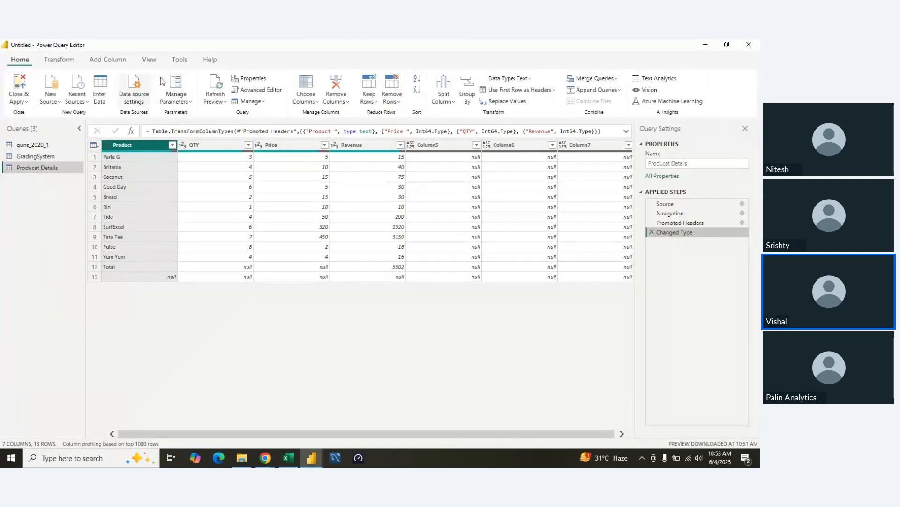
click(217, 84)
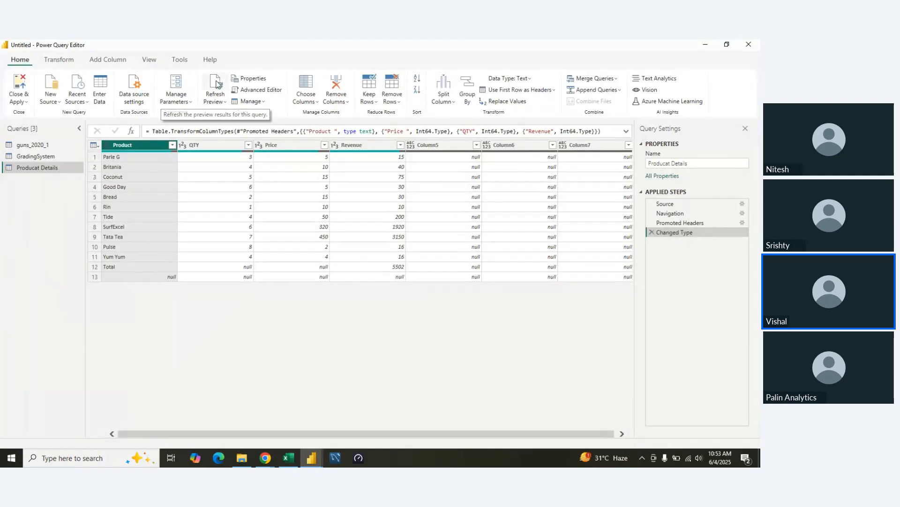
click(218, 102)
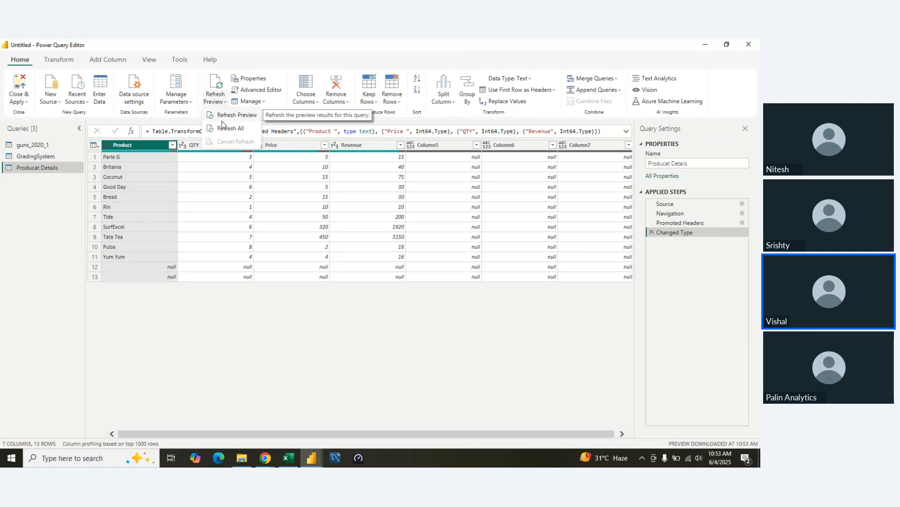
click(388, 259)
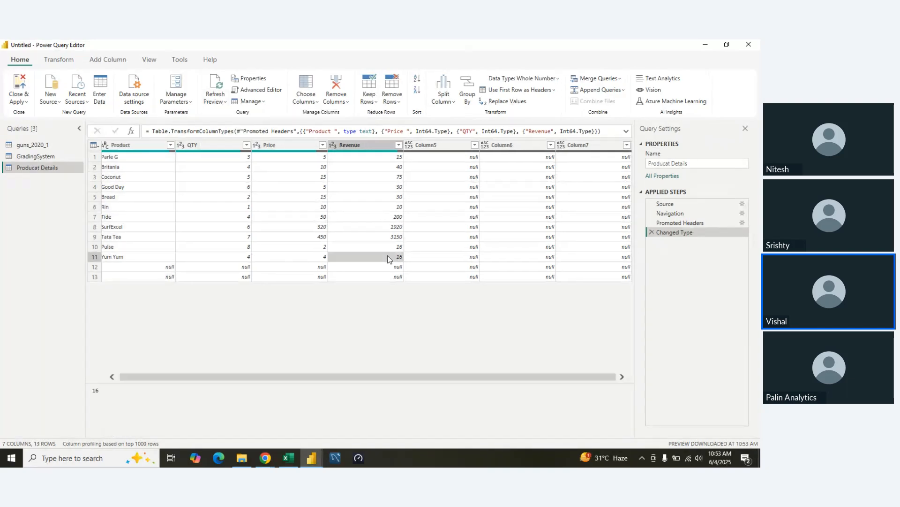
- Keep only the Product, QTY, Price and Revenue columns in the query, excluding Column5, Column6 and Column7
click(308, 103)
click(327, 115)
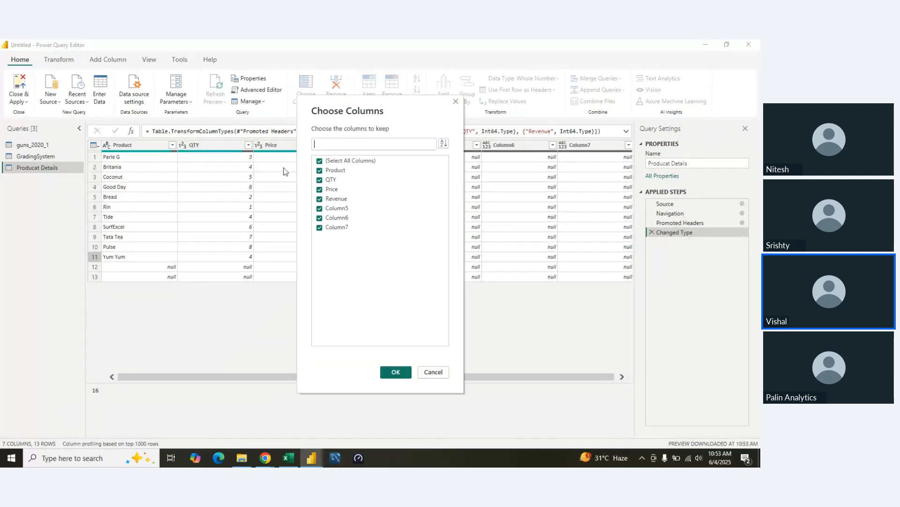
click(320, 208)
click(320, 218)
click(320, 227)
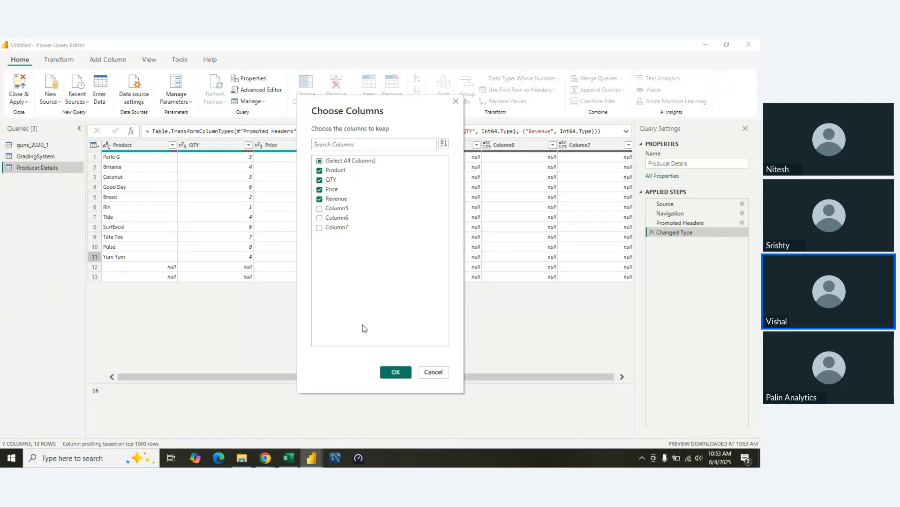
click(396, 371)
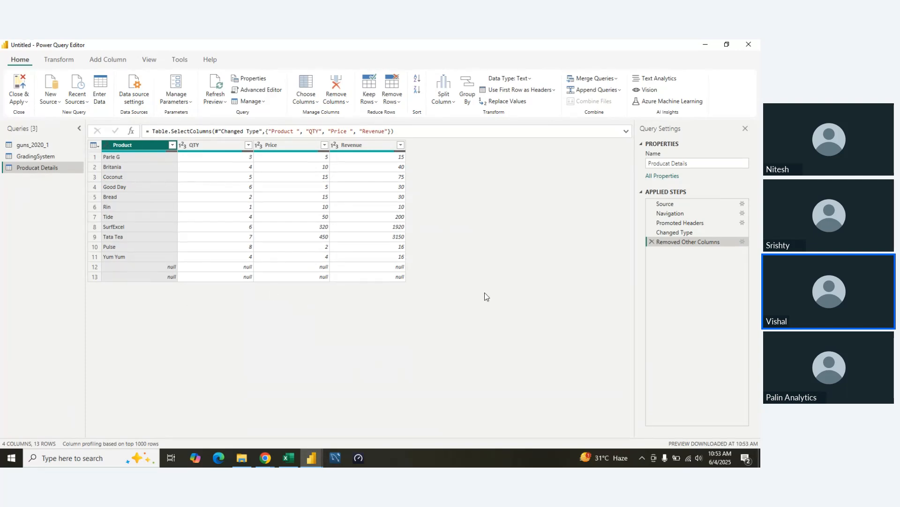
- Remove the blank rows from the Producat Details query
click(391, 97)
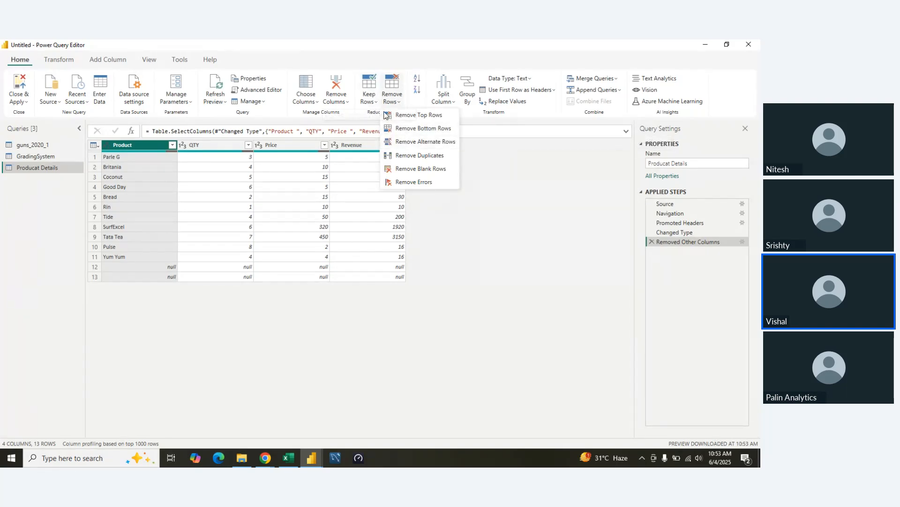
click(407, 173)
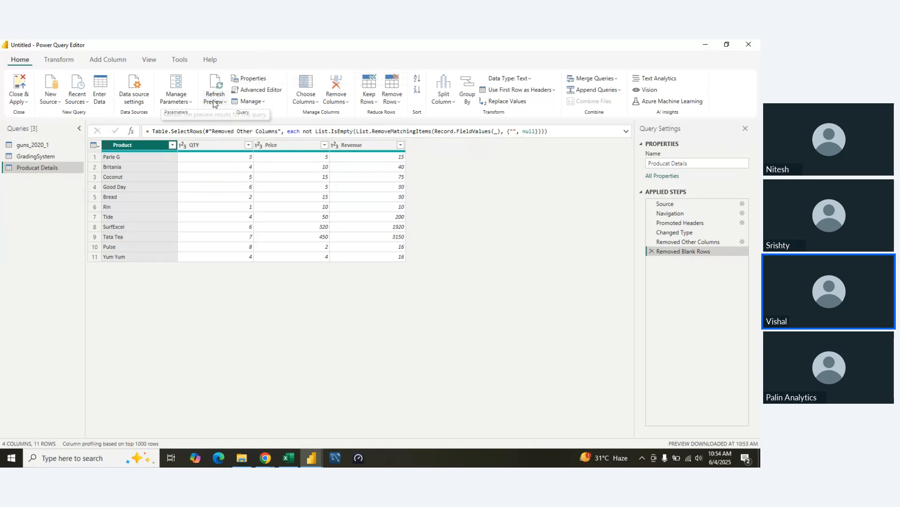
- Examine the query's properties and its M code in the Advanced Editor, leaving both without making changes
click(249, 78)
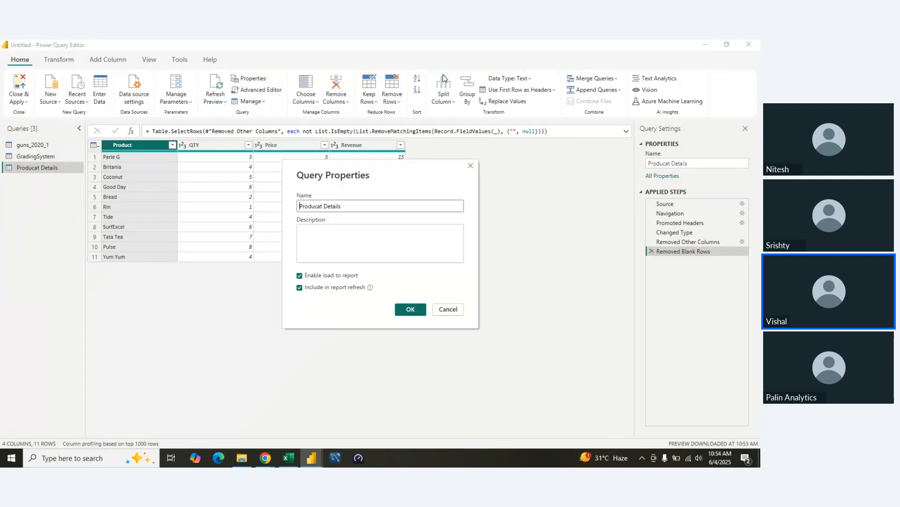
click(470, 165)
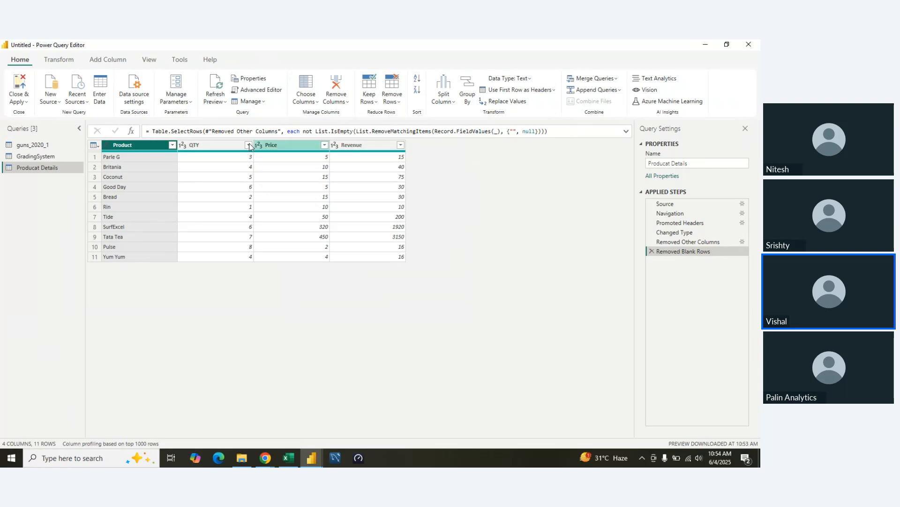
click(253, 90)
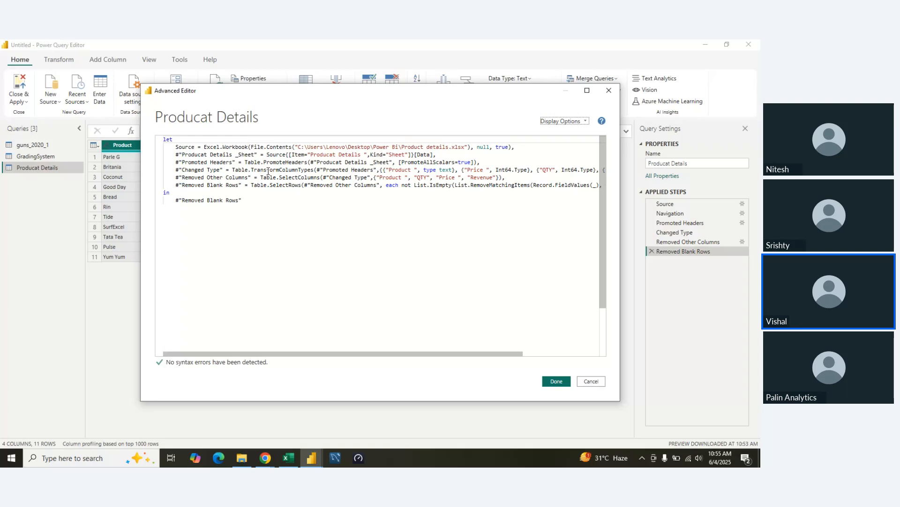
click(305, 209)
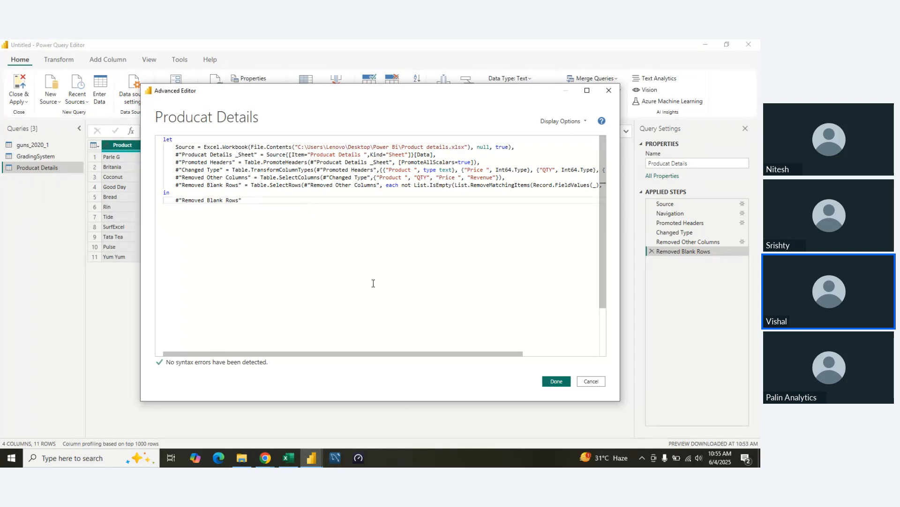
click(589, 381)
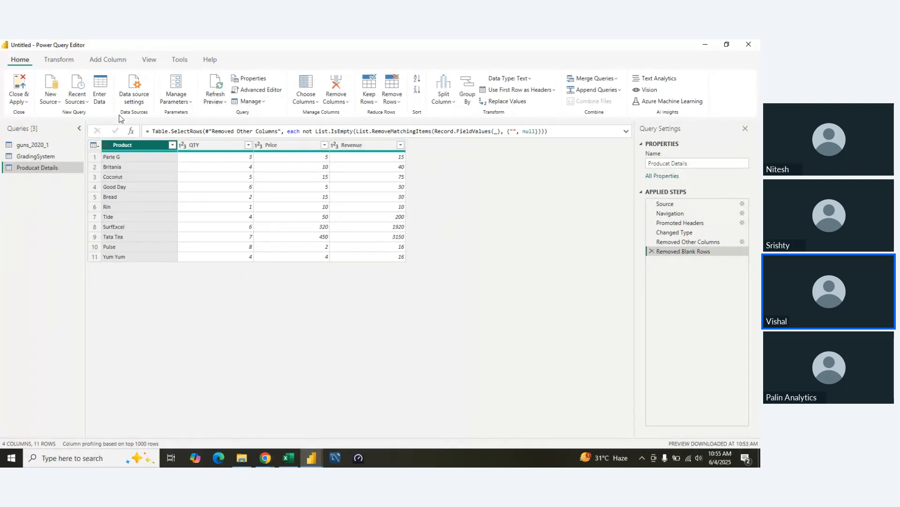
- Turn on column quality for the data preview, and hide and restore the Query Settings pane
click(149, 60)
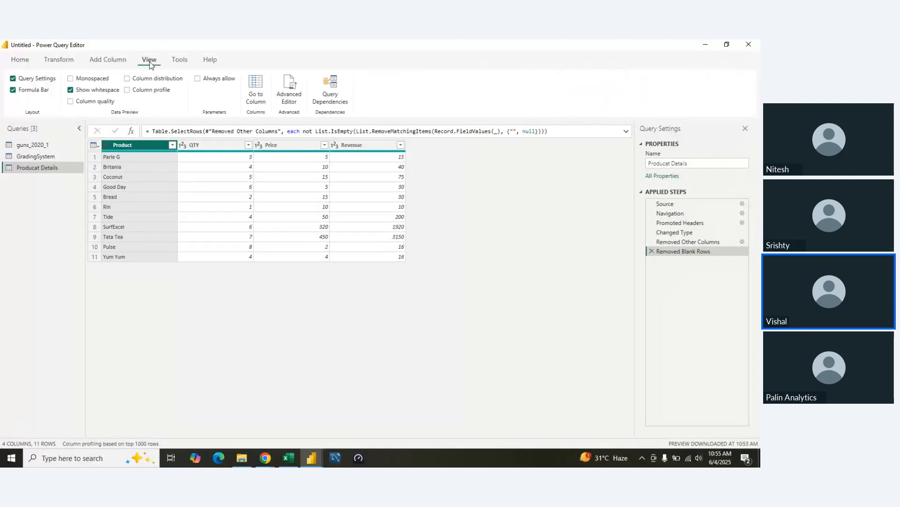
click(92, 102)
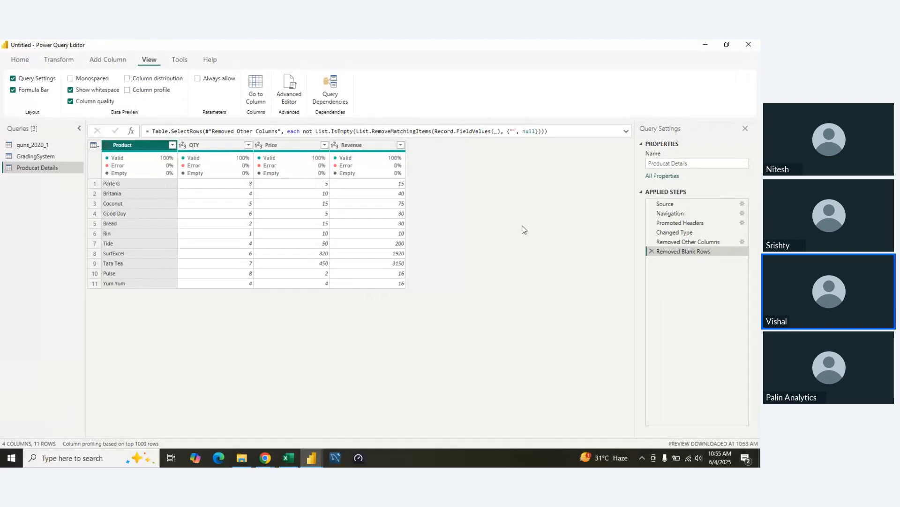
click(746, 129)
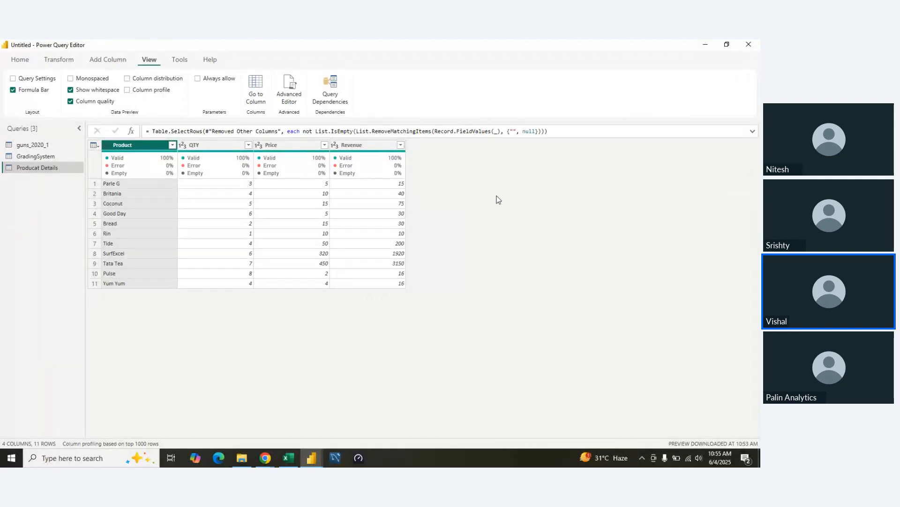
click(13, 79)
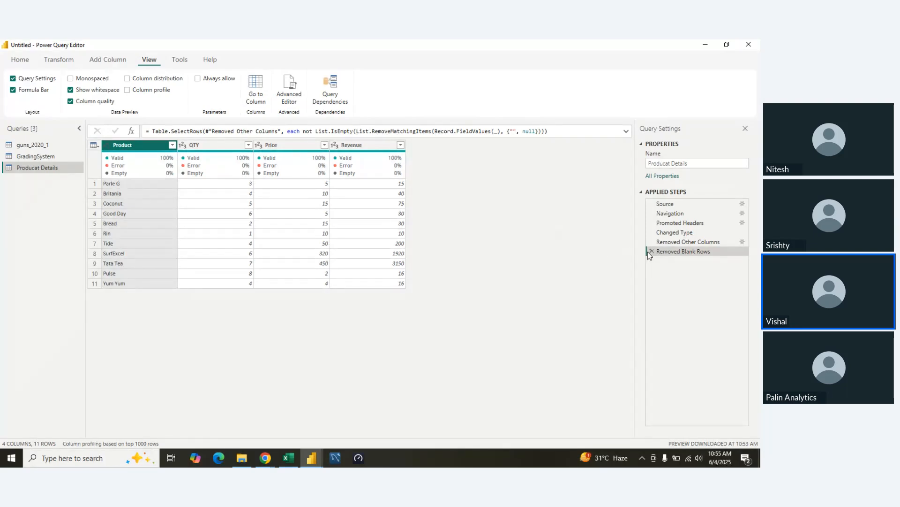
- Compare the Removed Other Columns and Removed Blank Rows steps, and review the query's M code in the Advanced Editor without changing it
click(685, 245)
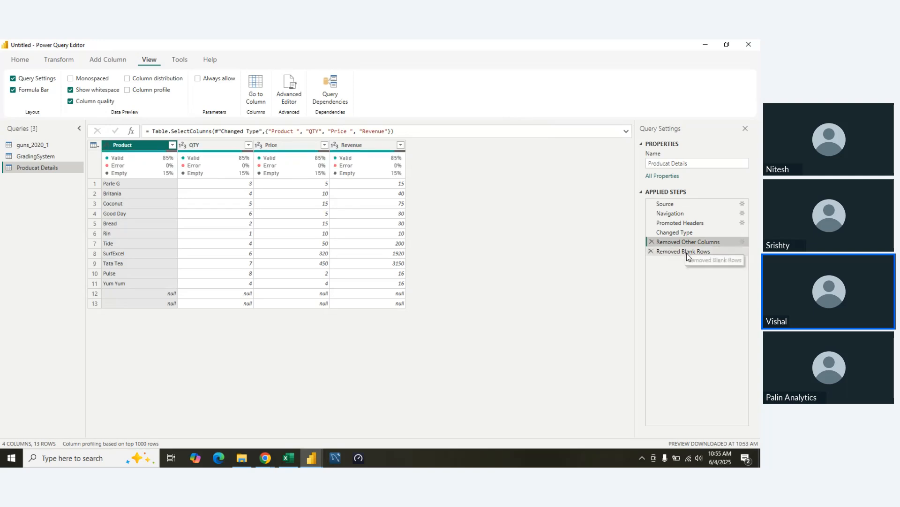
click(687, 255)
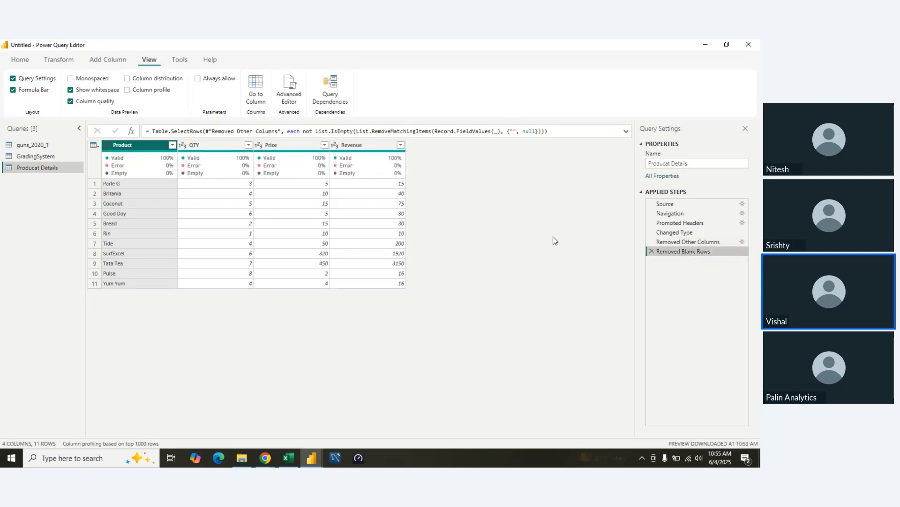
click(289, 89)
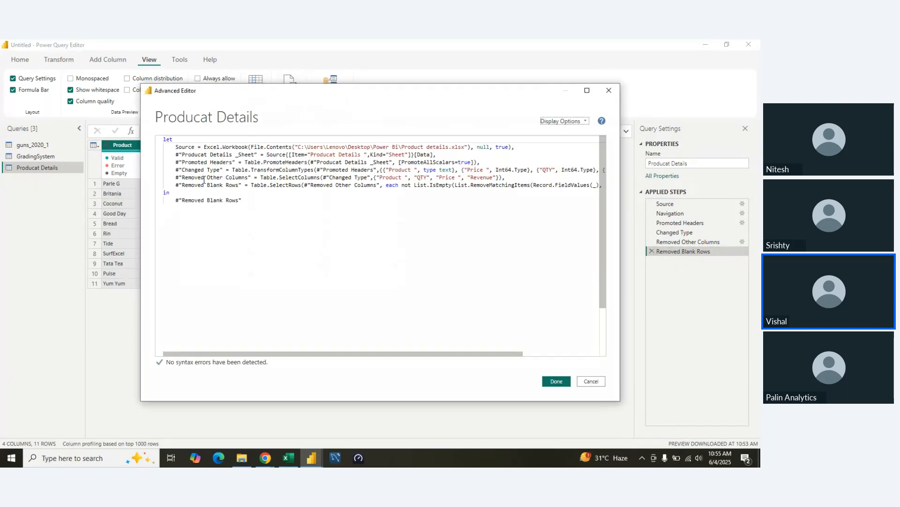
click(592, 382)
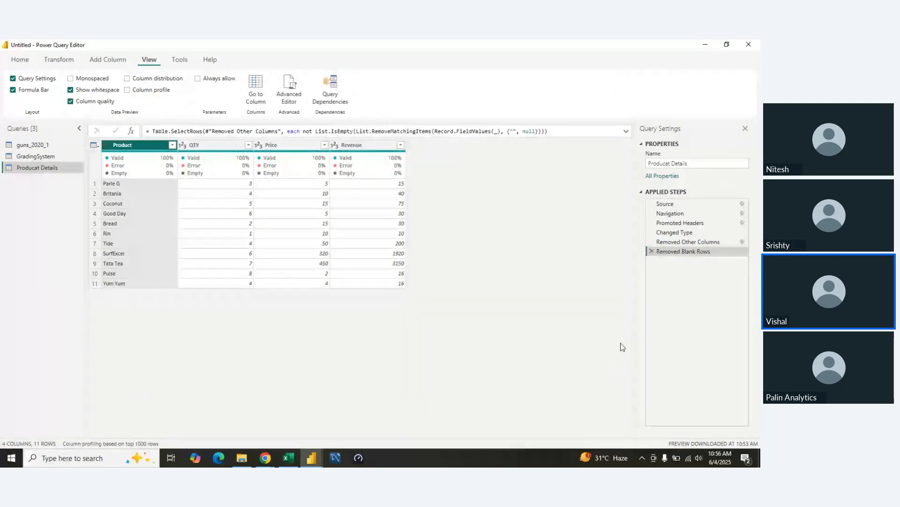
- Delete the Removed Blank Rows step from the Producat Details query
right_click(651, 252)
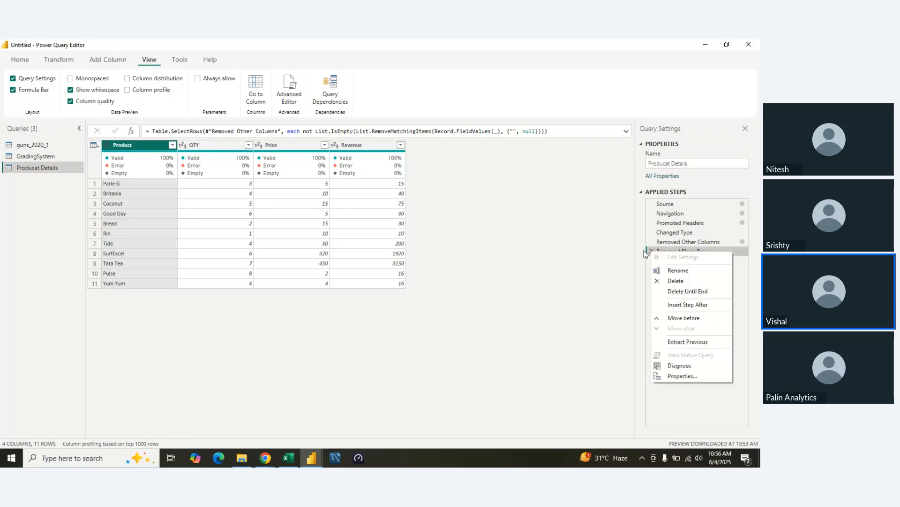
click(644, 249)
click(652, 249)
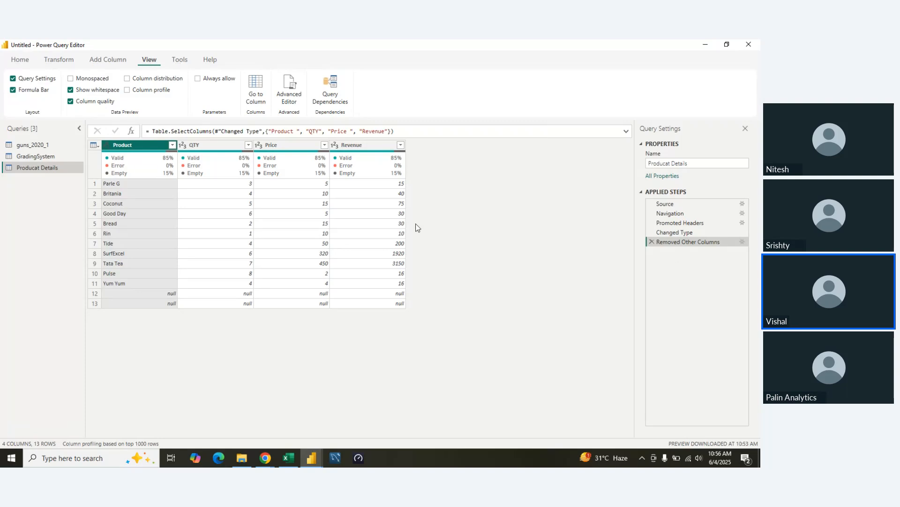
- Try removing duplicates based on the Product column, and delete the resulting Removed Duplicates step
click(20, 59)
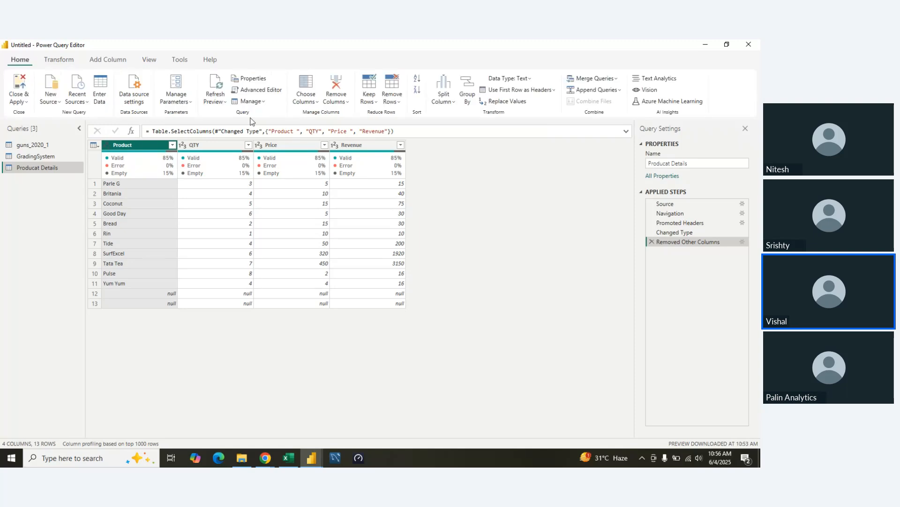
click(392, 96)
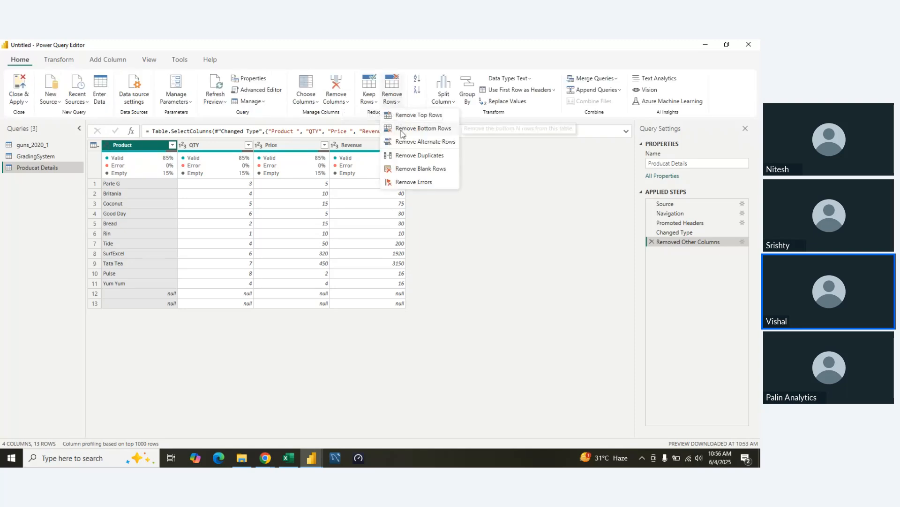
click(413, 155)
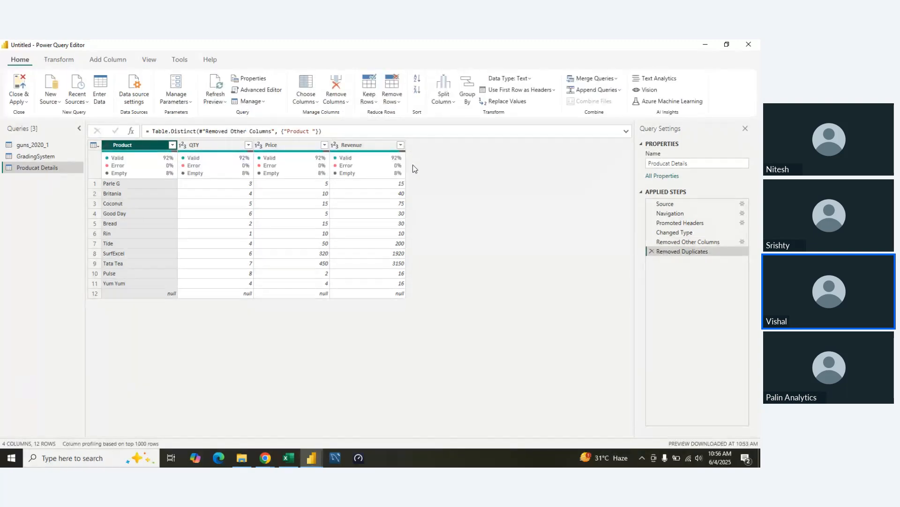
click(652, 252)
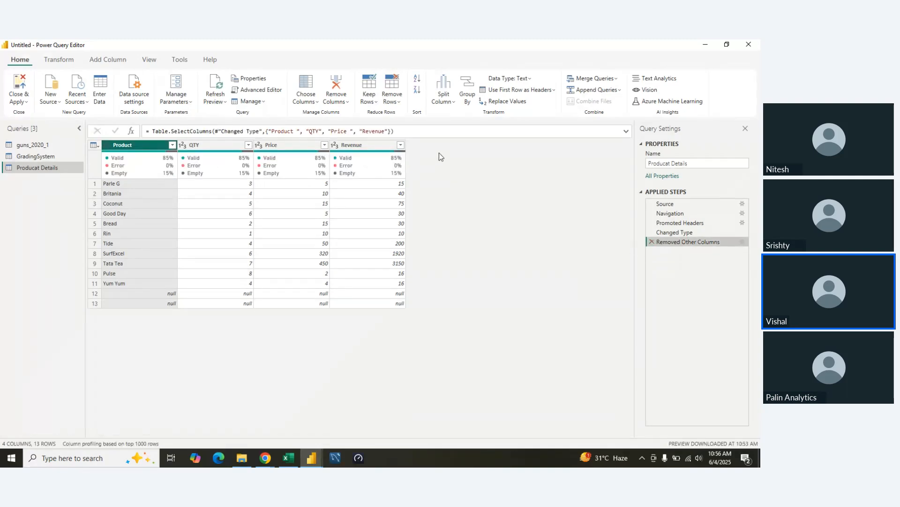
- Reapply the removal of blank rows to the Producat Details query
click(392, 99)
click(407, 164)
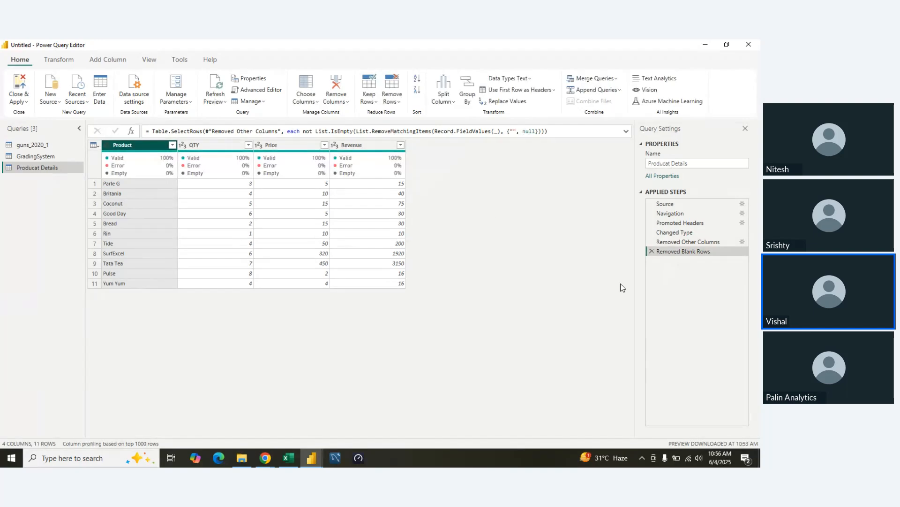
right_click(674, 253)
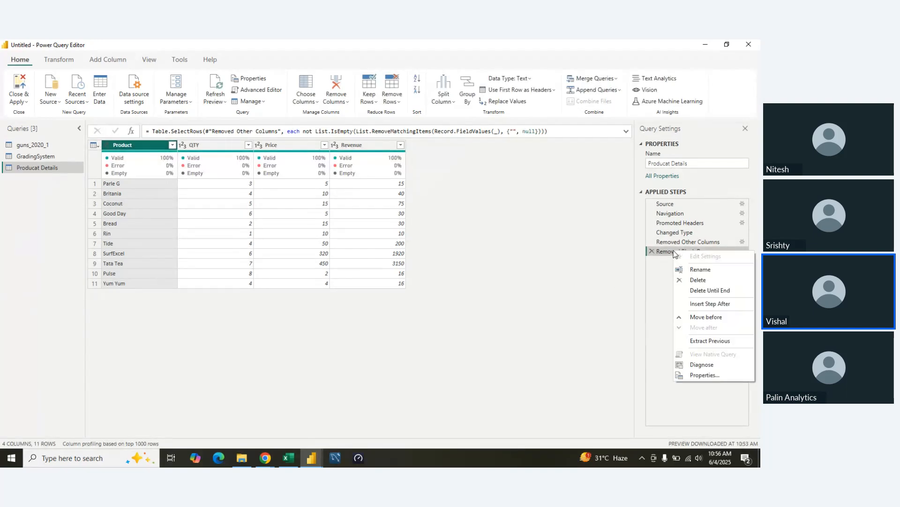
click(706, 270)
click(689, 274)
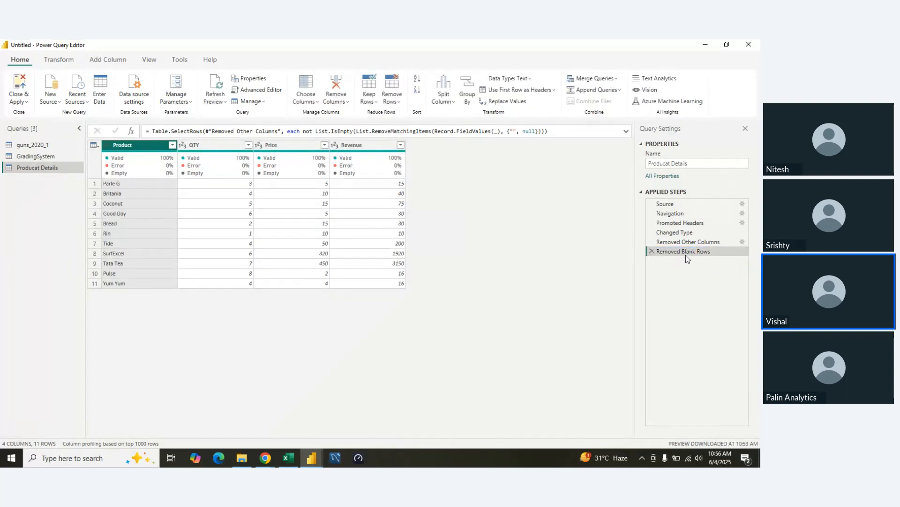
right_click(685, 256)
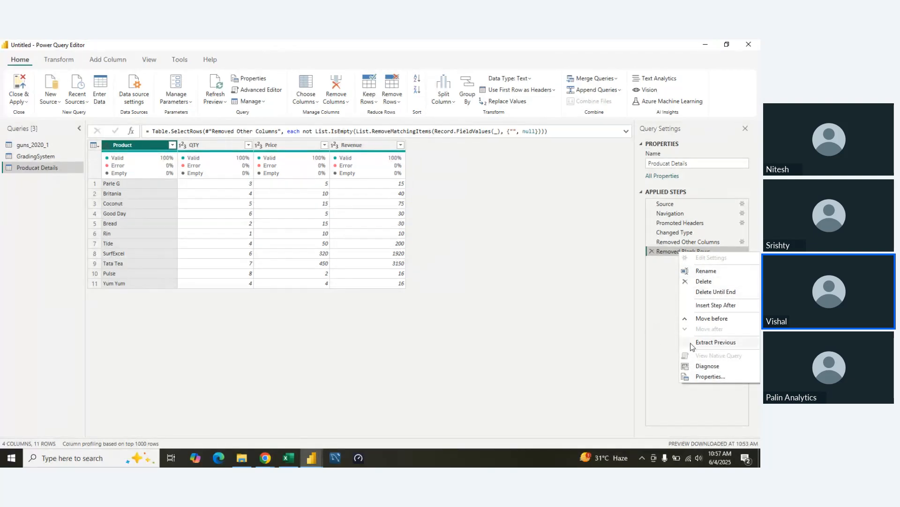
click(619, 290)
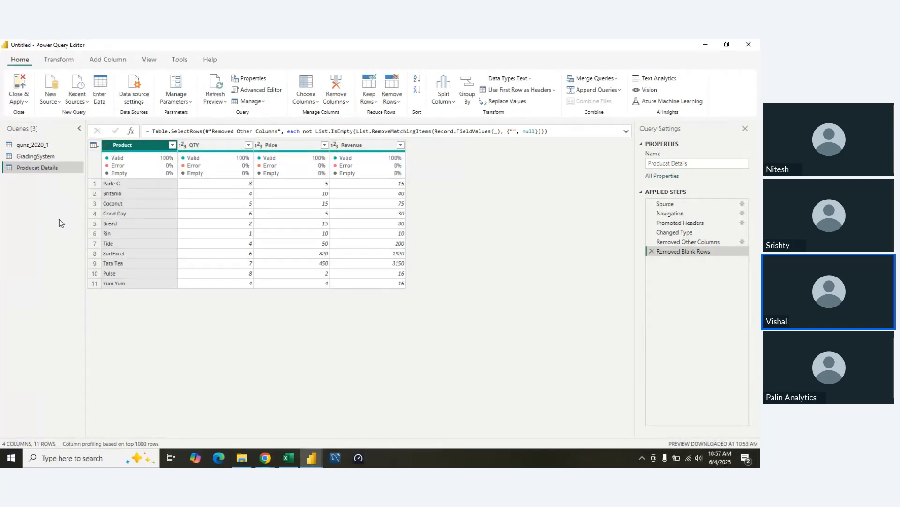
- Close the Power Query Editor and apply the pending query changes to load the tables into the report
click(24, 100)
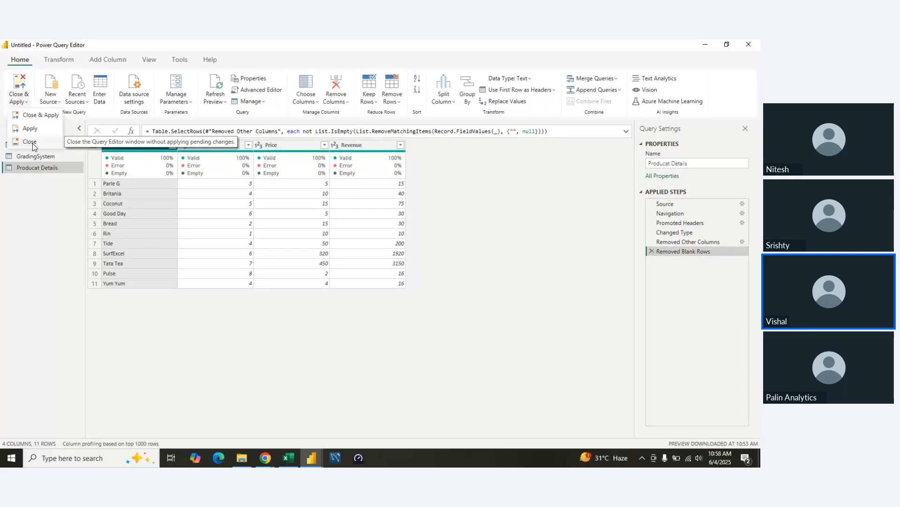
click(34, 117)
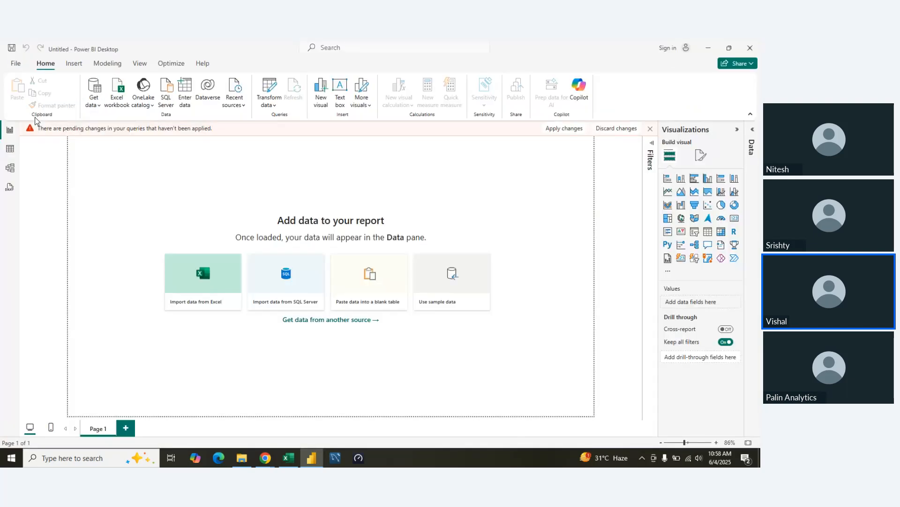
click(562, 130)
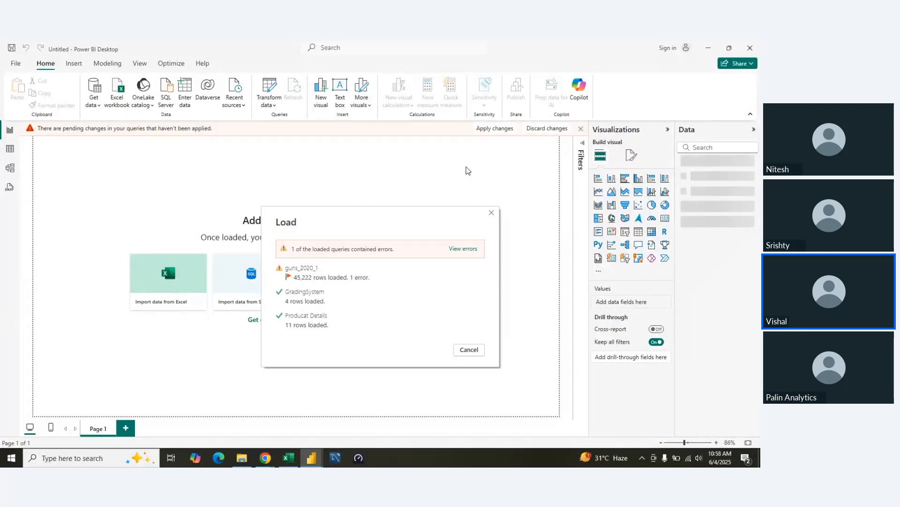
- View the load errors of the guns_2020_1 query and inspect the race and age columns of the error row
click(475, 250)
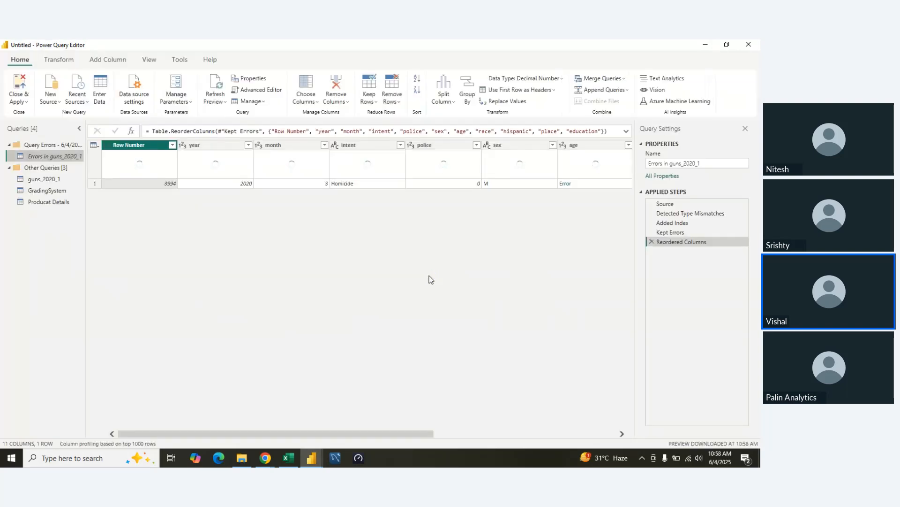
scroll(527, 203, right, 5)
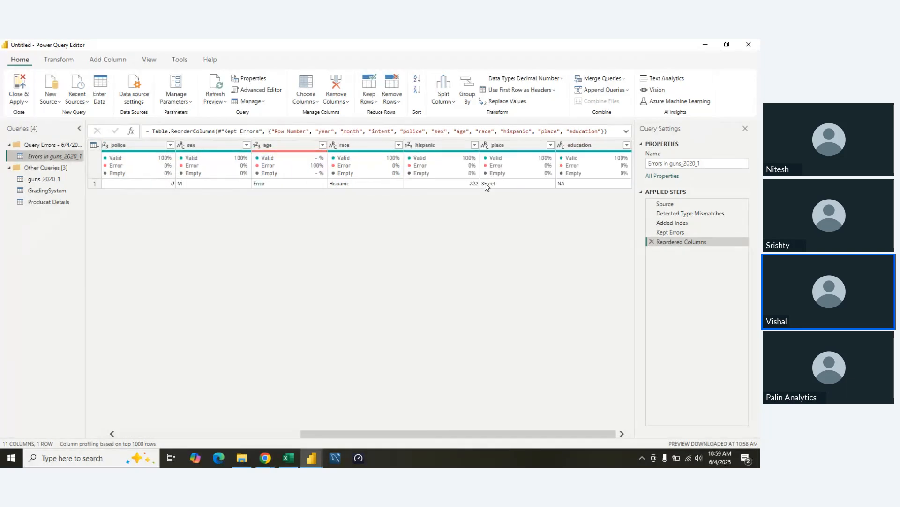
click(336, 146)
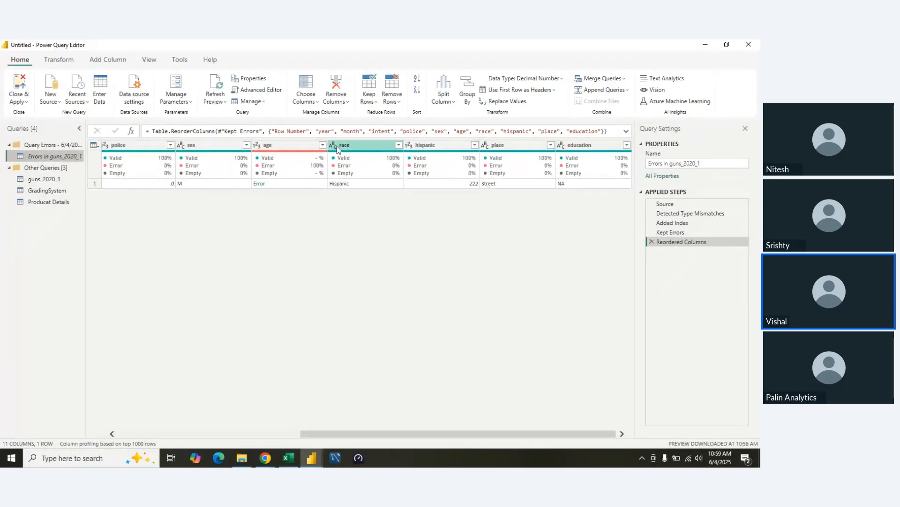
click(286, 255)
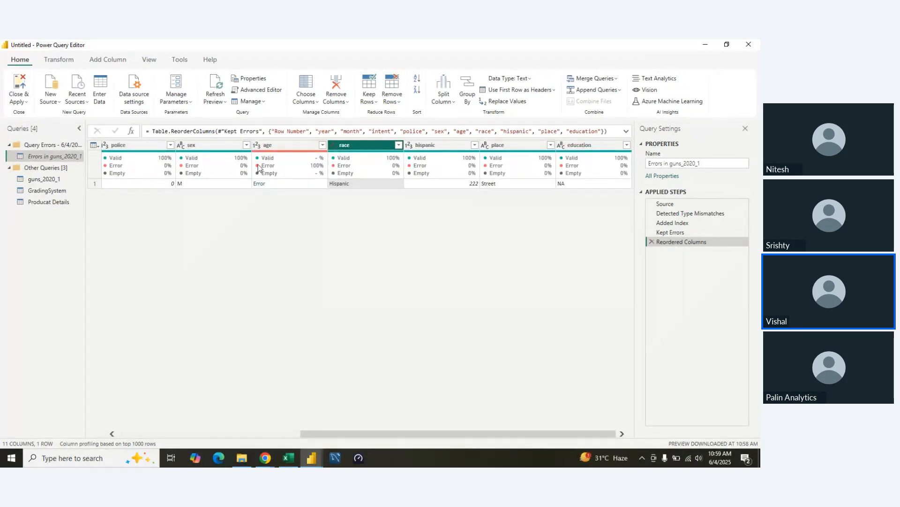
click(257, 146)
click(294, 176)
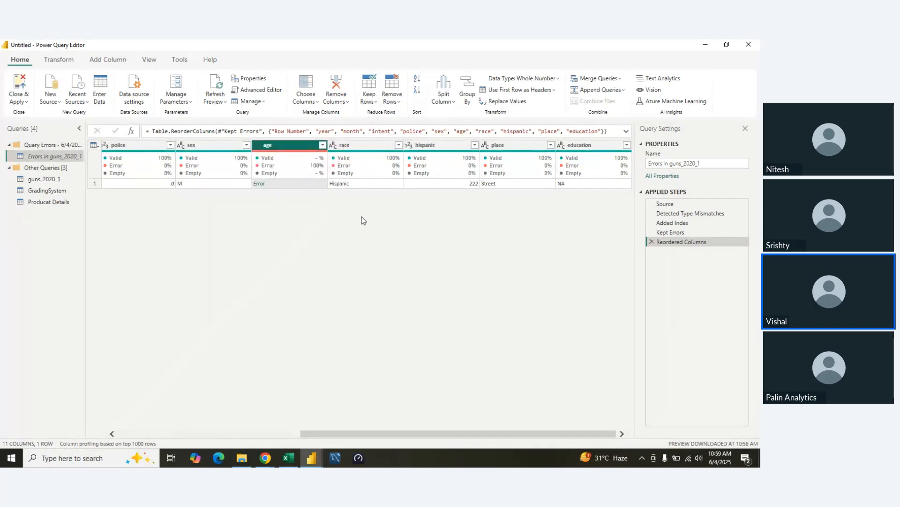
- Close the Power Query Editor without applying changes and discard the pending Errors in guns_2020_1 query and Groups changes
click(749, 44)
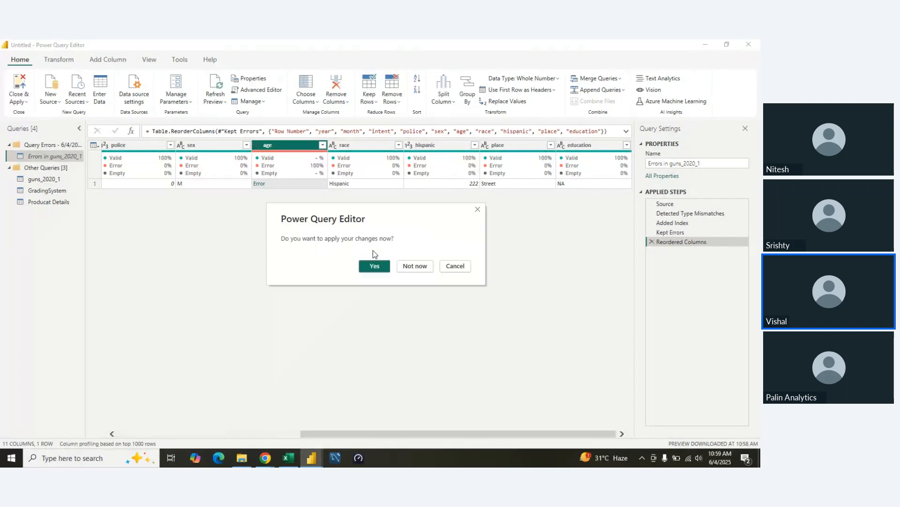
click(415, 266)
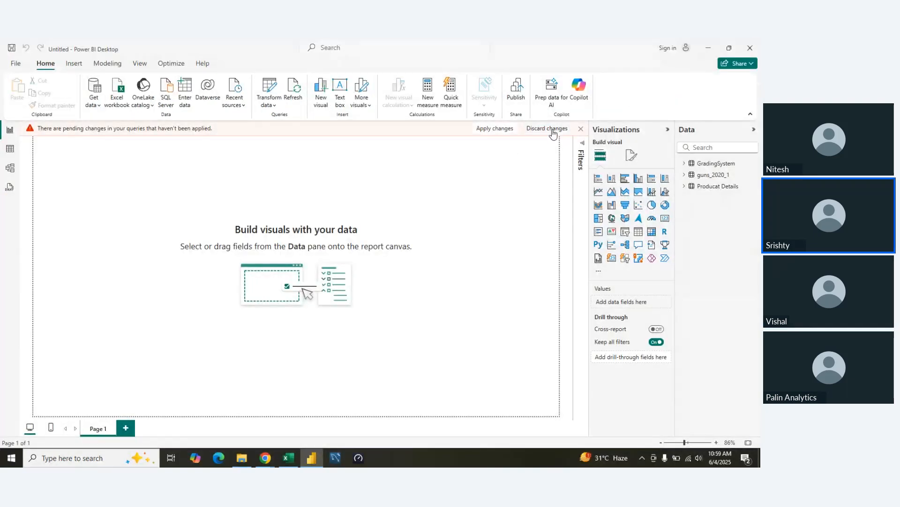
click(553, 130)
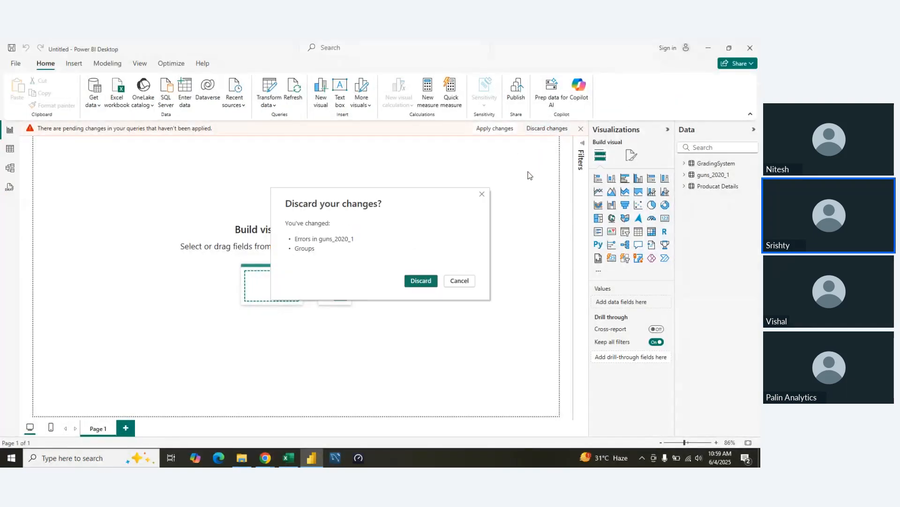
click(430, 281)
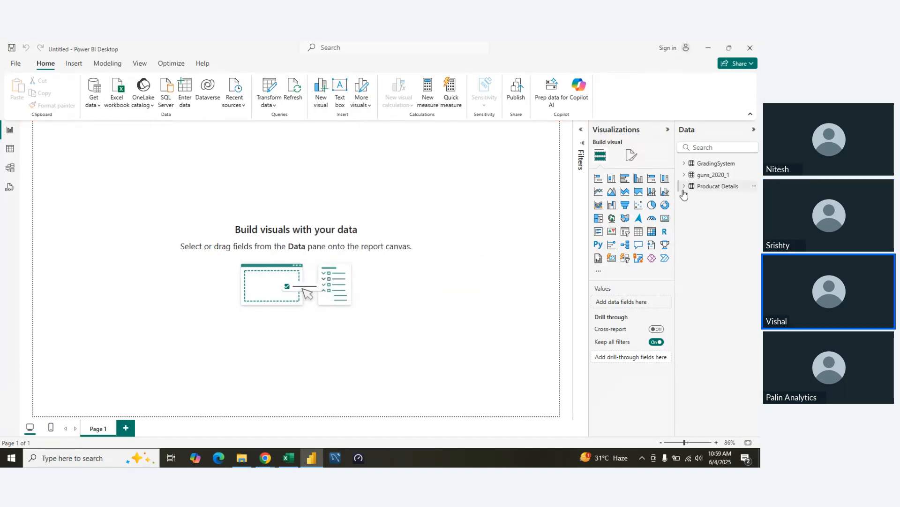
- Expand and collapse the GradingSystem, Producat Details and guns_2020_1 tables to check their loaded fields
click(687, 164)
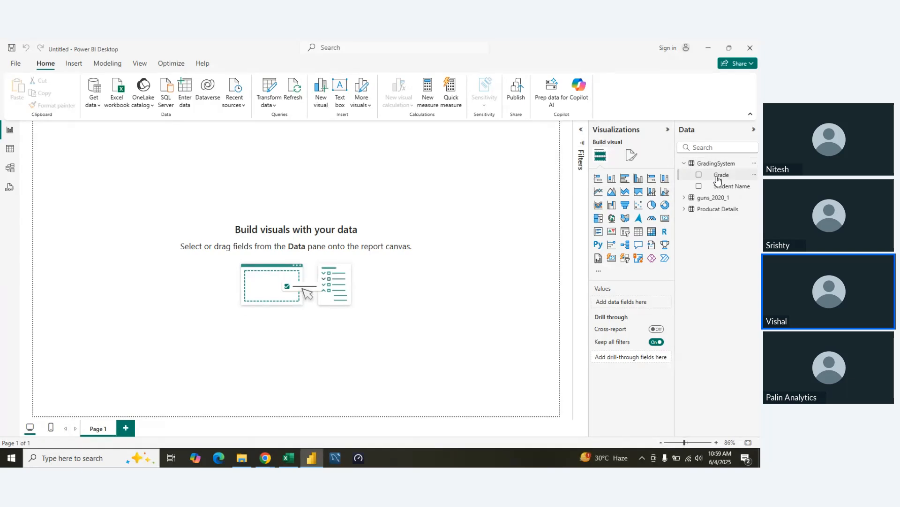
click(686, 164)
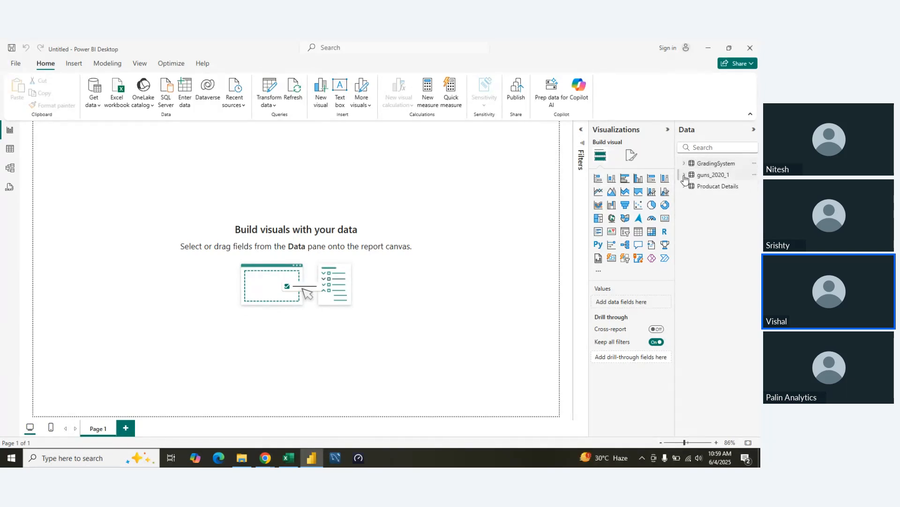
click(686, 187)
click(686, 187)
click(684, 174)
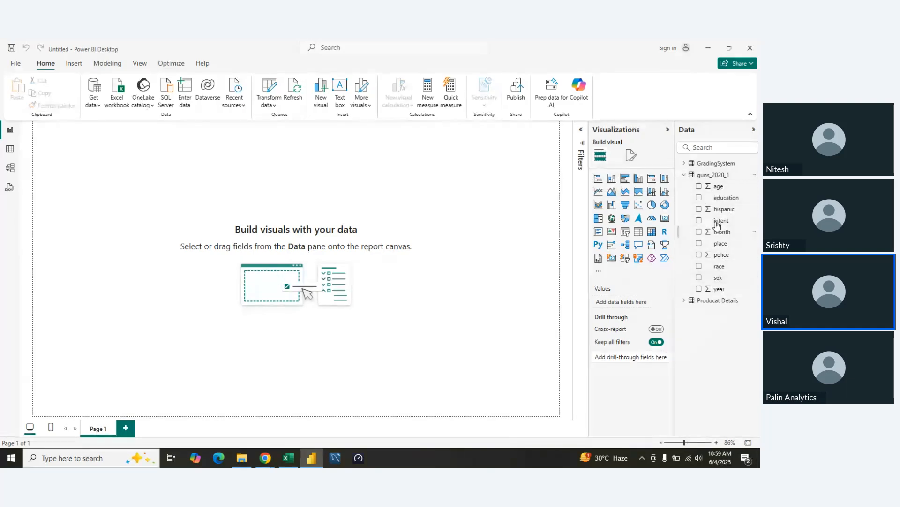
click(685, 177)
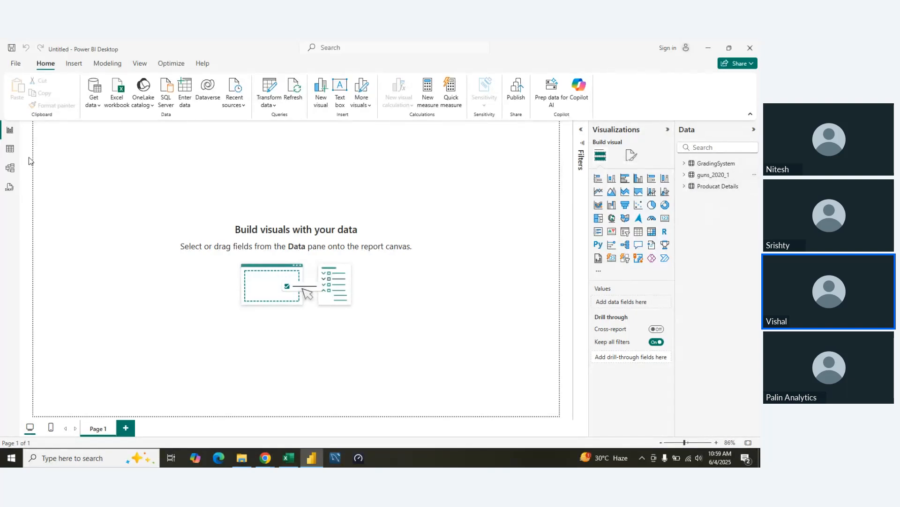
- Examine the loaded guns_2020_1 rows in Table view and return to Report view
click(9, 149)
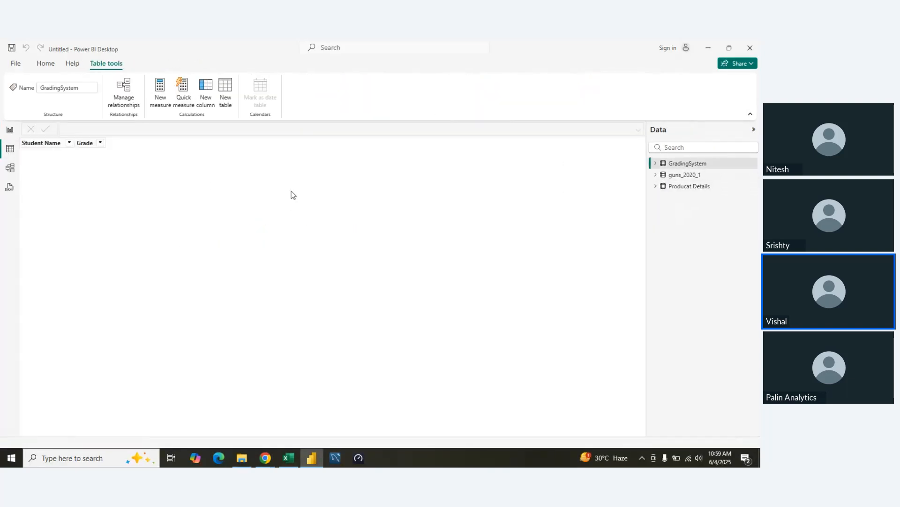
click(678, 175)
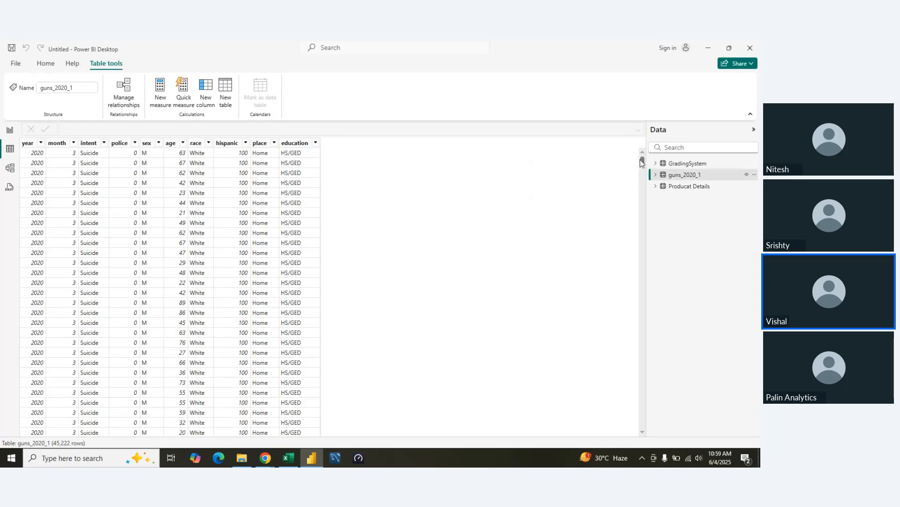
drag(642, 161, 645, 162)
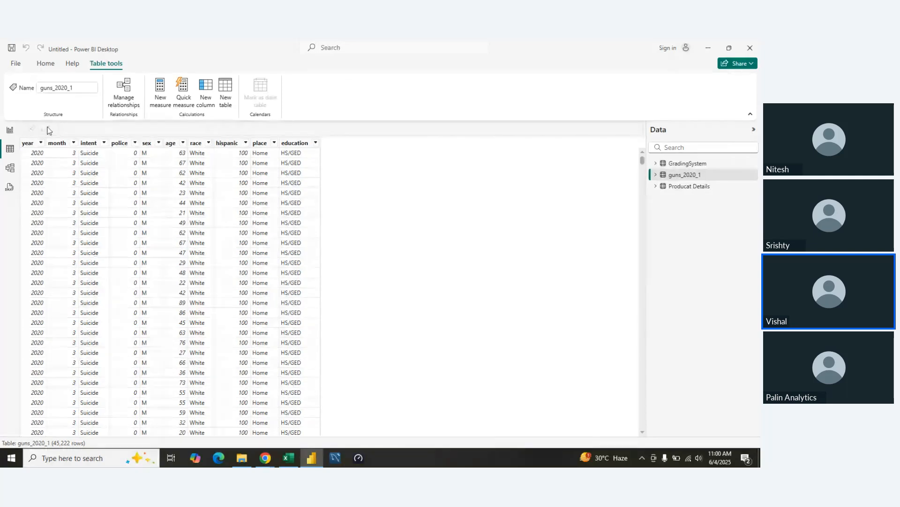
click(10, 130)
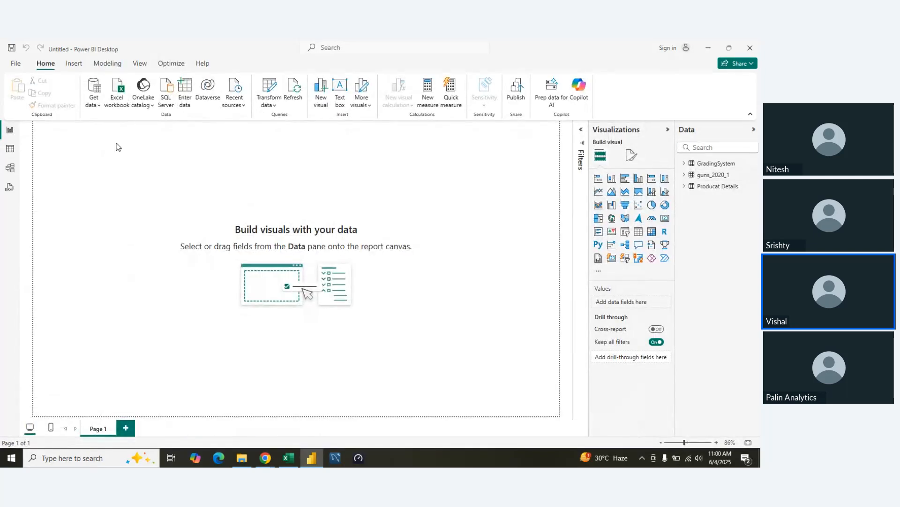
- Save the report as a Power BI file named BI DAY 1 in the Power Bi folder on the Desktop
click(15, 63)
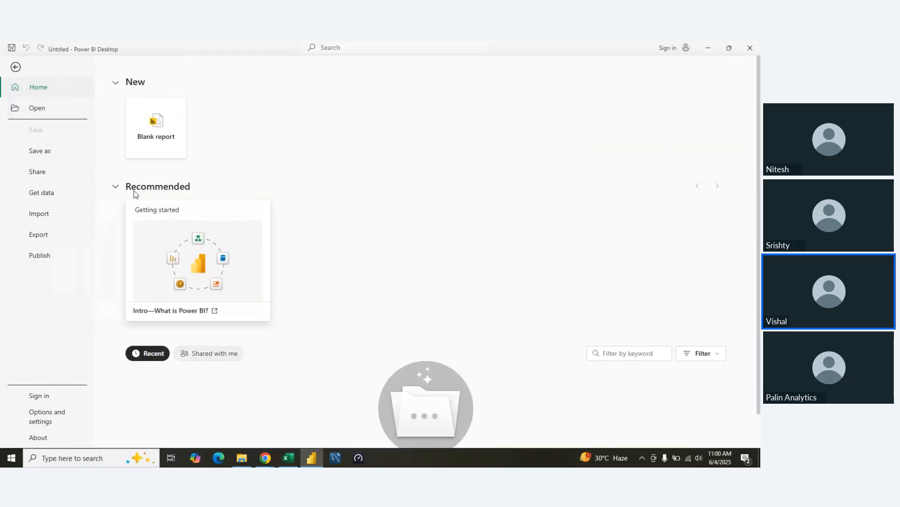
click(57, 155)
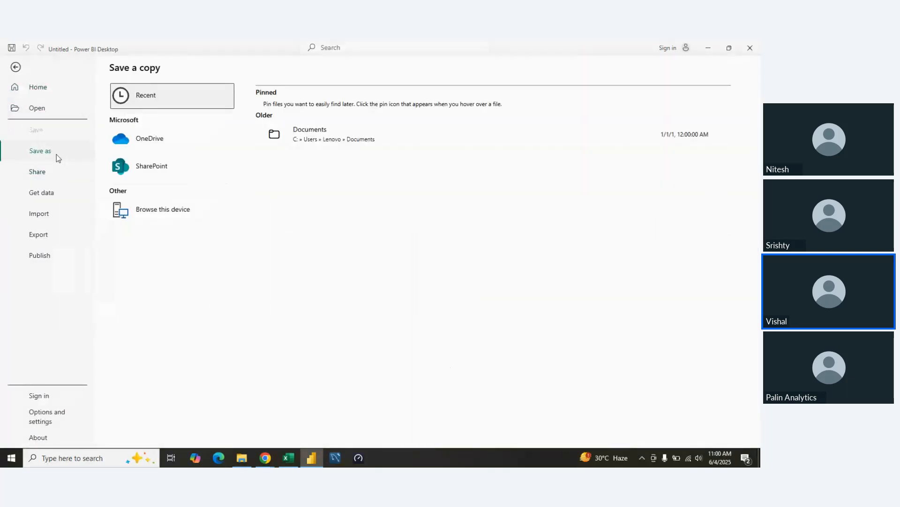
click(178, 222)
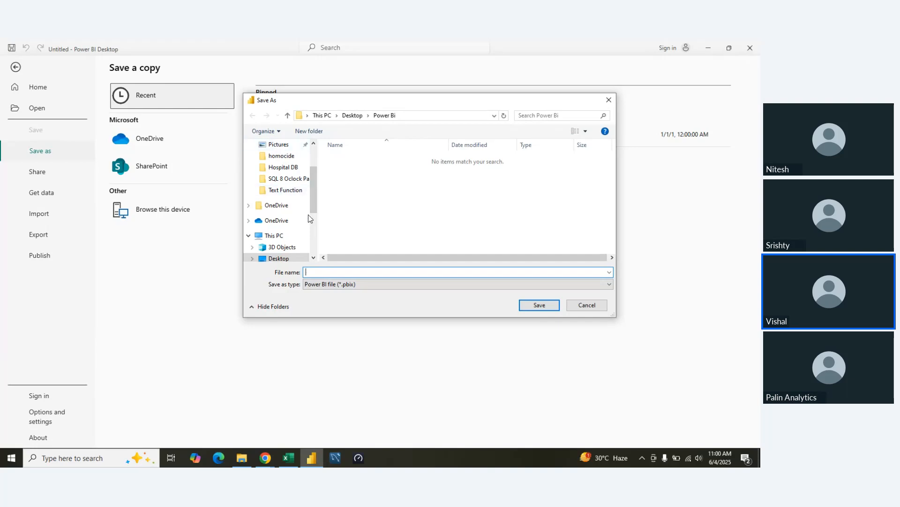
click(284, 249)
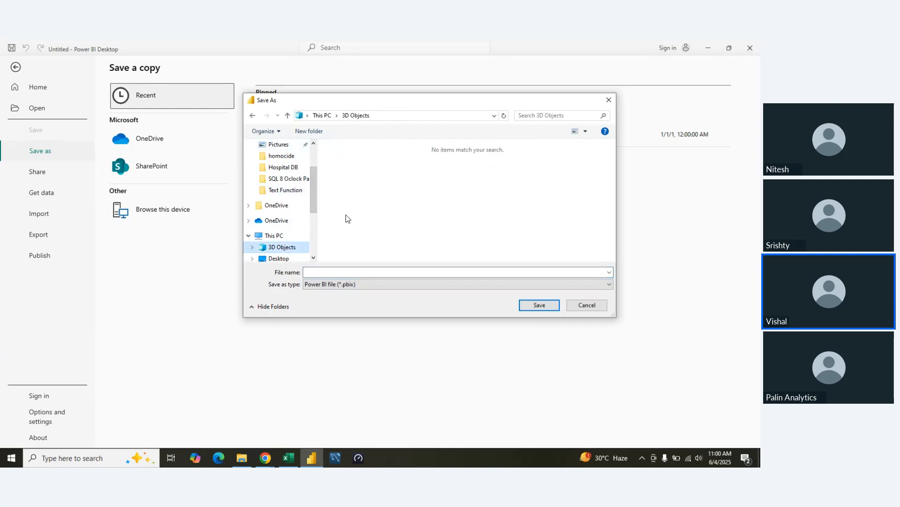
click(282, 258)
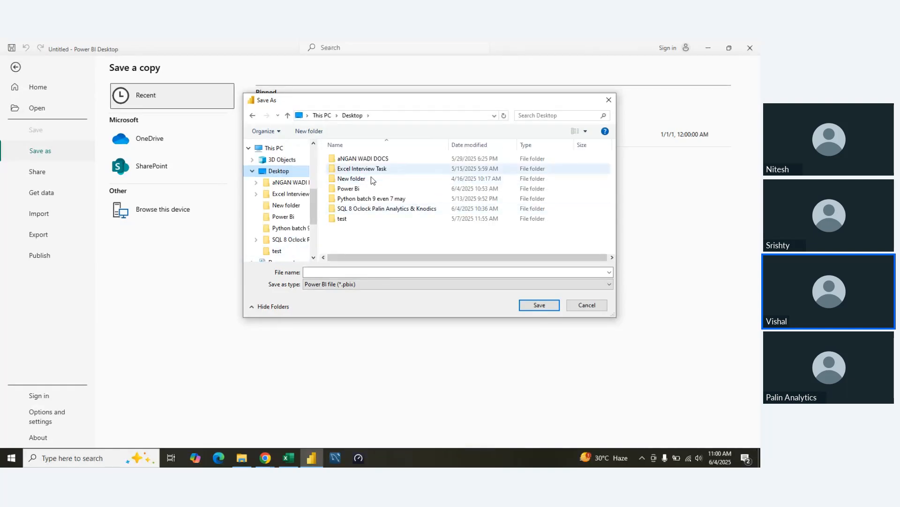
click(362, 189)
double_click(362, 189)
click(321, 272)
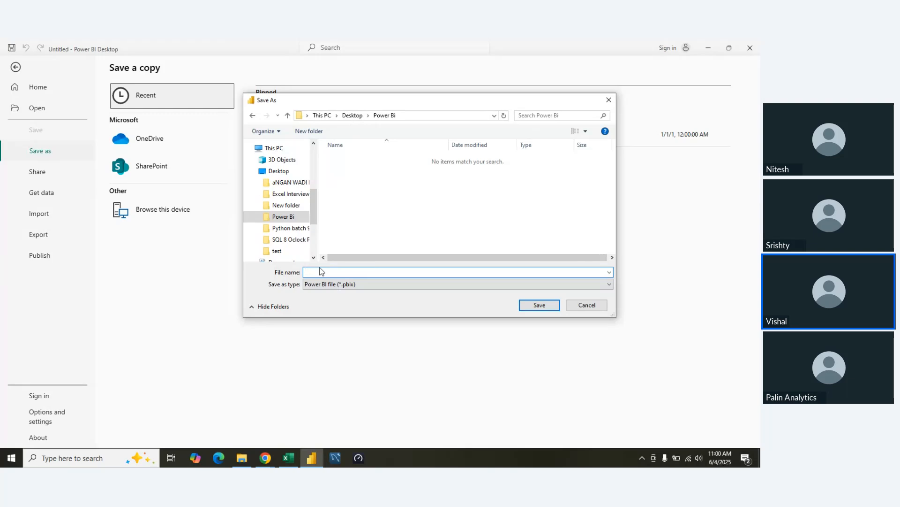
text(BI DASH)
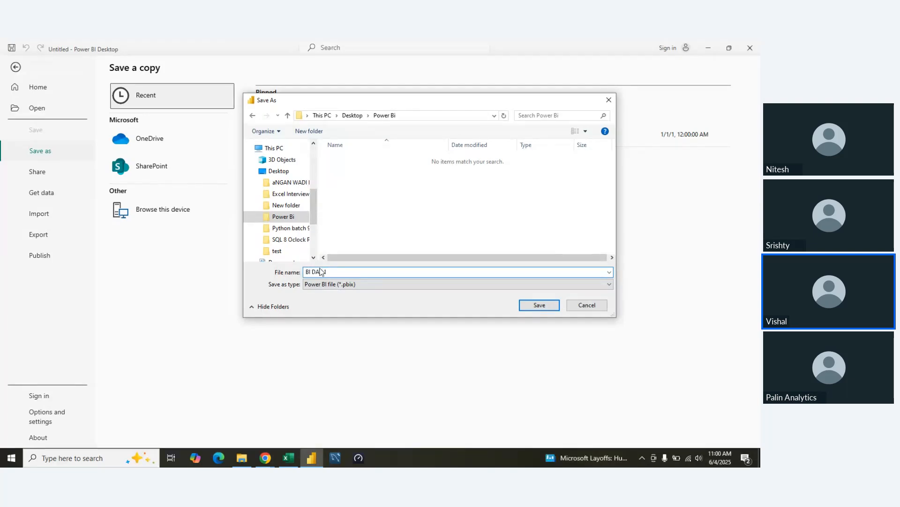
key(Return)
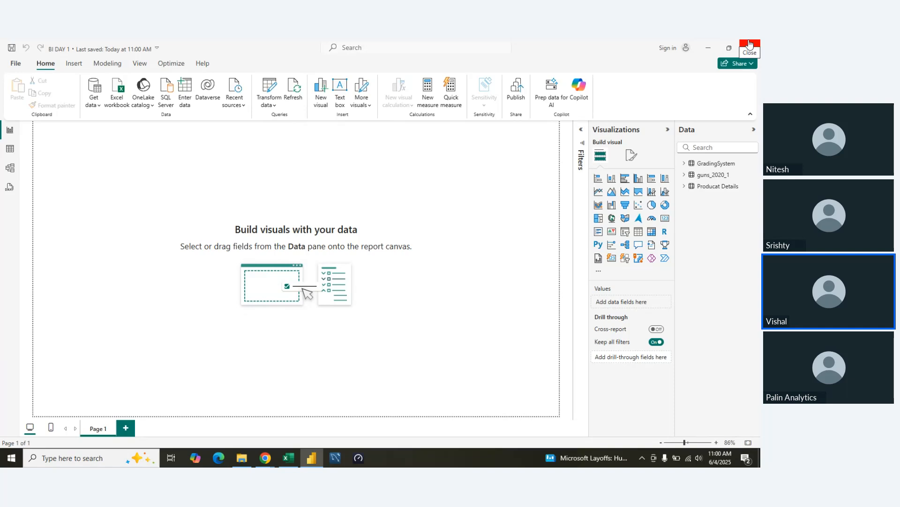
- Check the saved report's file name and location, and close Power BI Desktop
click(156, 48)
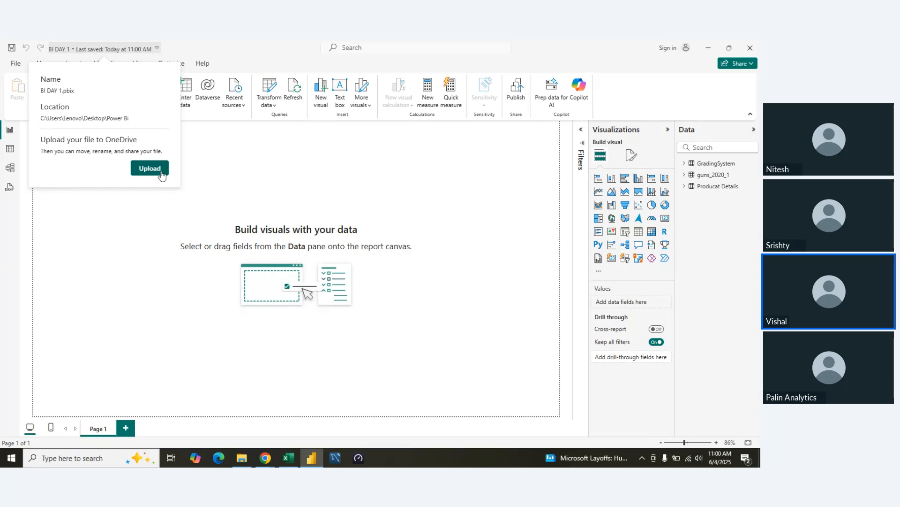
click(247, 197)
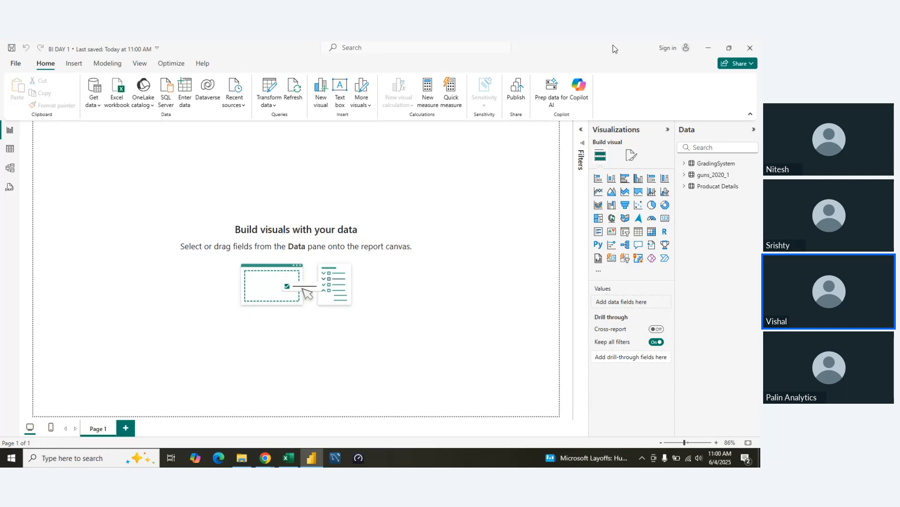
click(750, 48)
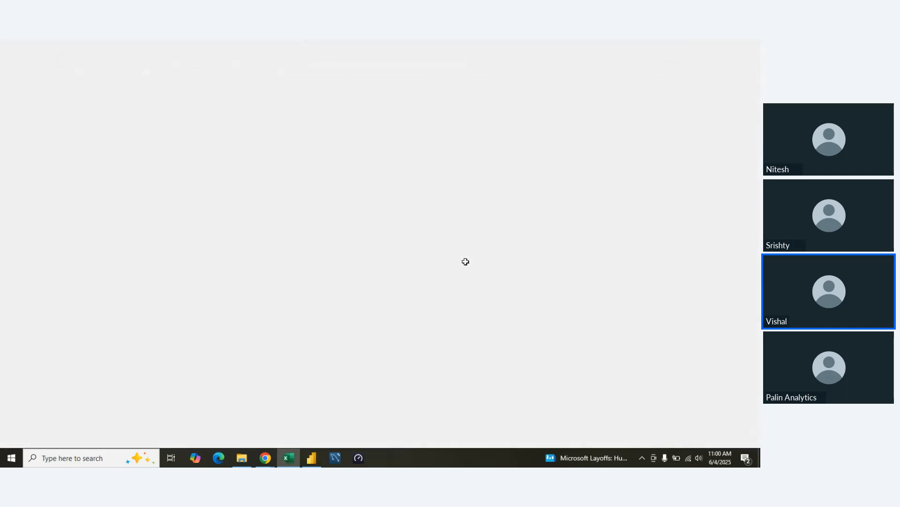
- Close the Product details workbook and exit Excel
click(255, 281)
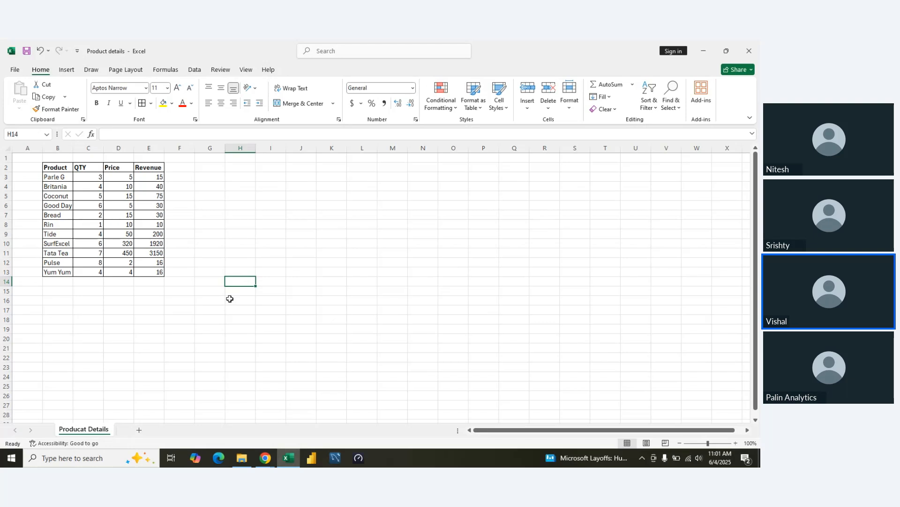
click(749, 51)
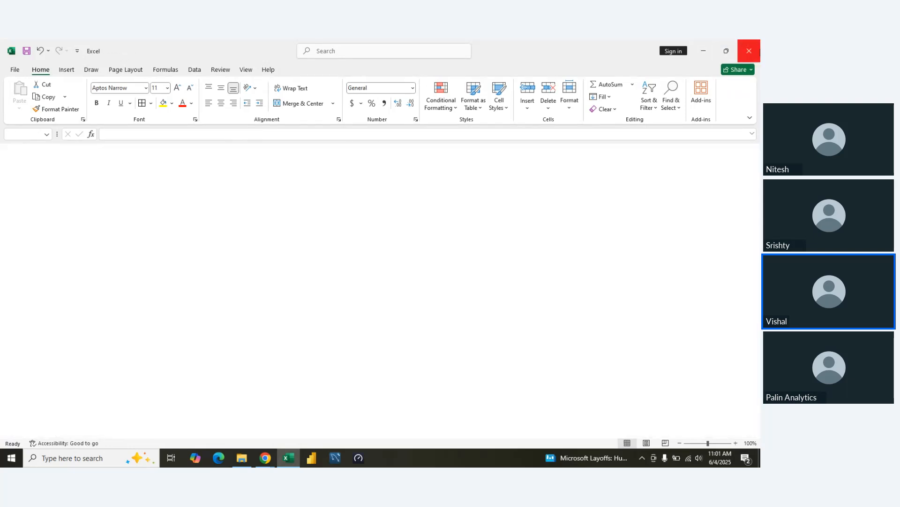
click(749, 51)
click(454, 303)
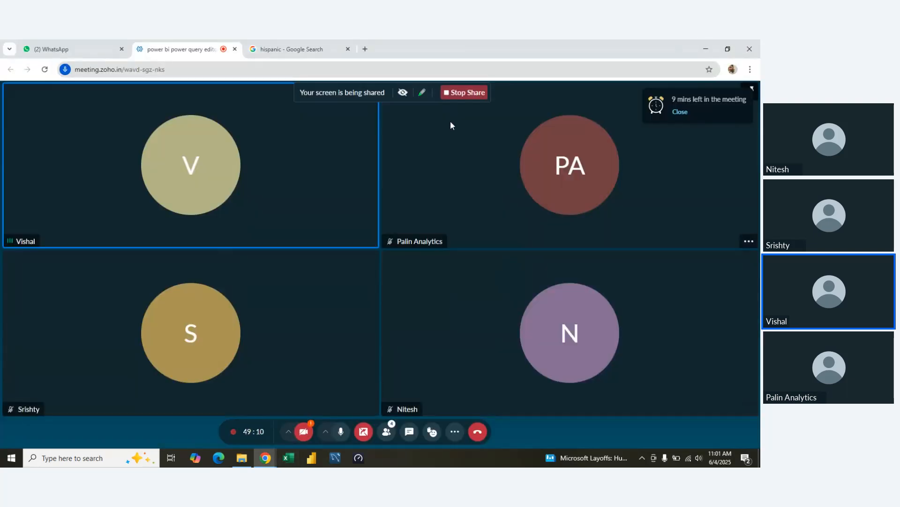
click(464, 92)
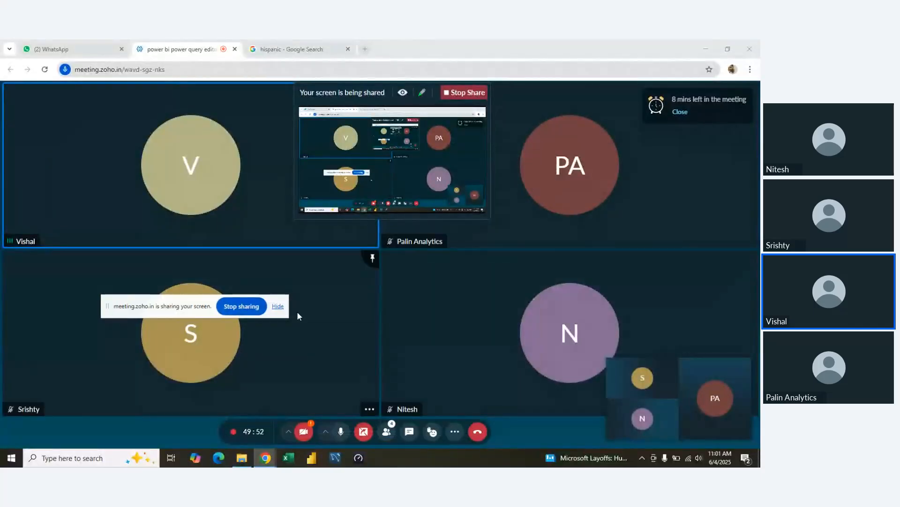
click(280, 305)
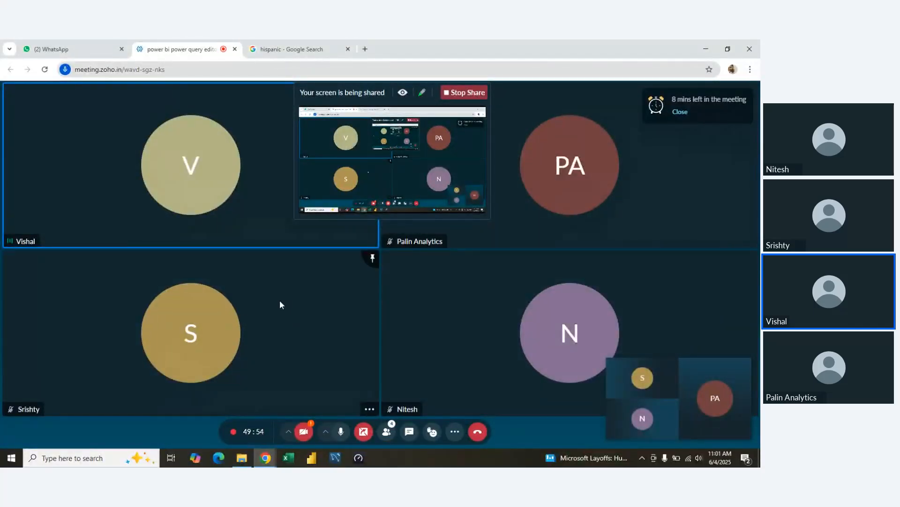